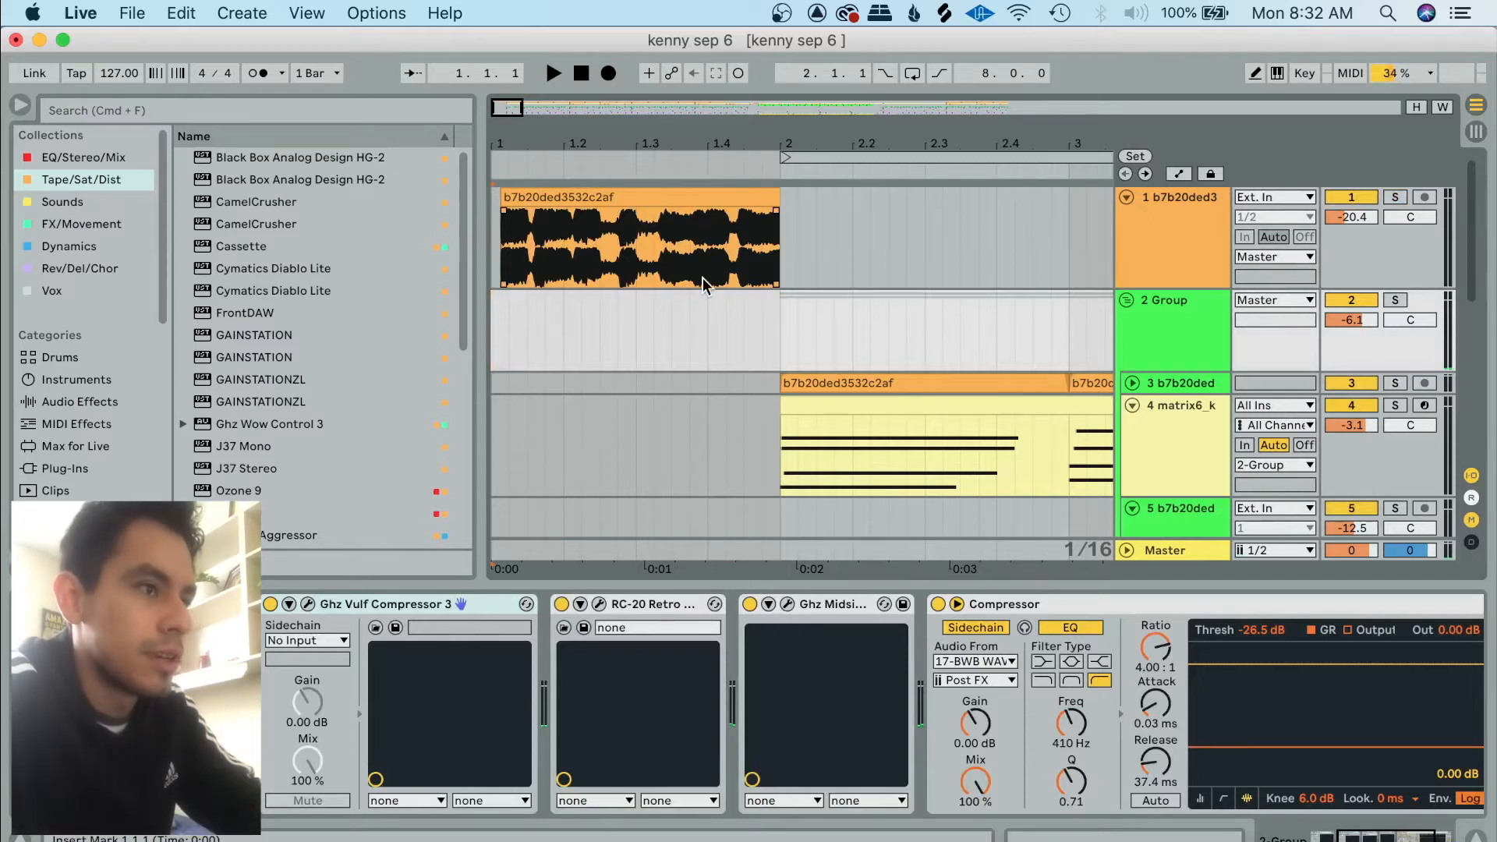
Try extending the track 1 sample clip past bar 2, audition it, and trim it back to end at bar 2.
drag(778, 243, 1017, 240)
key(space)
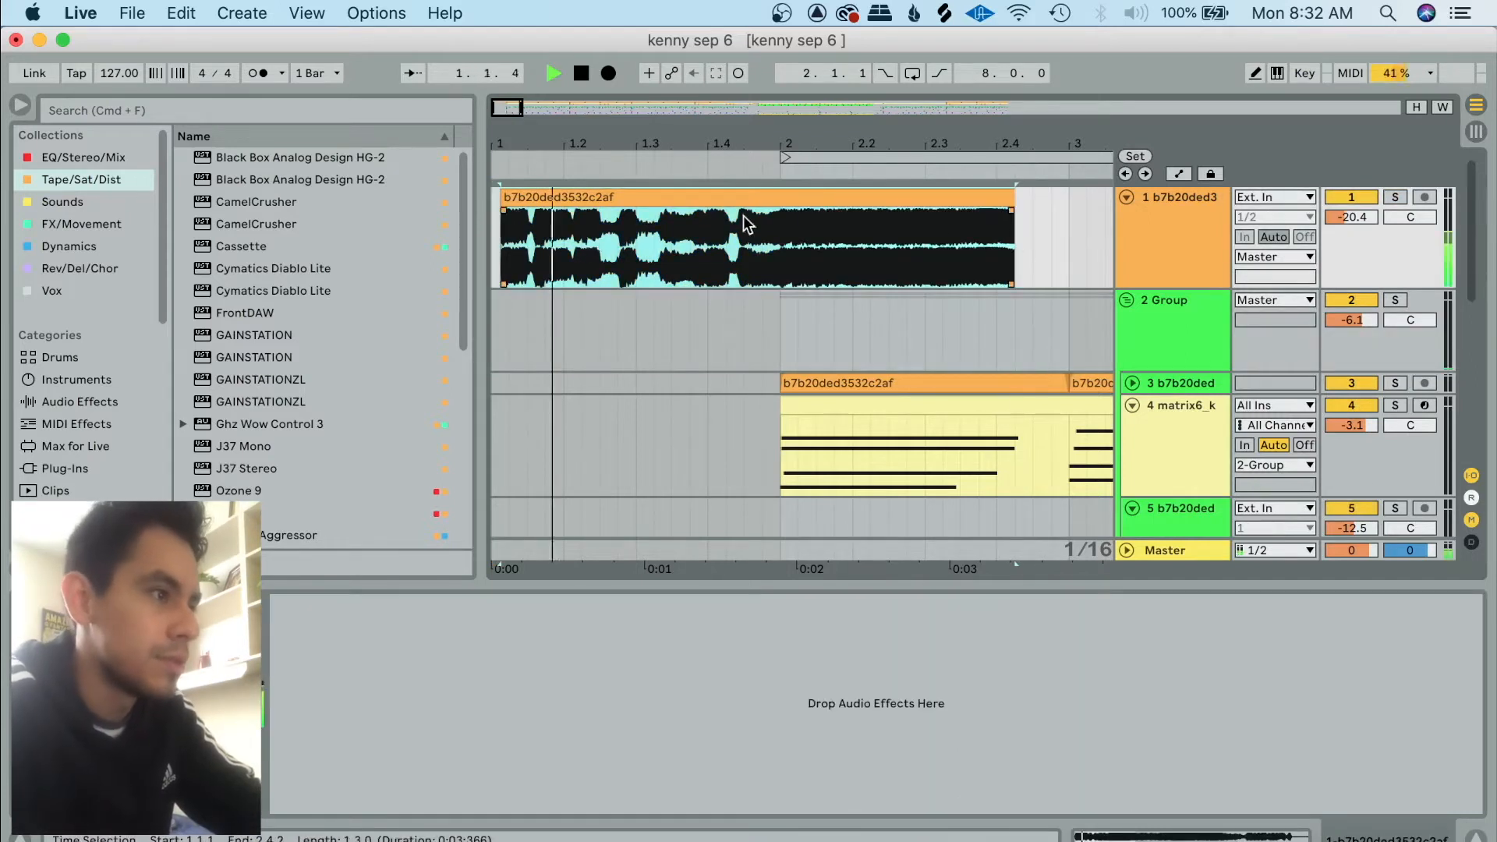
drag(1014, 201, 1035, 201)
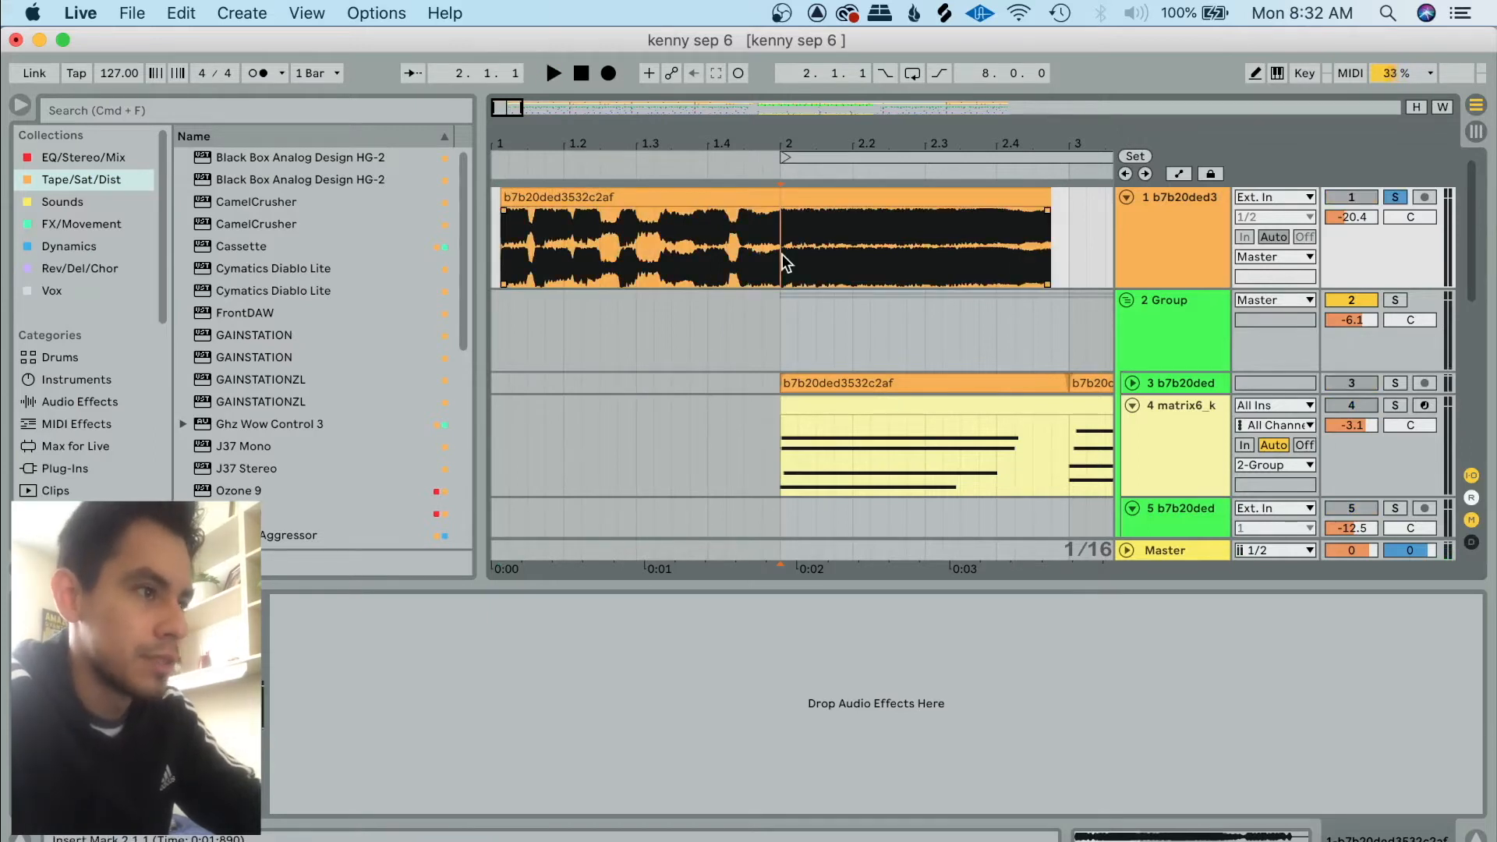
drag(1048, 198, 790, 198)
key(space)
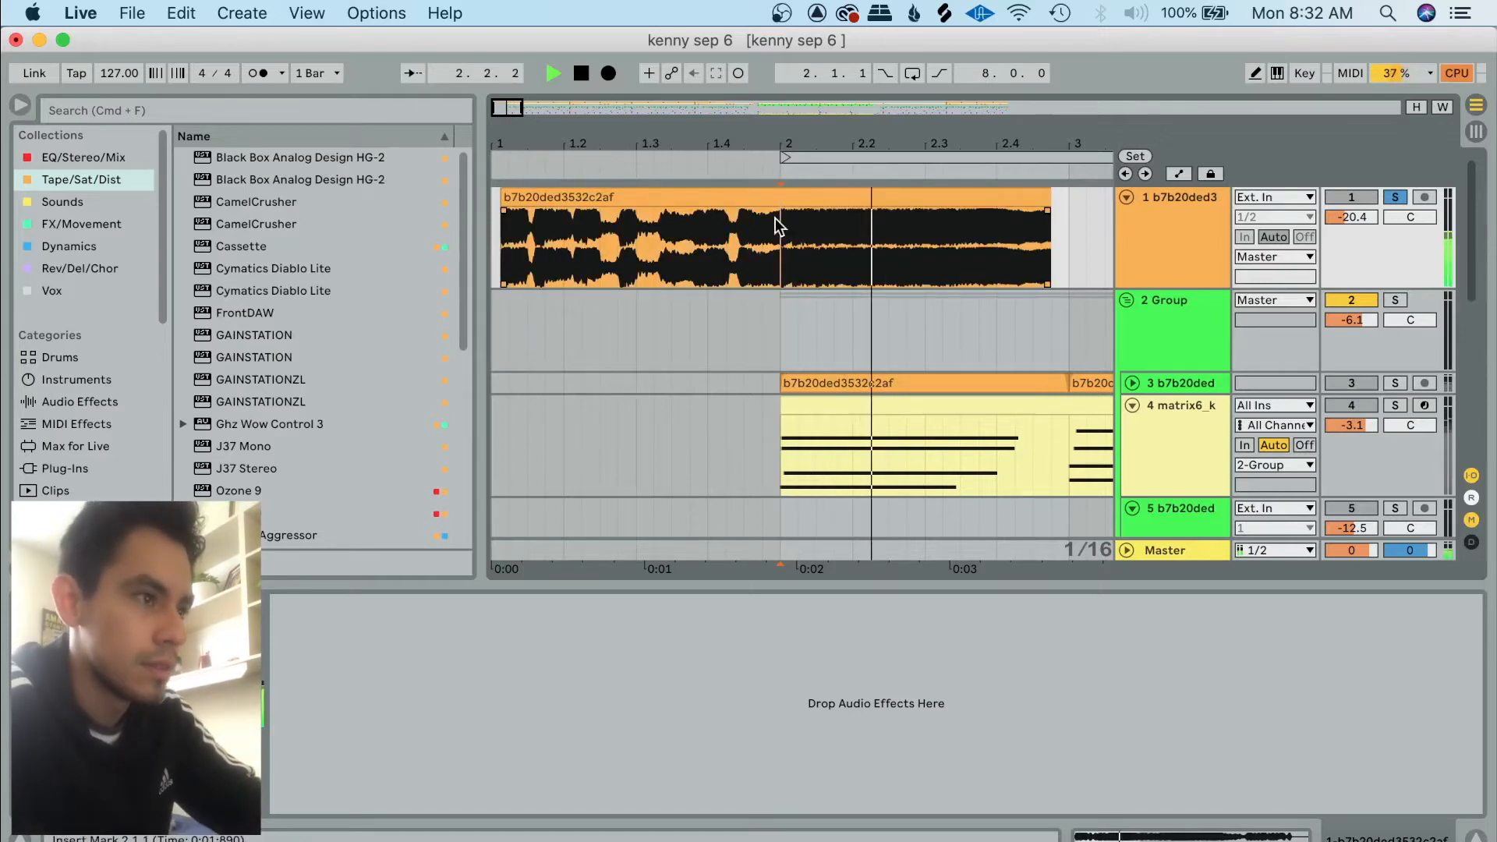
key(space)
Solo and unfold track 3, and play its first sample clip from bar 2.
click(812, 383)
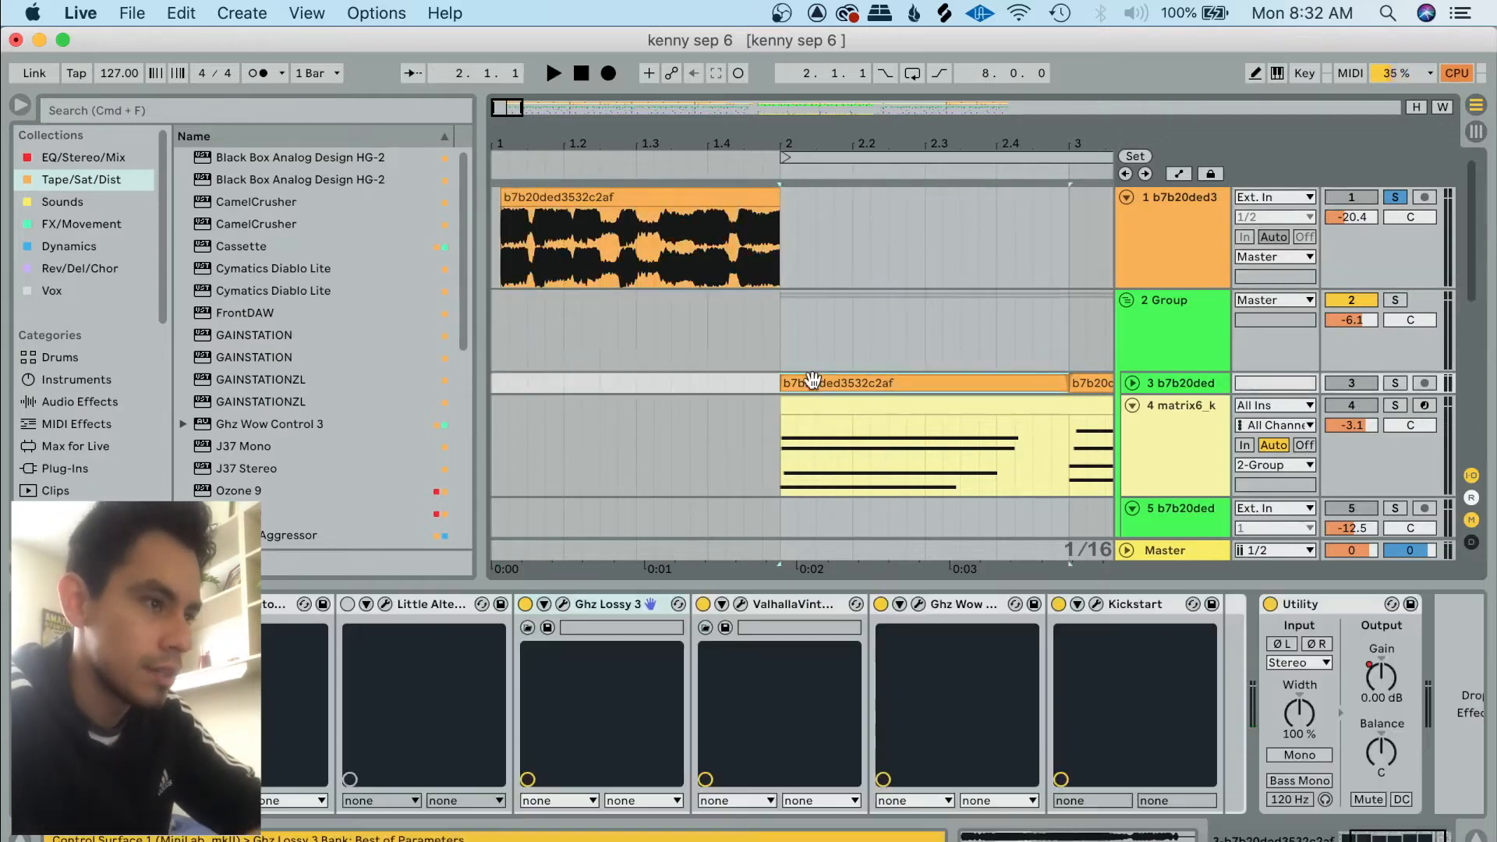
scroll(811, 383, right, 3)
key(s)
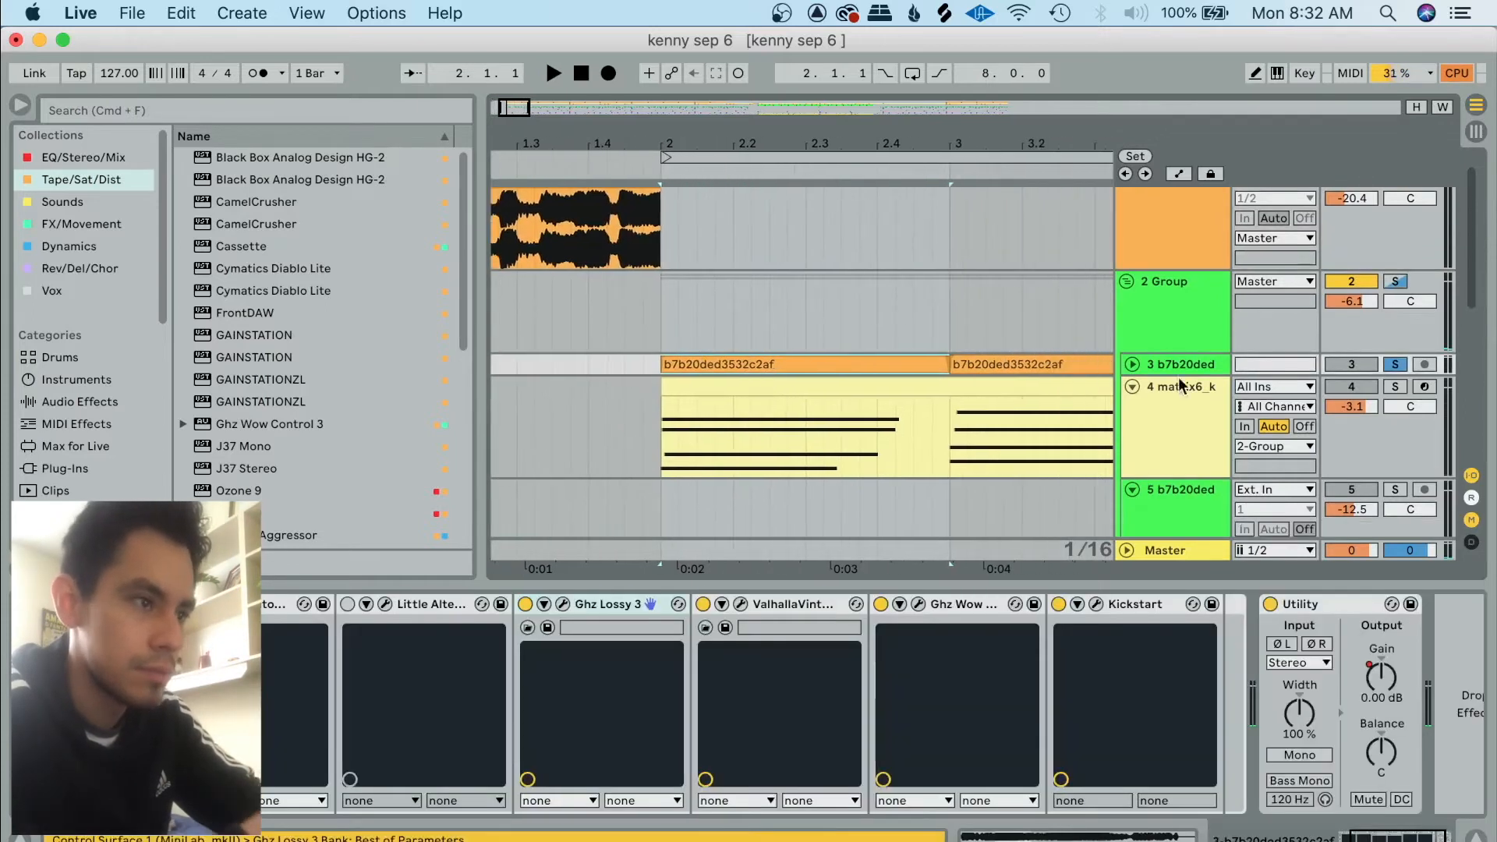
click(1133, 365)
key(space)
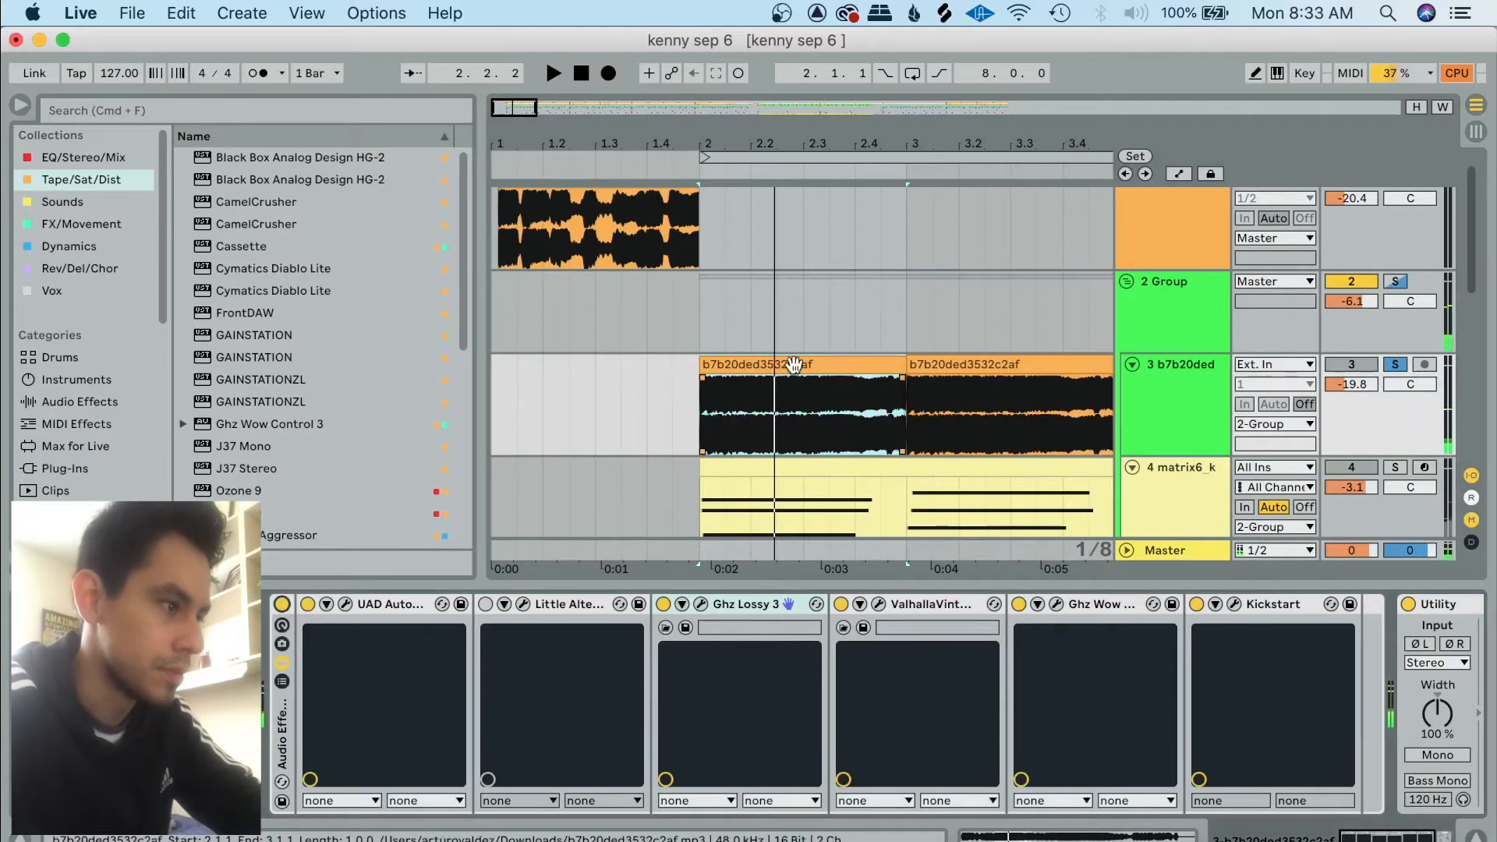
Examine the UAD Auto and Ghz Lossy 3 plug-in settings on track 3 and audition the Lossy sound.
click(348, 605)
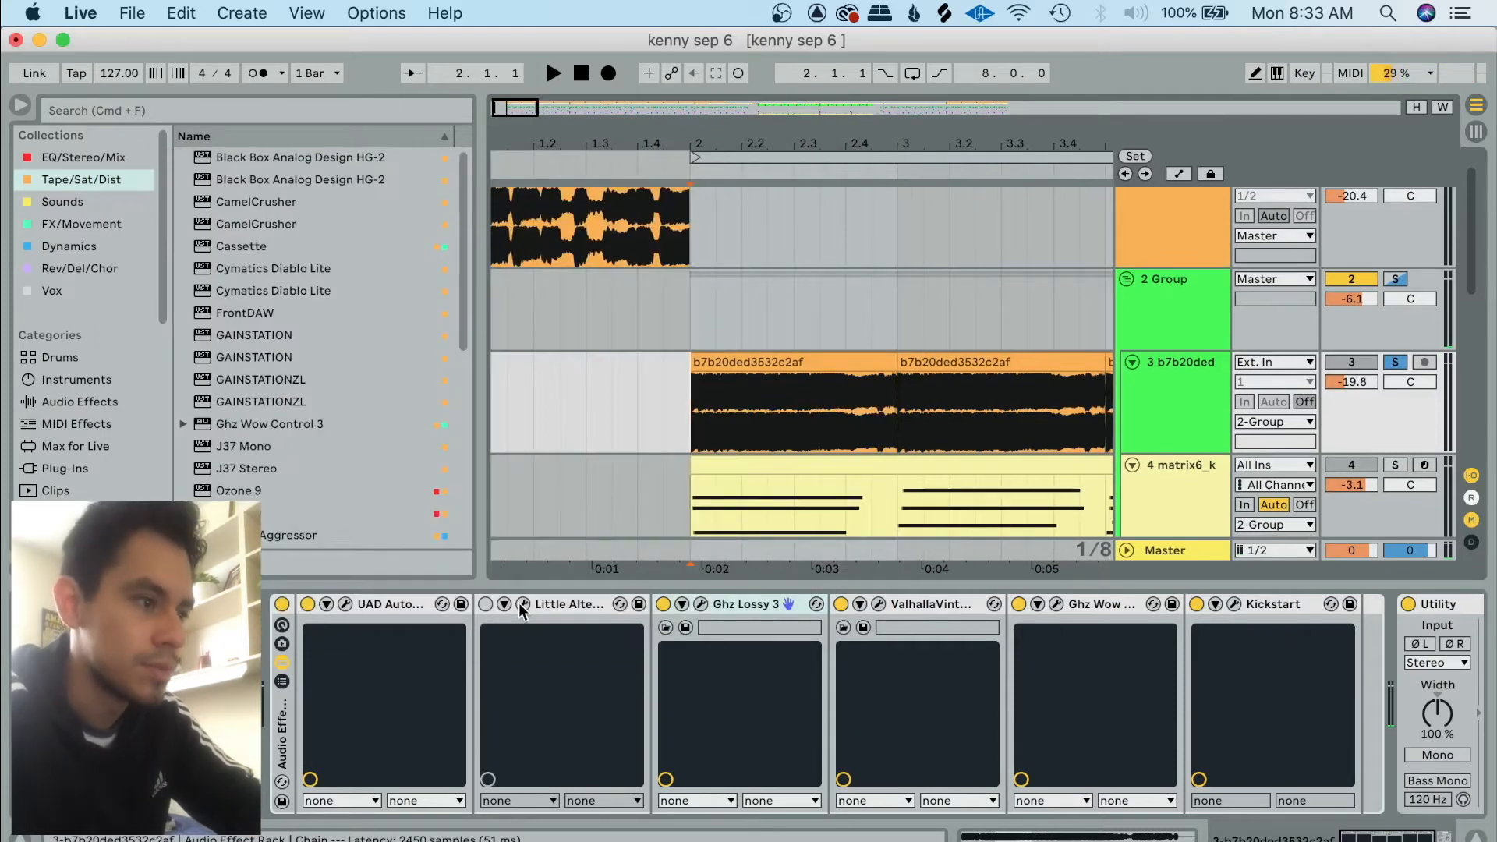
click(700, 606)
drag(822, 73, 811, 80)
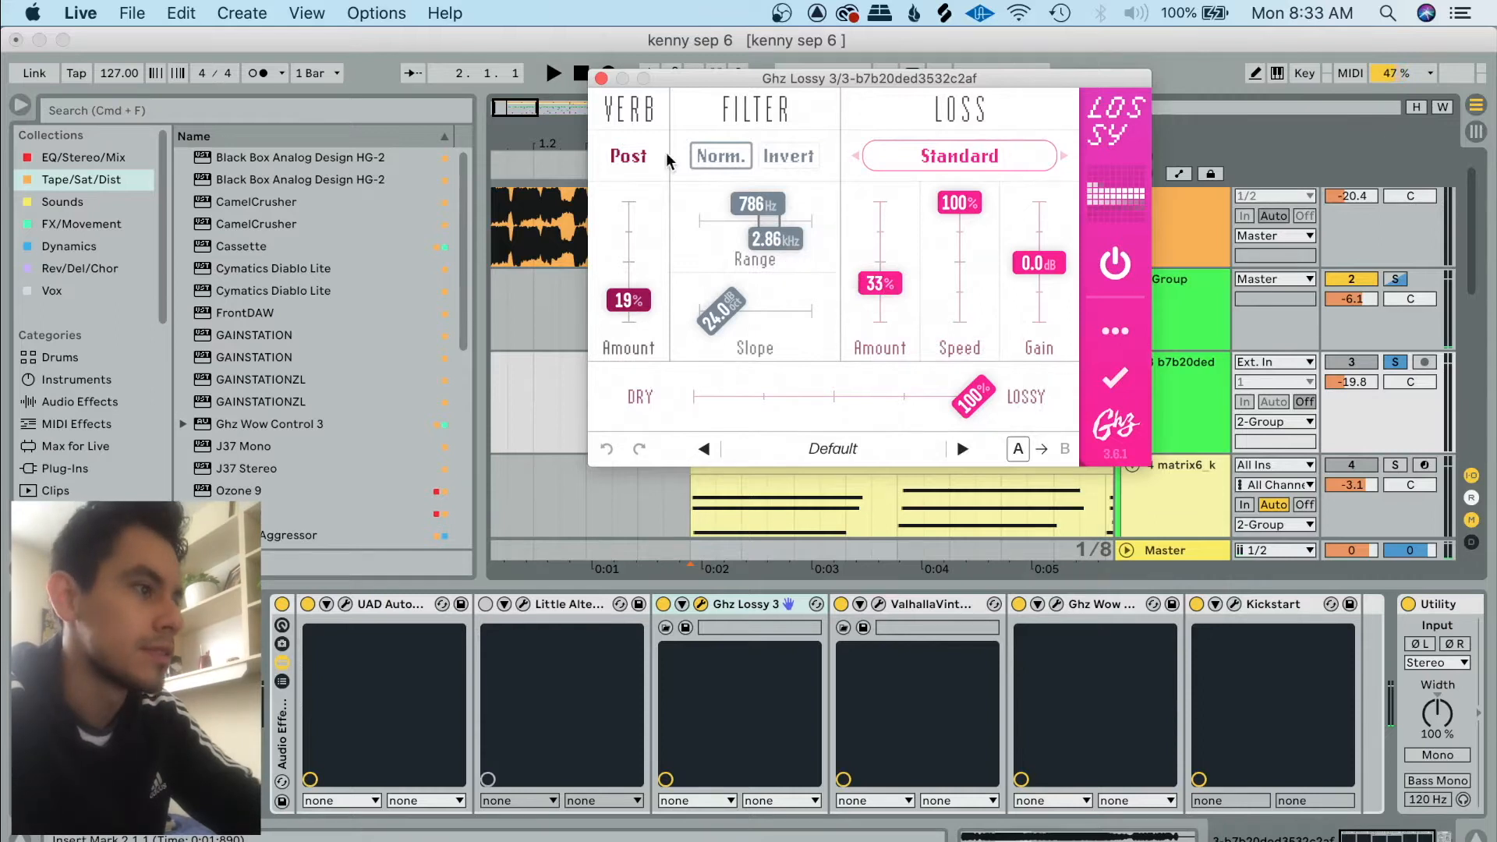
key(space)
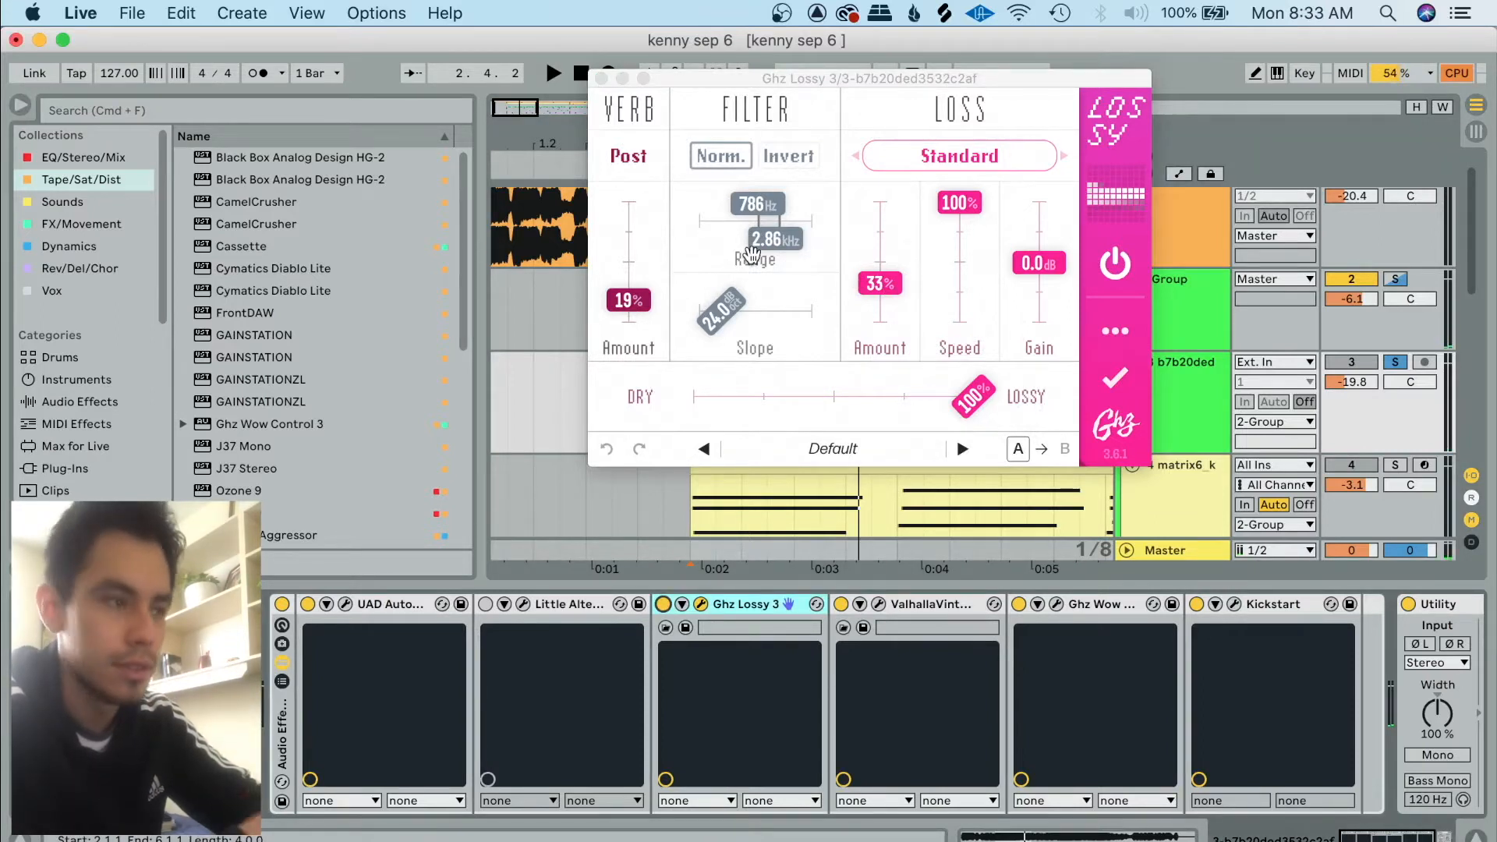
click(601, 78)
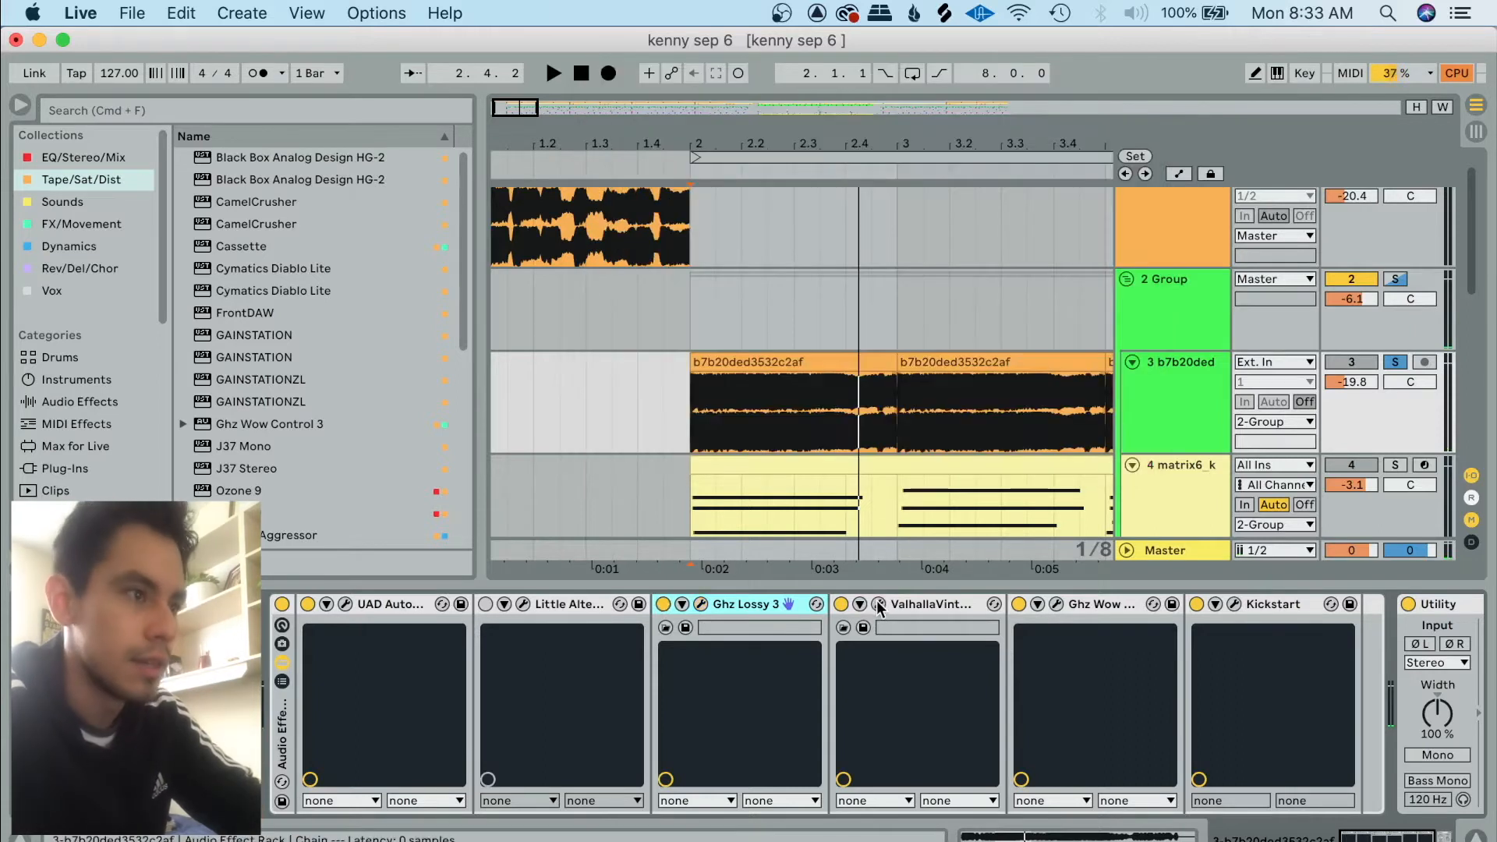
Examine the Valhalla reverb and Ghz Wow Control settings in track 3's effect chain.
click(878, 604)
click(142, 191)
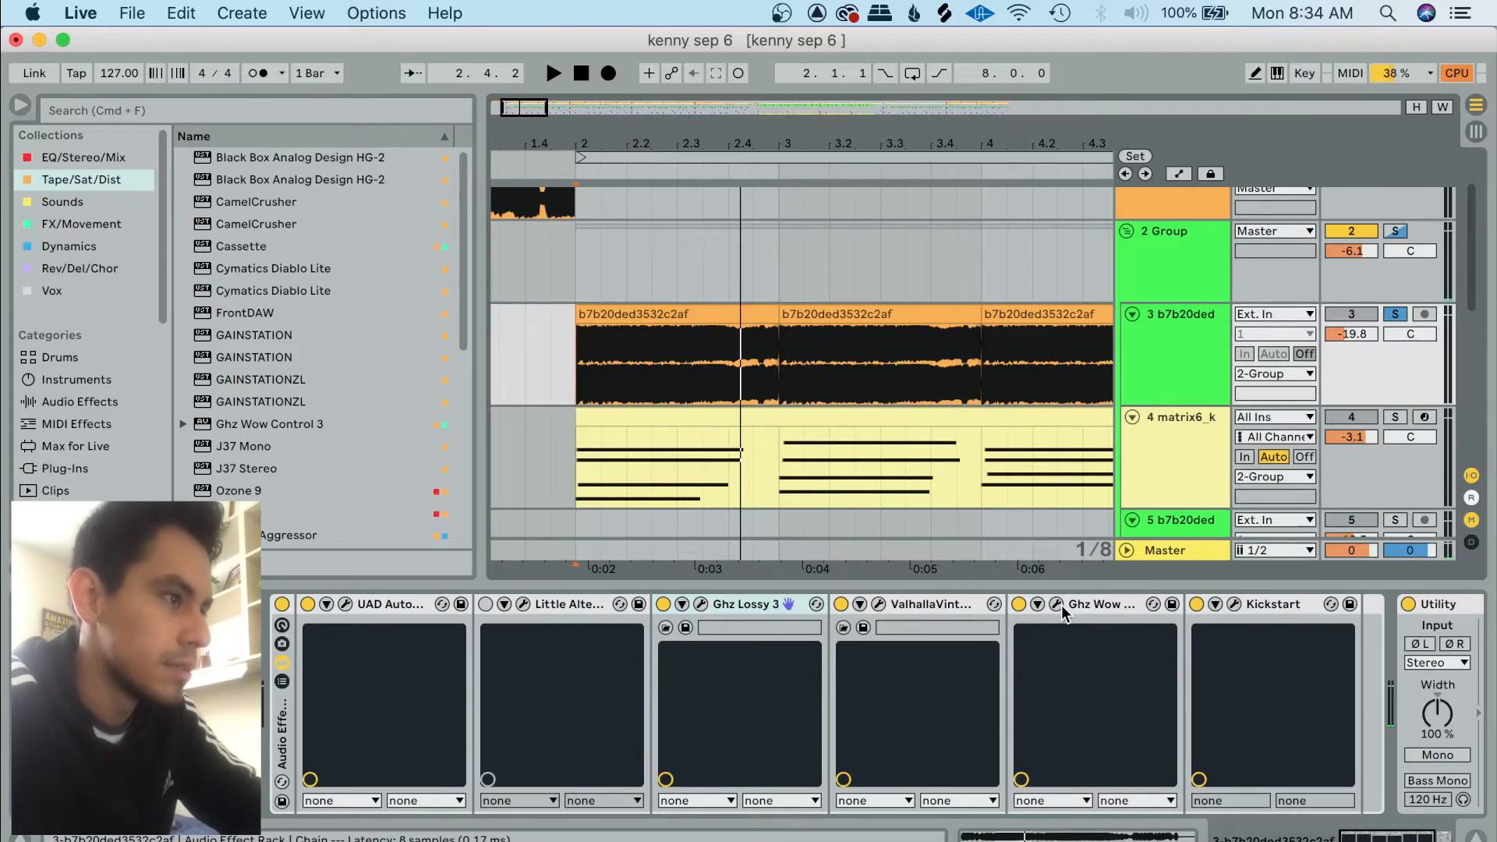
click(1058, 605)
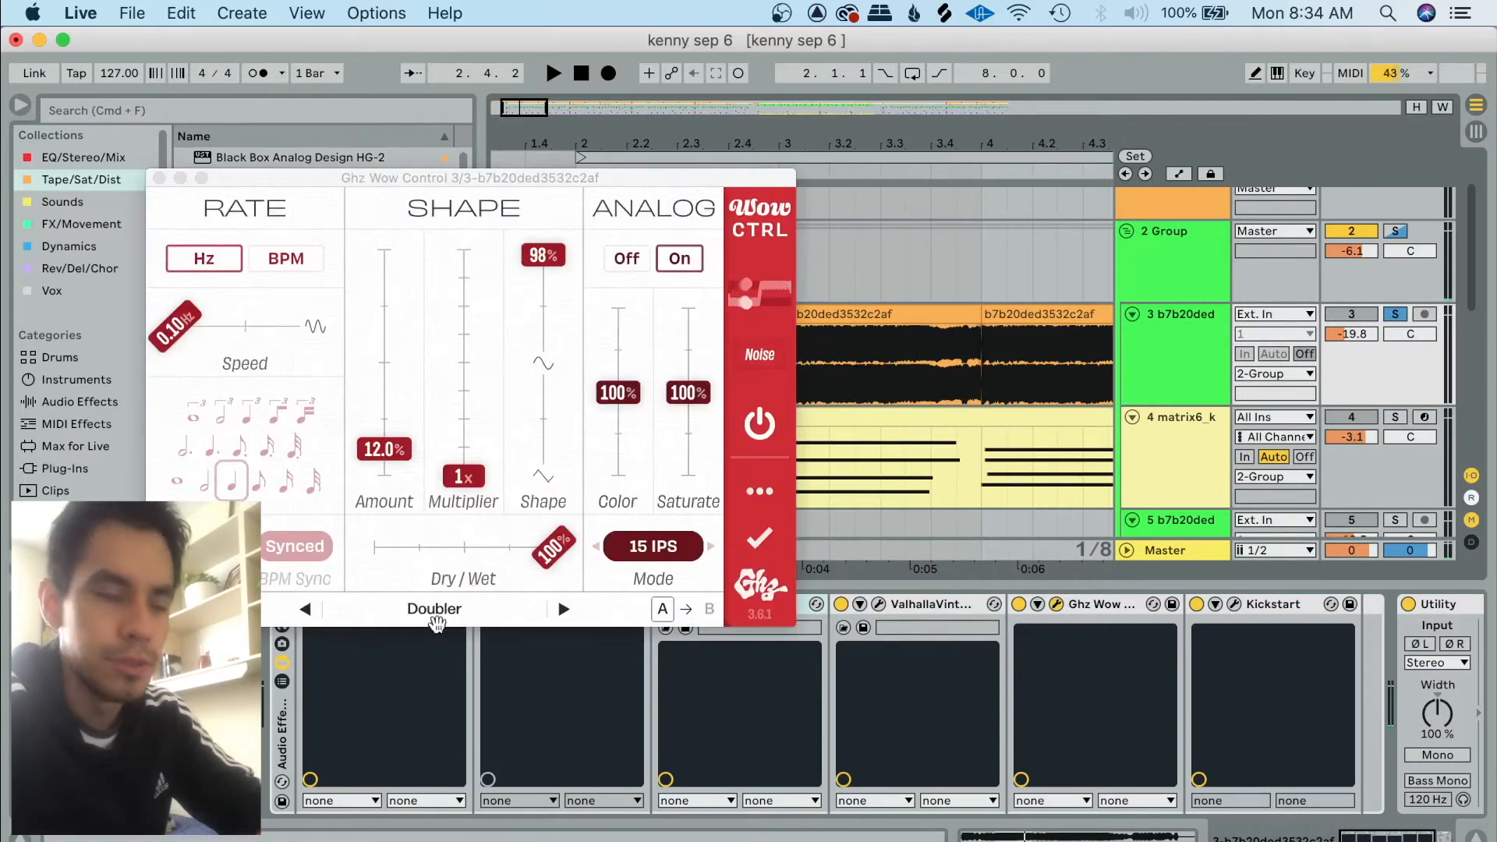
key(super+w)
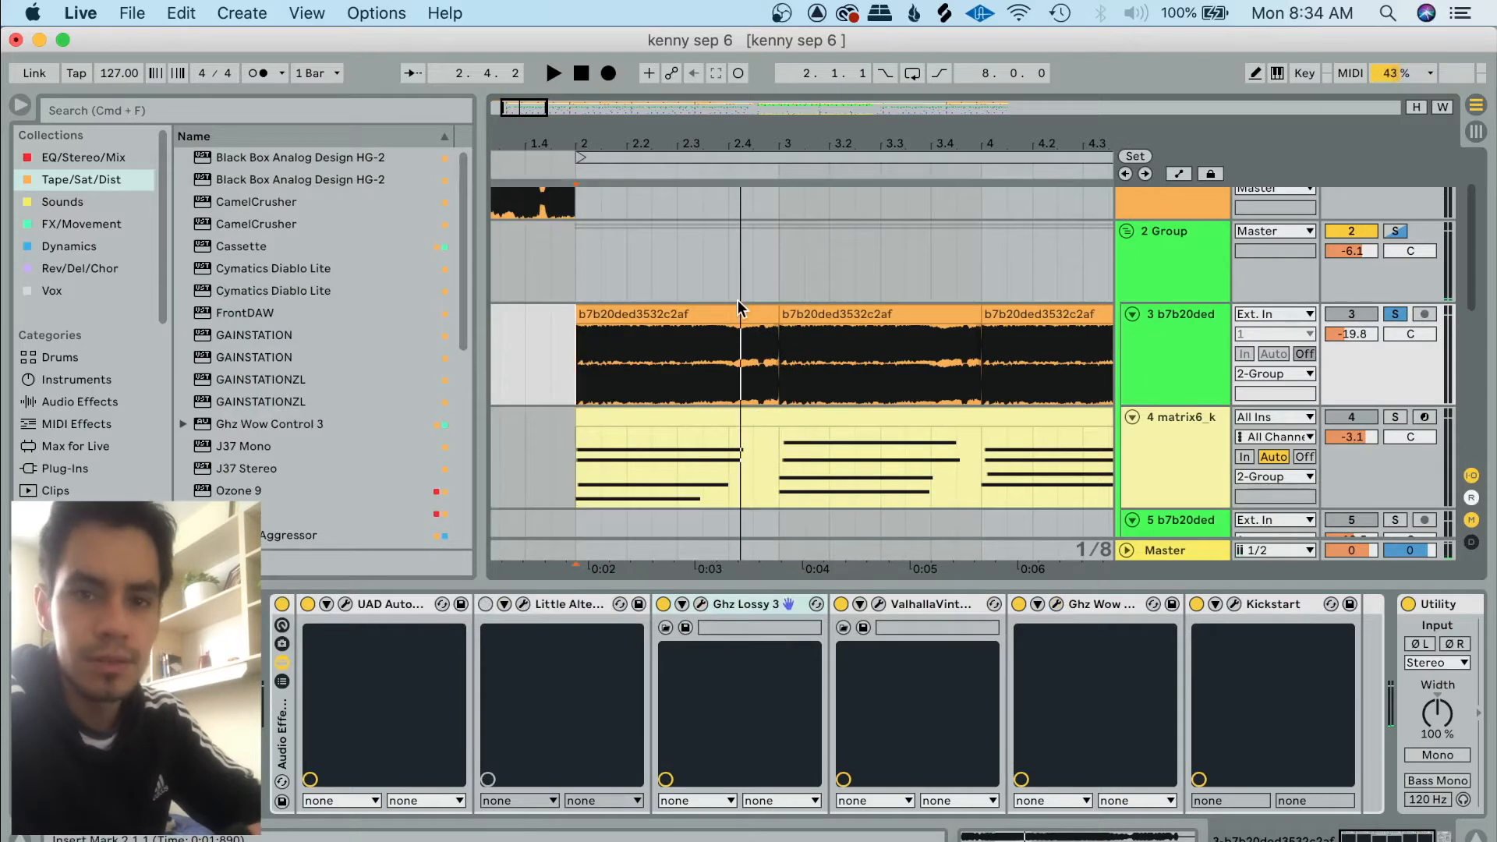
Examine the Kickstart sidechain curve and mix settings on track 3.
scroll(738, 300, down, 2)
scroll(737, 300, right, 1)
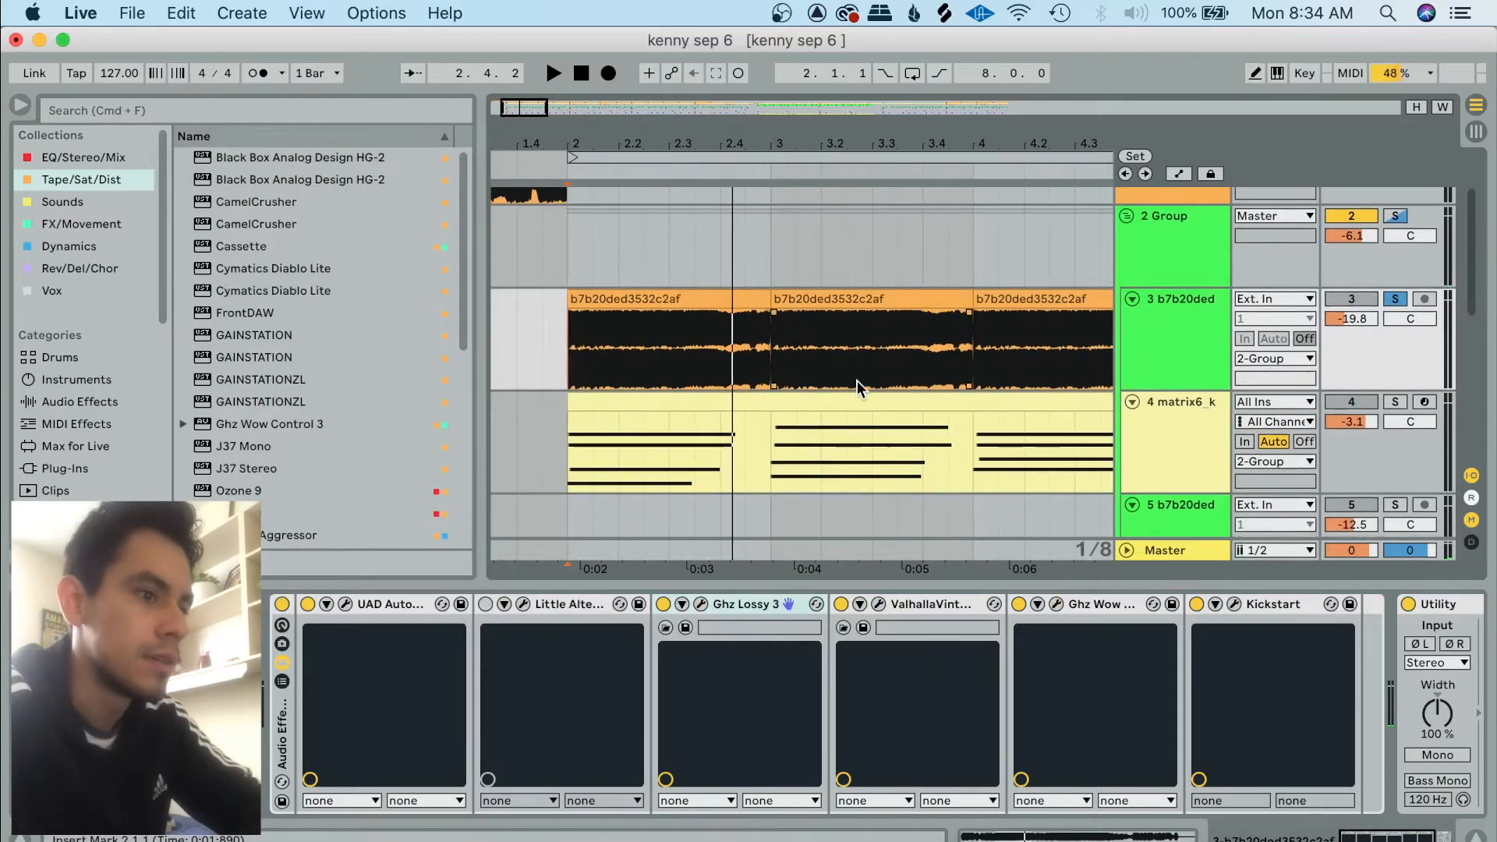
scroll(1115, 690, right, 3)
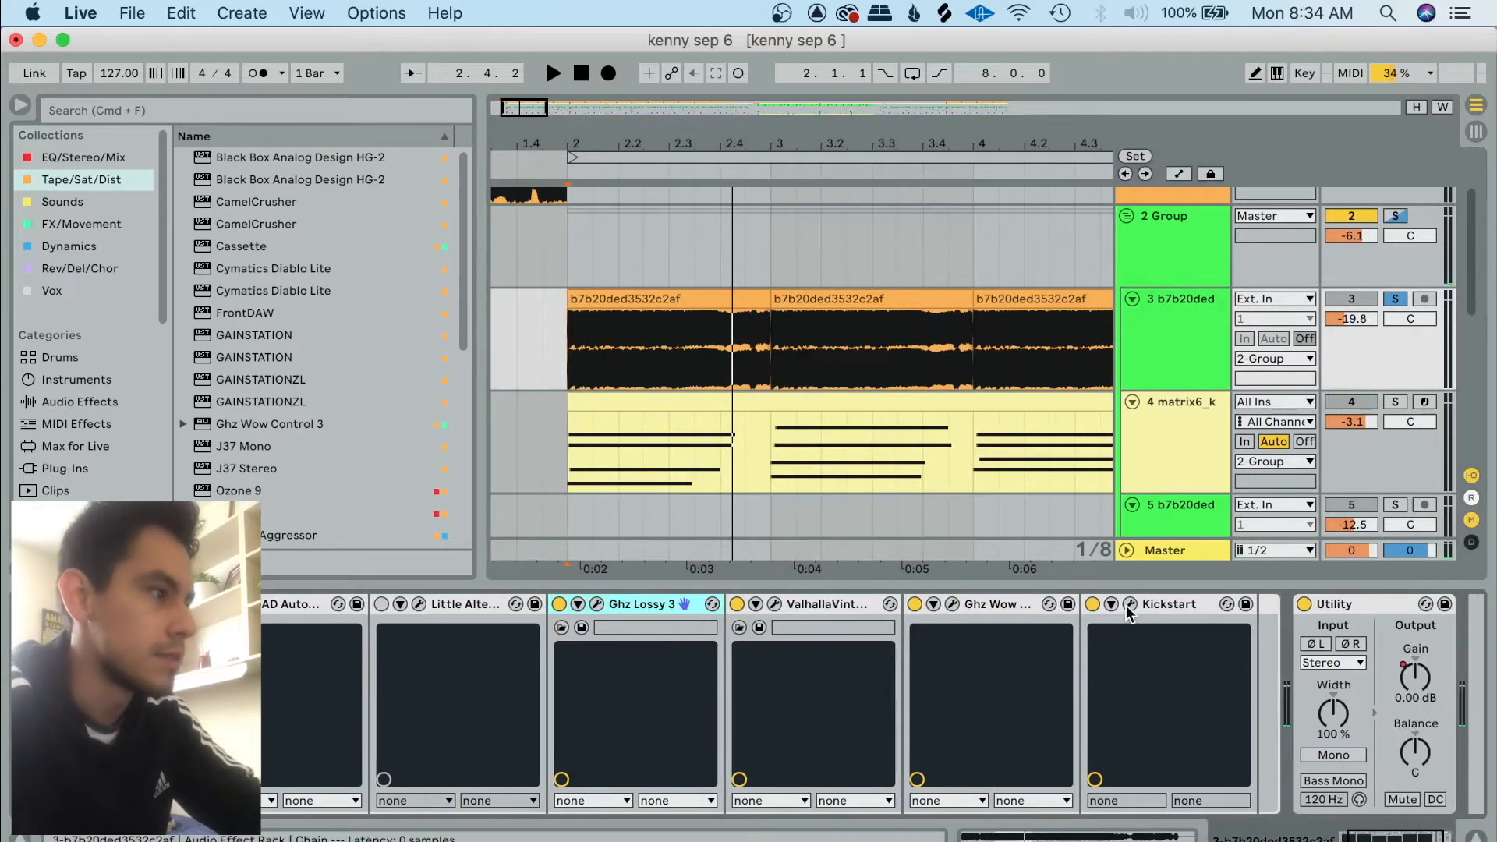
click(1130, 605)
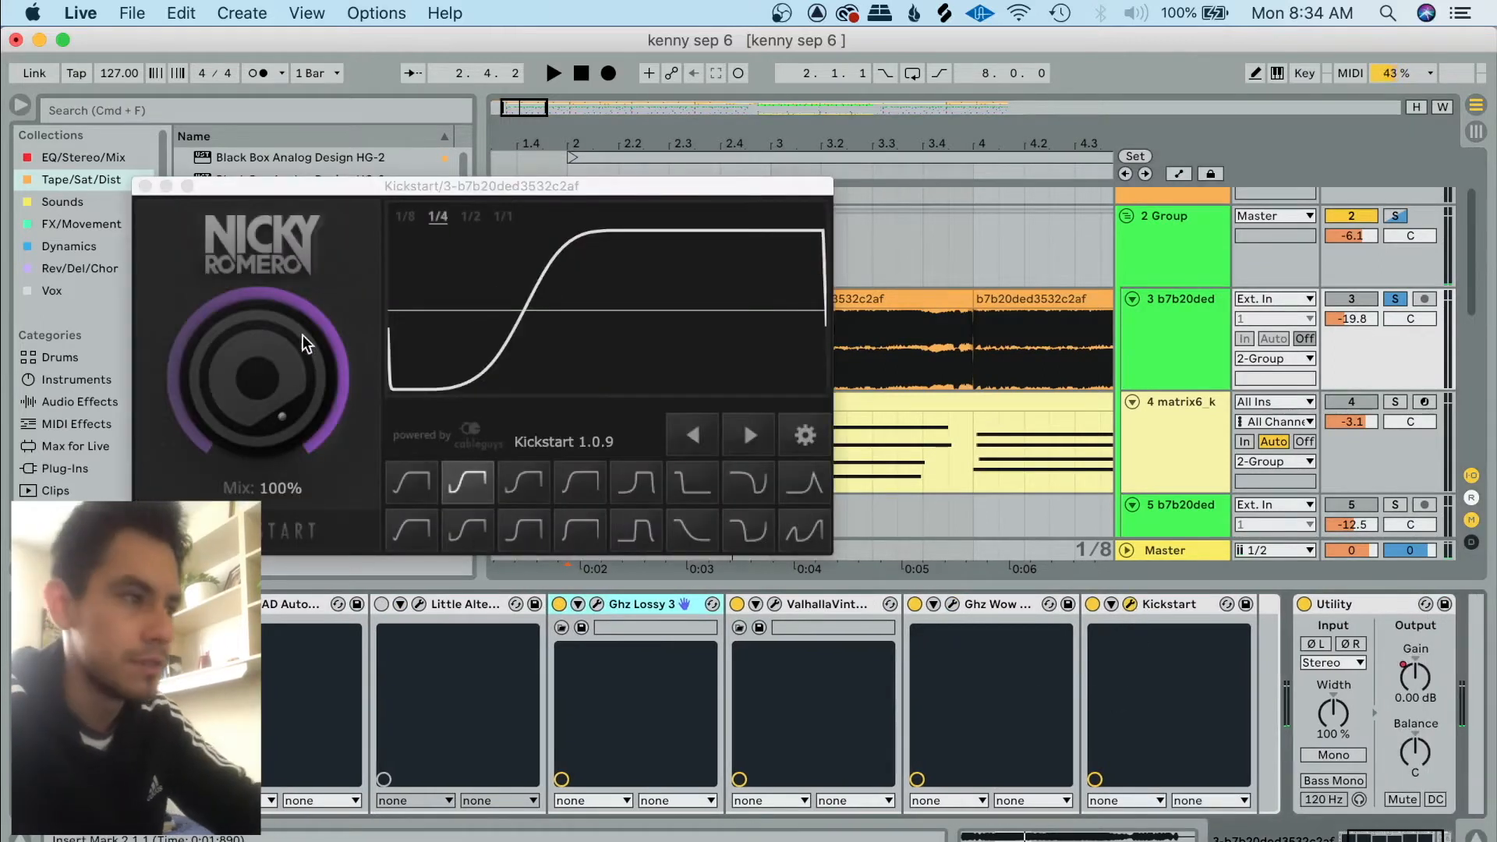
click(145, 186)
Play the soloed track 3 from bar 2 to hear the sample through its full effect chain.
key(space)
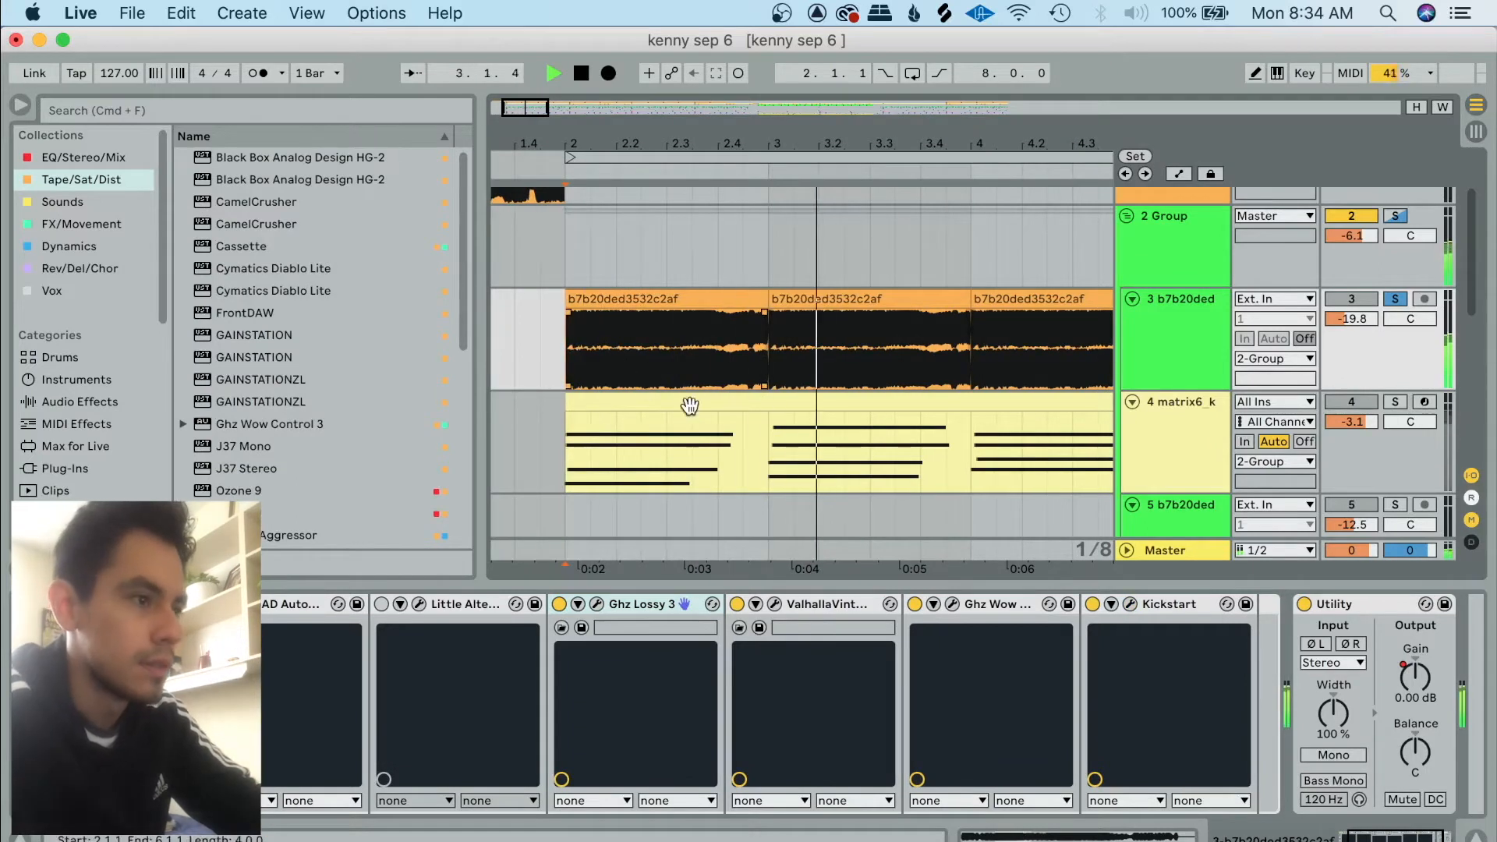
scroll(689, 406, right, 1)
key(space)
scroll(690, 405, down, 3)
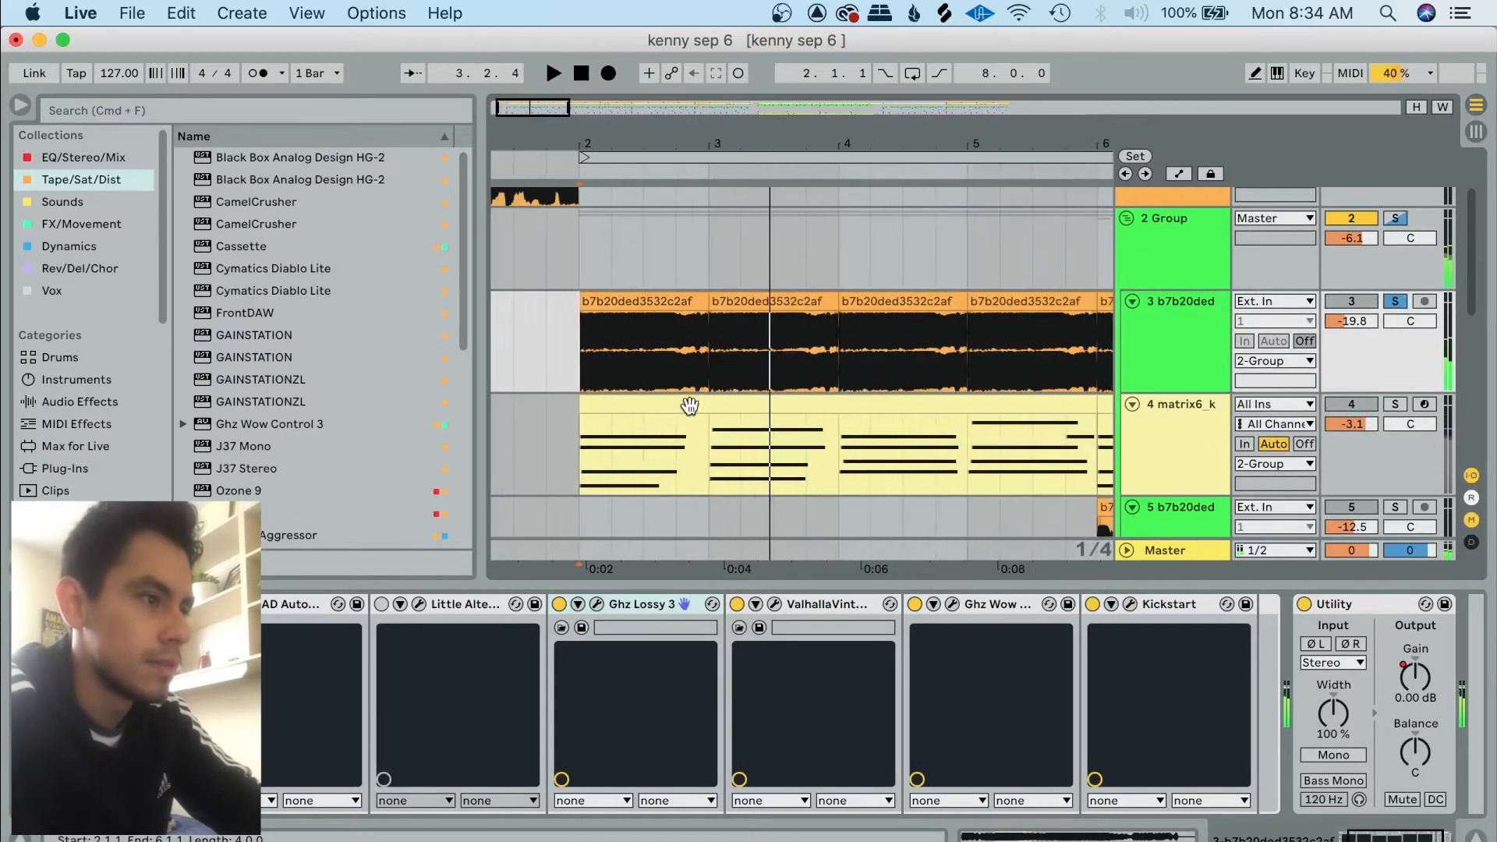
Open the Transposition envelope of the track 3 clip at bar 3 and play that clip.
click(644, 301)
double_click(784, 301)
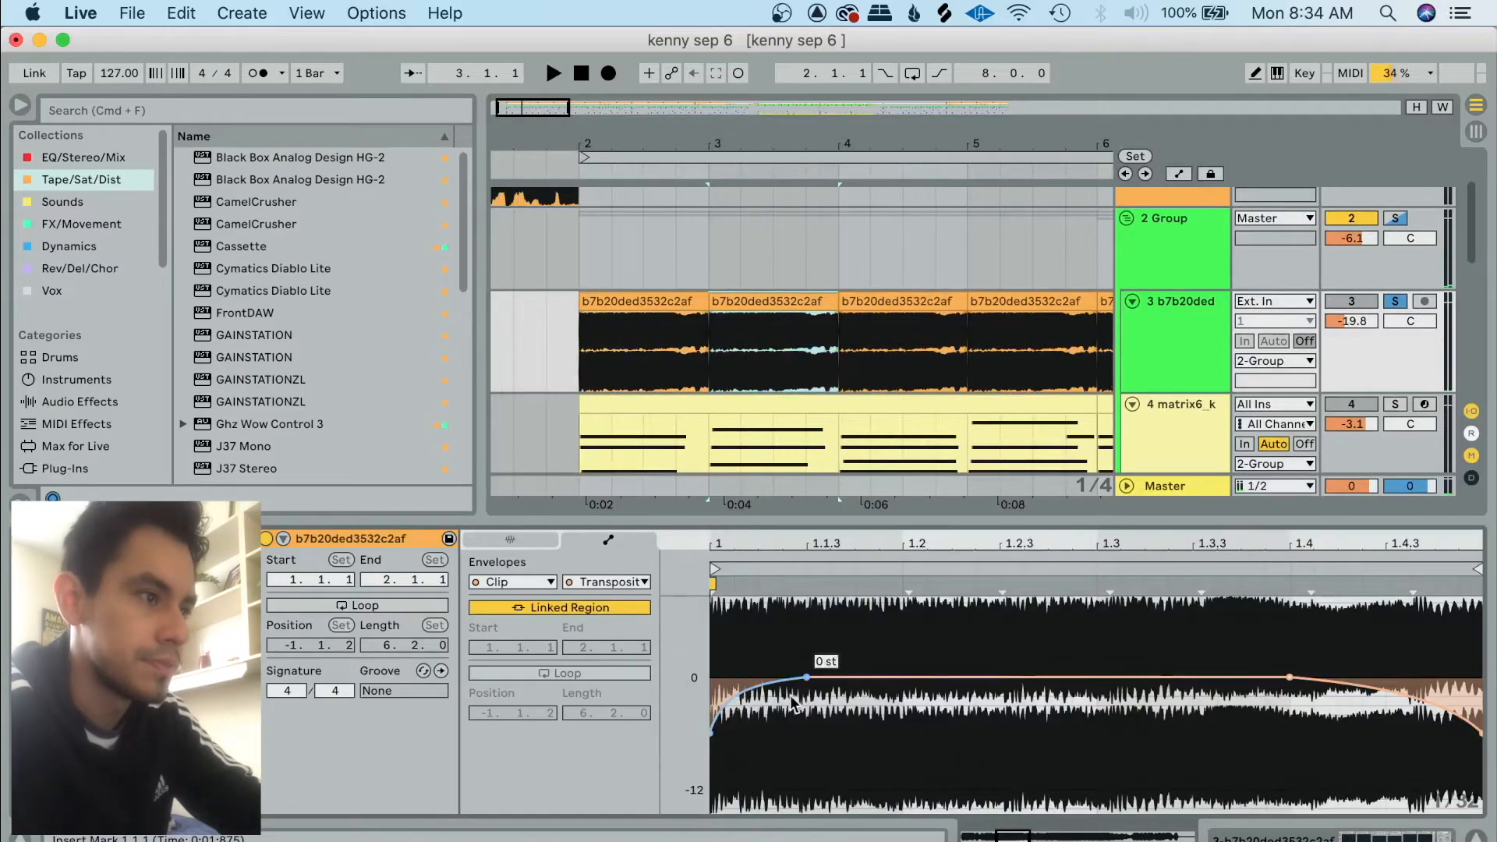
key(space)
key(space)
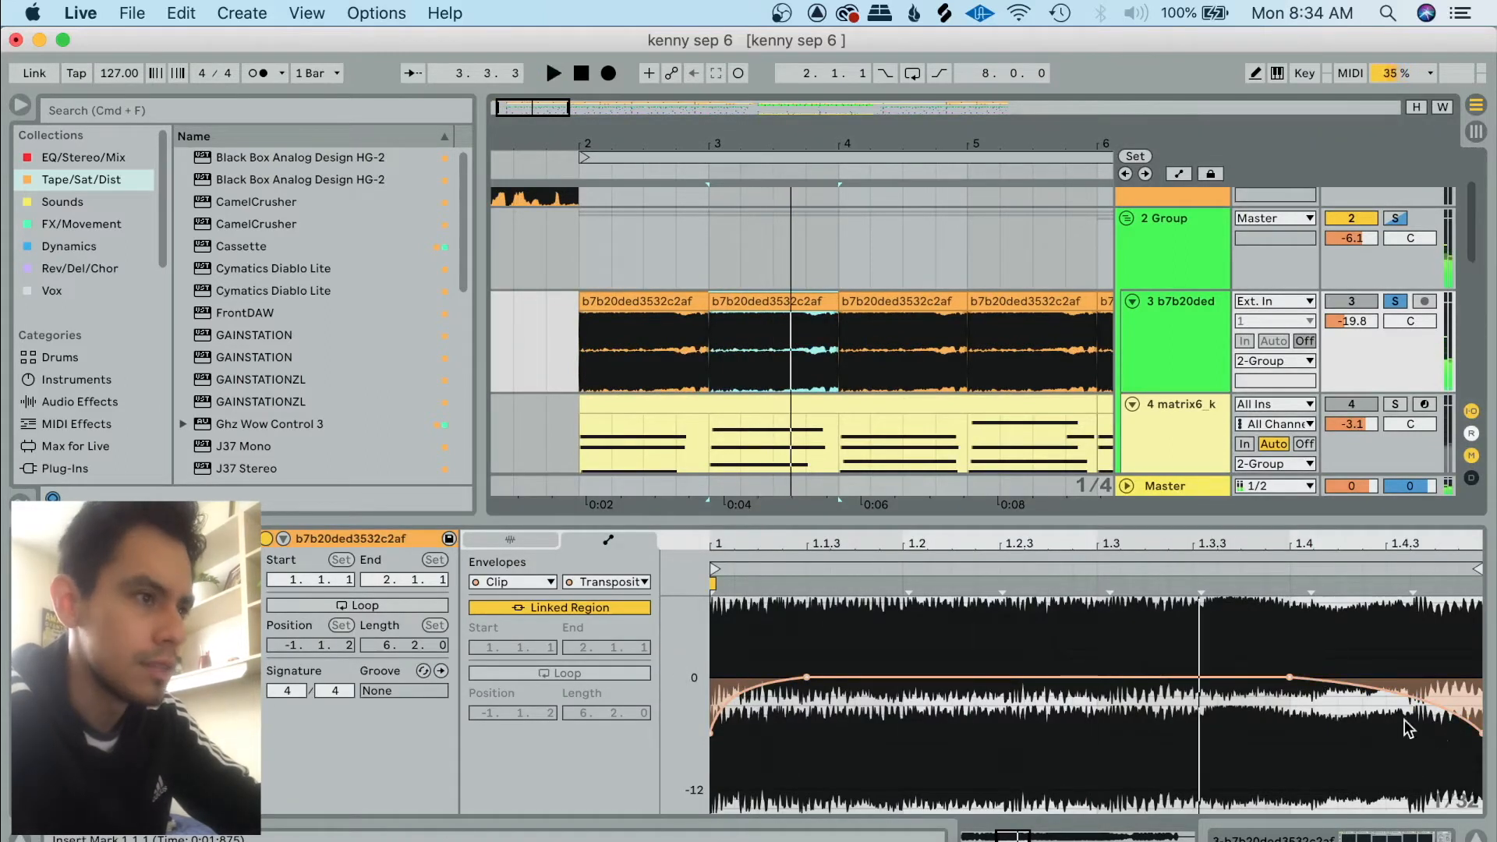
Compare the Transposition envelopes of the track 3 clips at bars 4 and 2.
click(904, 301)
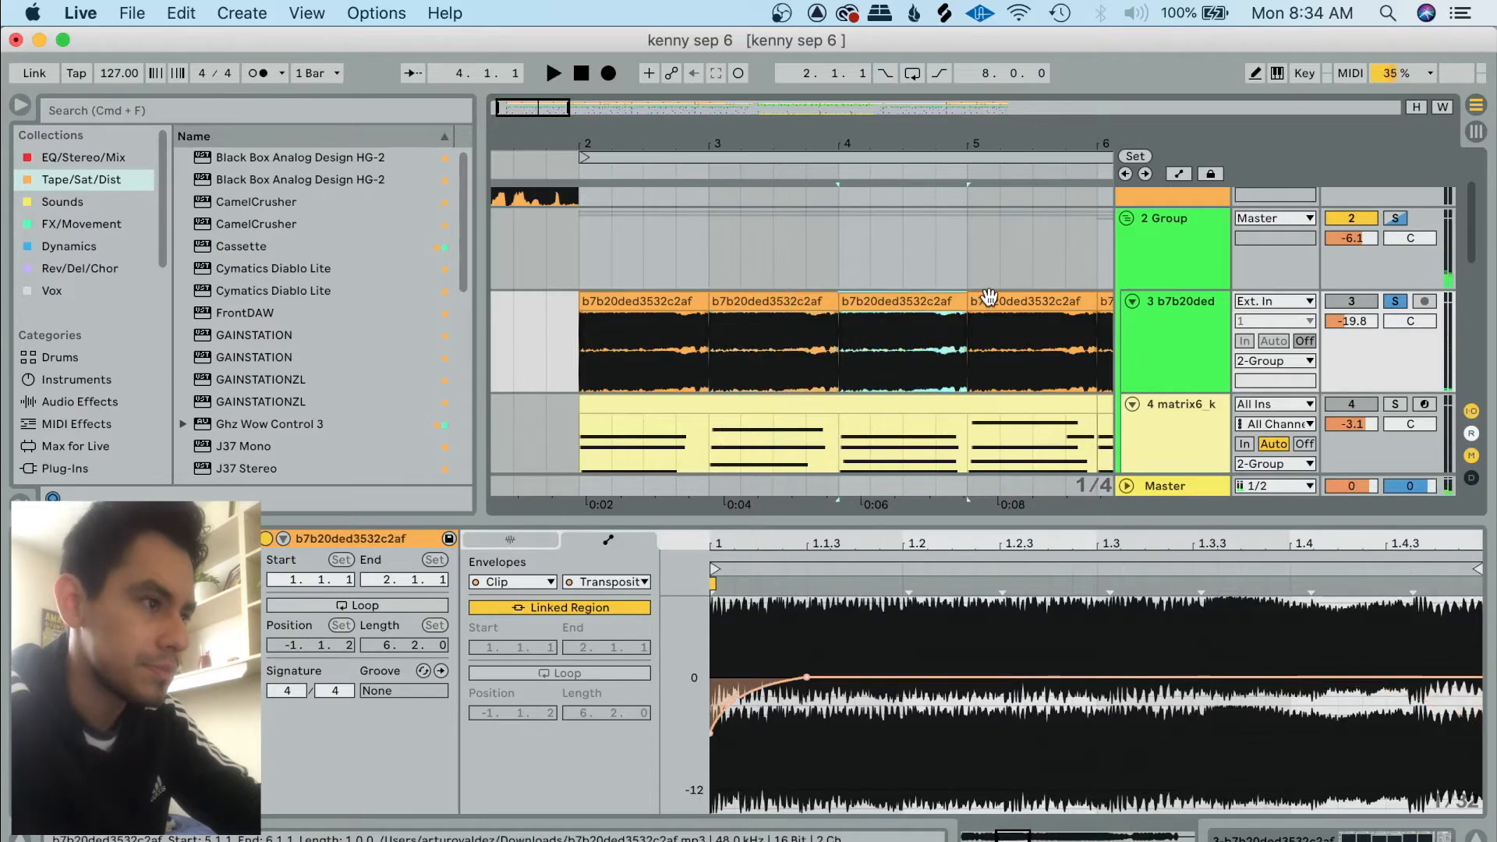
click(617, 296)
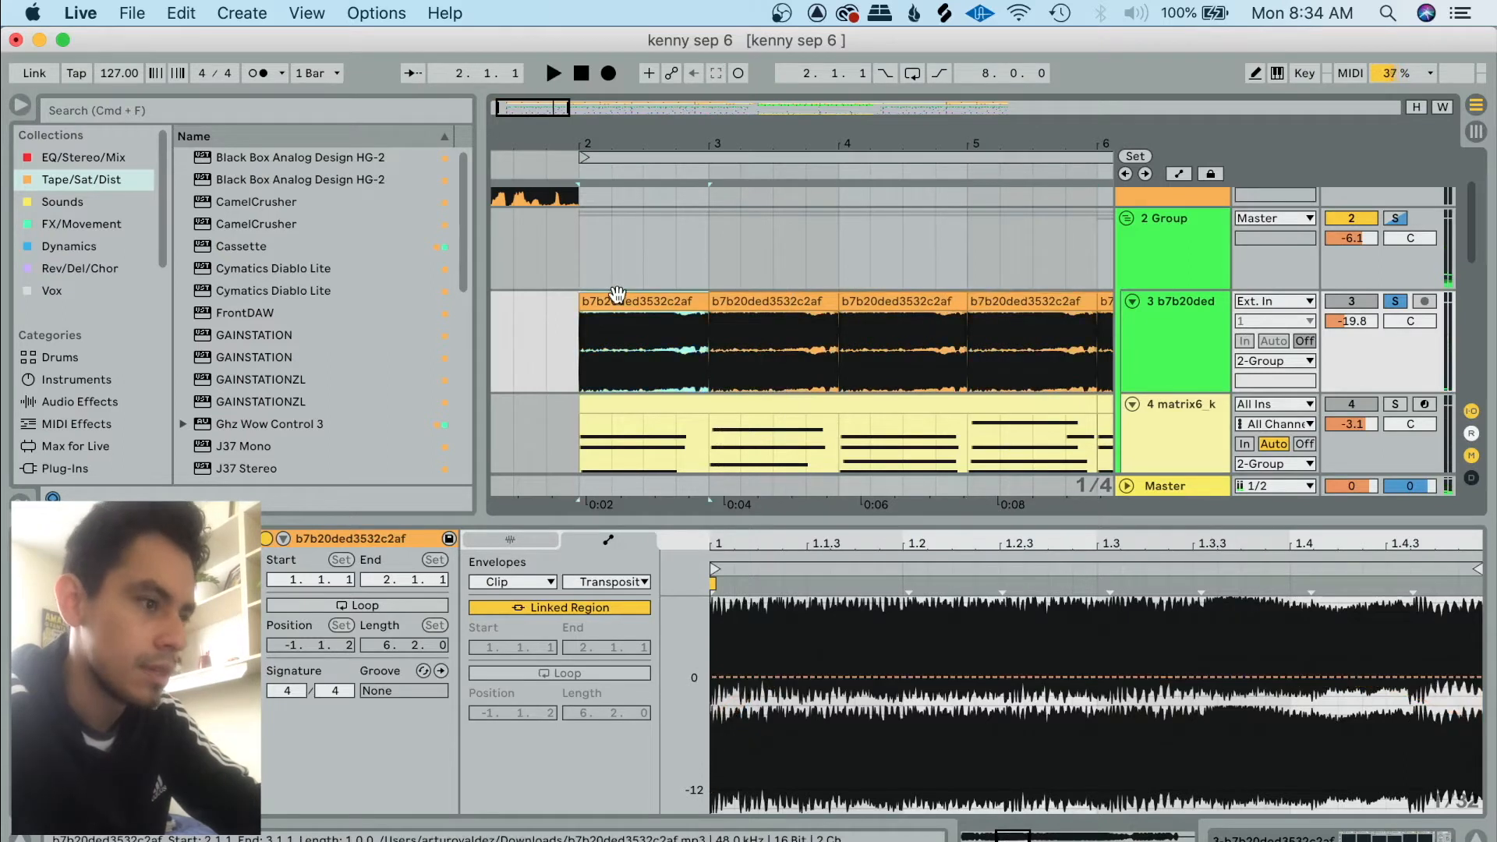
click(740, 676)
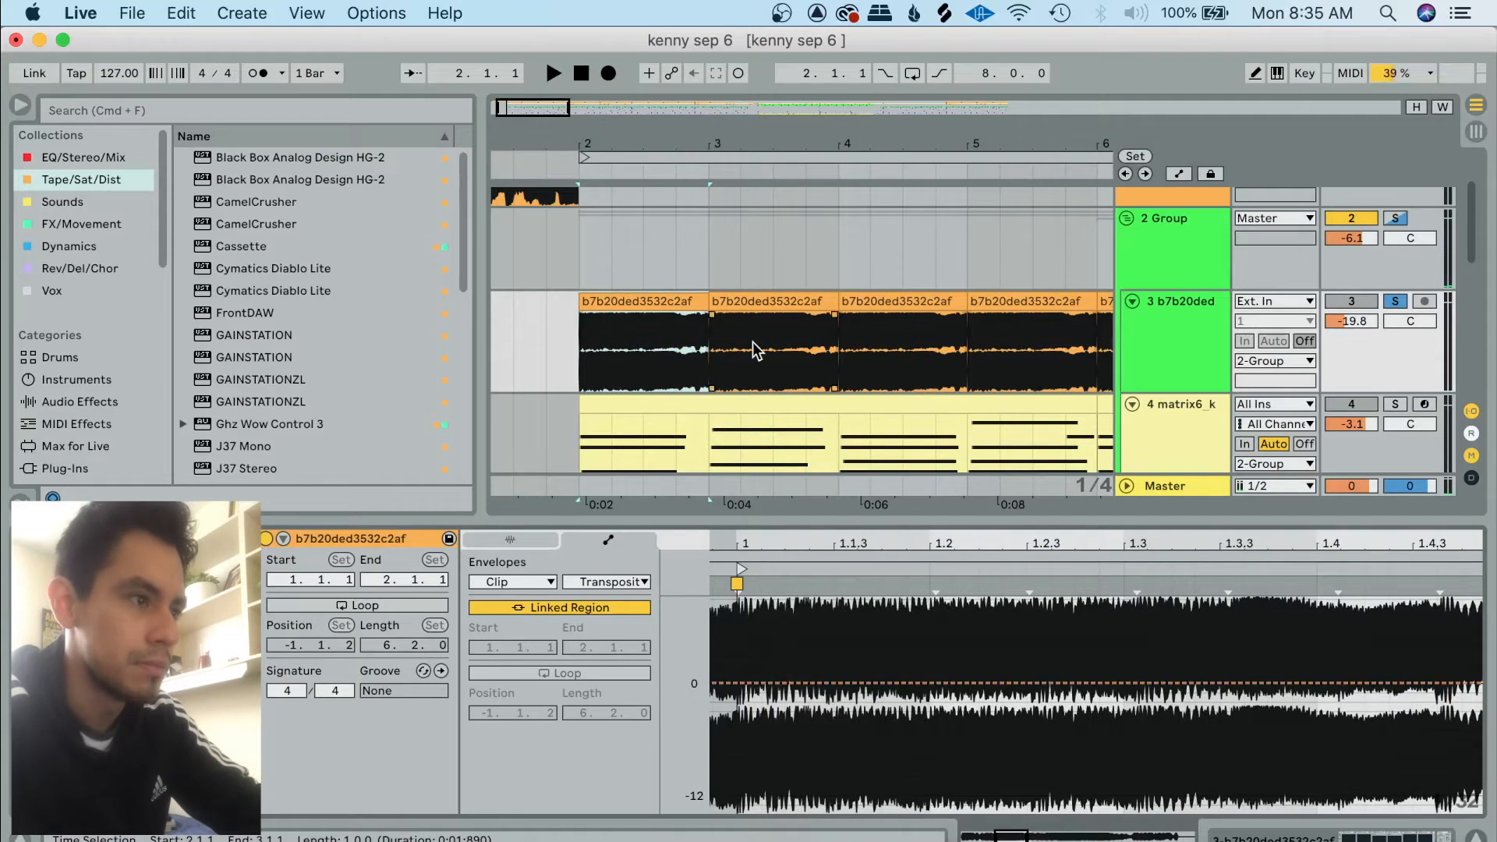
click(728, 320)
click(688, 305)
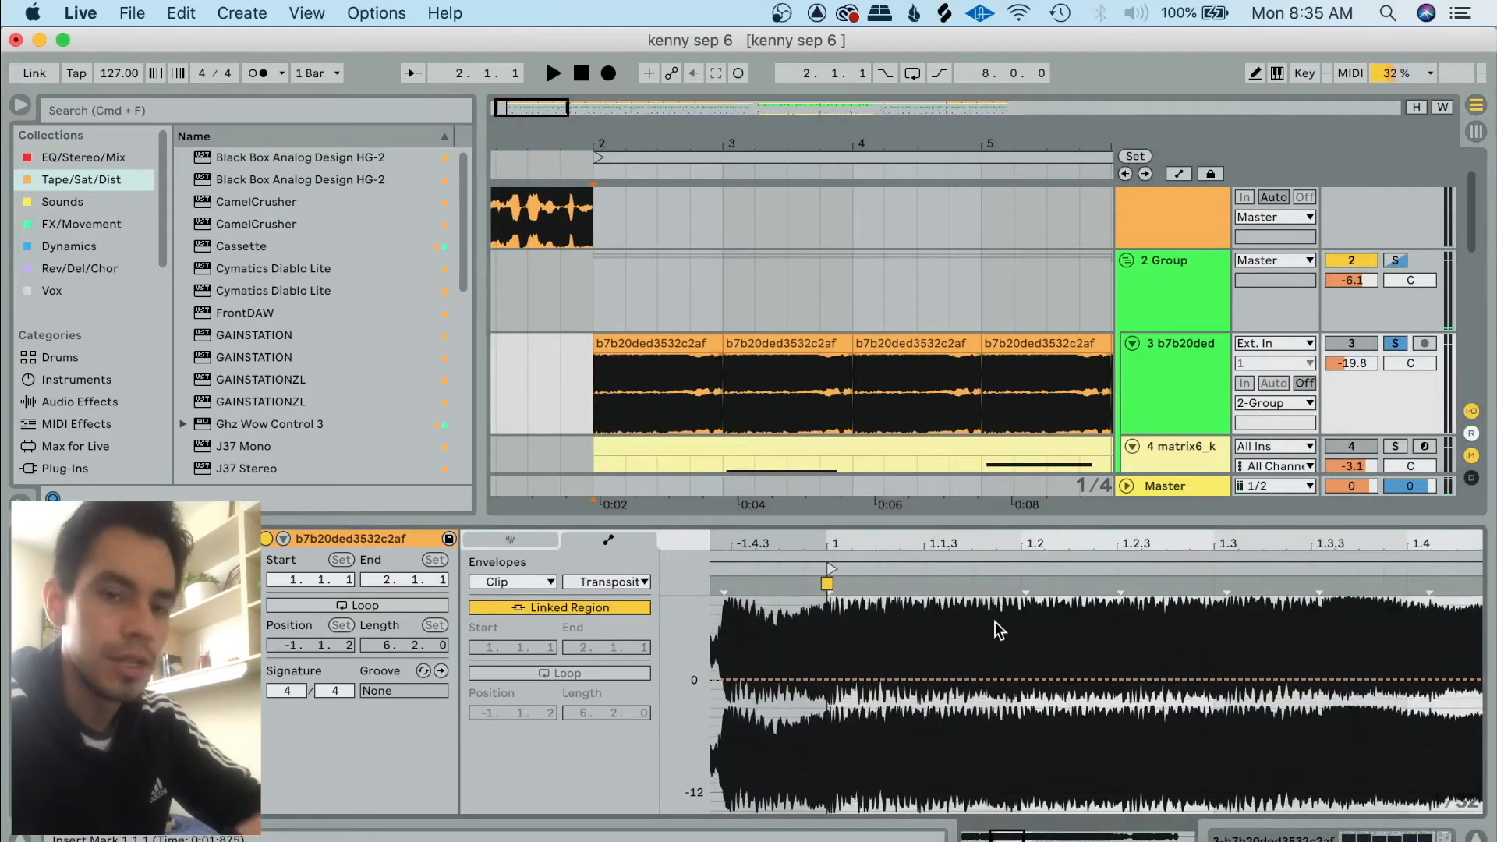
Play the track 3 clip at bar 2 and check its Transposition envelope.
scroll(995, 622, right, 1)
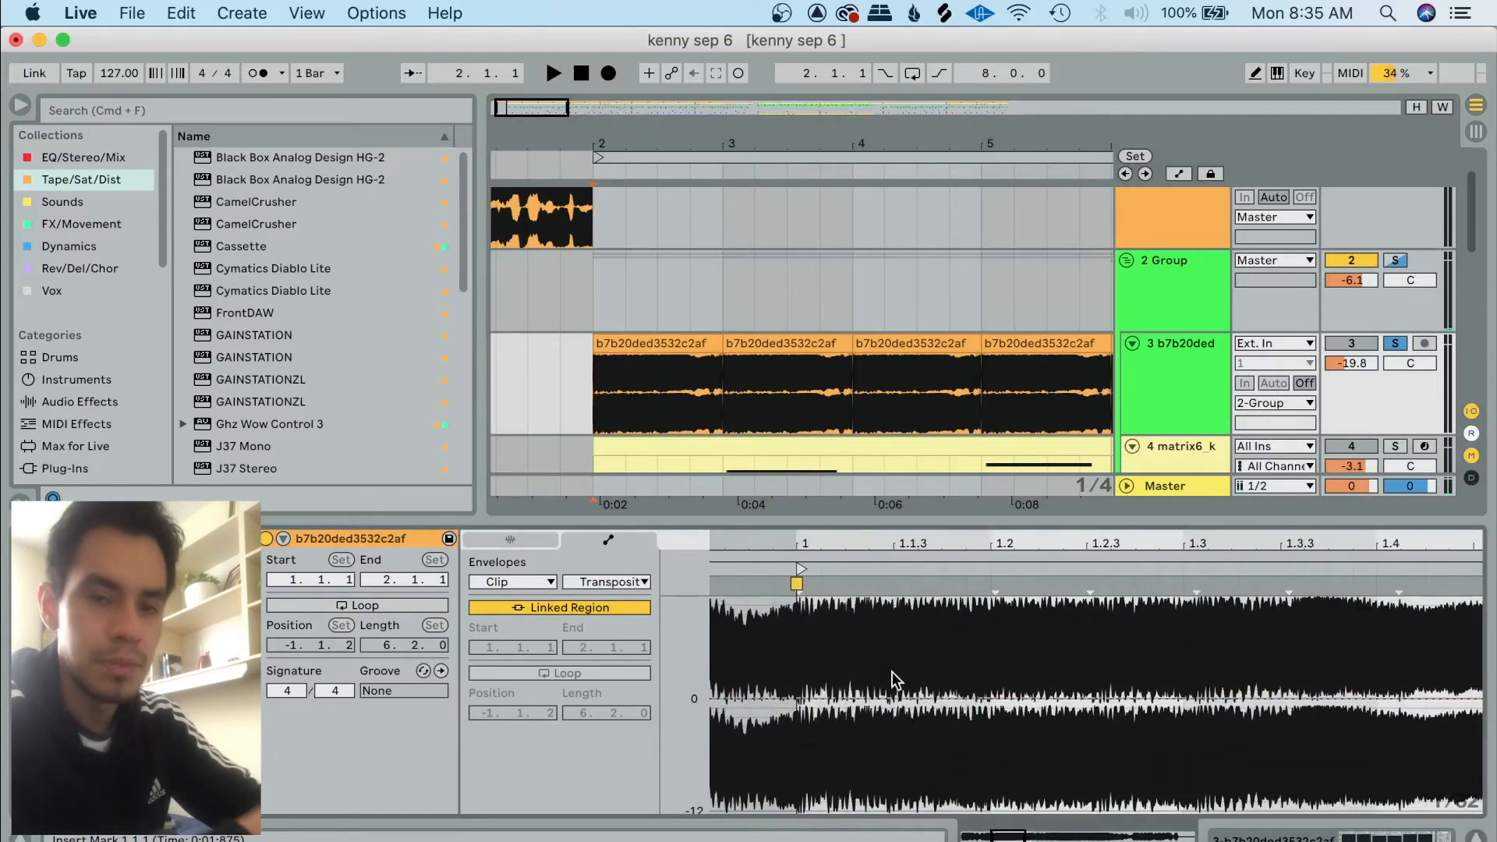
key(space)
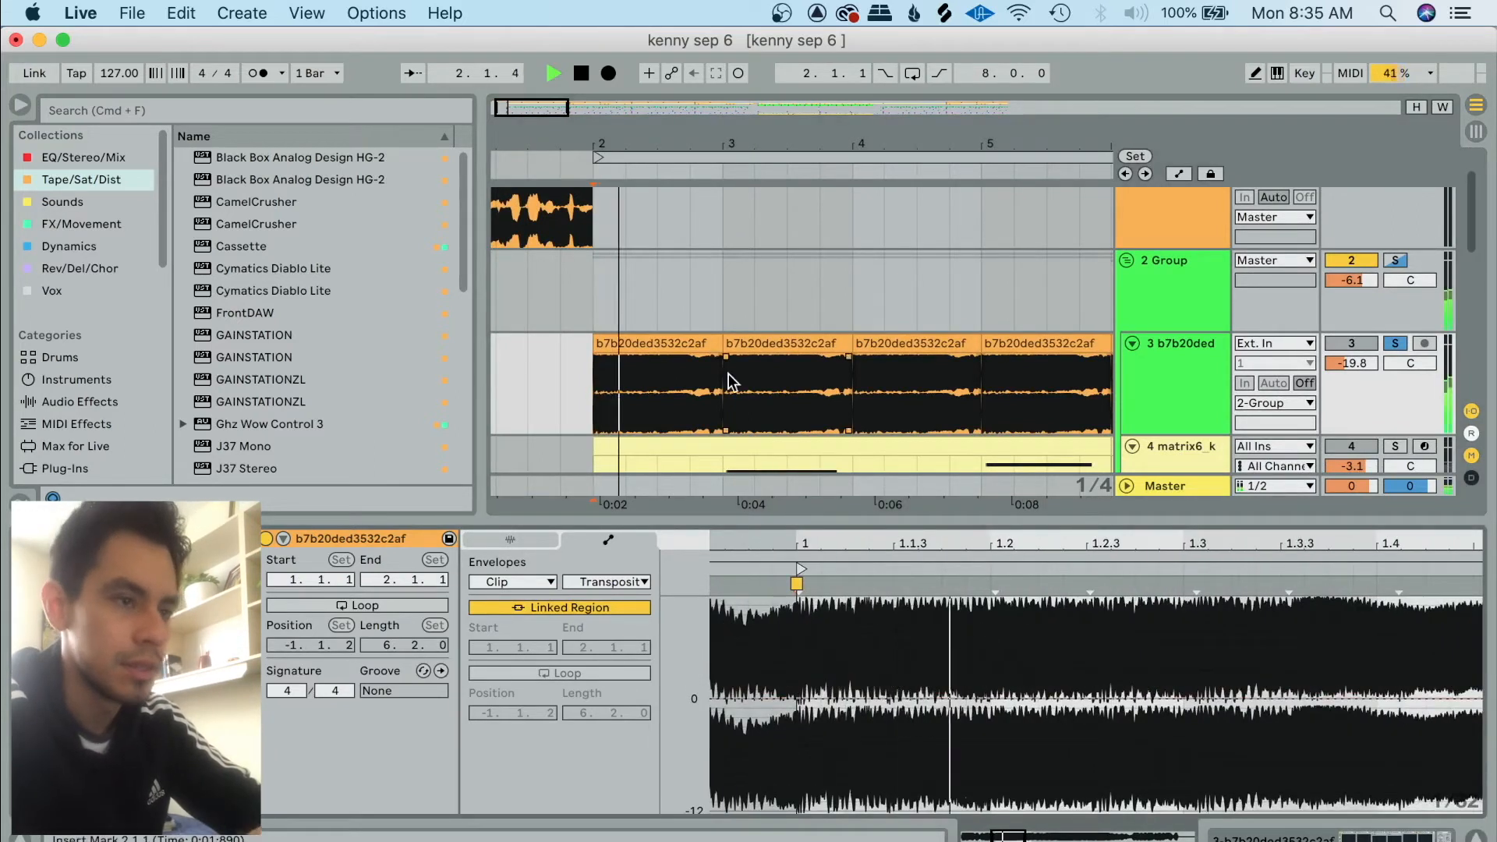
click(683, 341)
key(space)
scroll(679, 342, right, 1)
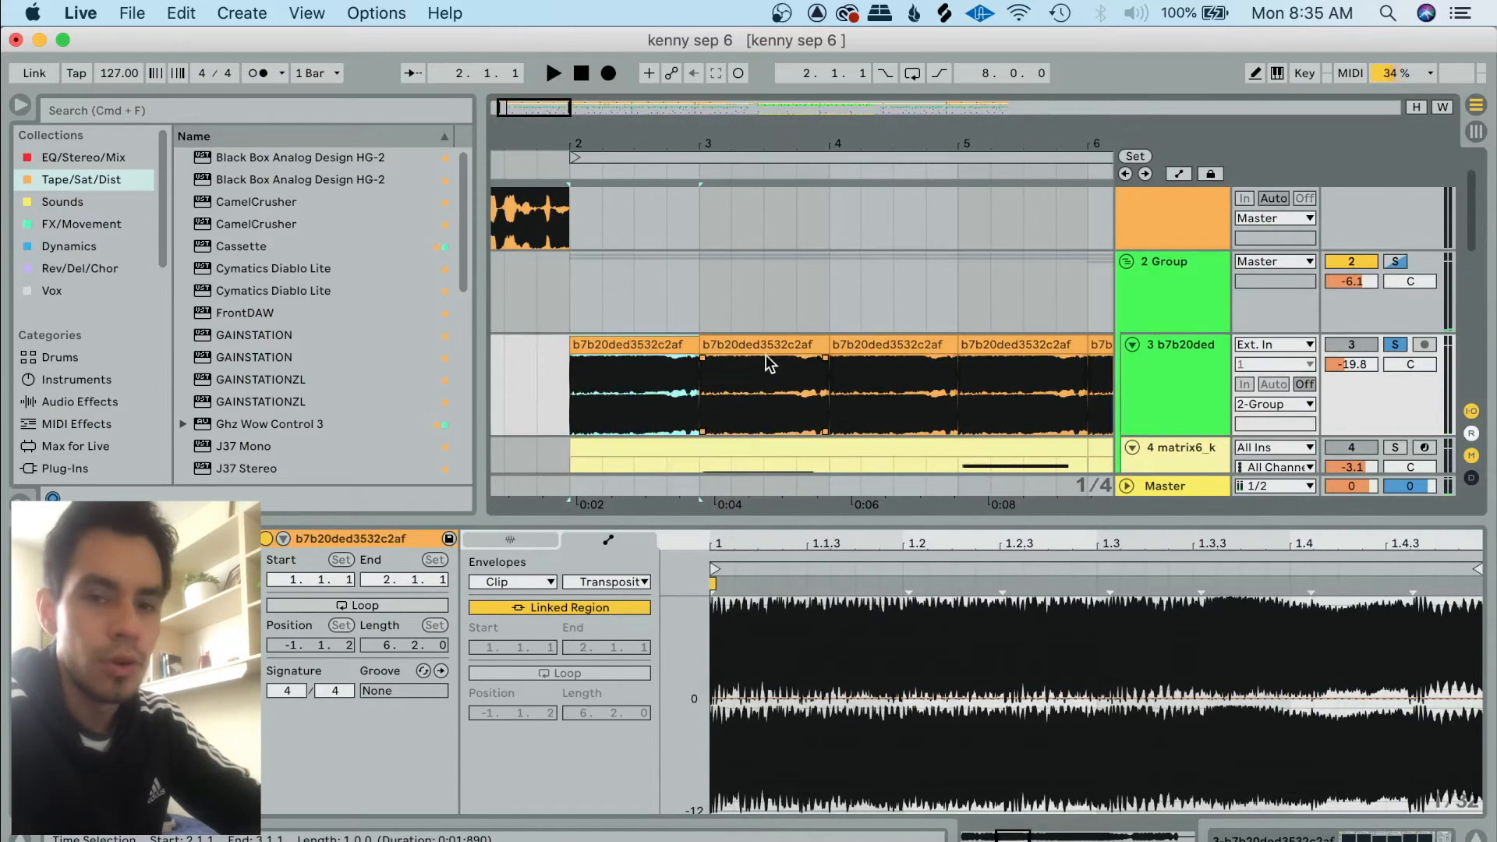
Play track 3 from bar 2 and examine the Transposition envelopes of the clips at bars 3, 4 and 5.
click(732, 341)
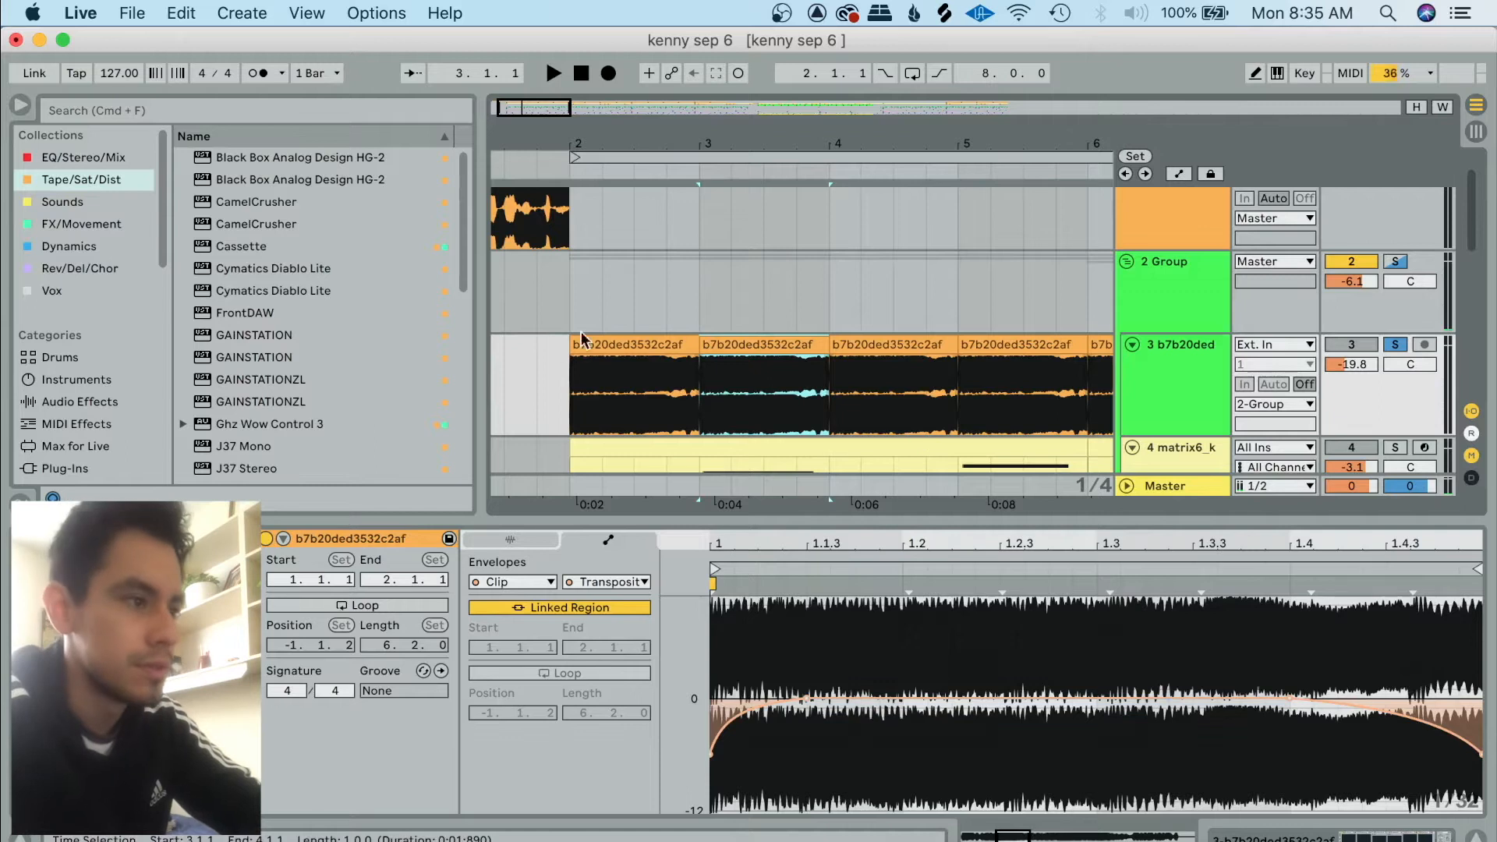
key(space)
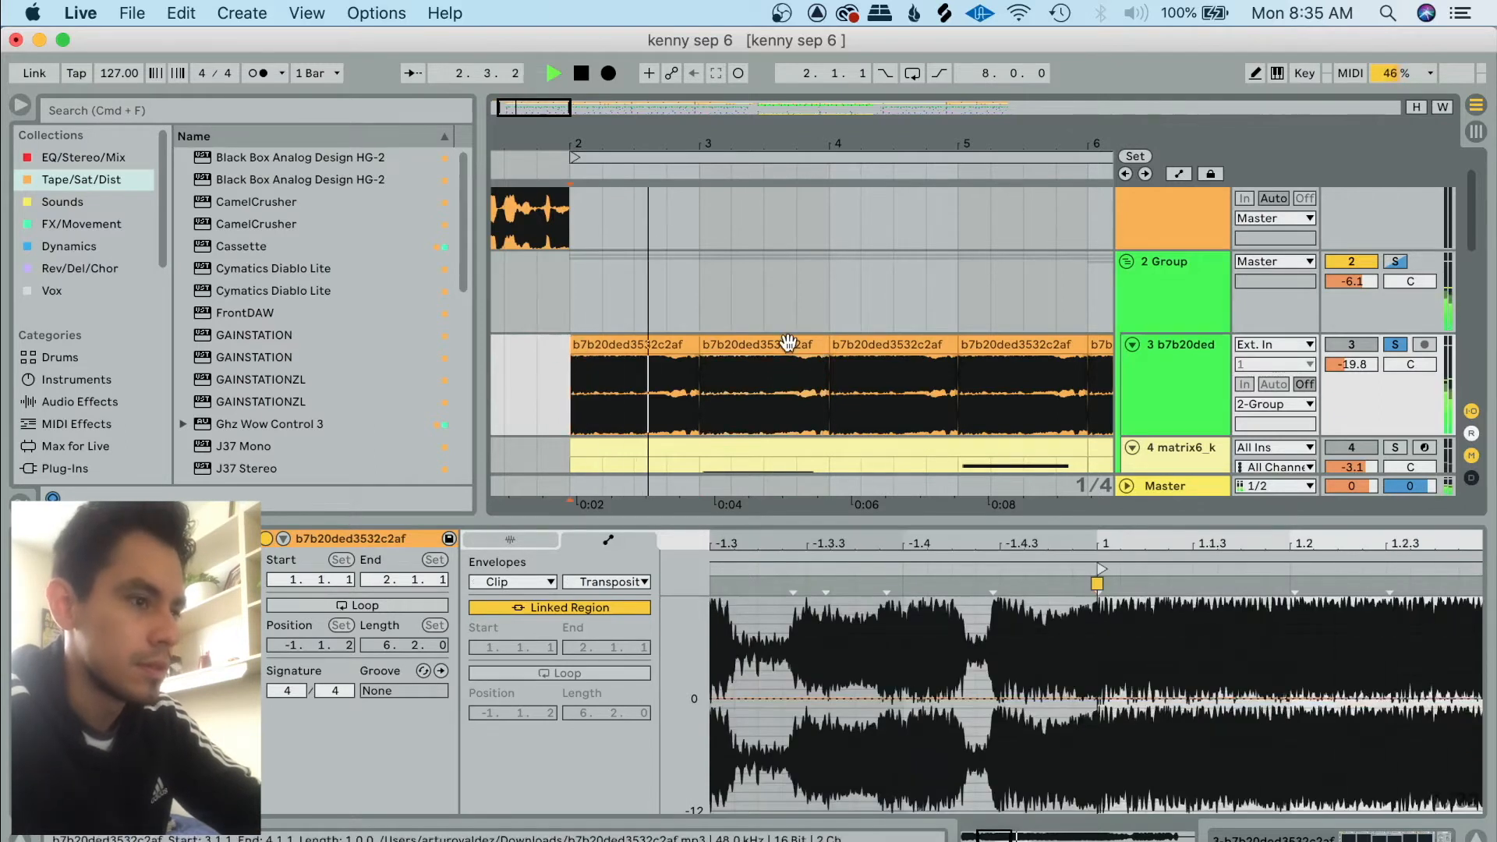
scroll(787, 343, right, 2)
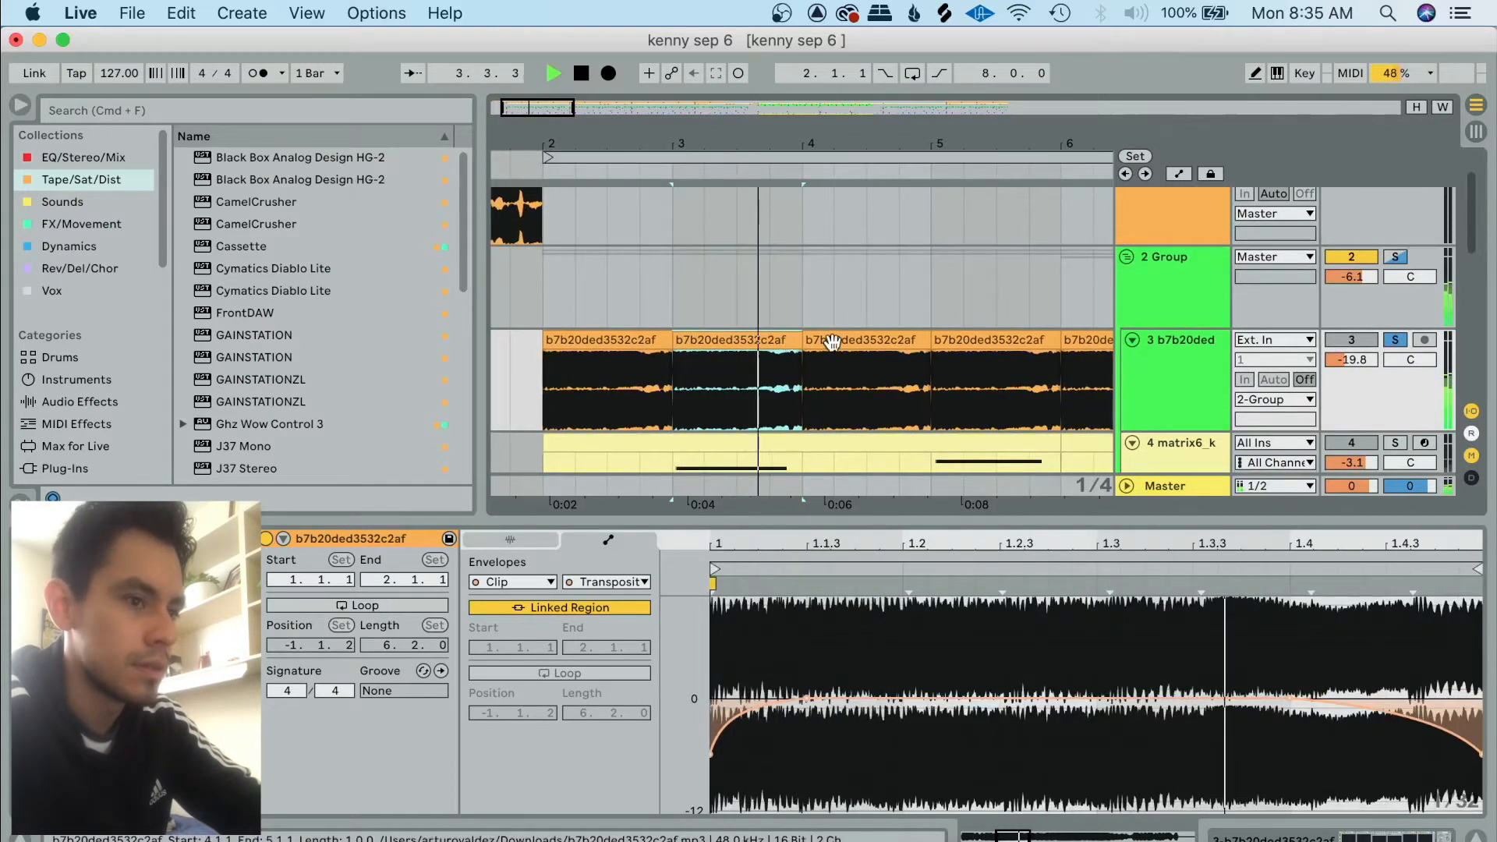
click(832, 341)
key(space)
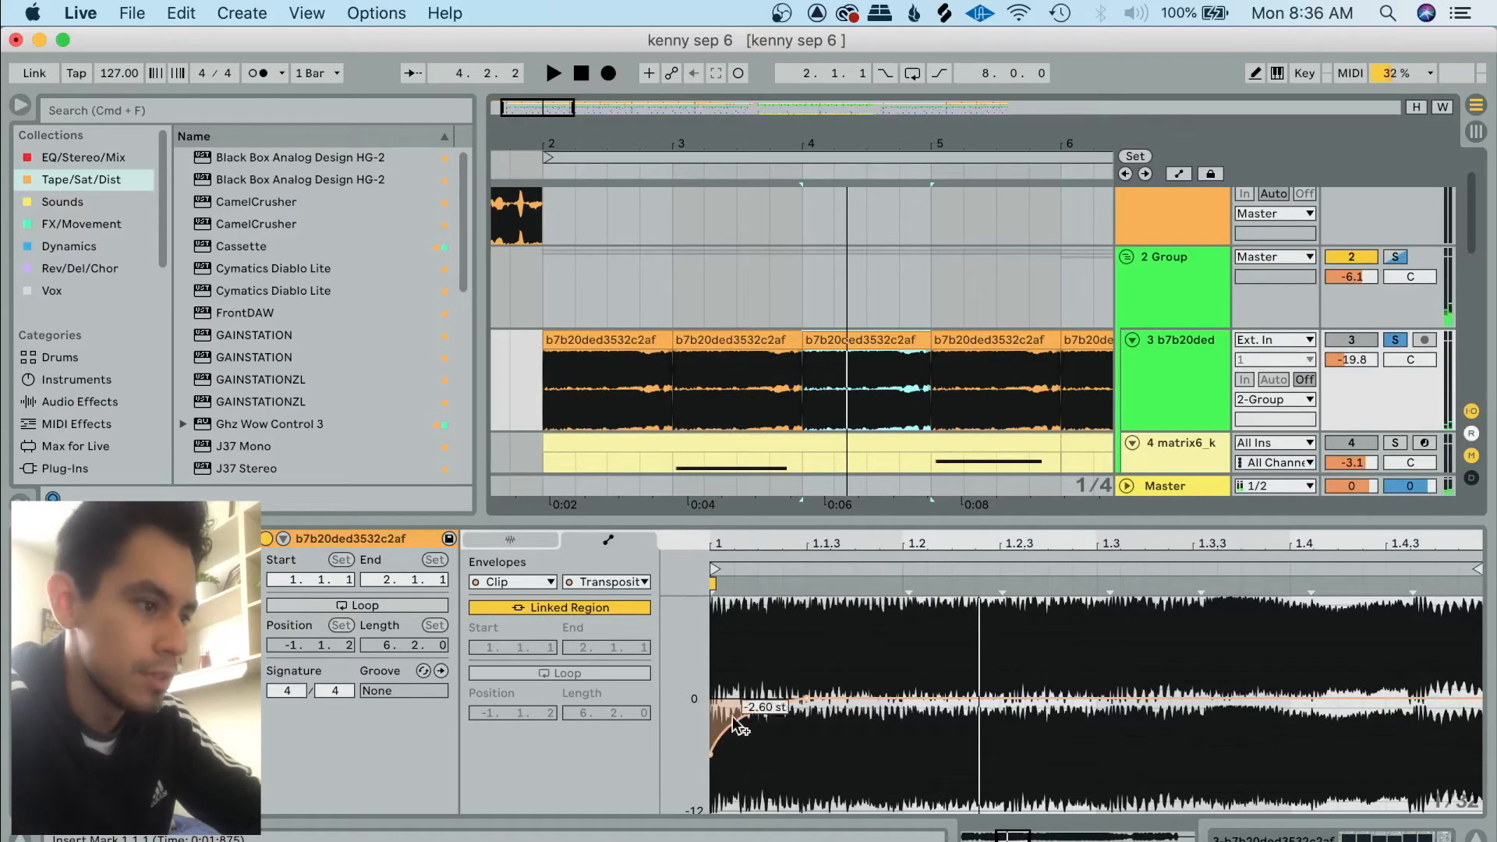
click(946, 339)
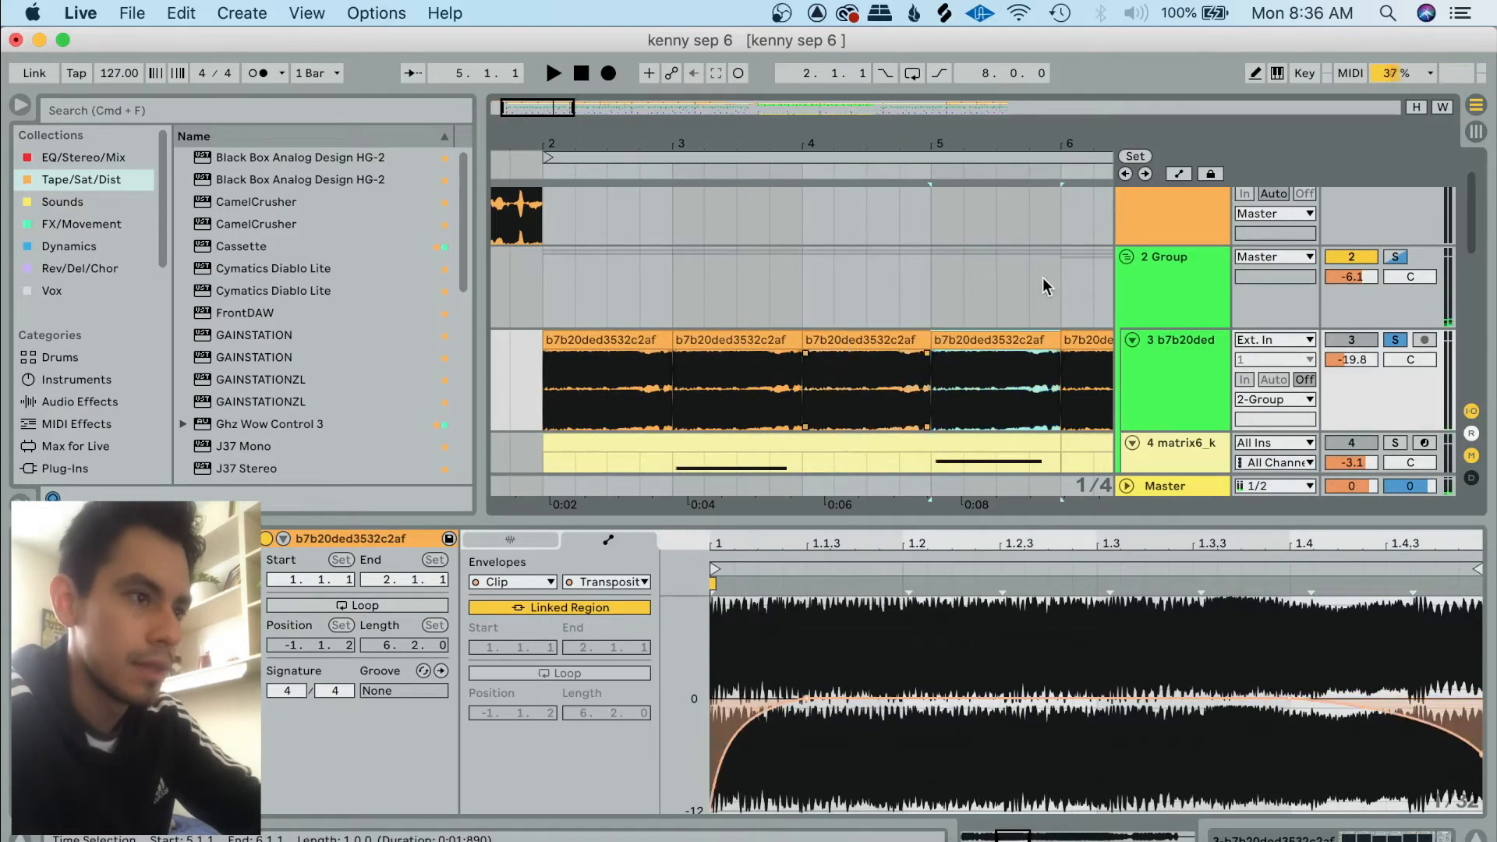
click(744, 338)
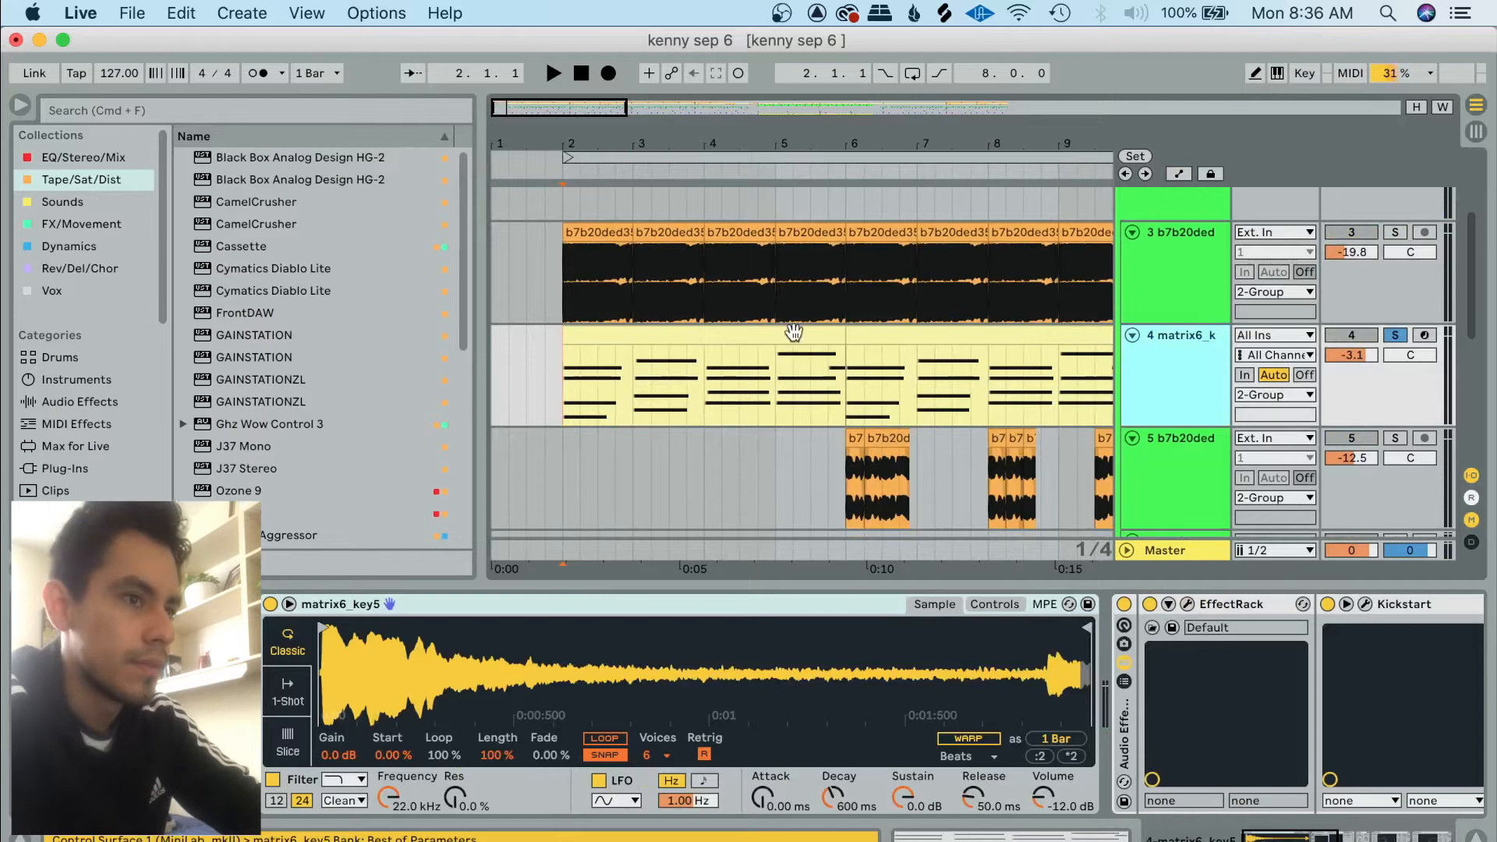
Play the track 4 synth clip at bar 2 and look over the track's device chain.
click(682, 333)
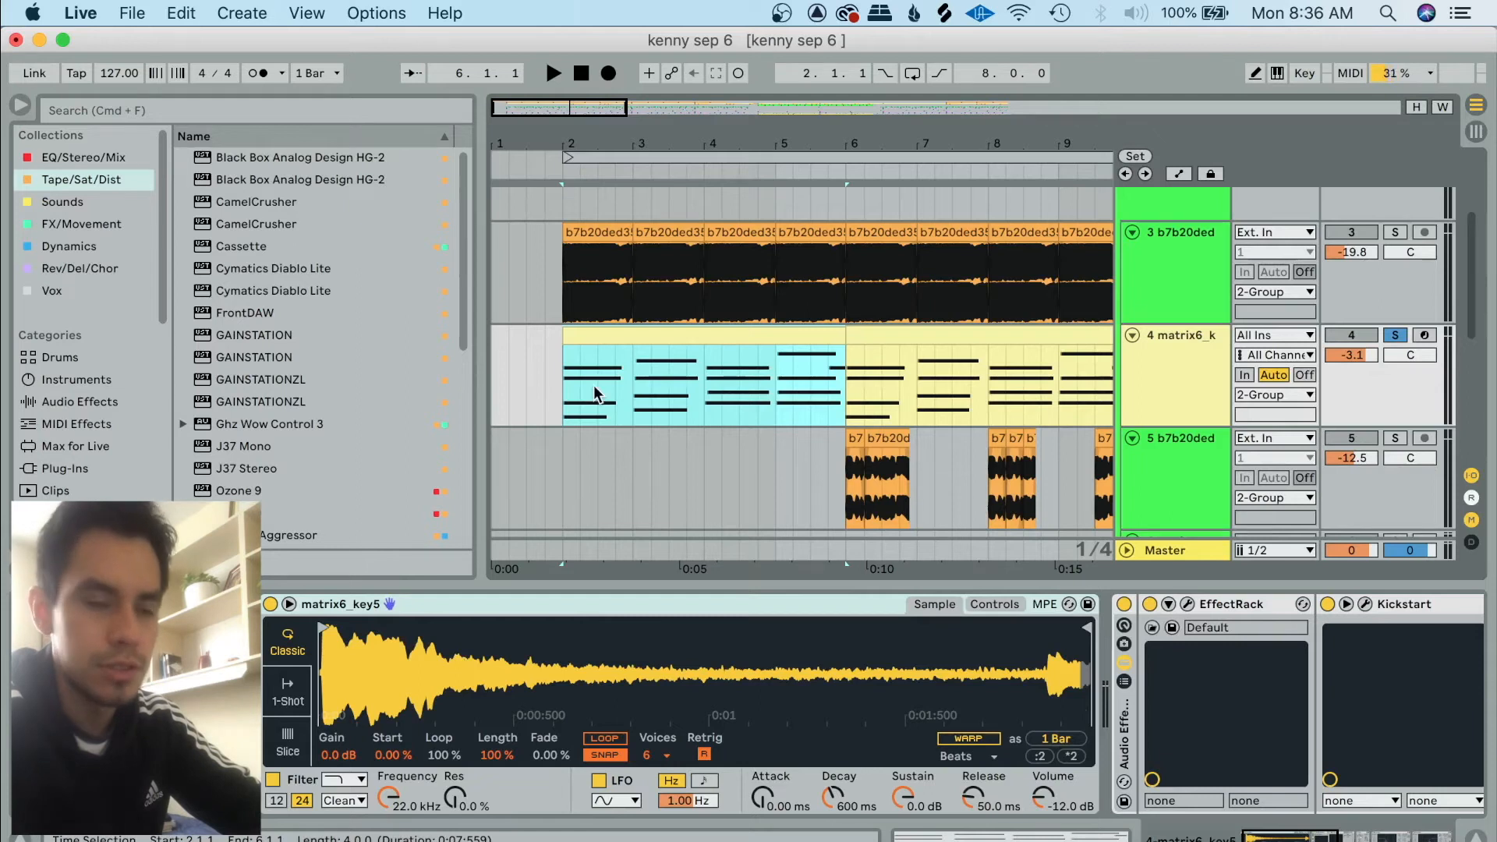
key(space)
scroll(882, 759, right, 10)
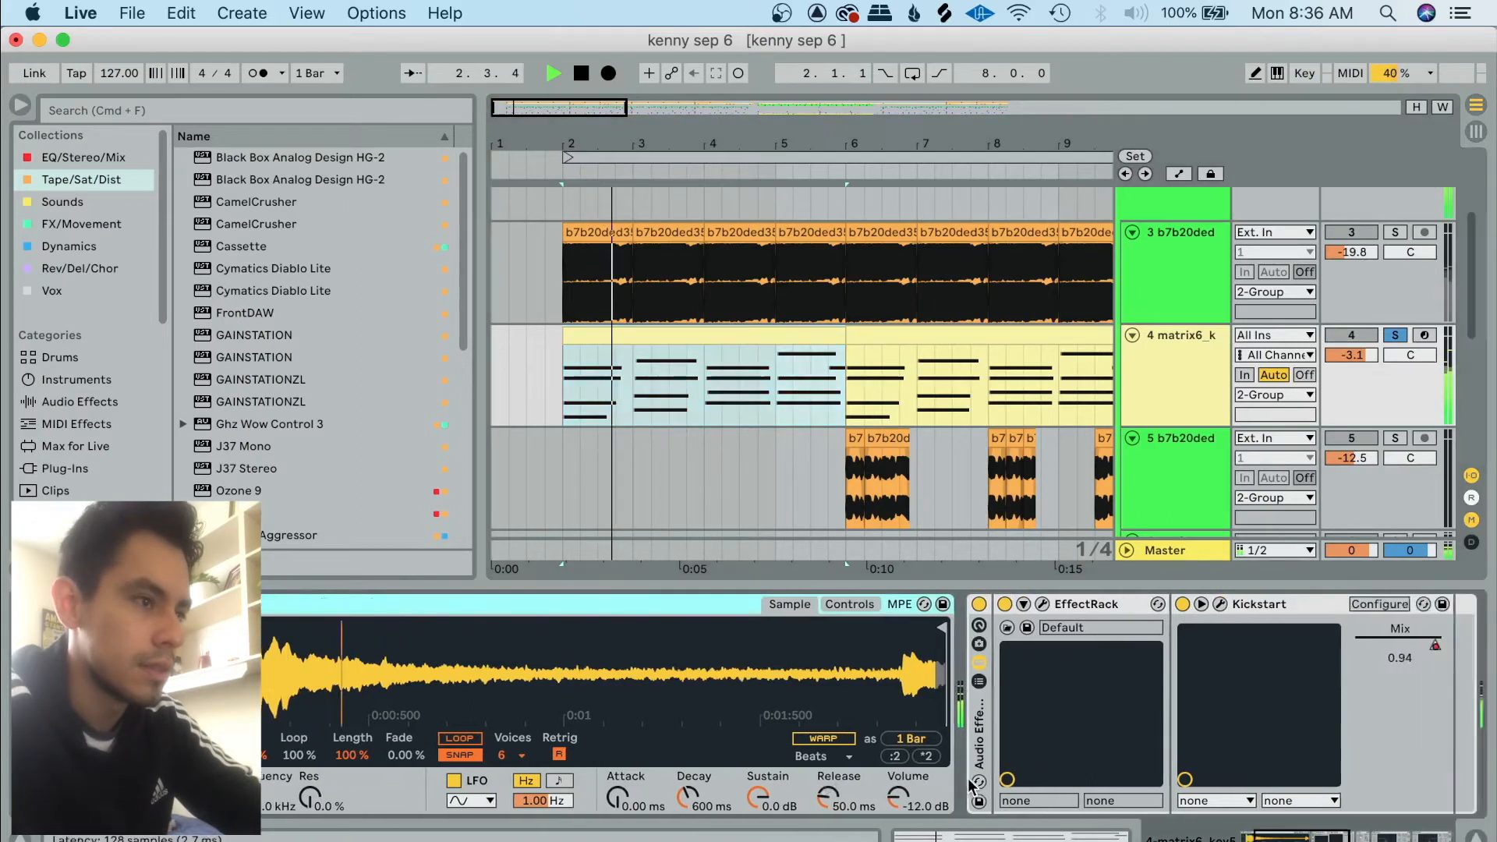
scroll(951, 759, left, 10)
key(space)
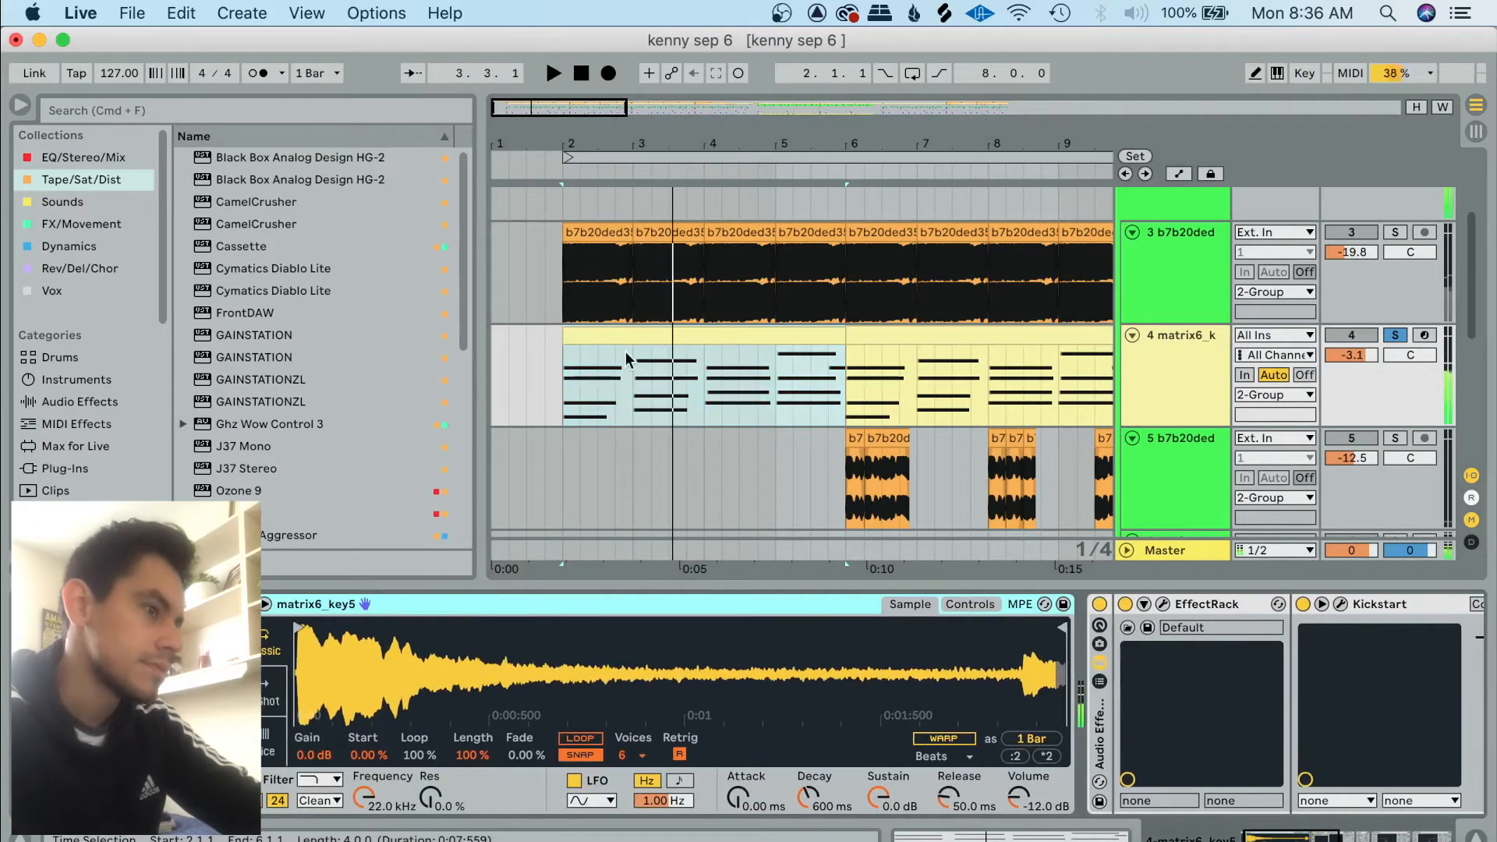
Open the notes of the track 4 clip at bar 2 and enlarge the note editor.
double_click(603, 340)
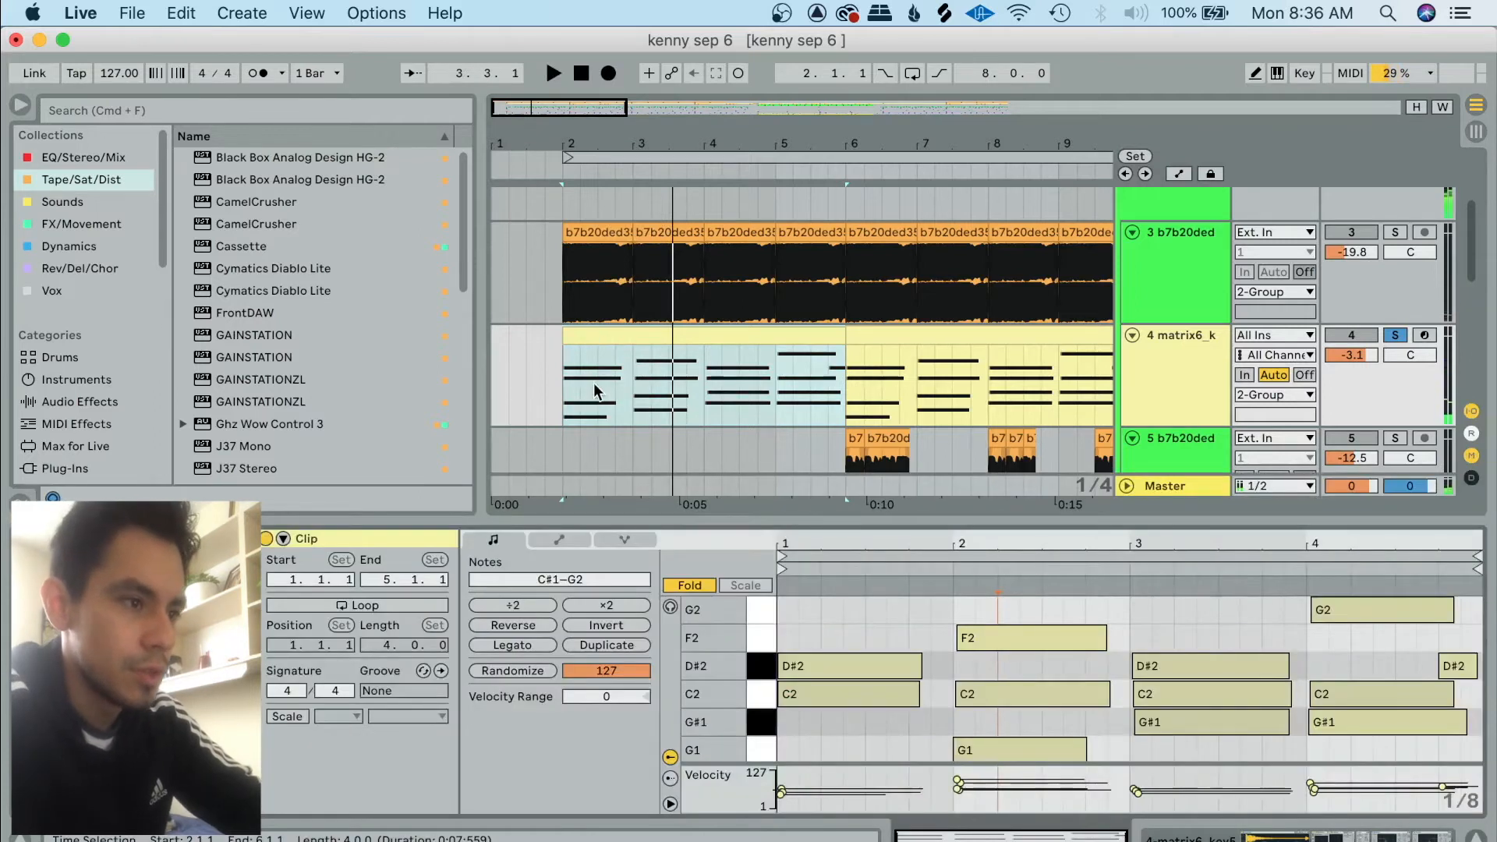
drag(881, 524, 886, 368)
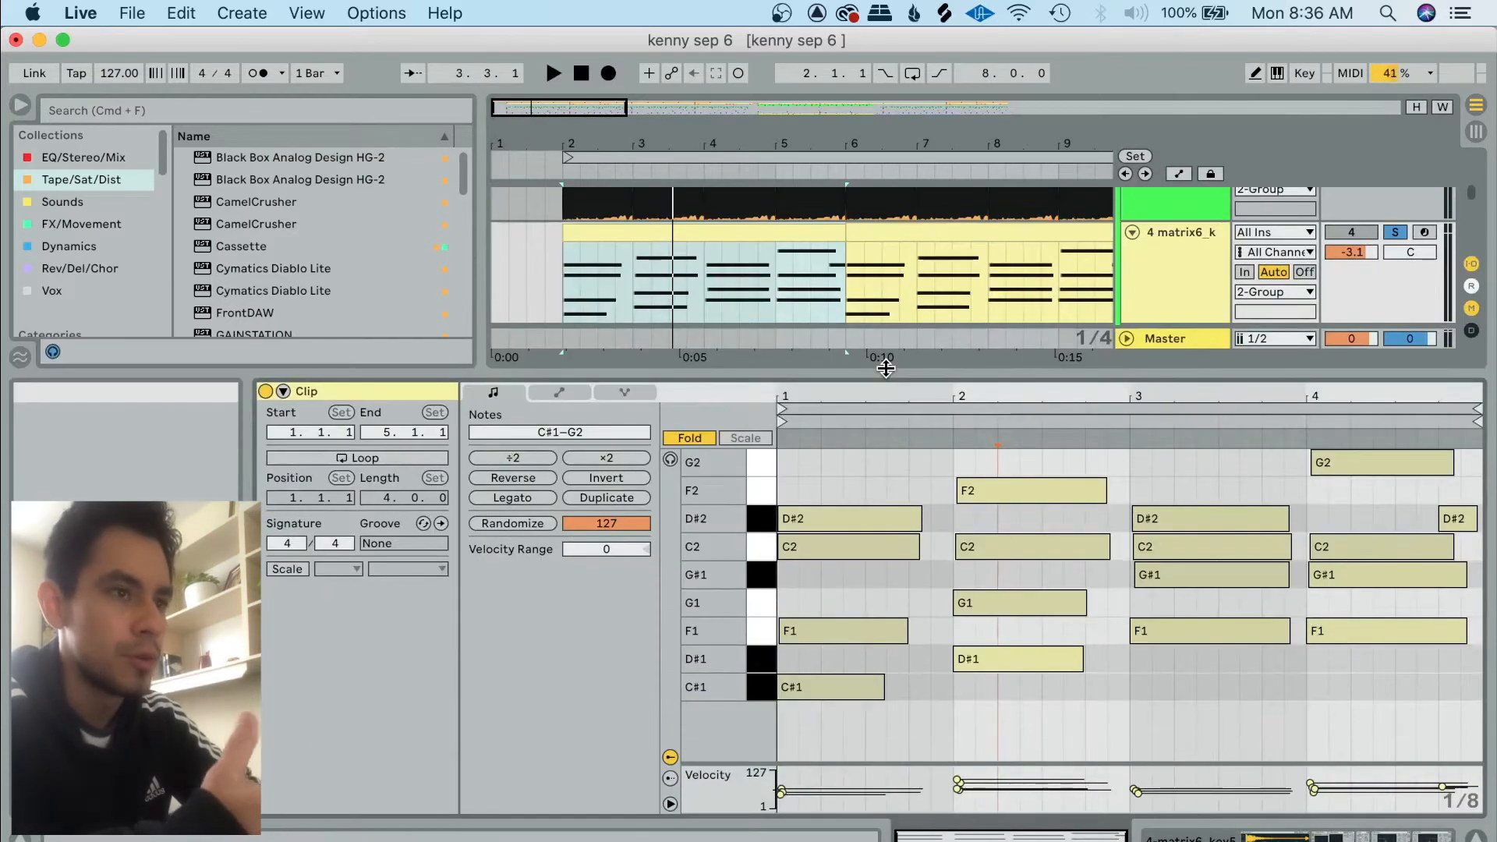
drag(886, 368, 886, 412)
Audition the track 3 clip at bar 2 and highlight all C2 notes in the track 4 clip for comparison.
click(571, 219)
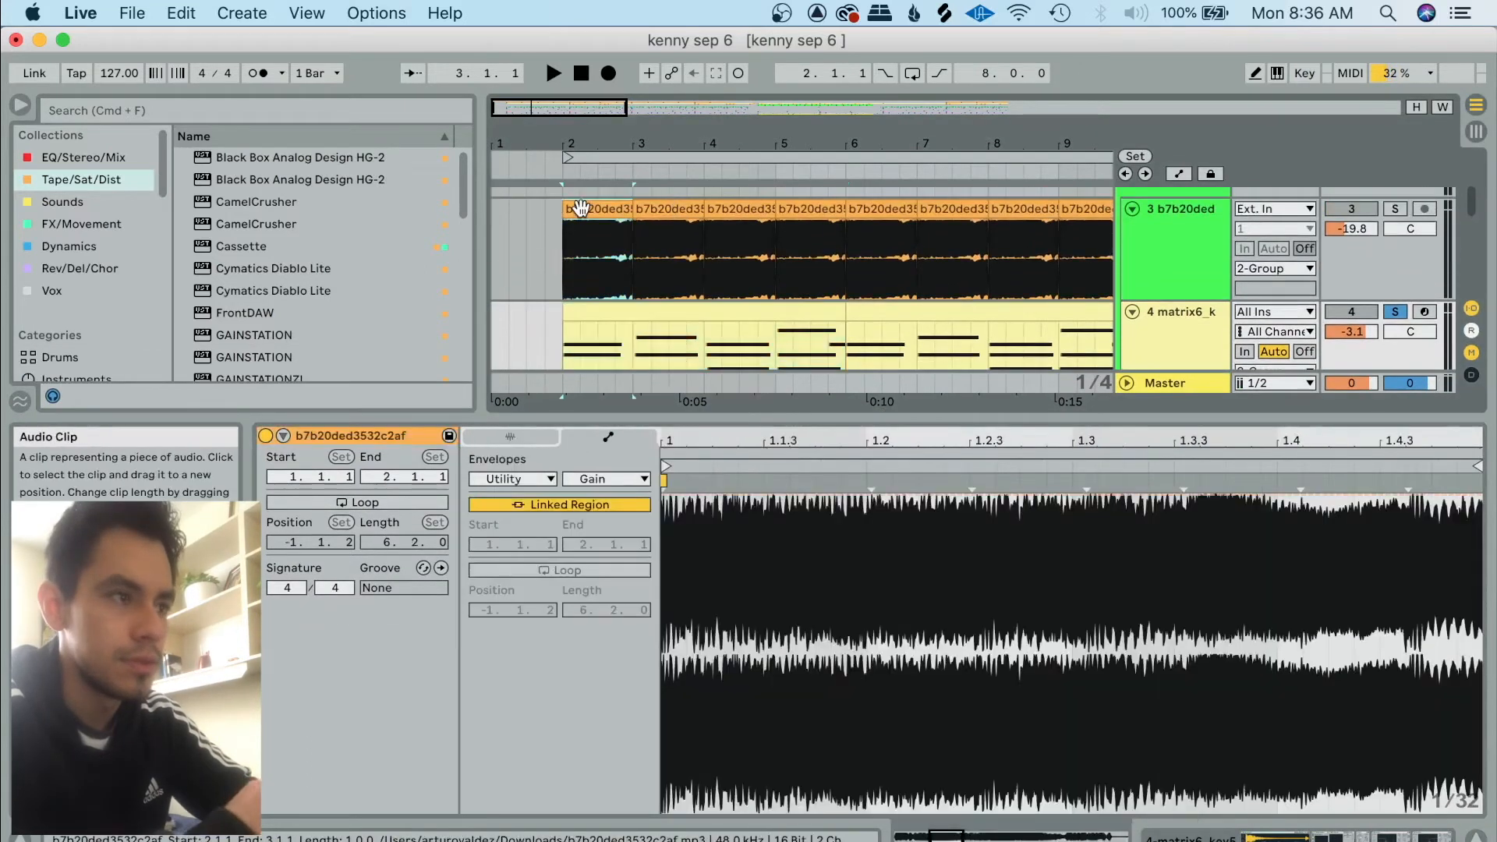
key(space)
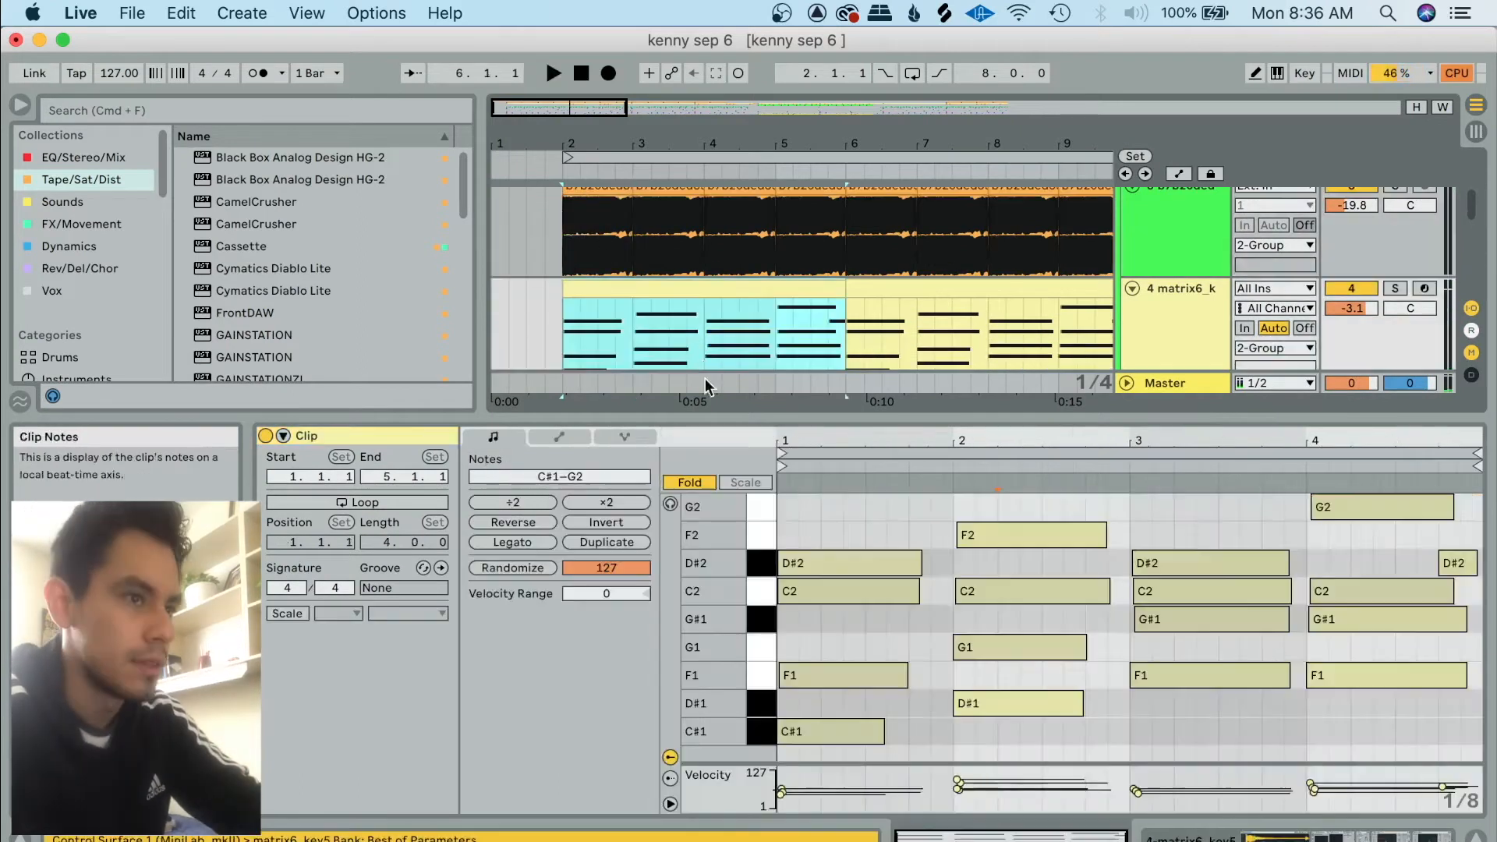
click(616, 314)
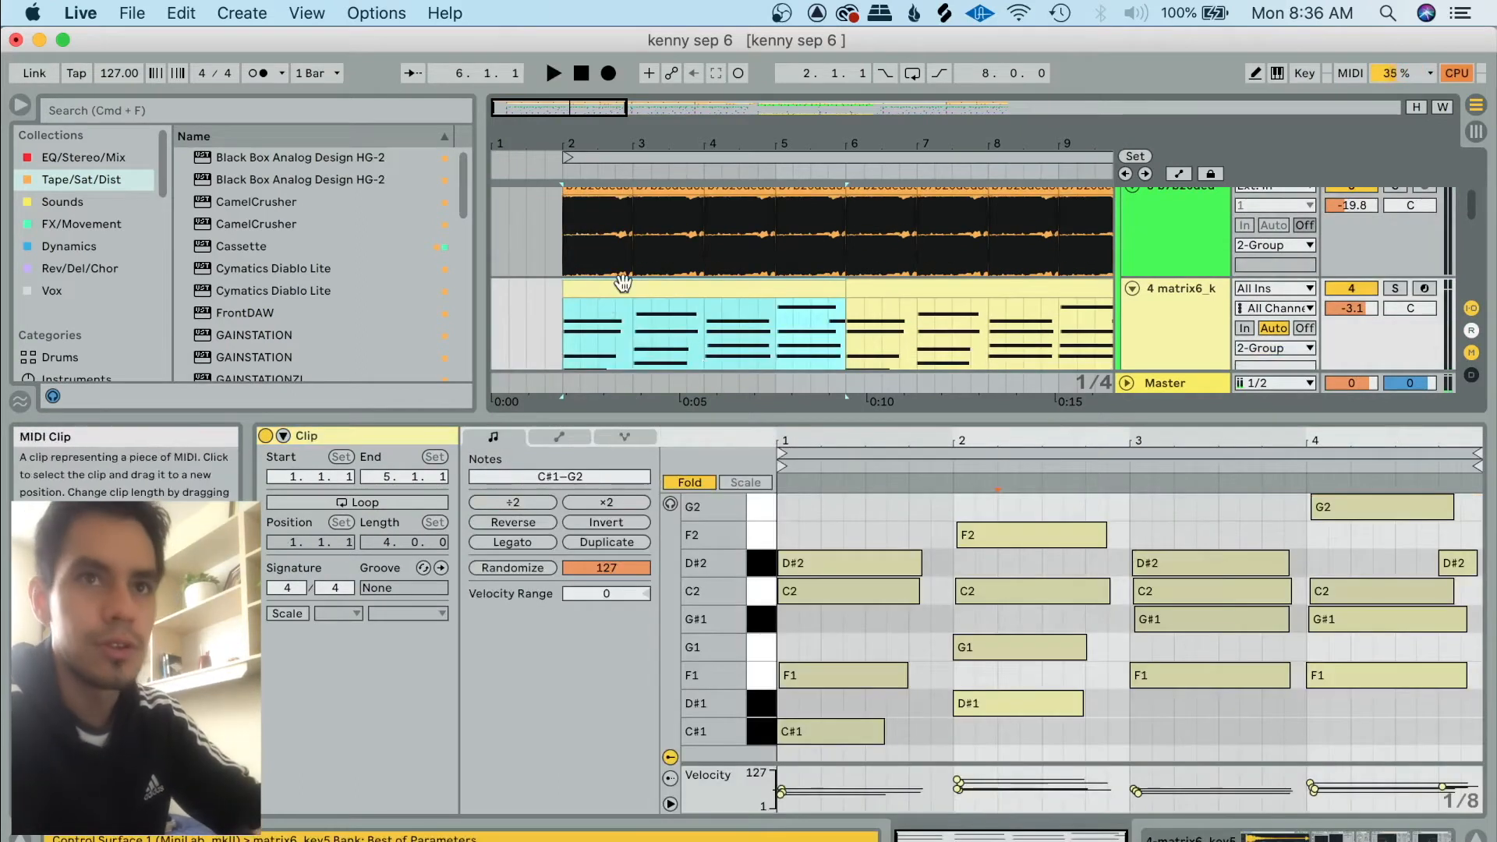
click(623, 283)
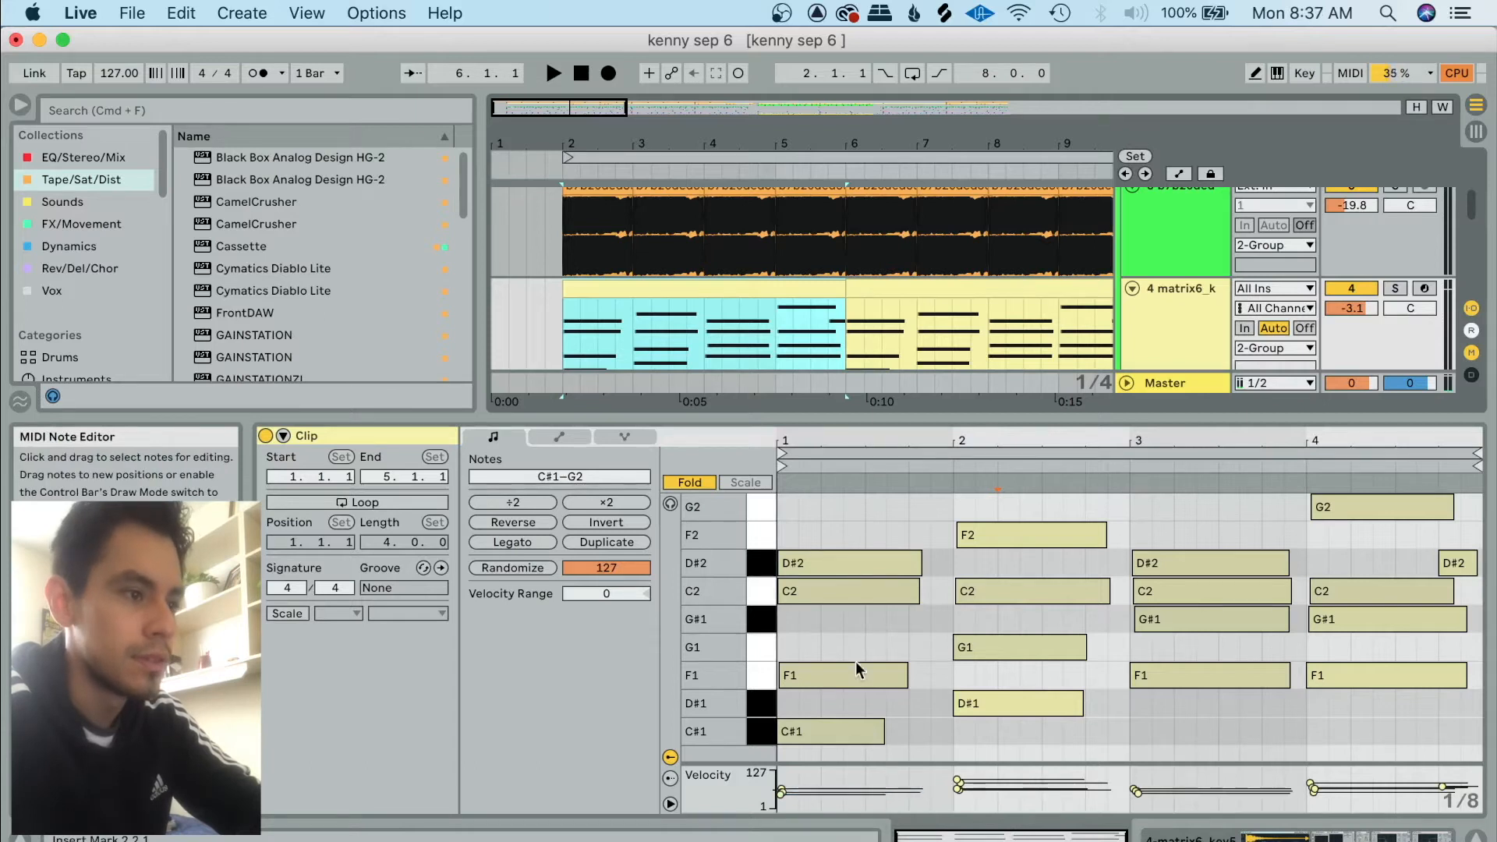
click(761, 594)
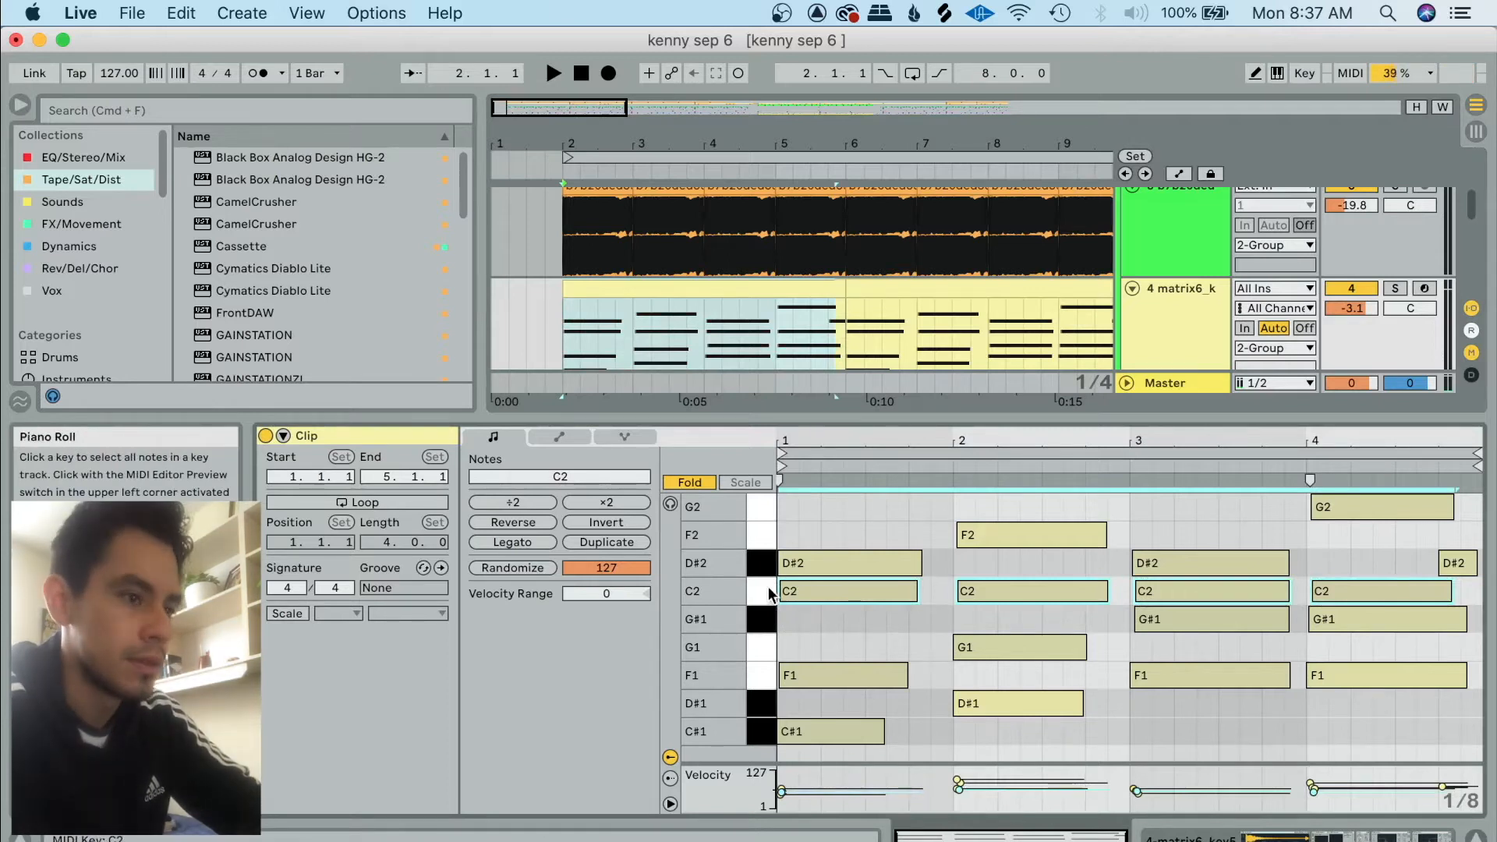
click(937, 620)
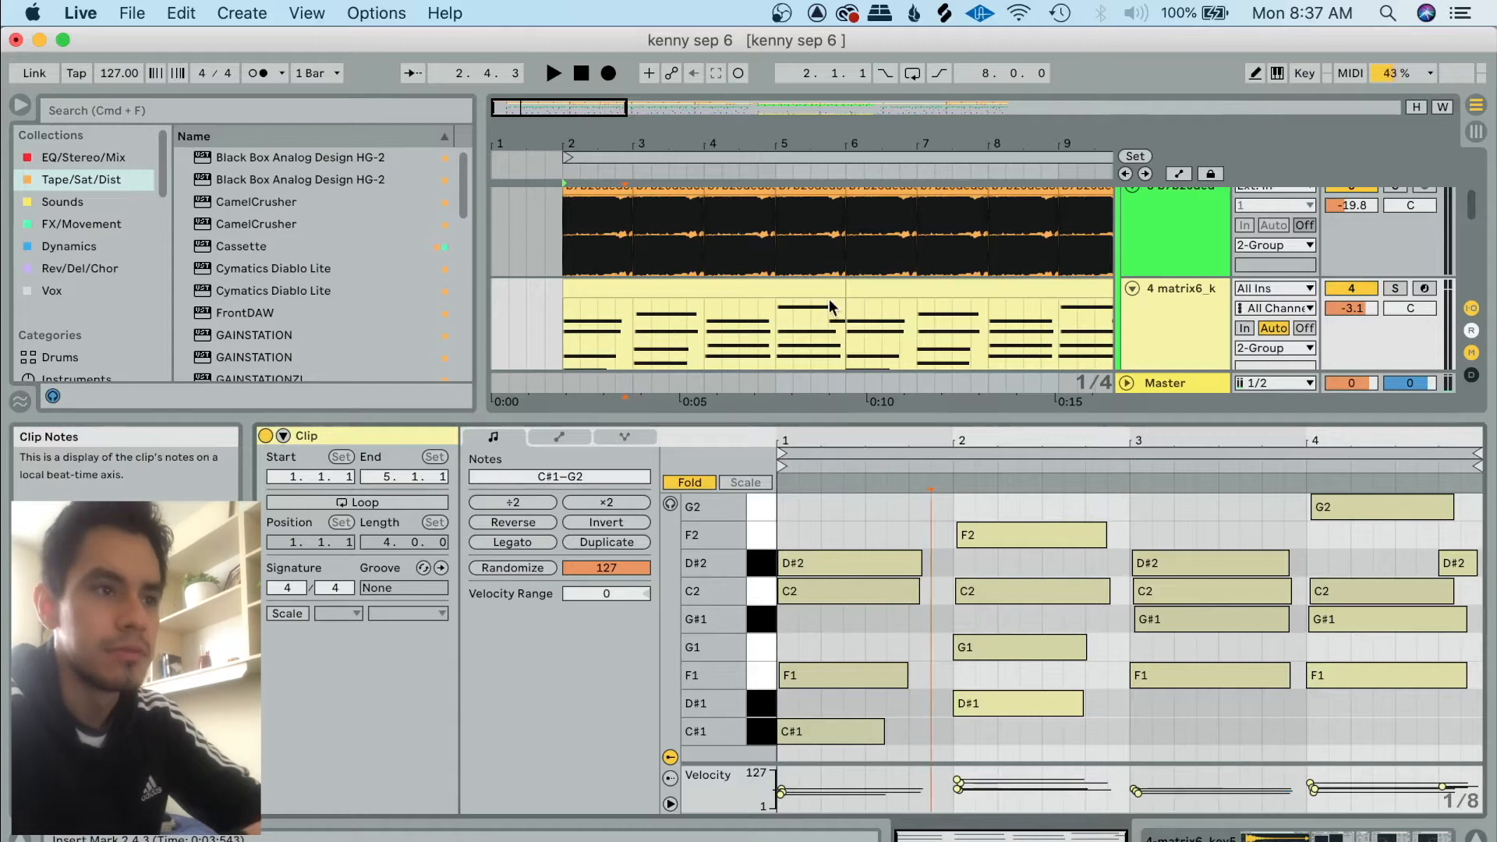
Play the soloed track 4 clip from bar 2 and bring up the effects on its device chain.
scroll(830, 298, down, 2)
click(693, 255)
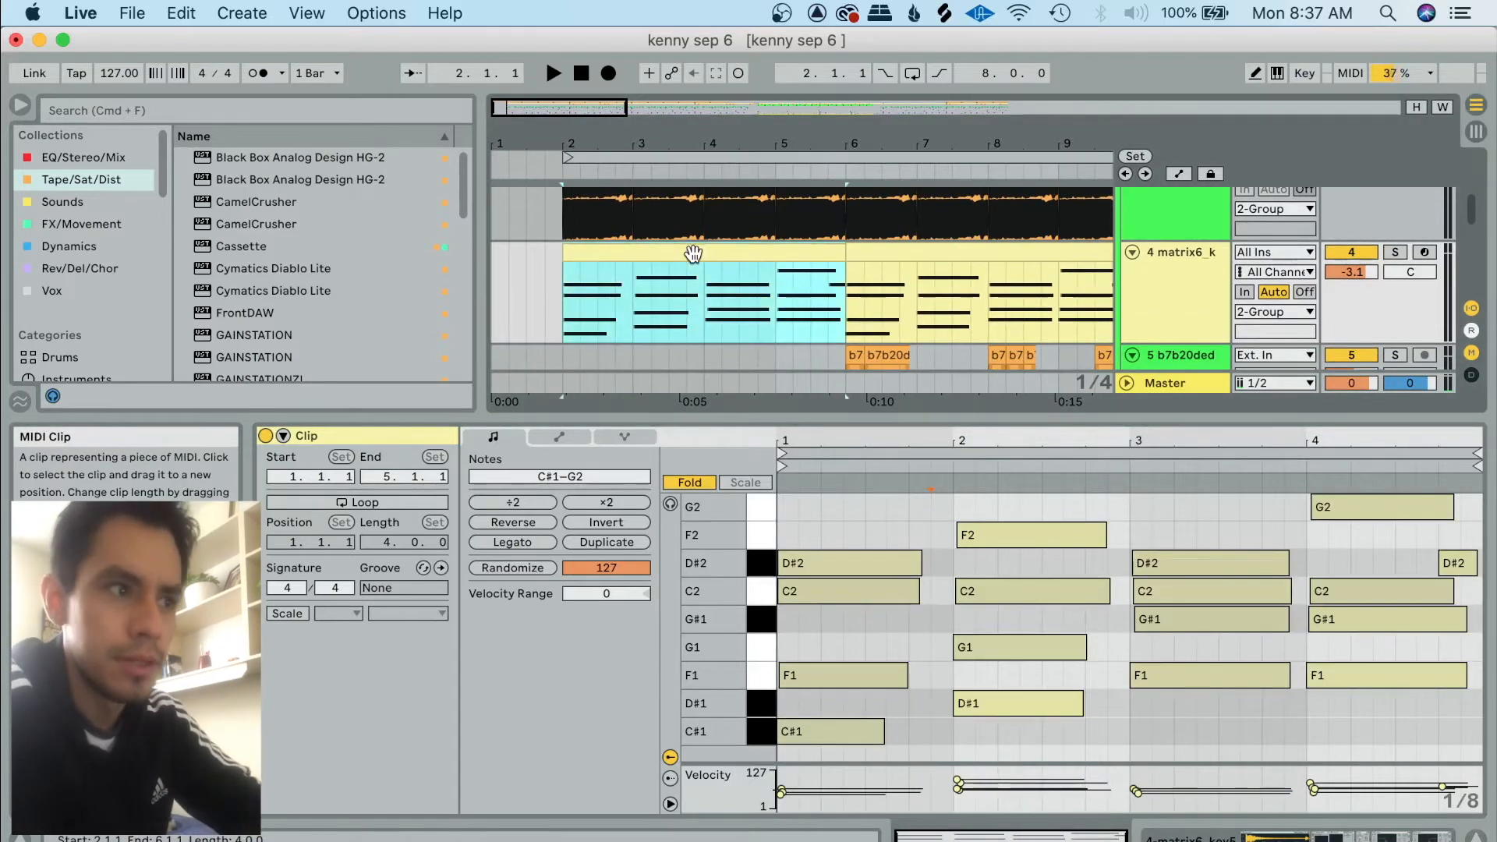
click(691, 311)
scroll(1126, 676, right, 5)
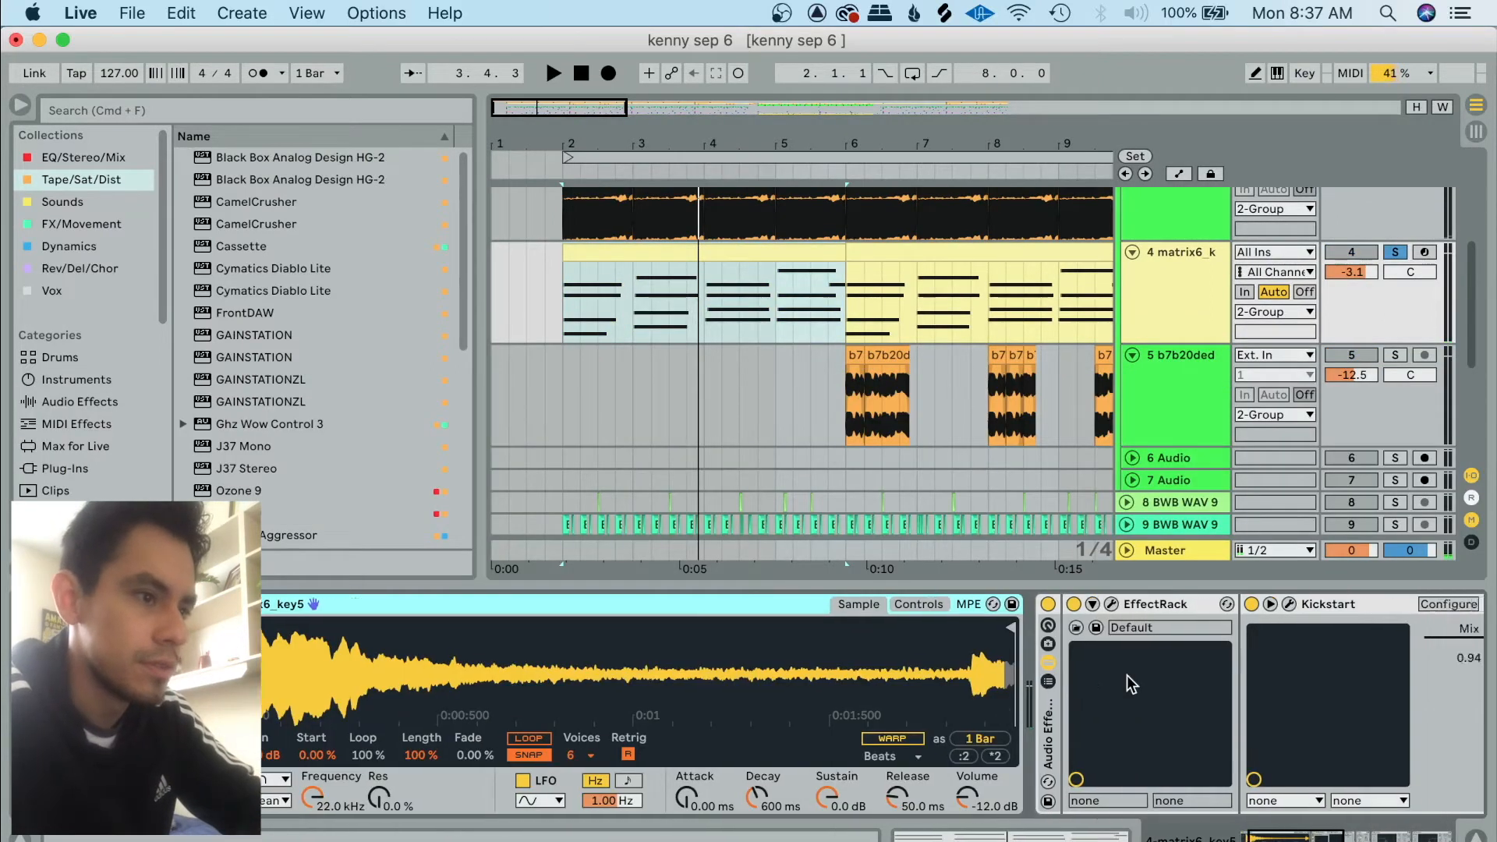
scroll(764, 612, right, 2)
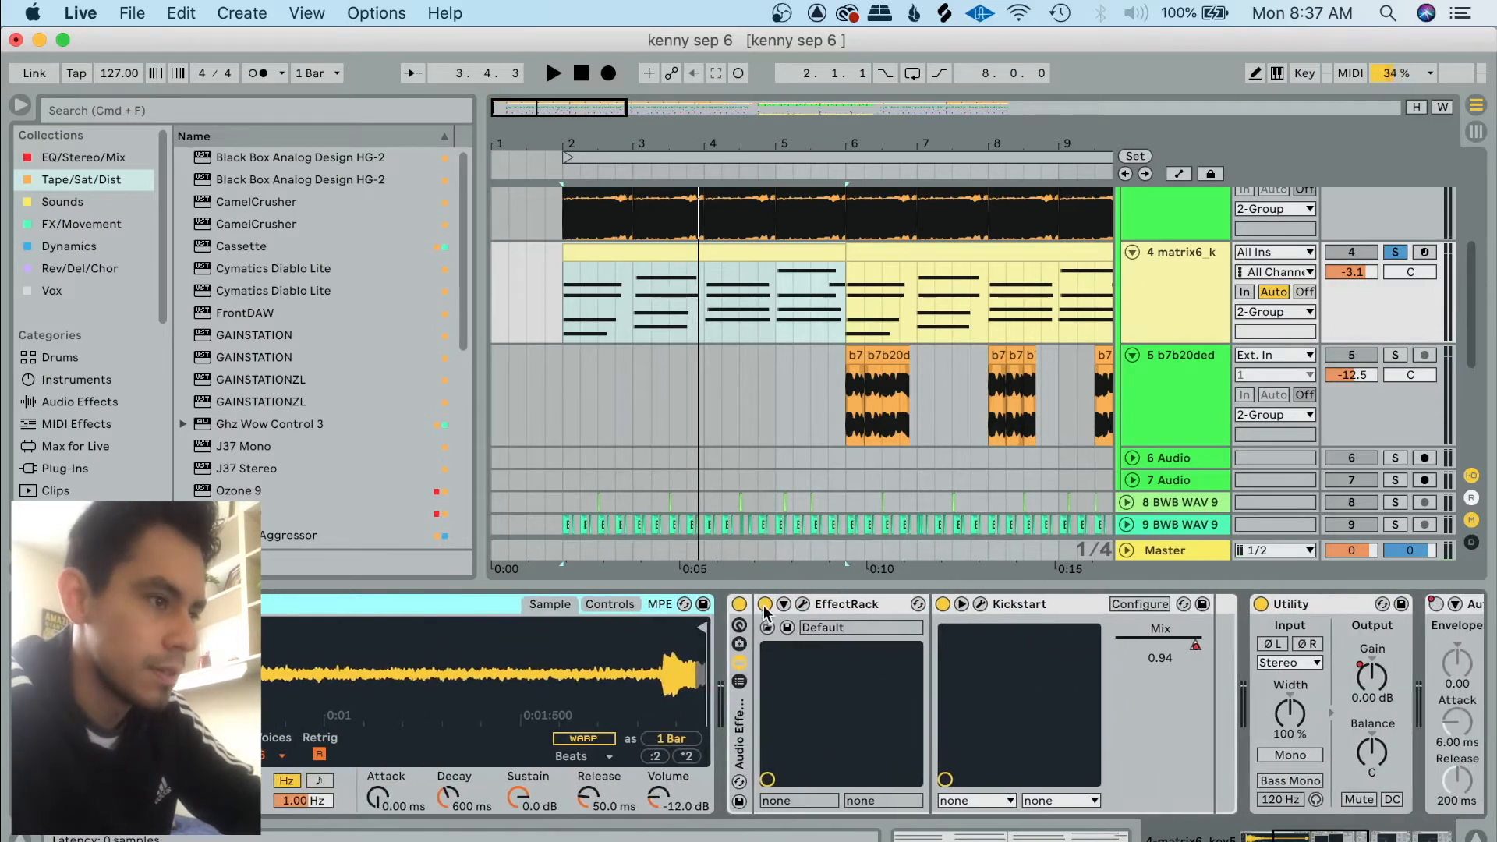
Inspect track 4's EffectRack and Kickstart plug-in windows and close both.
click(800, 605)
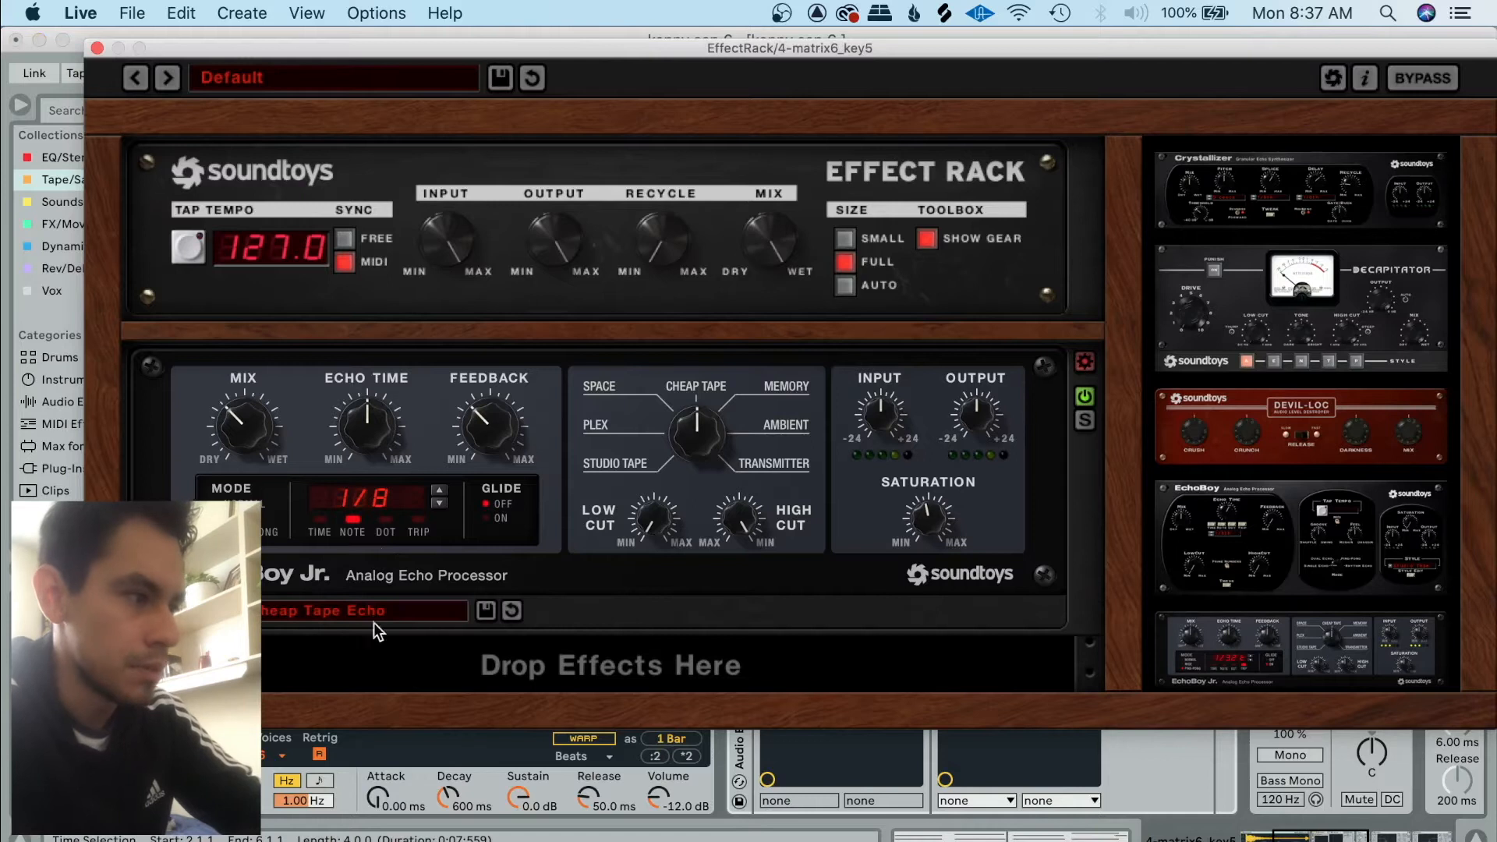
key(super+w)
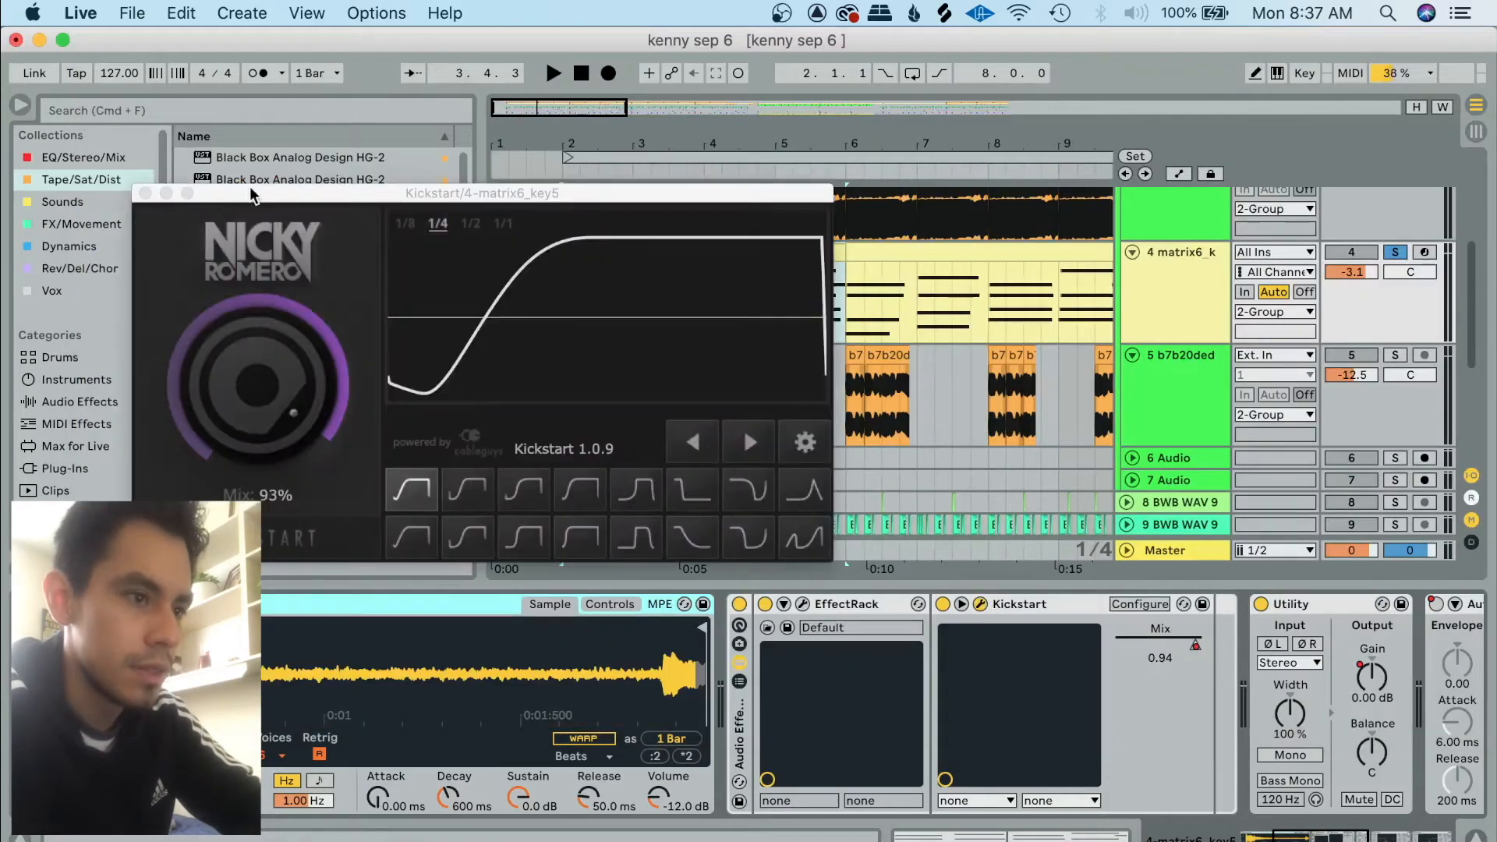
click(144, 195)
Show the automation of Kickstart's Mix on track 4 and examine its curve from bar 2.
right_click(1192, 657)
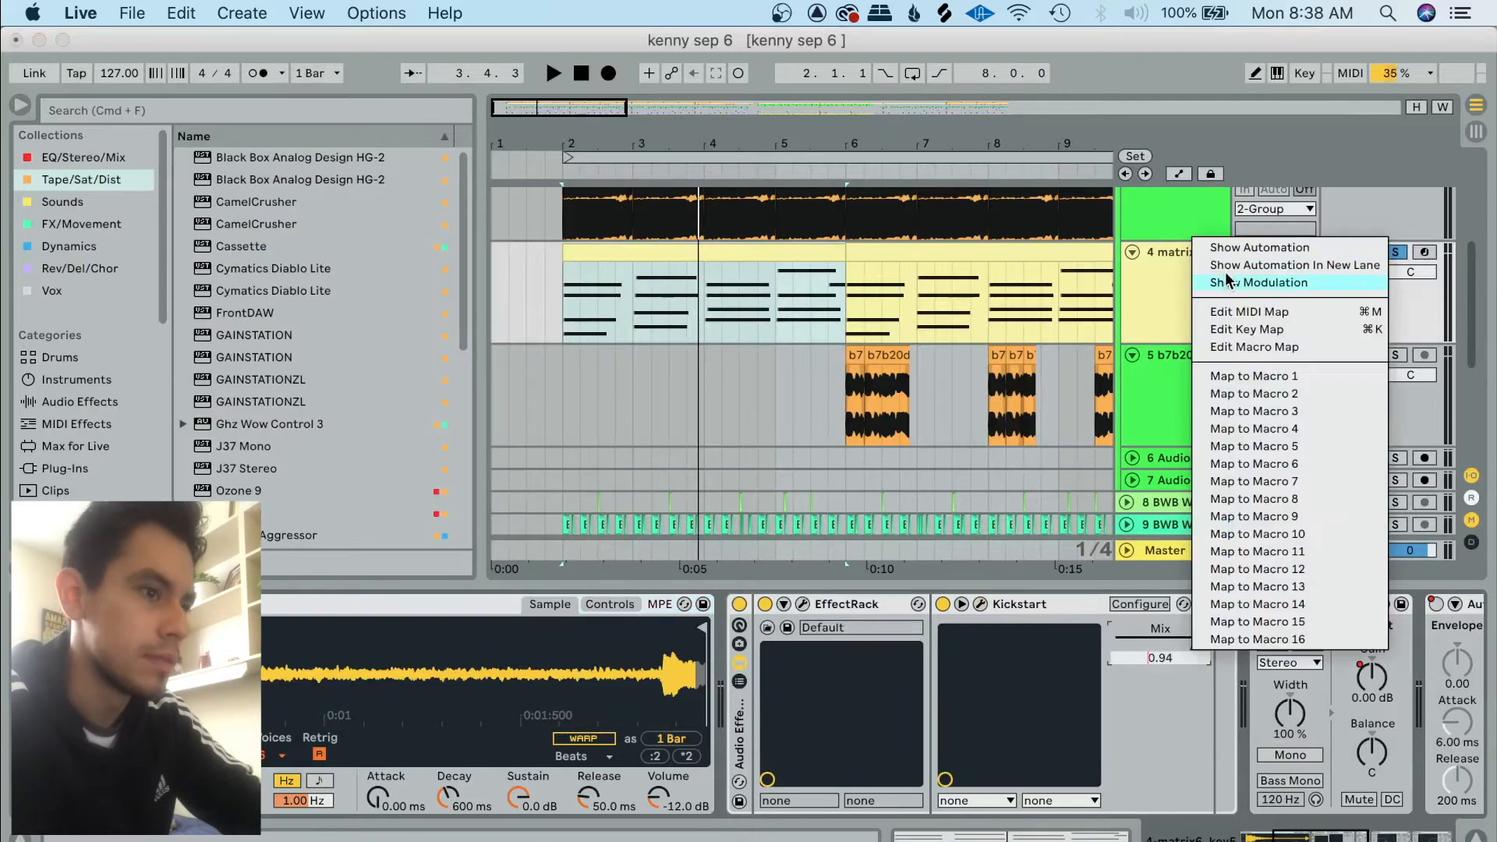
click(1204, 249)
scroll(564, 301, up, 5)
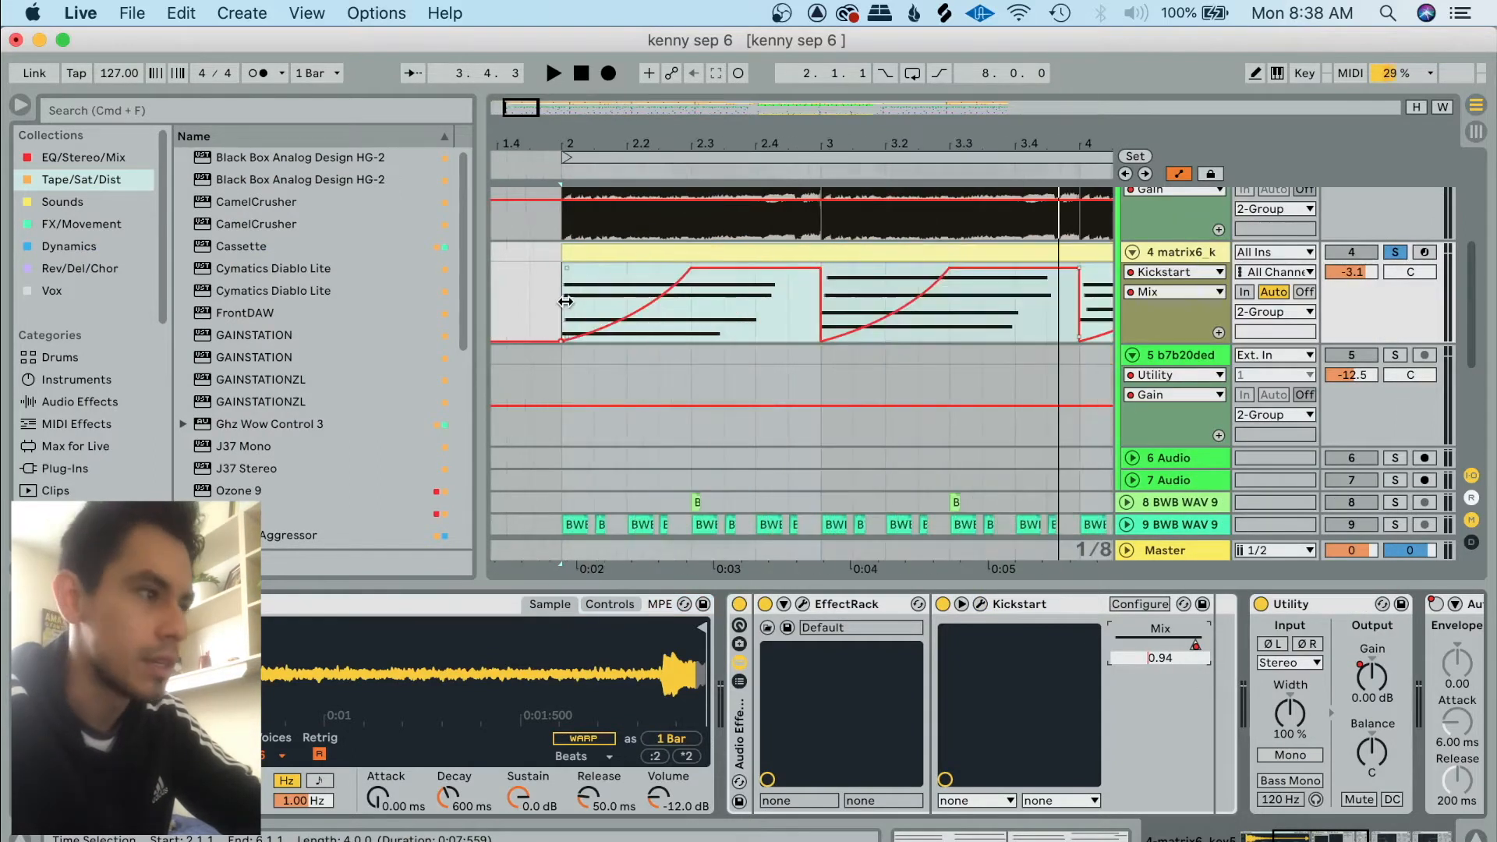
click(581, 352)
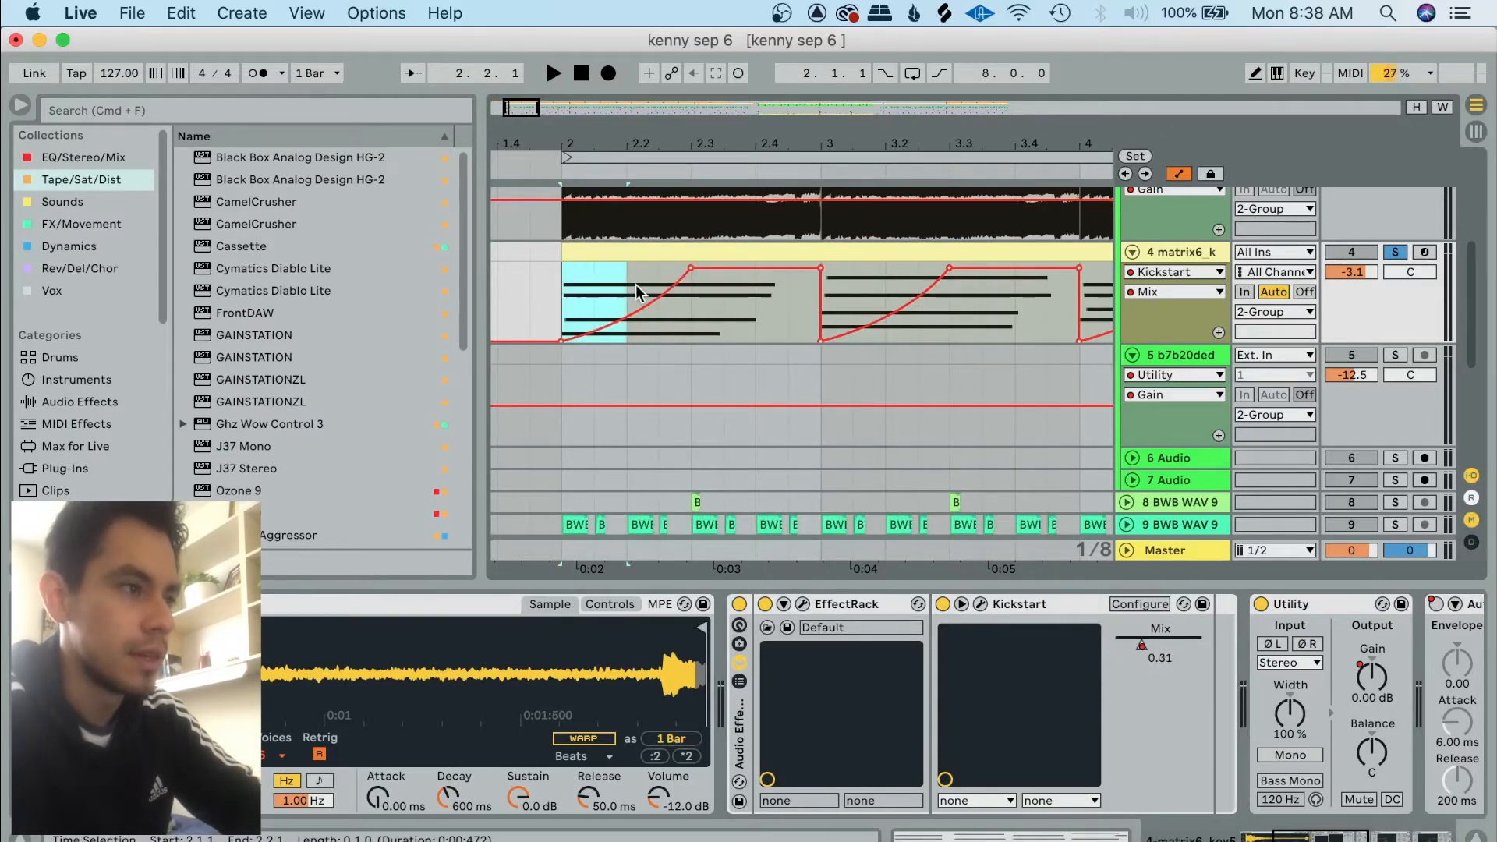
mouse_move(688, 274)
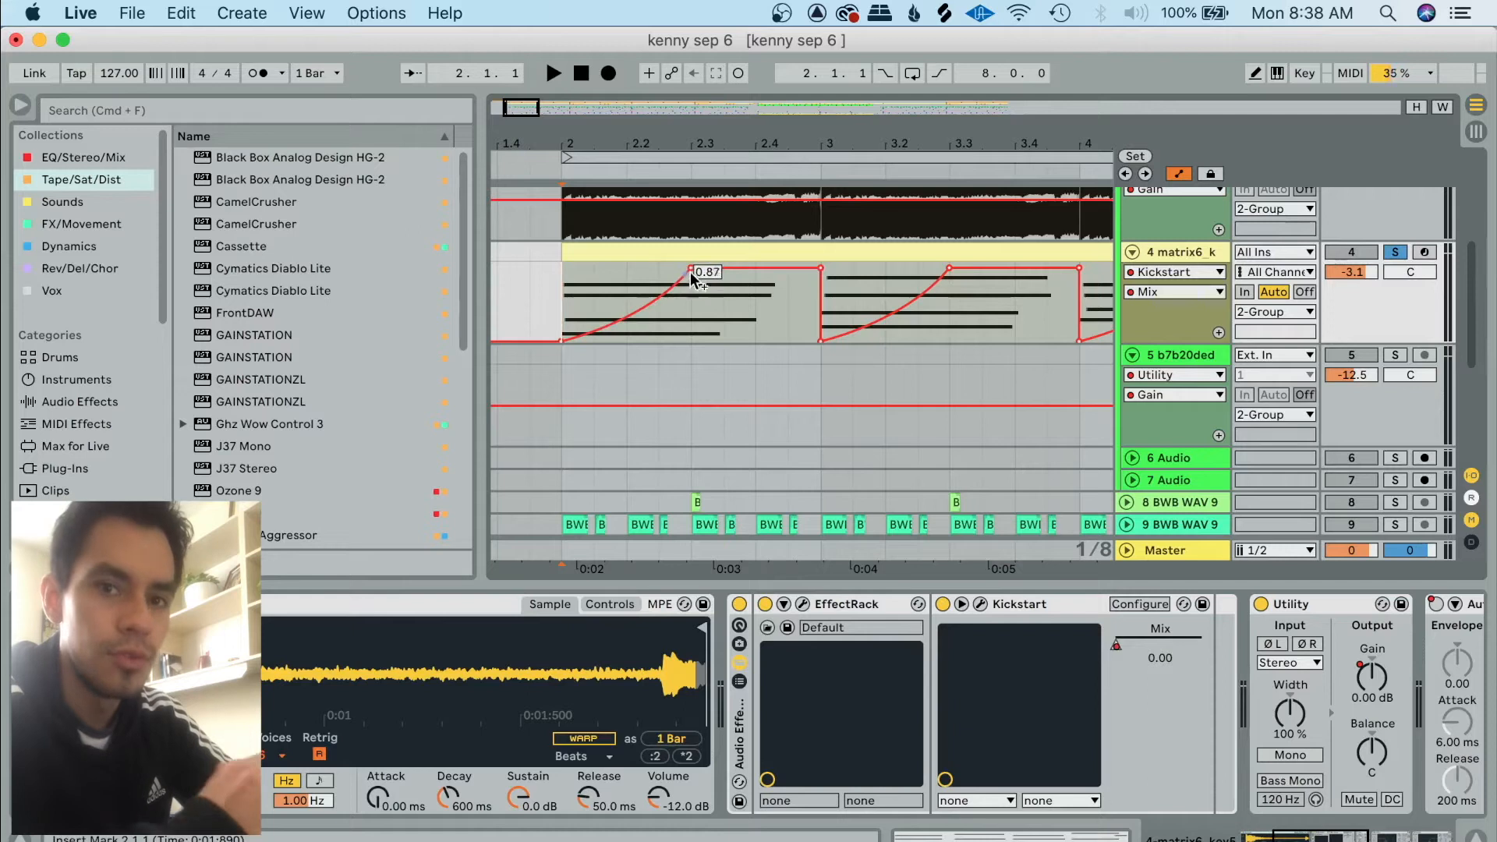
Play track 4 from bar 2 to hear the Kickstart Mix automation, and review the remaining effects on the chain.
key(space)
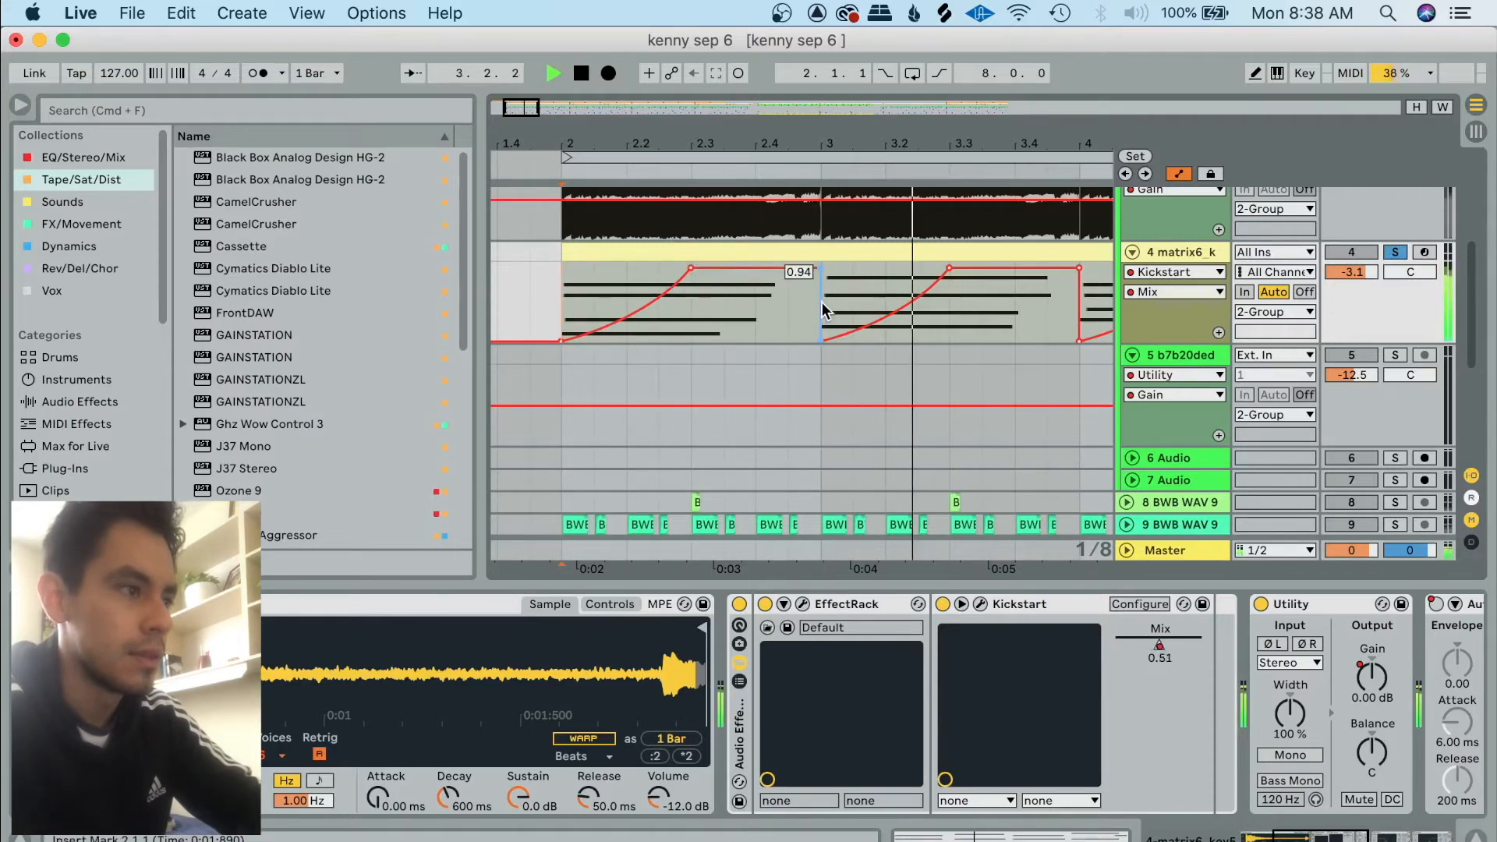
key(space)
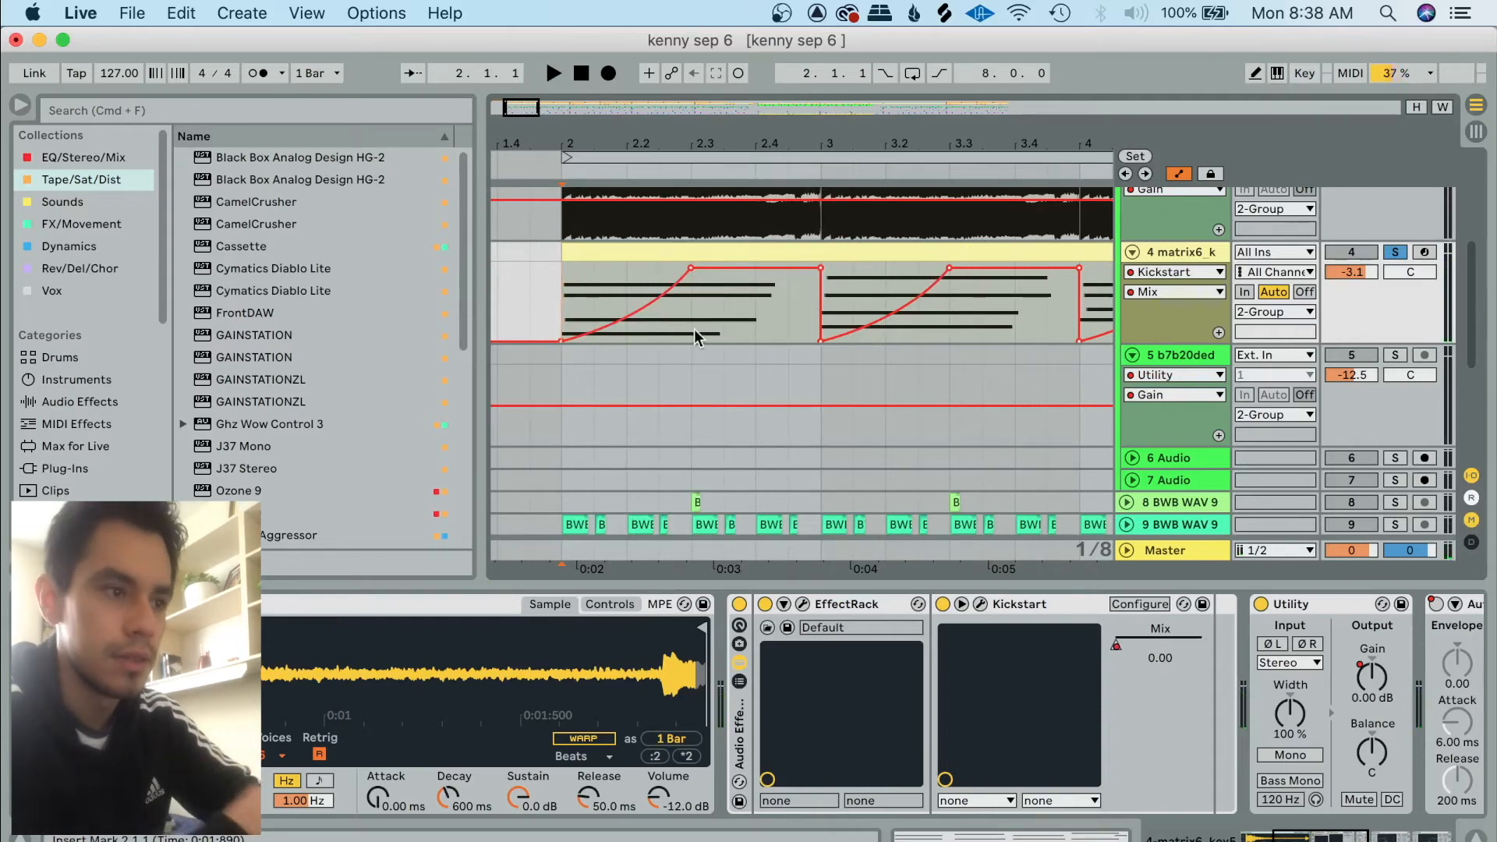
key(space)
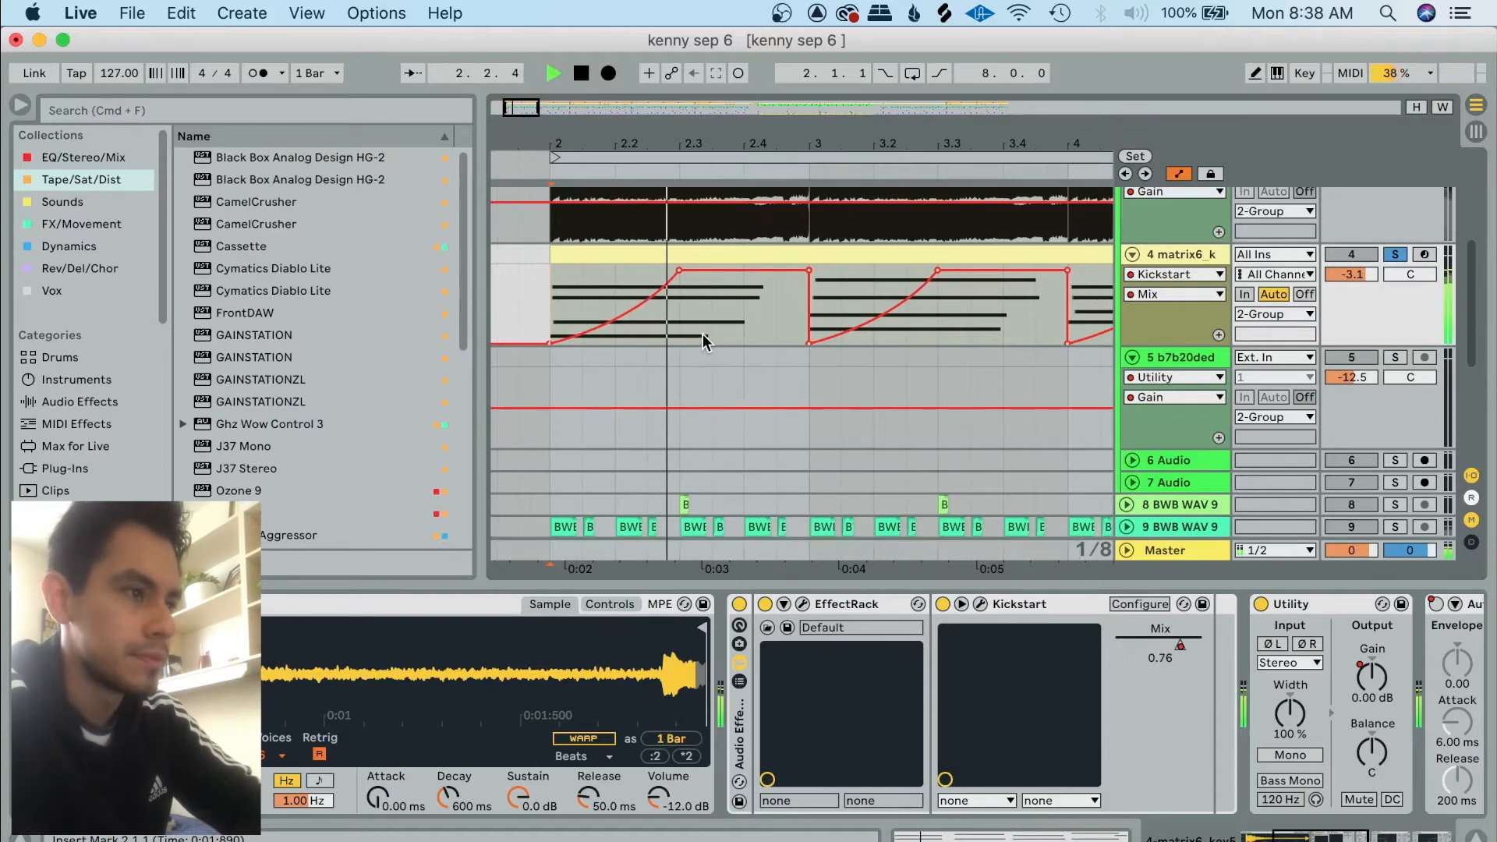
scroll(704, 335, up, 1)
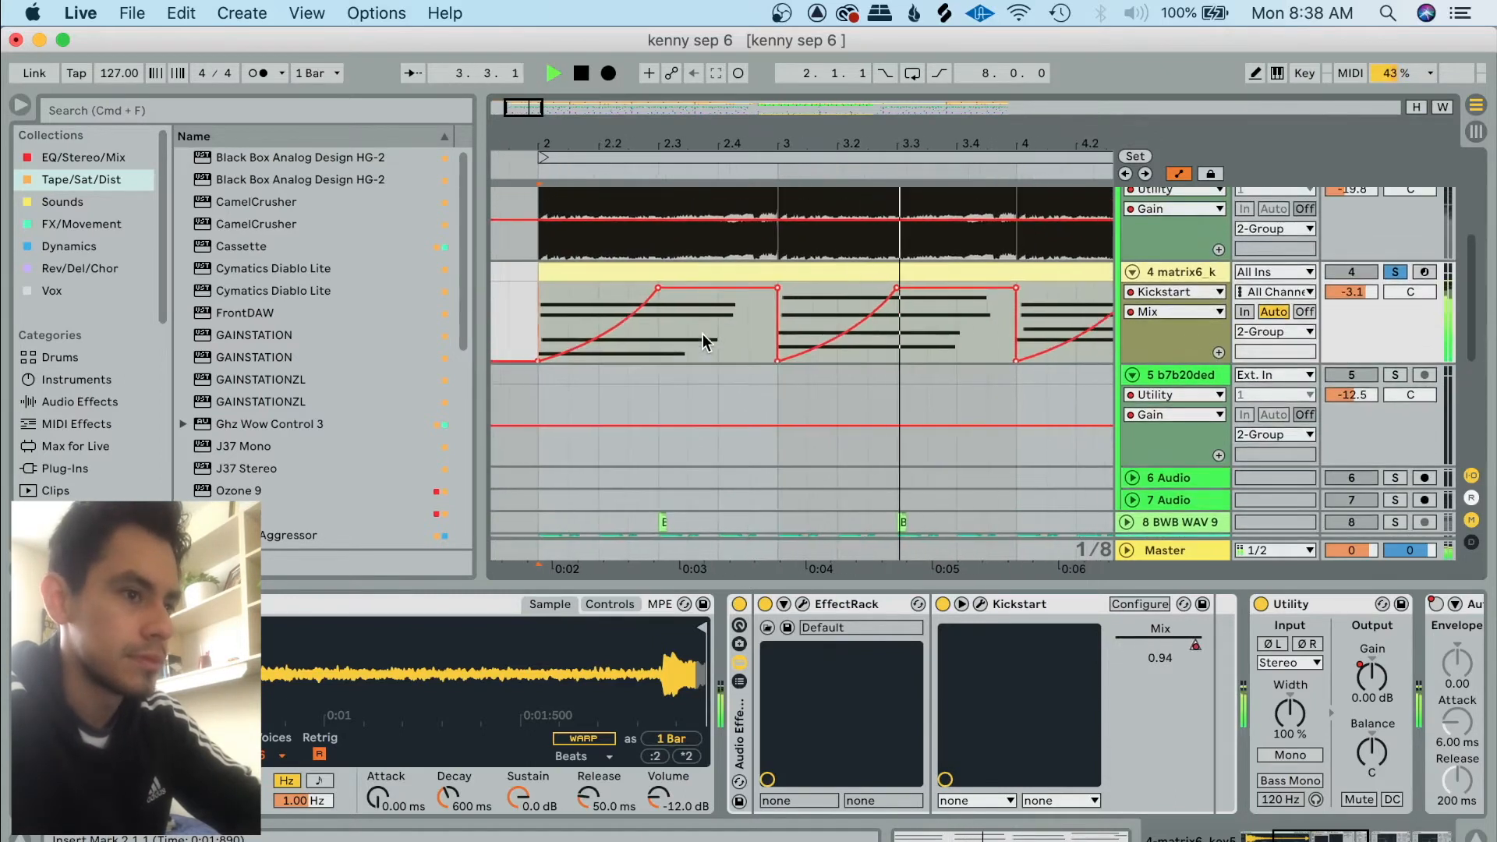
scroll(680, 356, down, 5)
scroll(946, 652, right, 3)
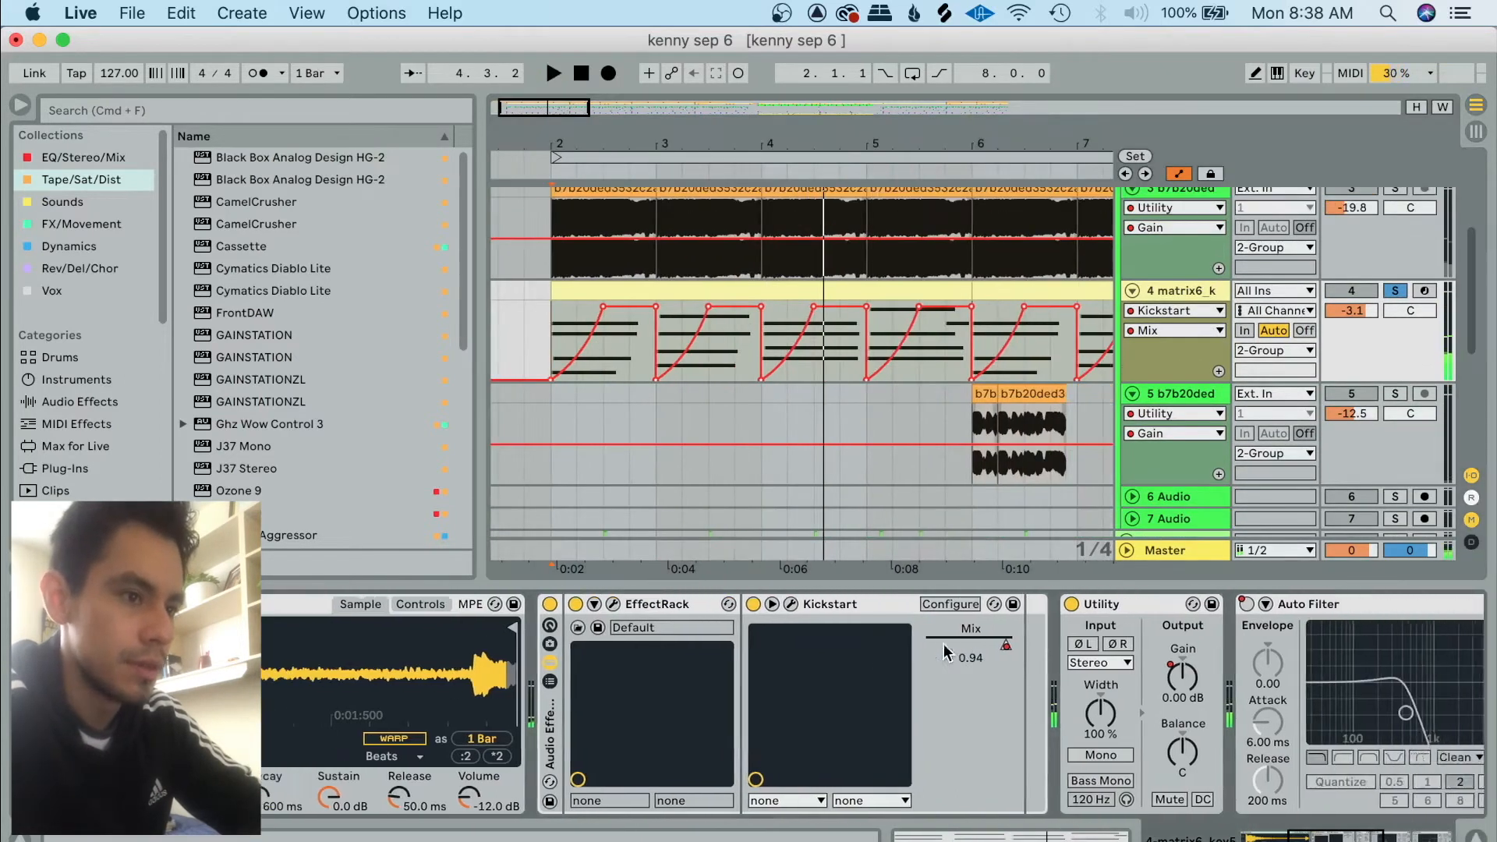
scroll(946, 652, left, 3)
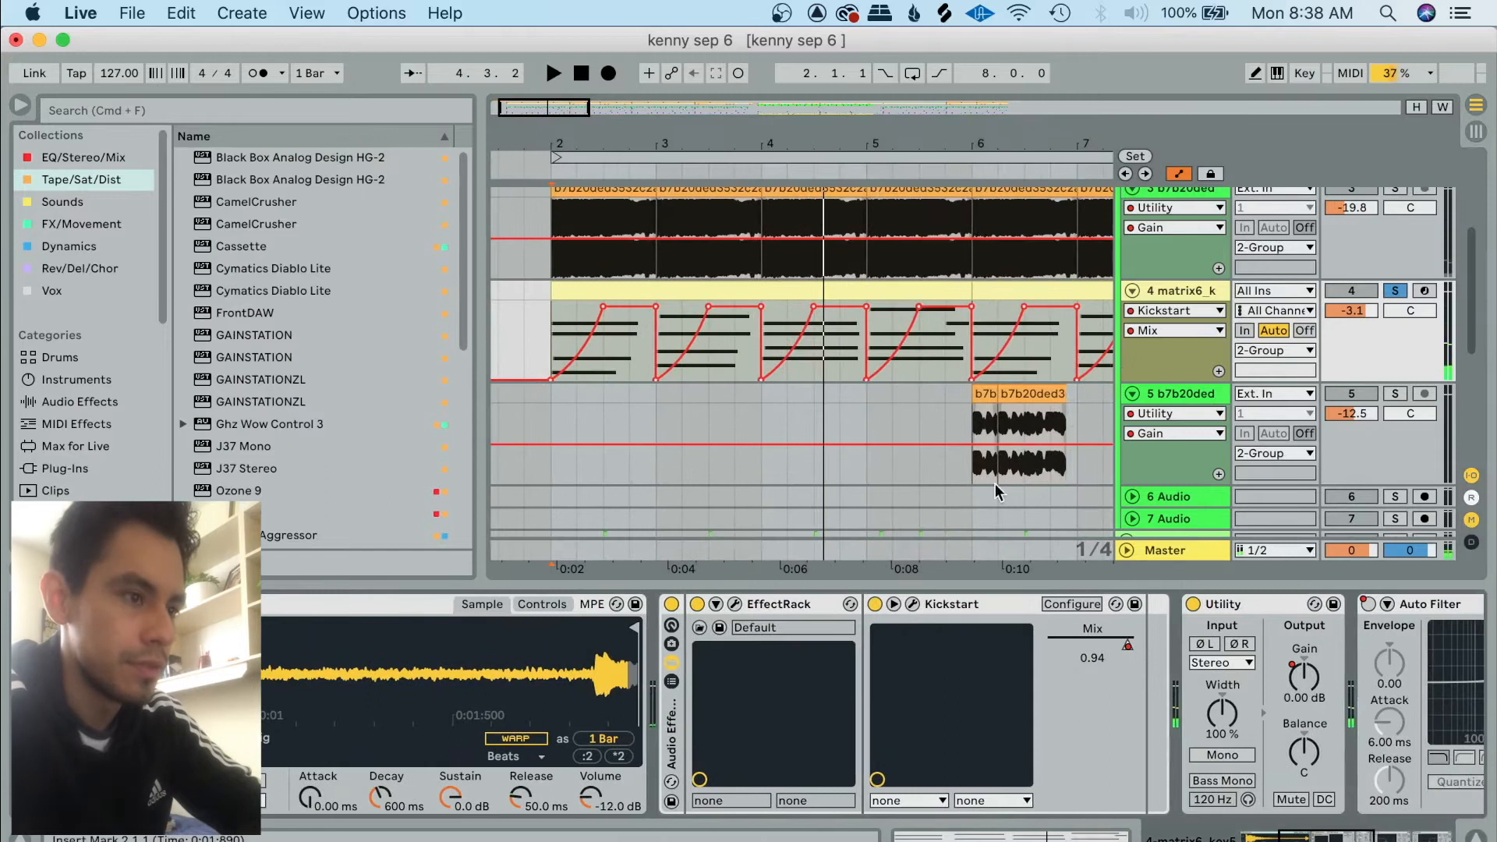
scroll(1065, 620, right, 5)
scroll(1065, 621, left, 5)
Solo track 5 and play its chopped sample clips at bar 6.
key(s)
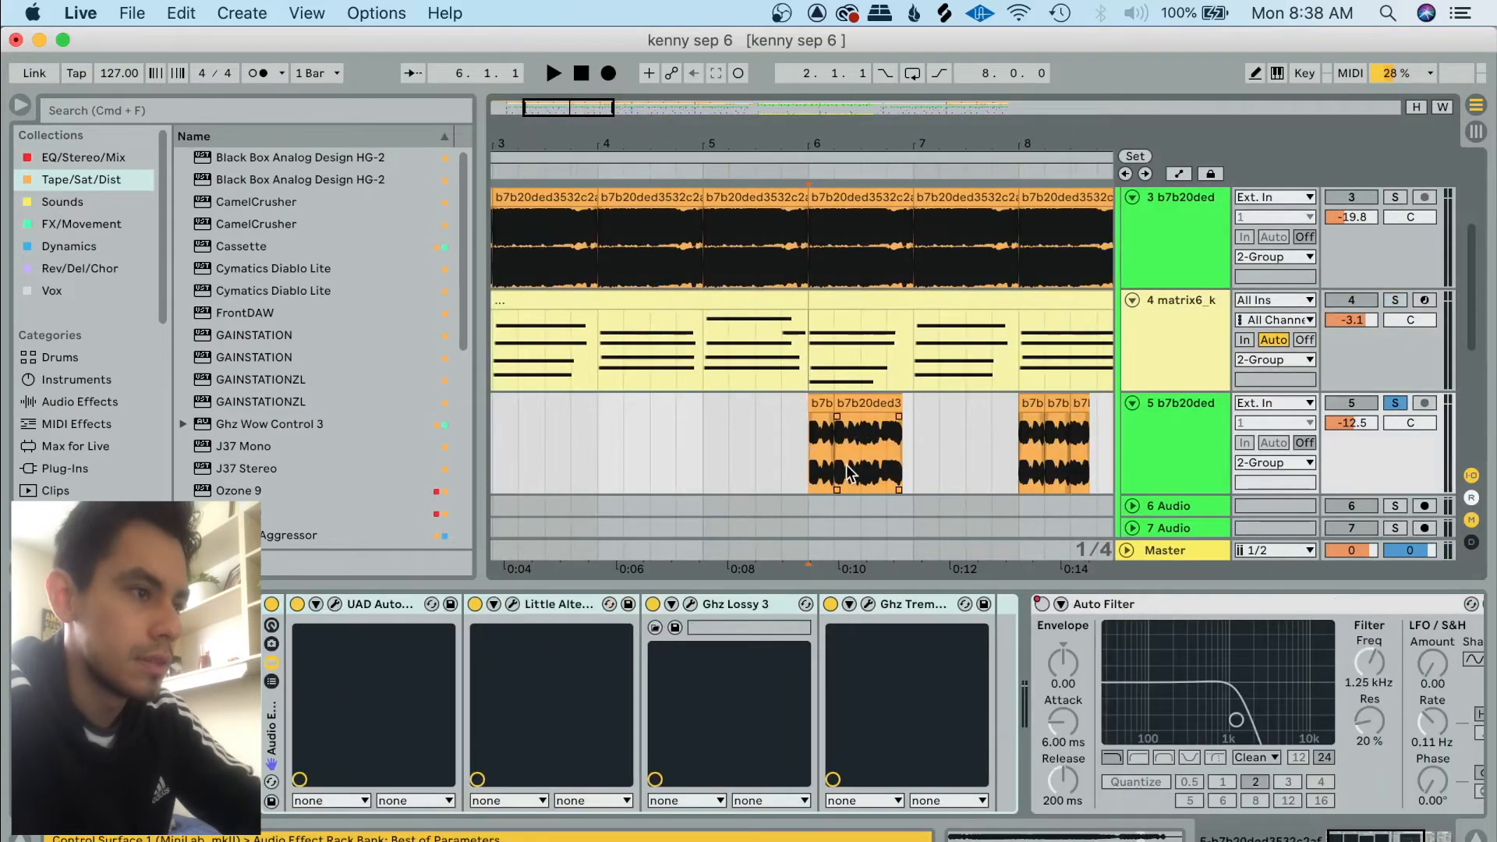
scroll(848, 466, down, 1)
scroll(821, 424, up, 5)
key(space)
scroll(820, 424, down, 2)
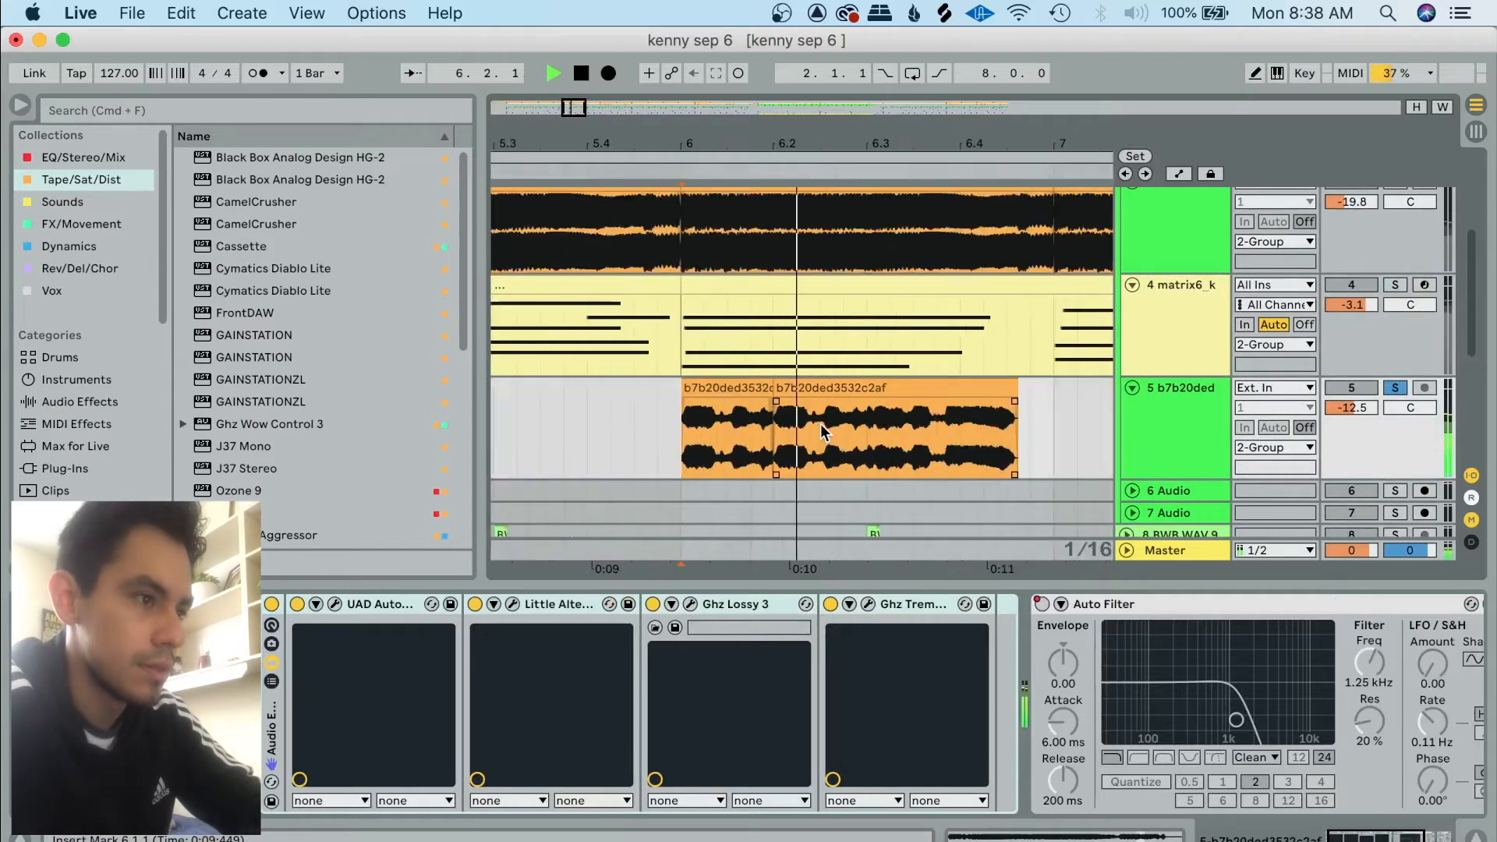
scroll(820, 424, down, 1)
key(space)
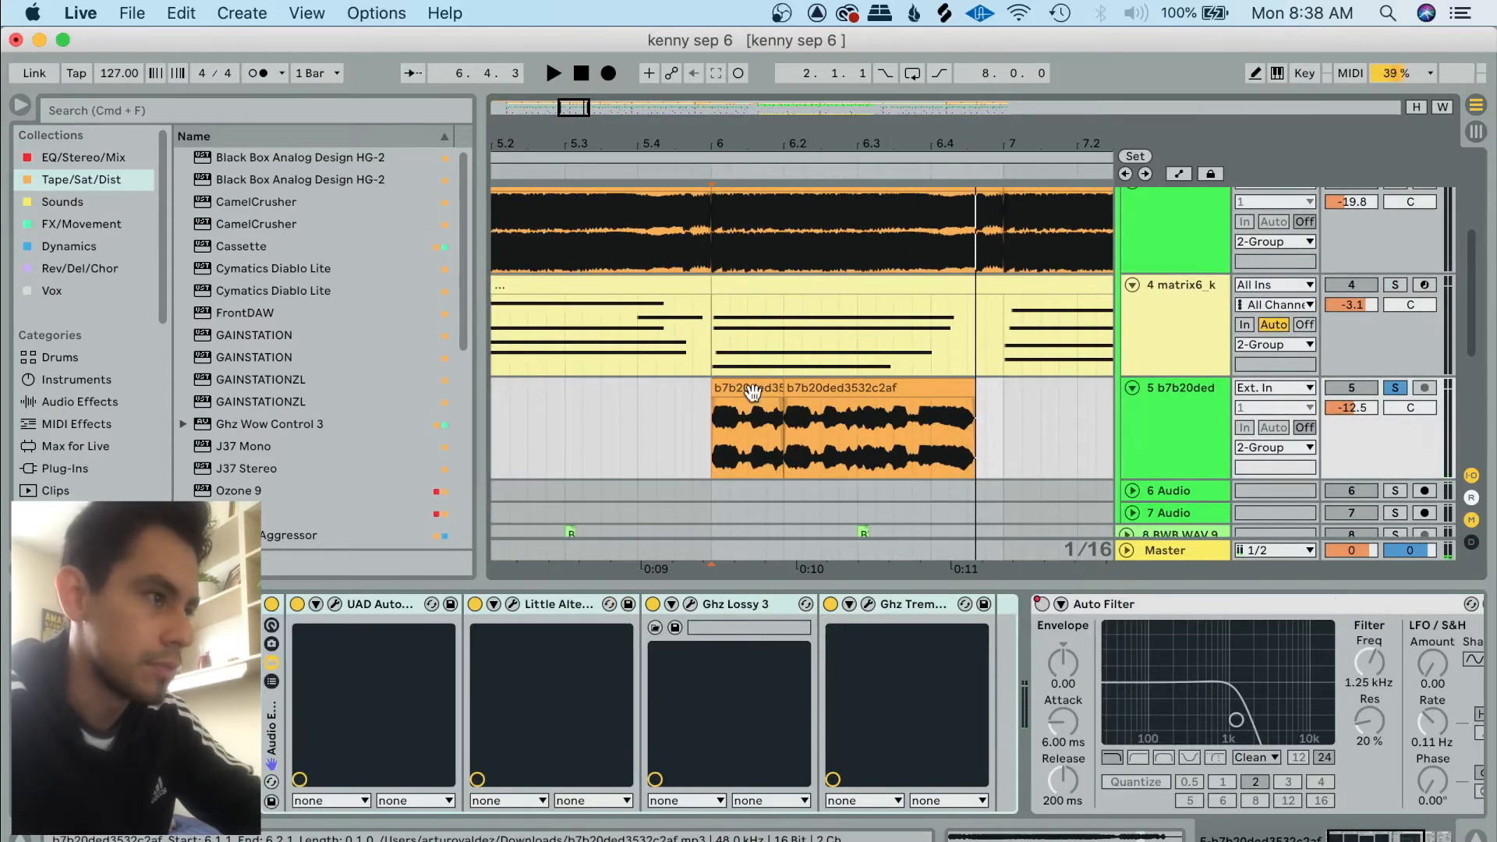
Play the original sample on soloed track 1 from bar 6 and delete its clip.
scroll(752, 392, up, 5)
scroll(752, 391, down, 10)
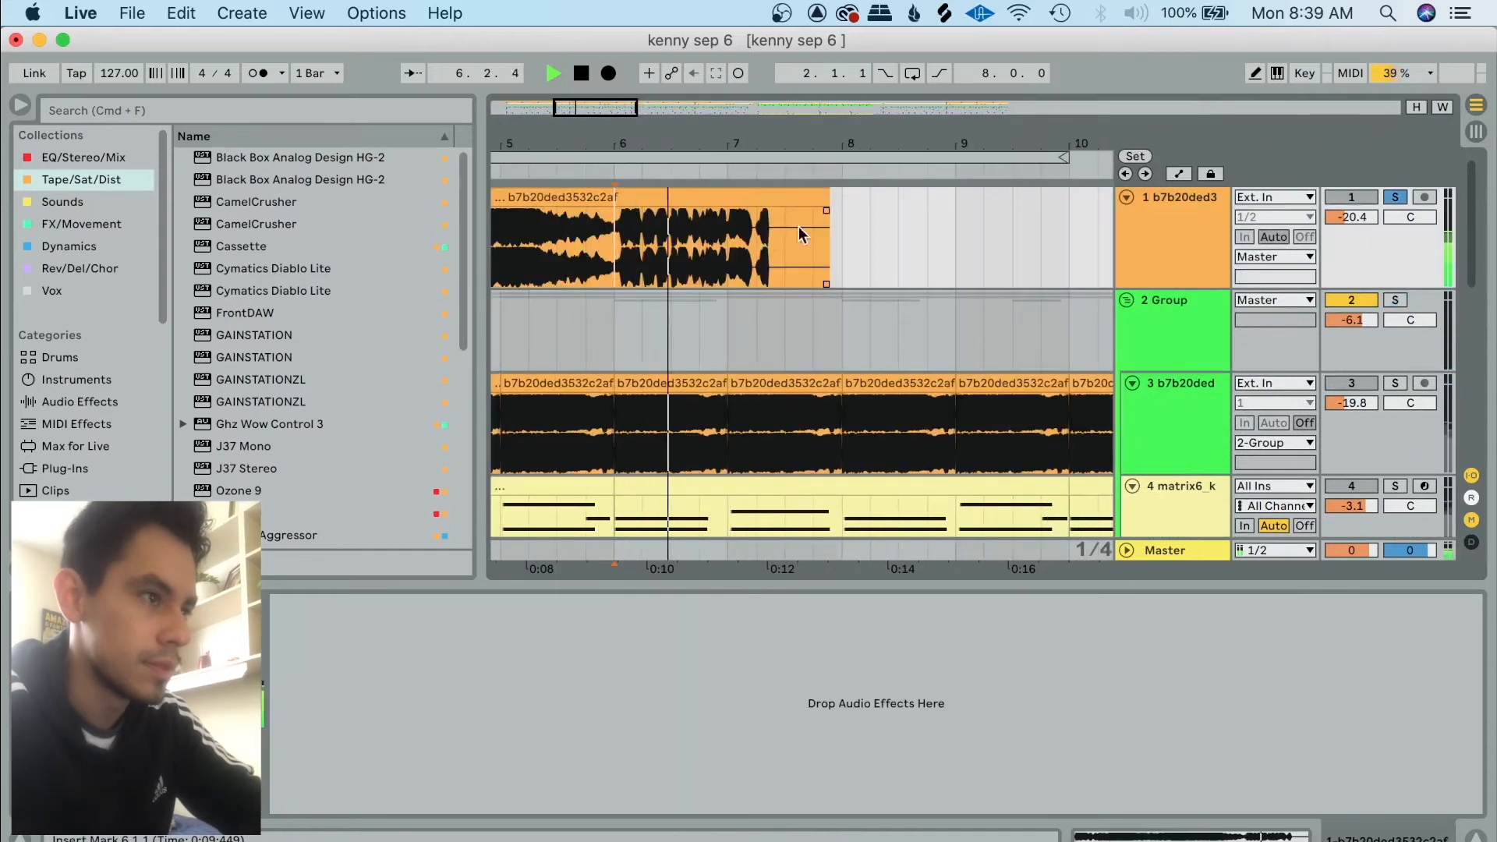
key(space)
key(Delete)
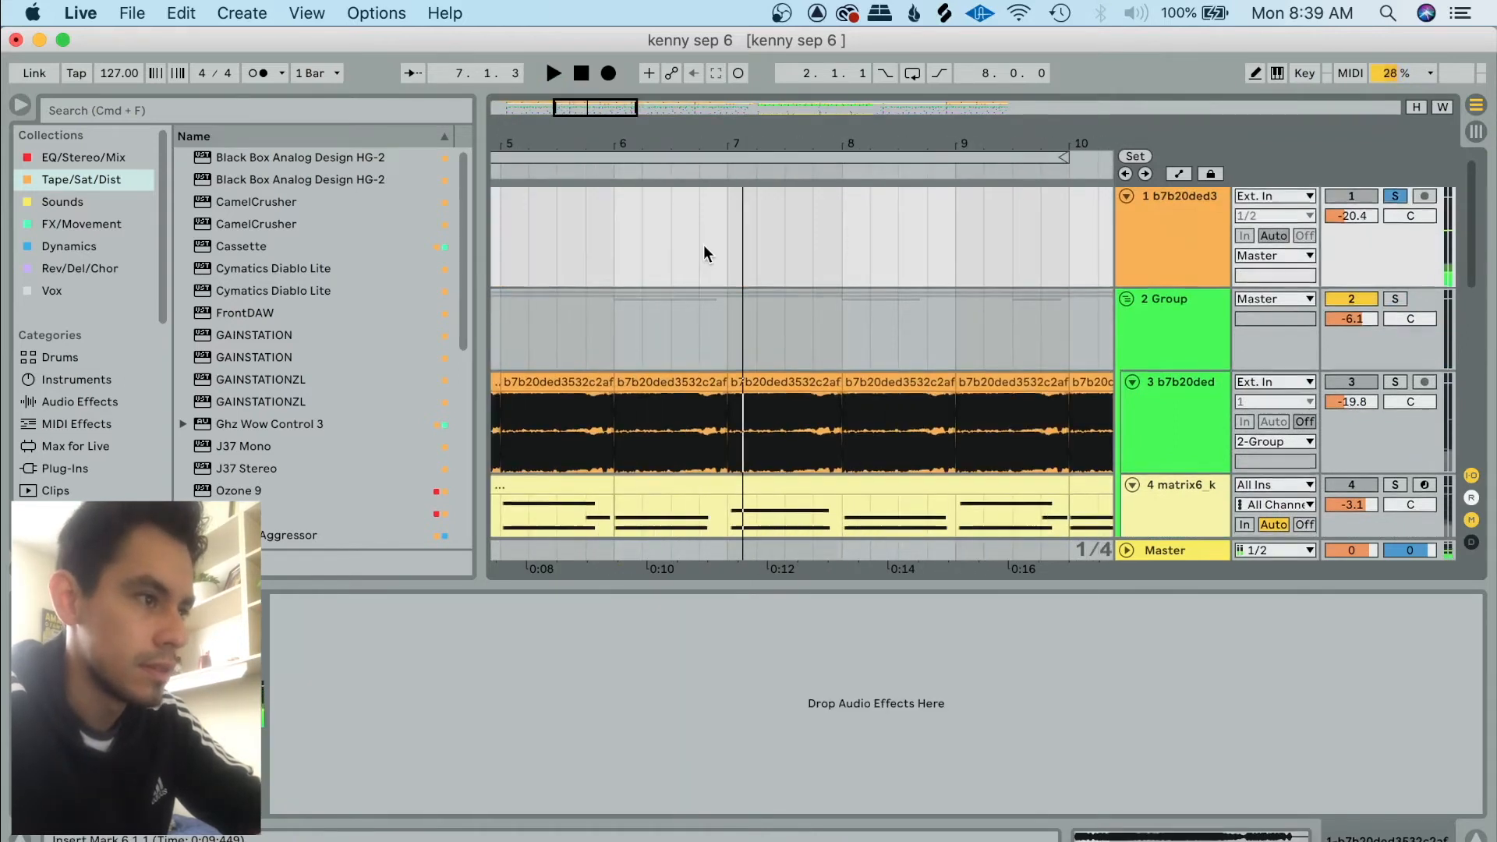
Return to track 5, place the playback start at its bar 6 clip and solo the track.
scroll(703, 249, down, 5)
scroll(703, 250, left, 3)
click(711, 431)
key(s)
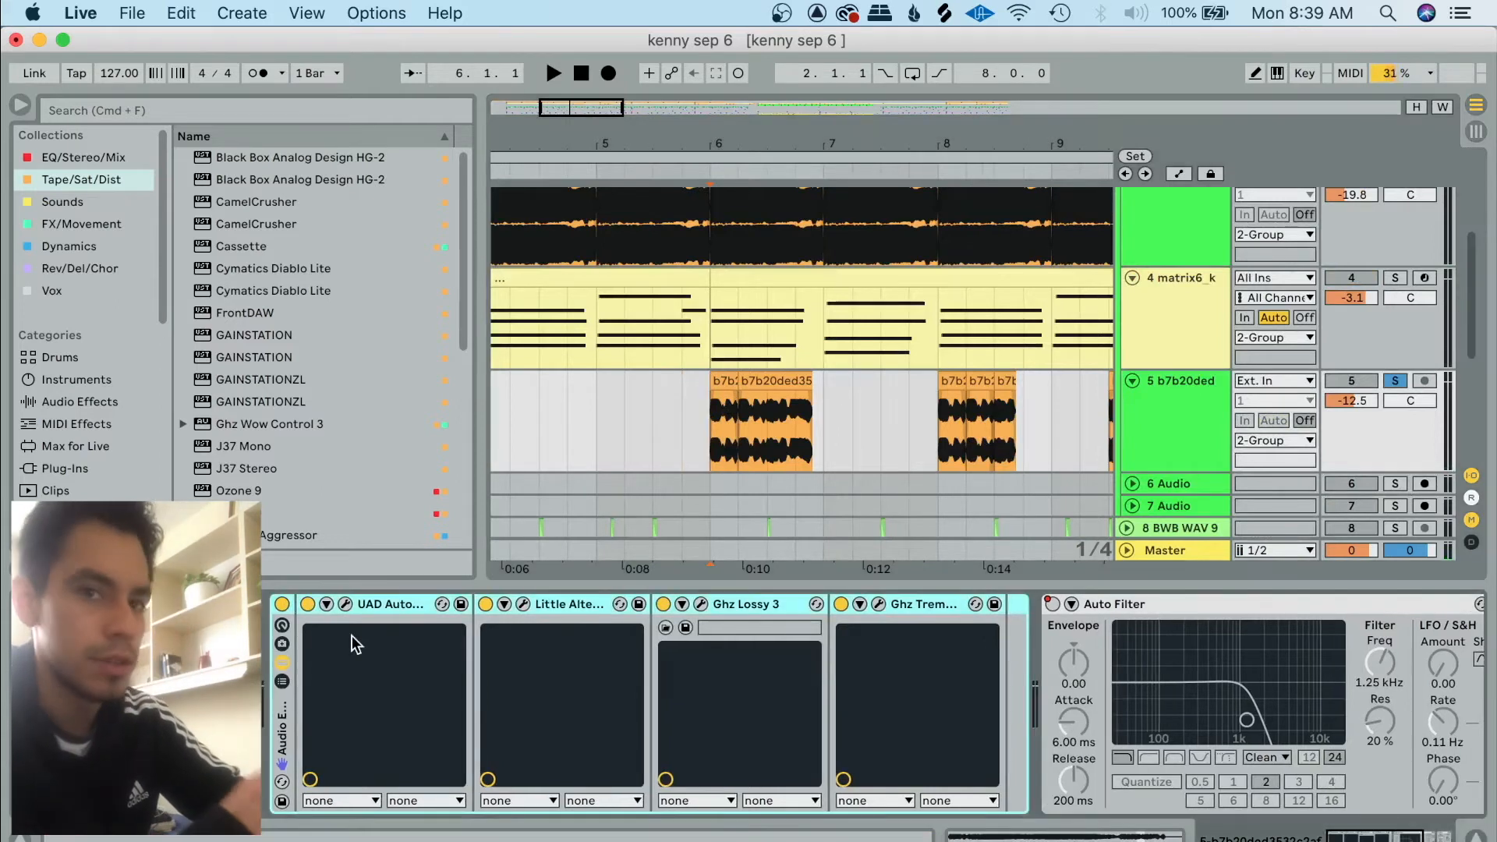
Play track 5 from bar 6 with its Audio Effect Rack bypassed, and switch the rack back on.
click(353, 634)
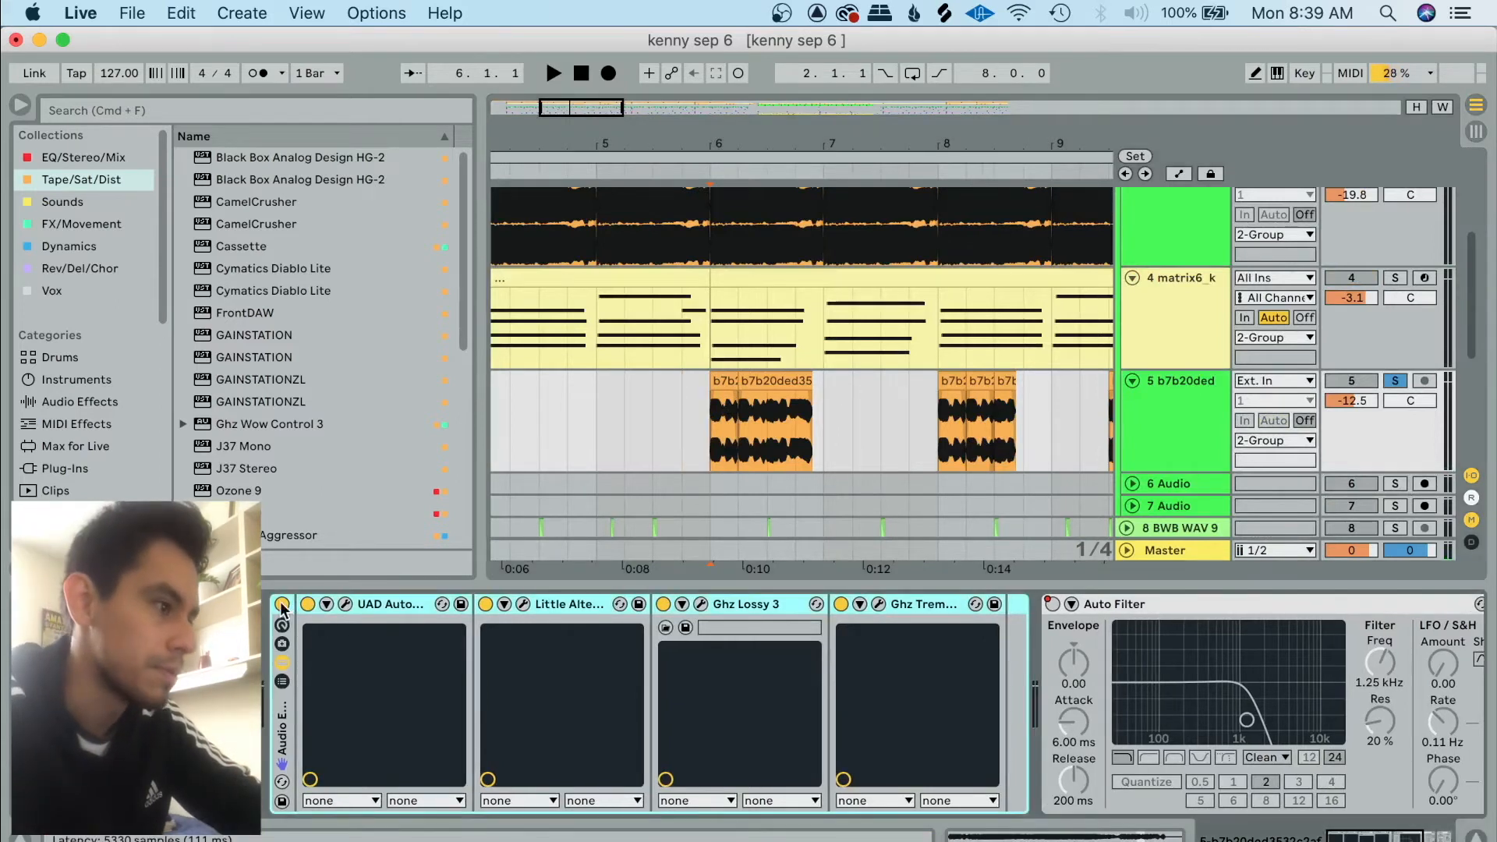
click(282, 605)
key(space)
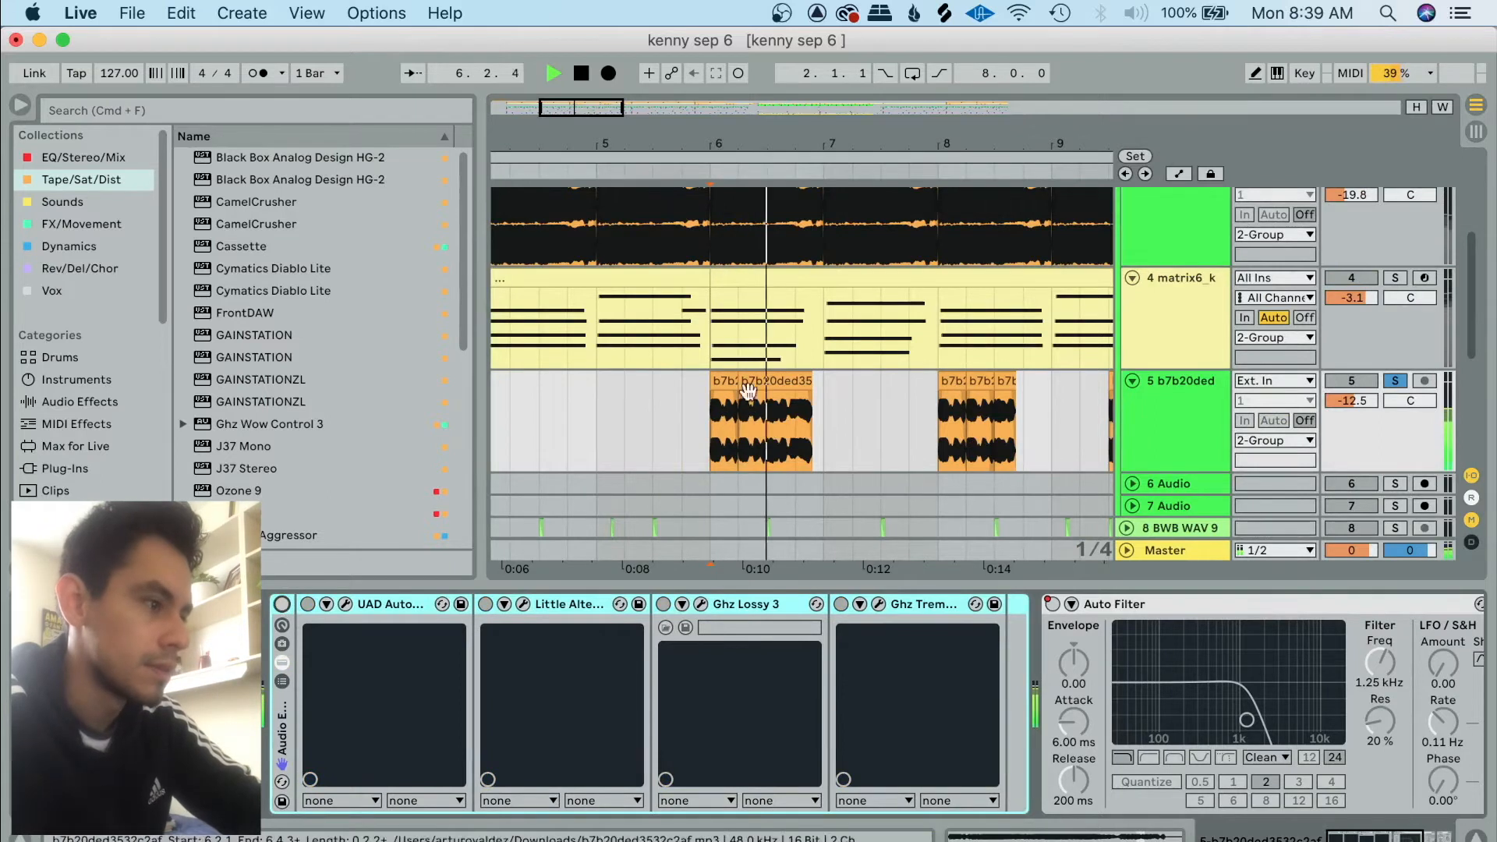
key(space)
click(282, 605)
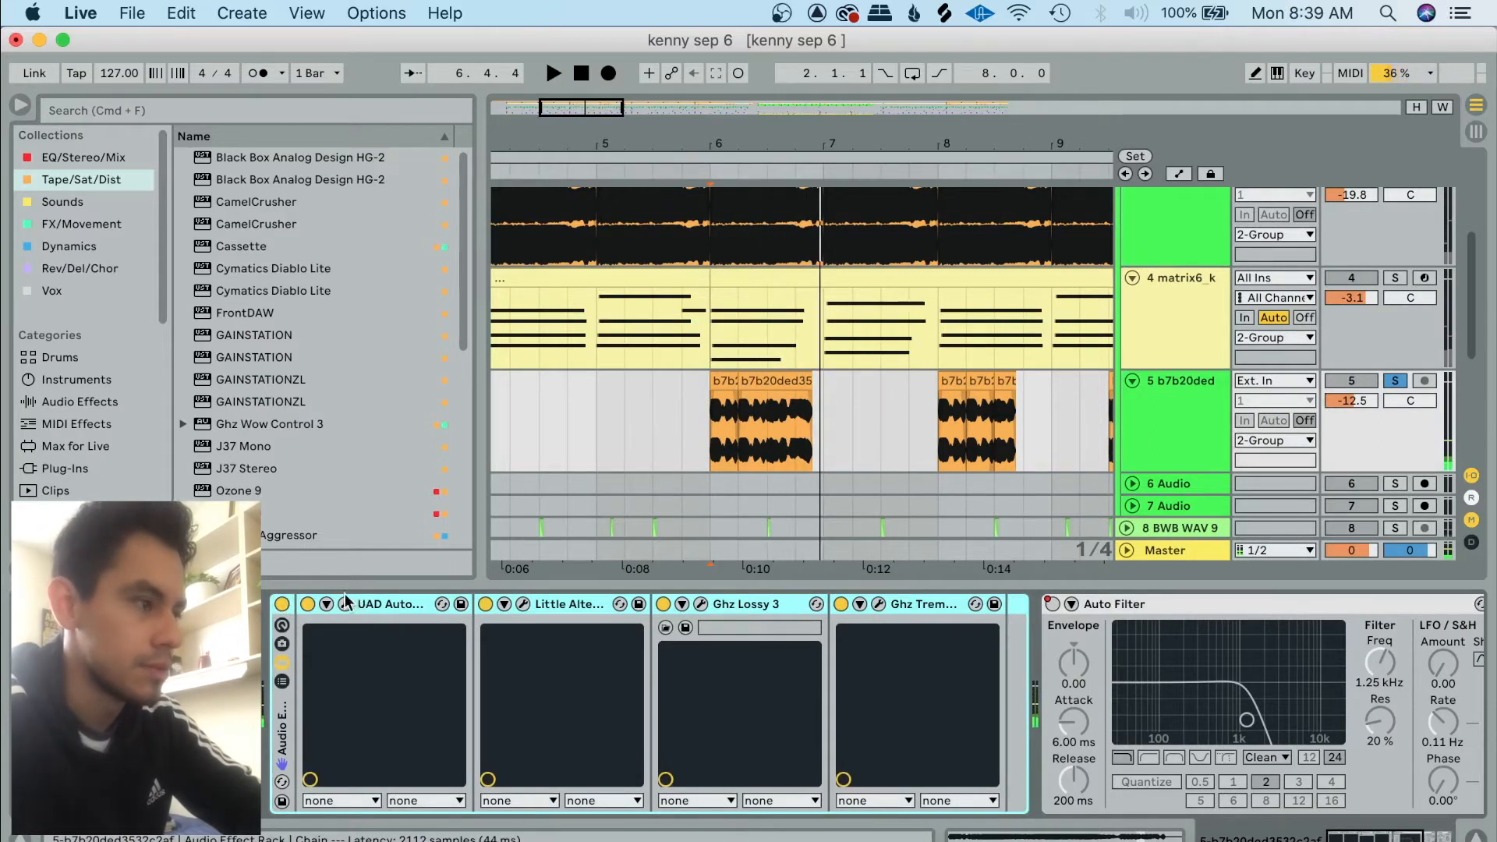
Examine the UAD, Little AlterBoy and Ghz Lossy 3 settings in track 5's Audio Effect Rack.
click(345, 603)
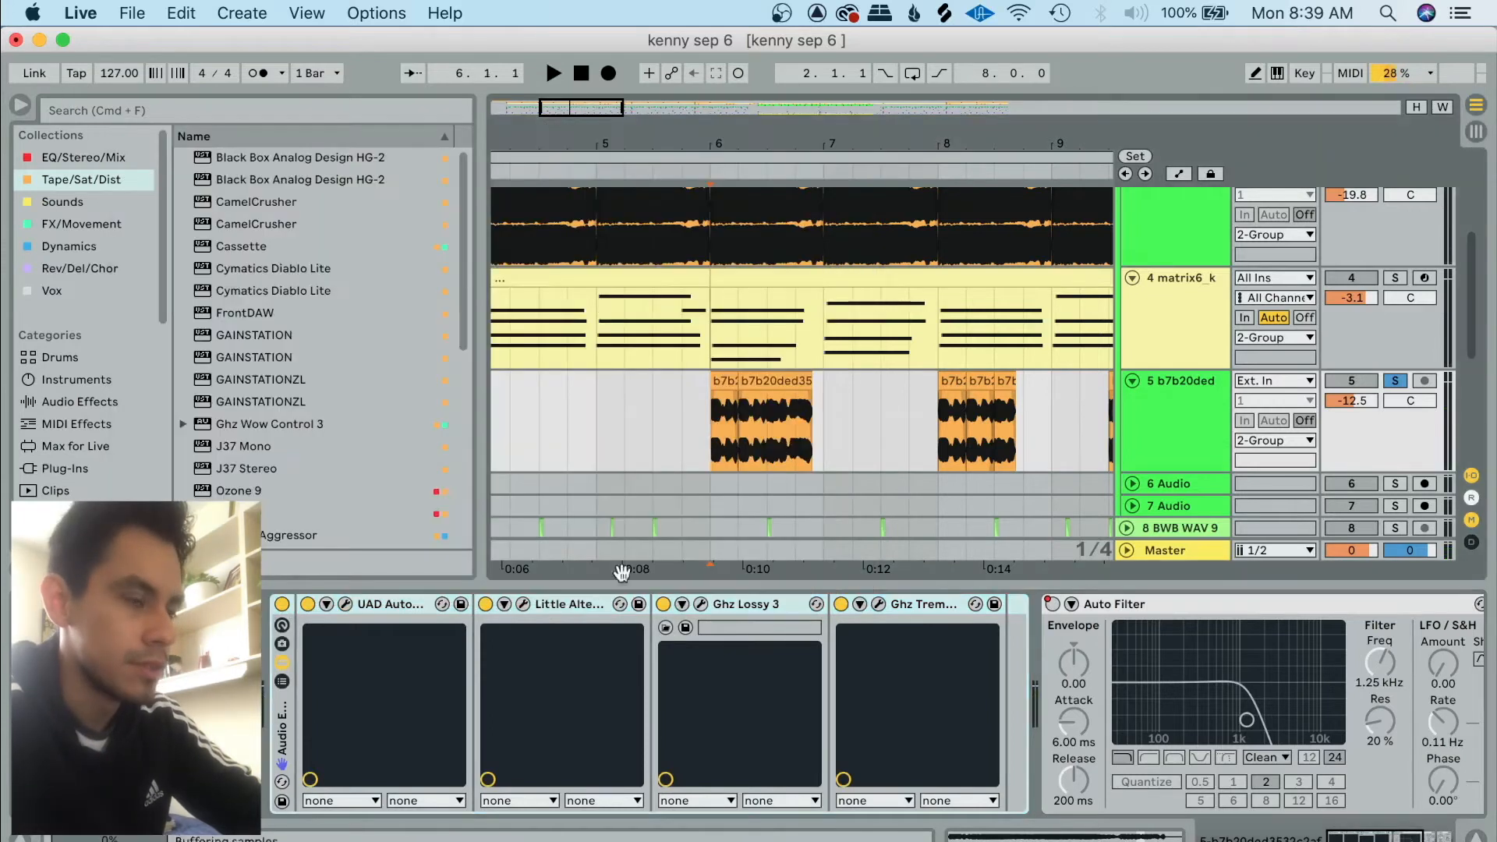
click(522, 604)
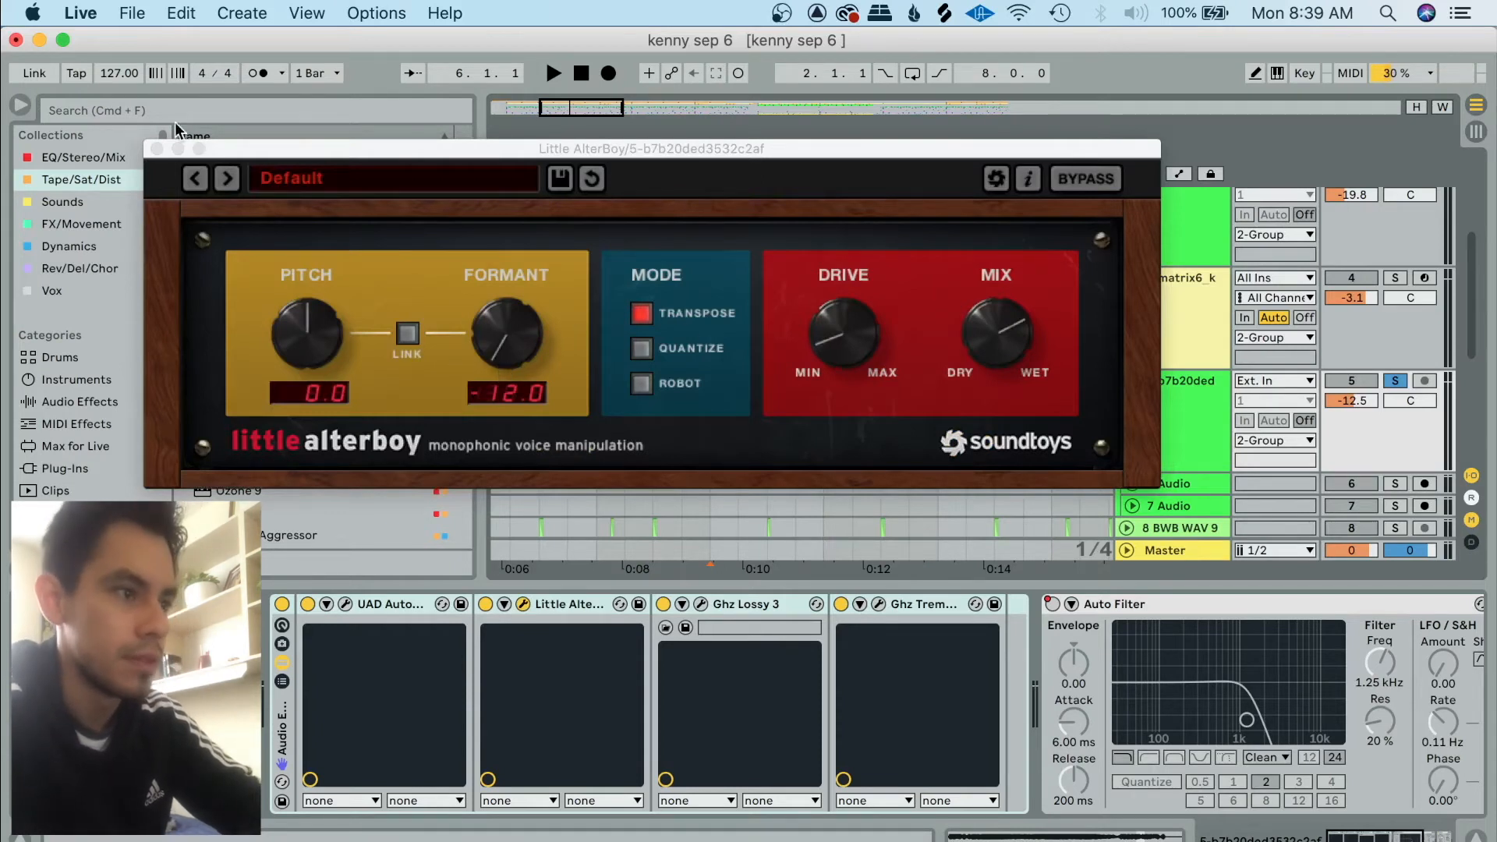
click(157, 149)
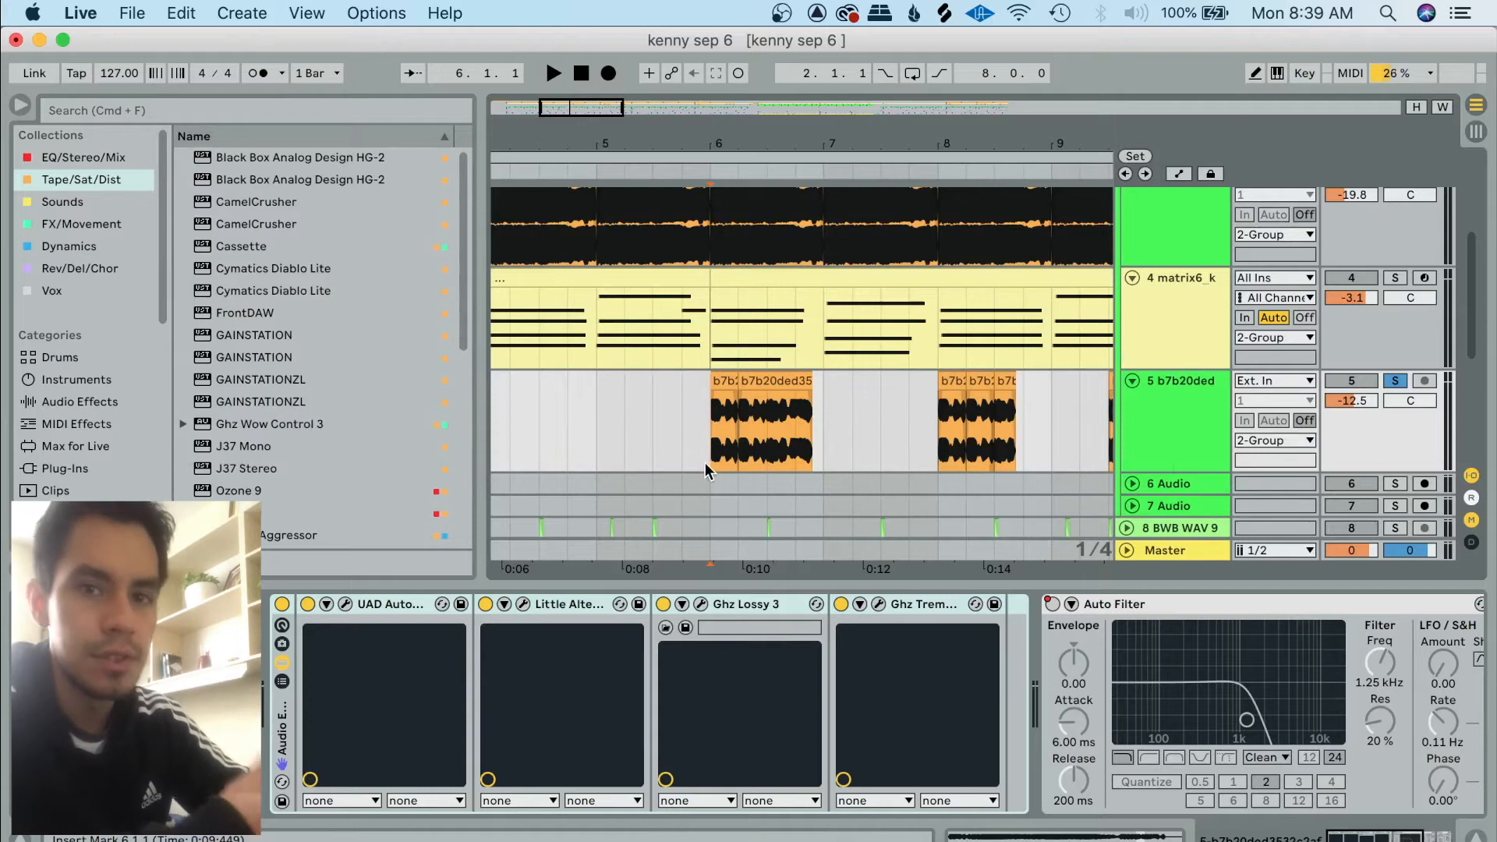
click(701, 605)
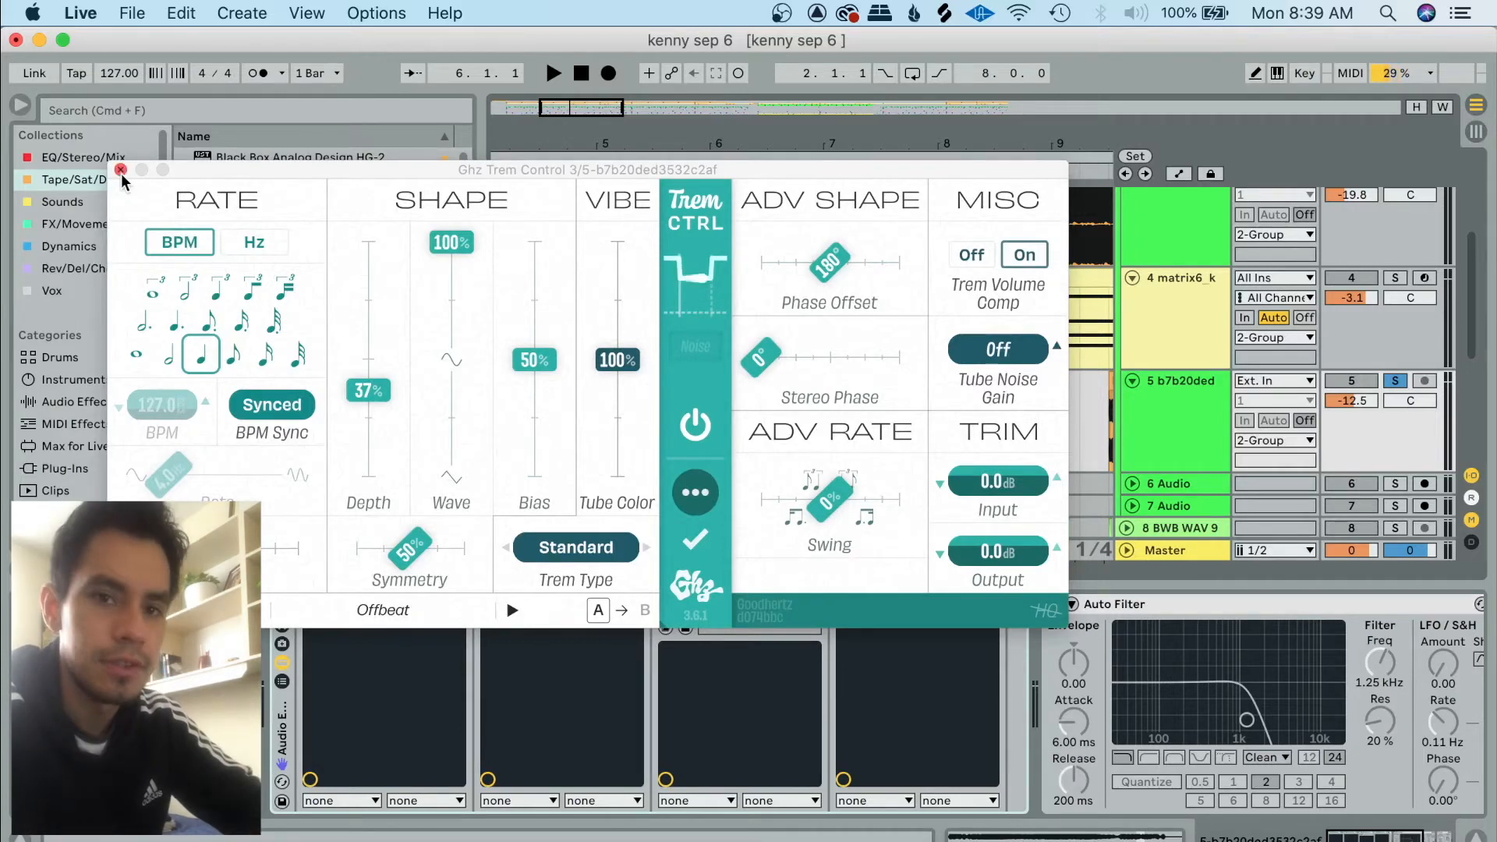
Try Ghz Trem Control 3 on track 5 with Depth at 100%, play it from bar 6 and undo the change.
drag(454, 168, 458, 385)
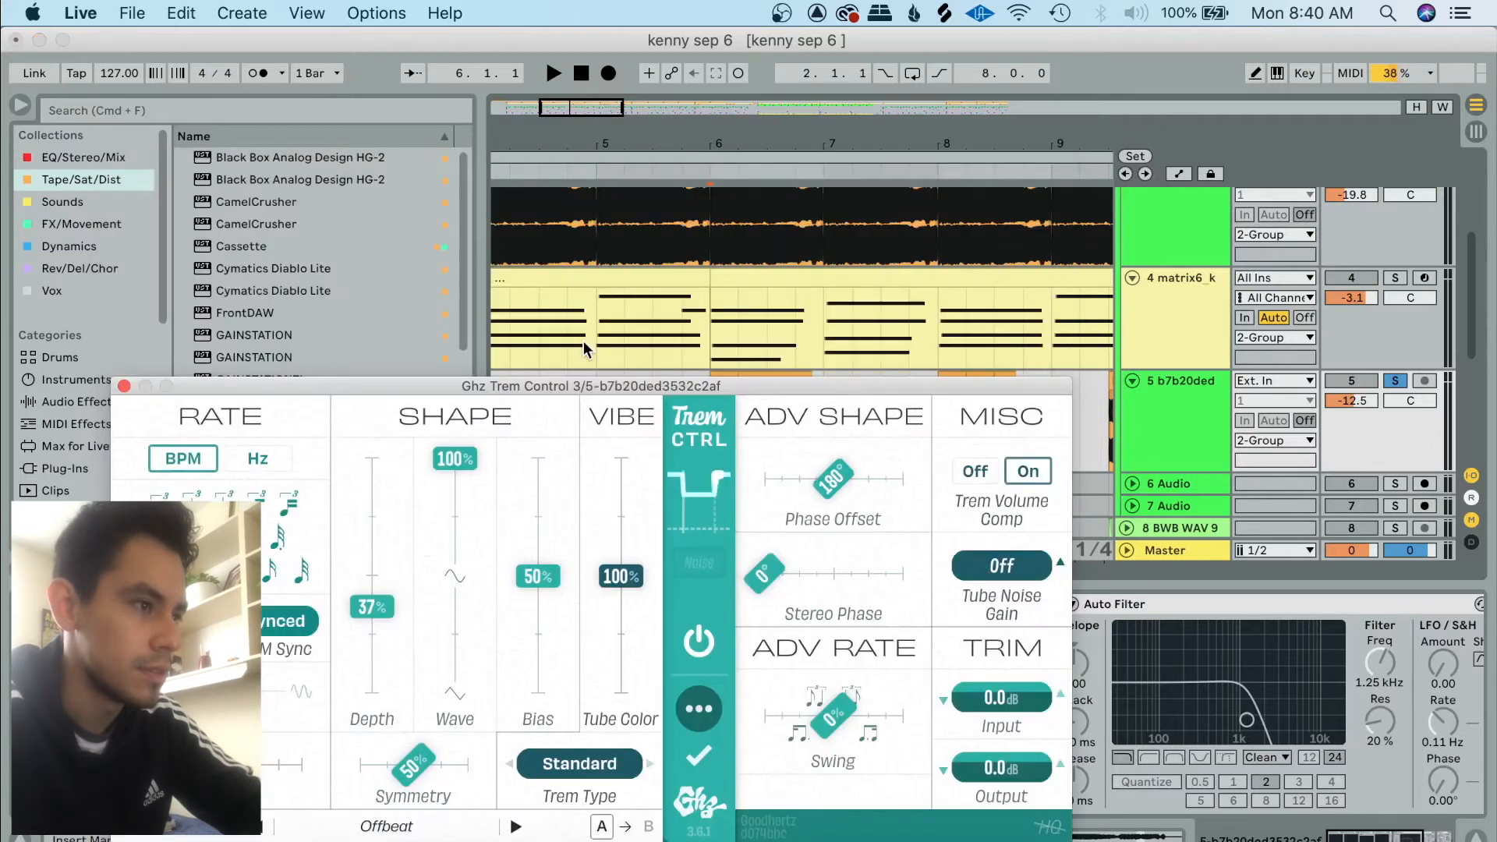
scroll(584, 339, down, 5)
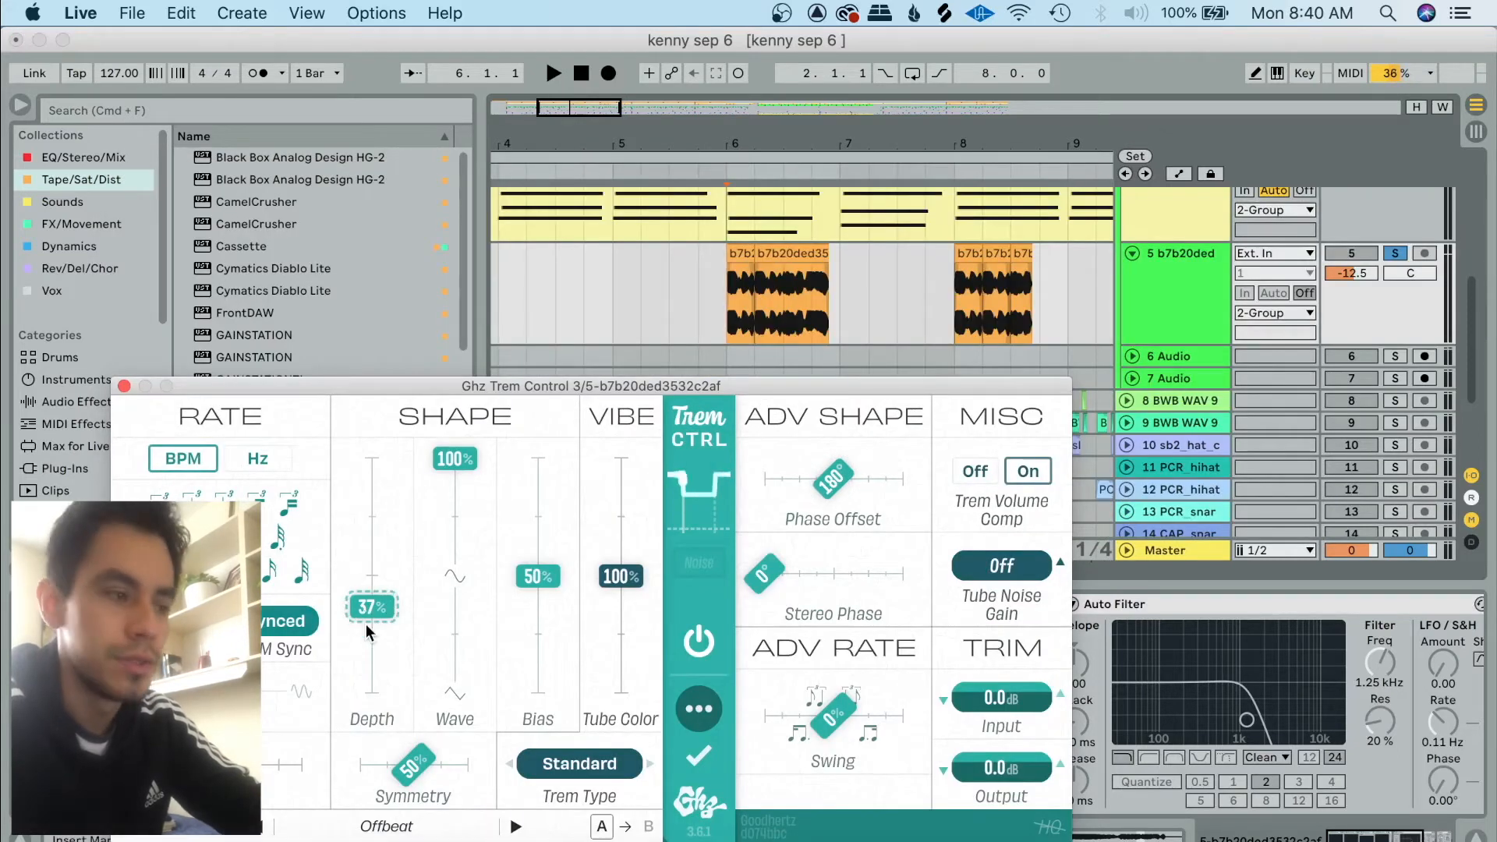
drag(367, 624, 373, 415)
key(space)
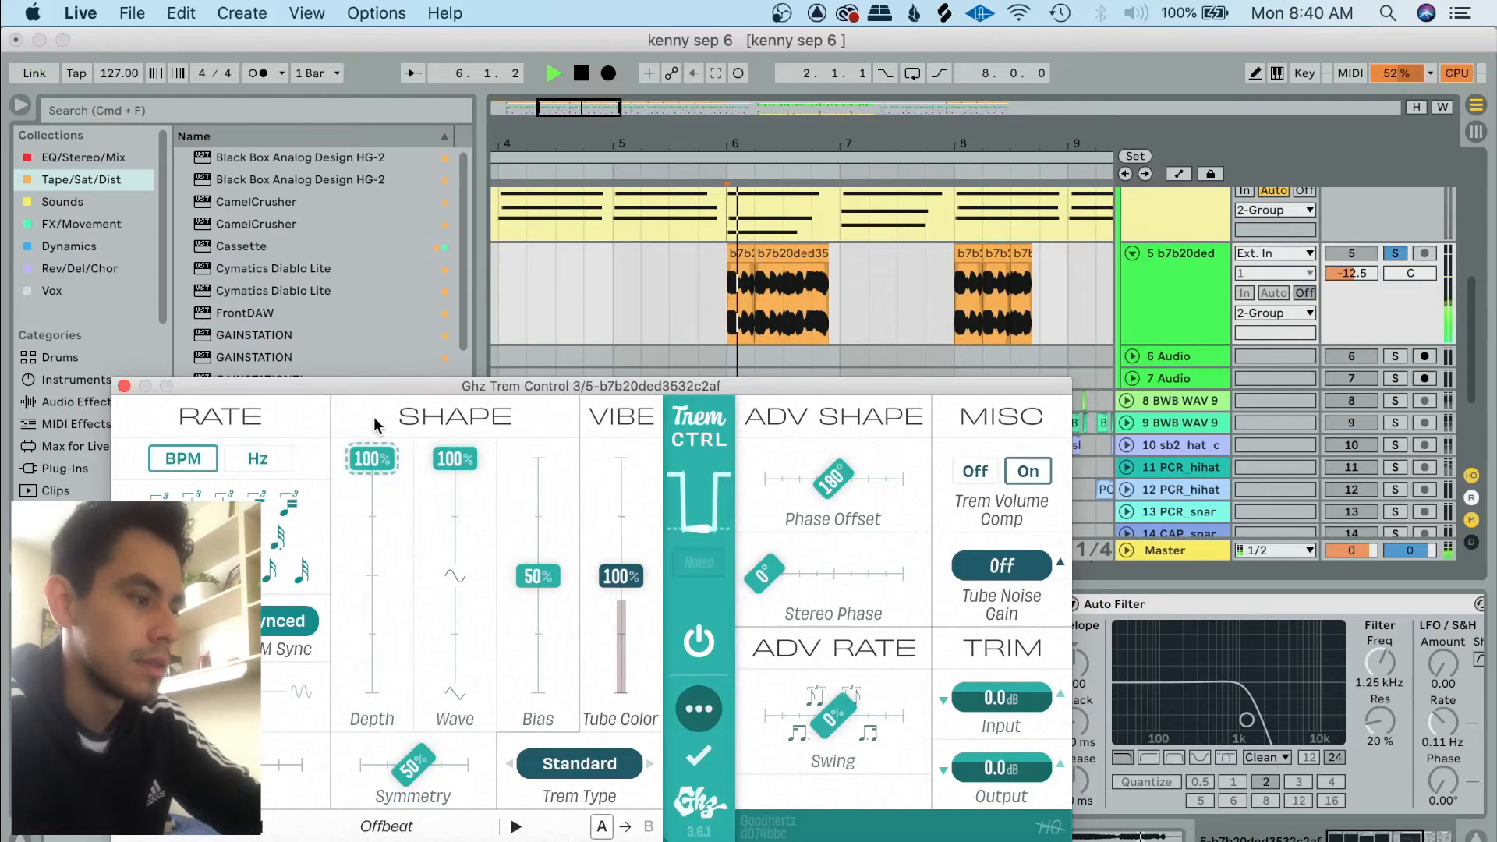
key(space)
key(super+z)
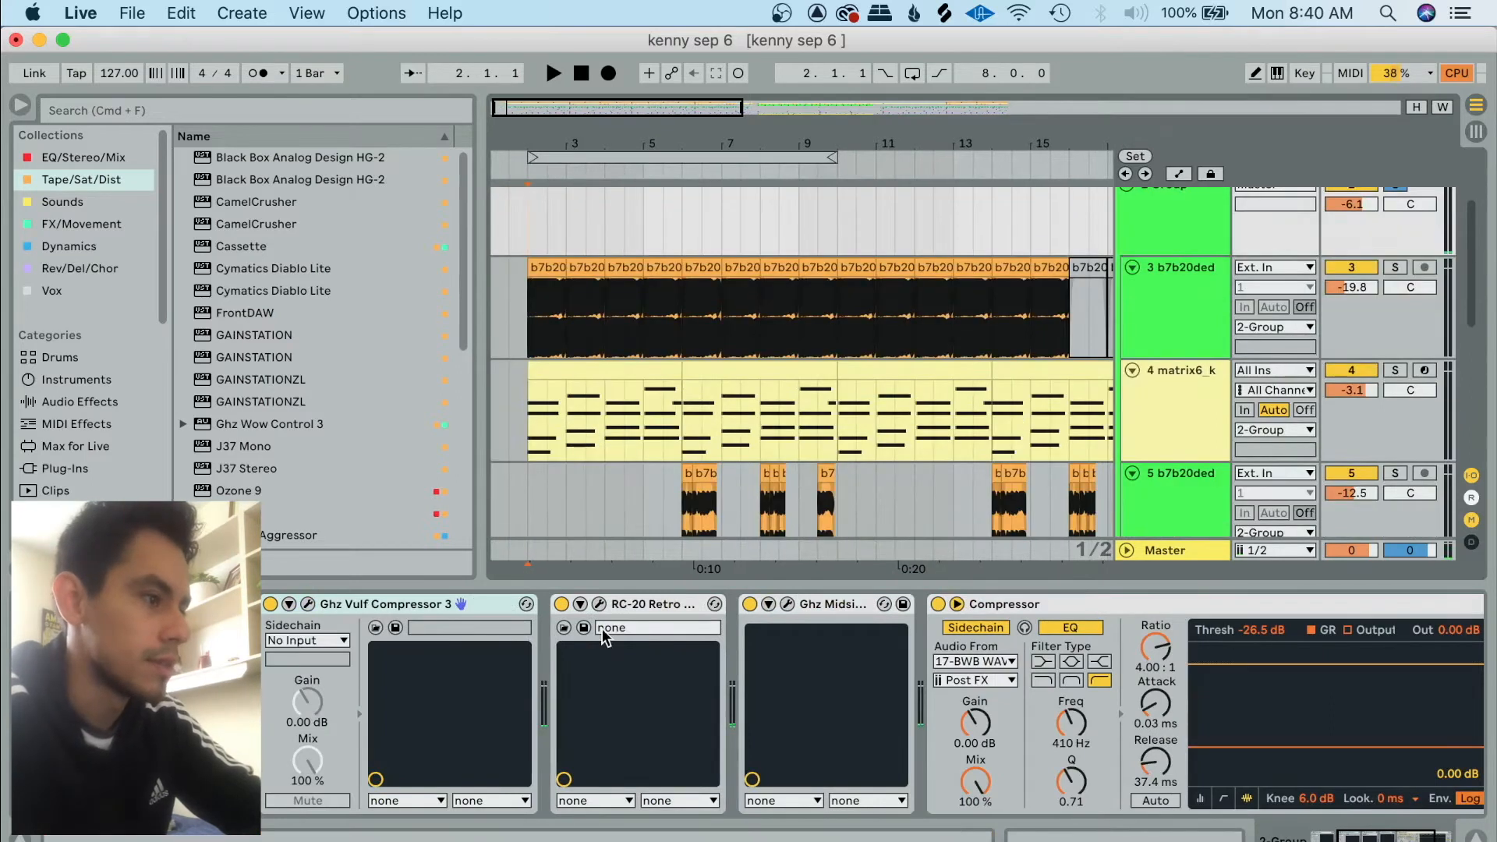
Examine the settings of Pro-Q 3, Vulf Compressor 3, RC-20 Retro Color and Midside Matrix 3 on the 2 Group track.
scroll(602, 628, left, 3)
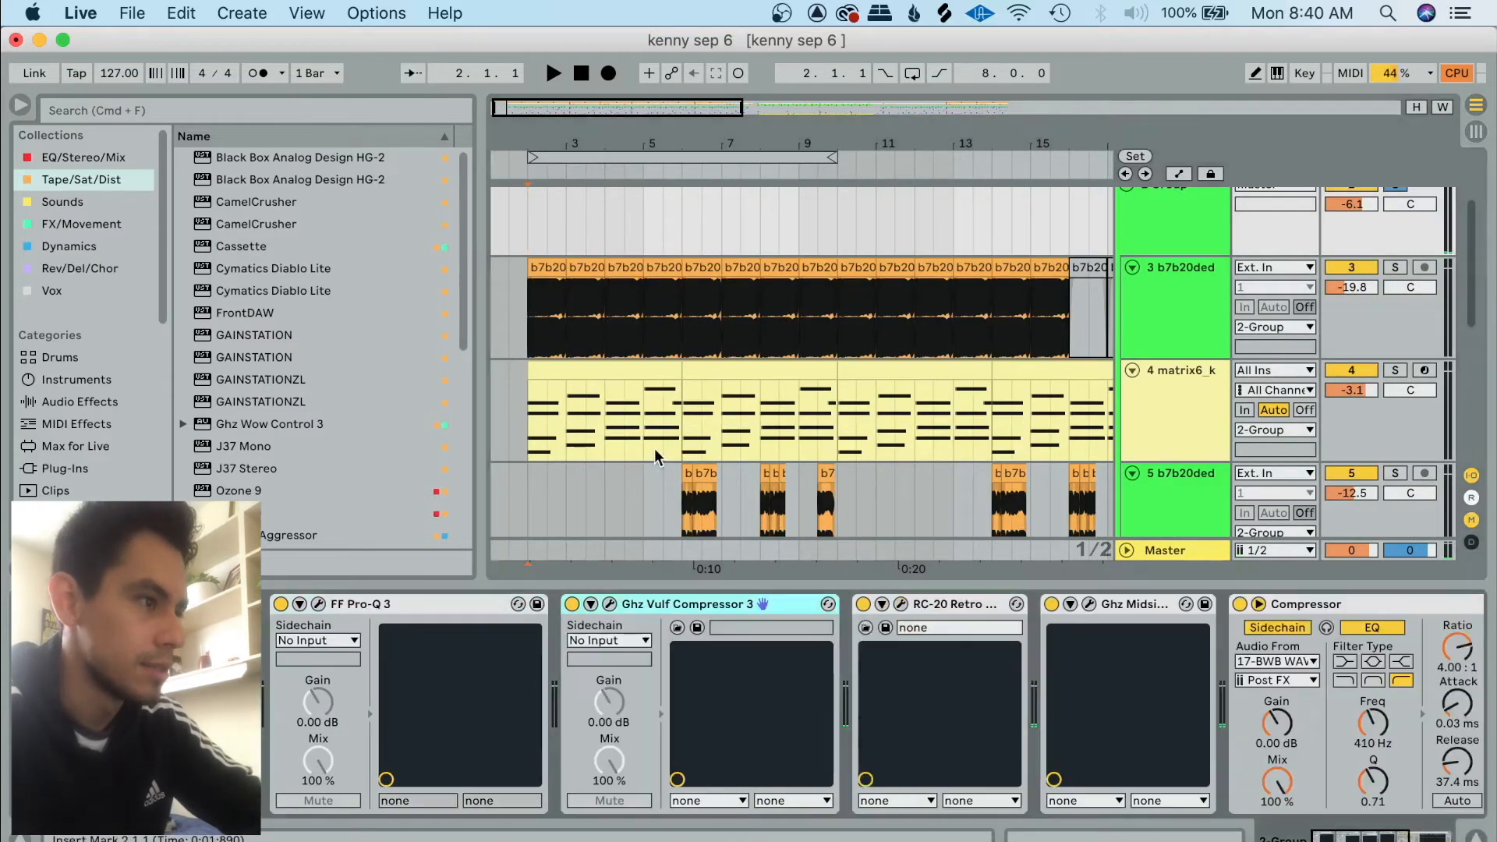
scroll(660, 436, up, 2)
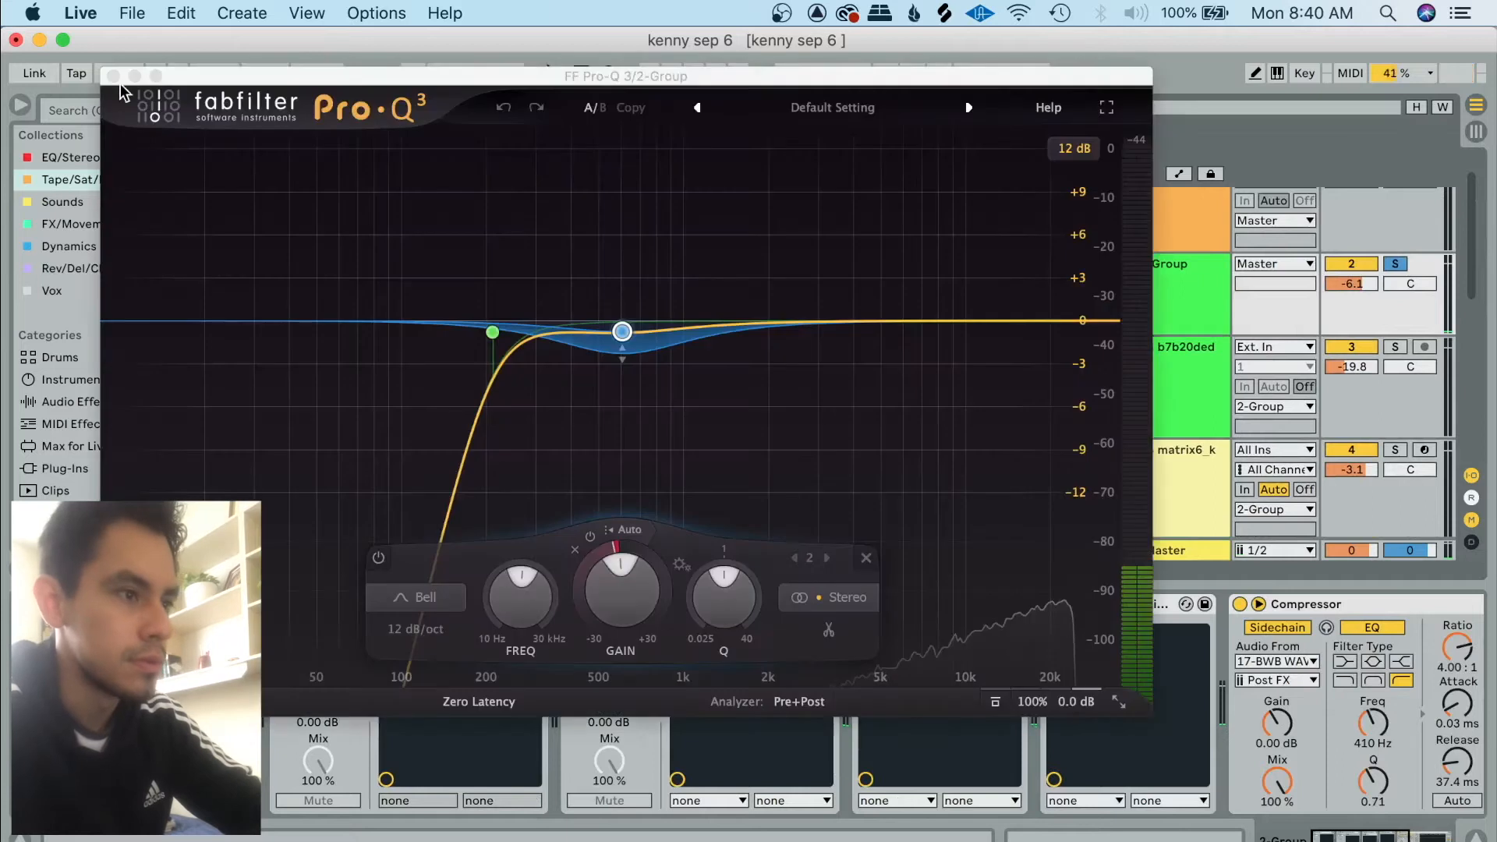
click(113, 75)
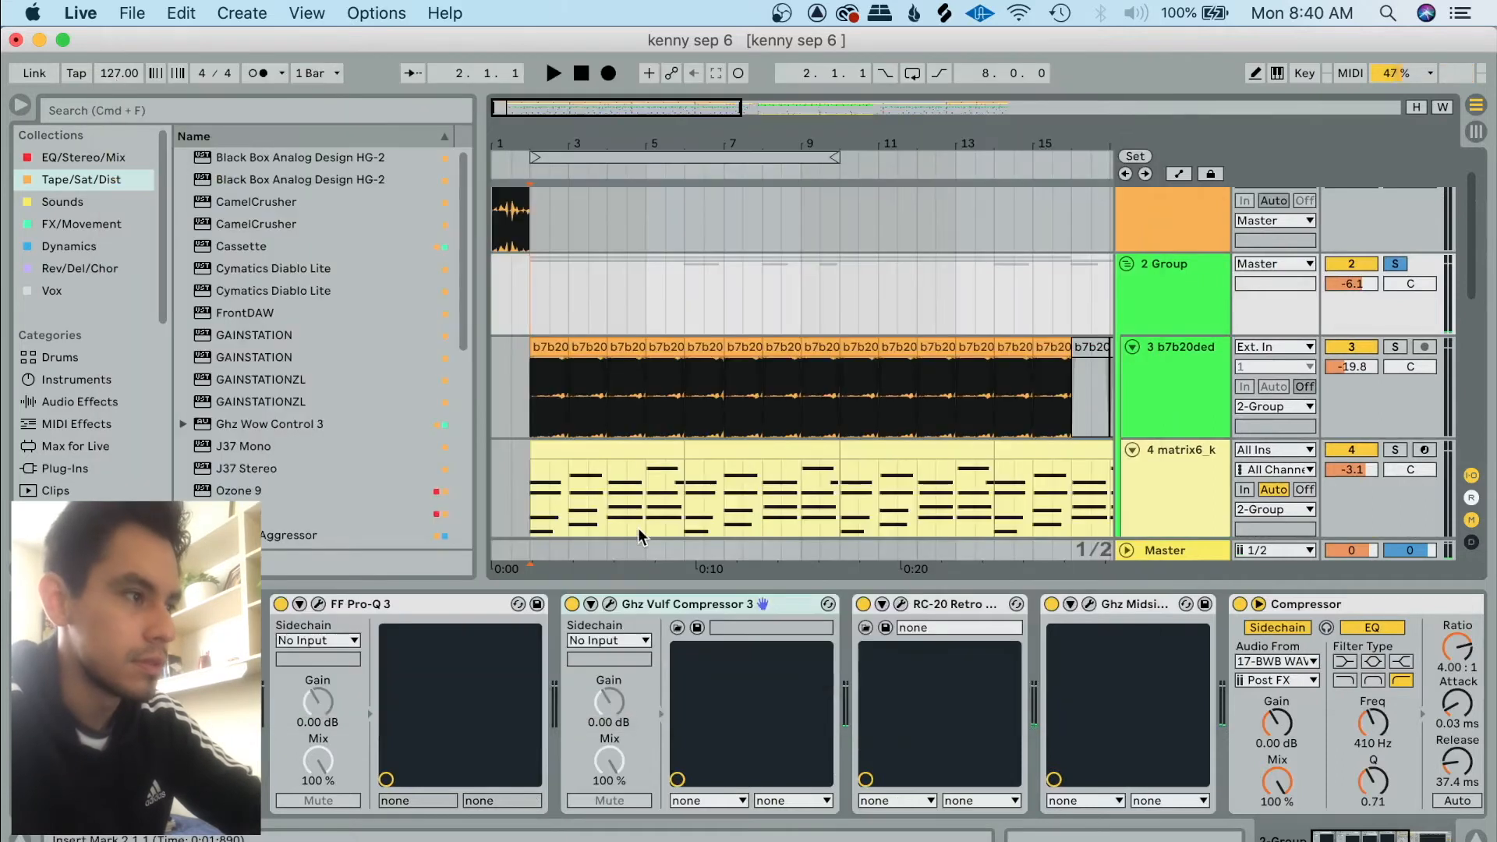
click(608, 605)
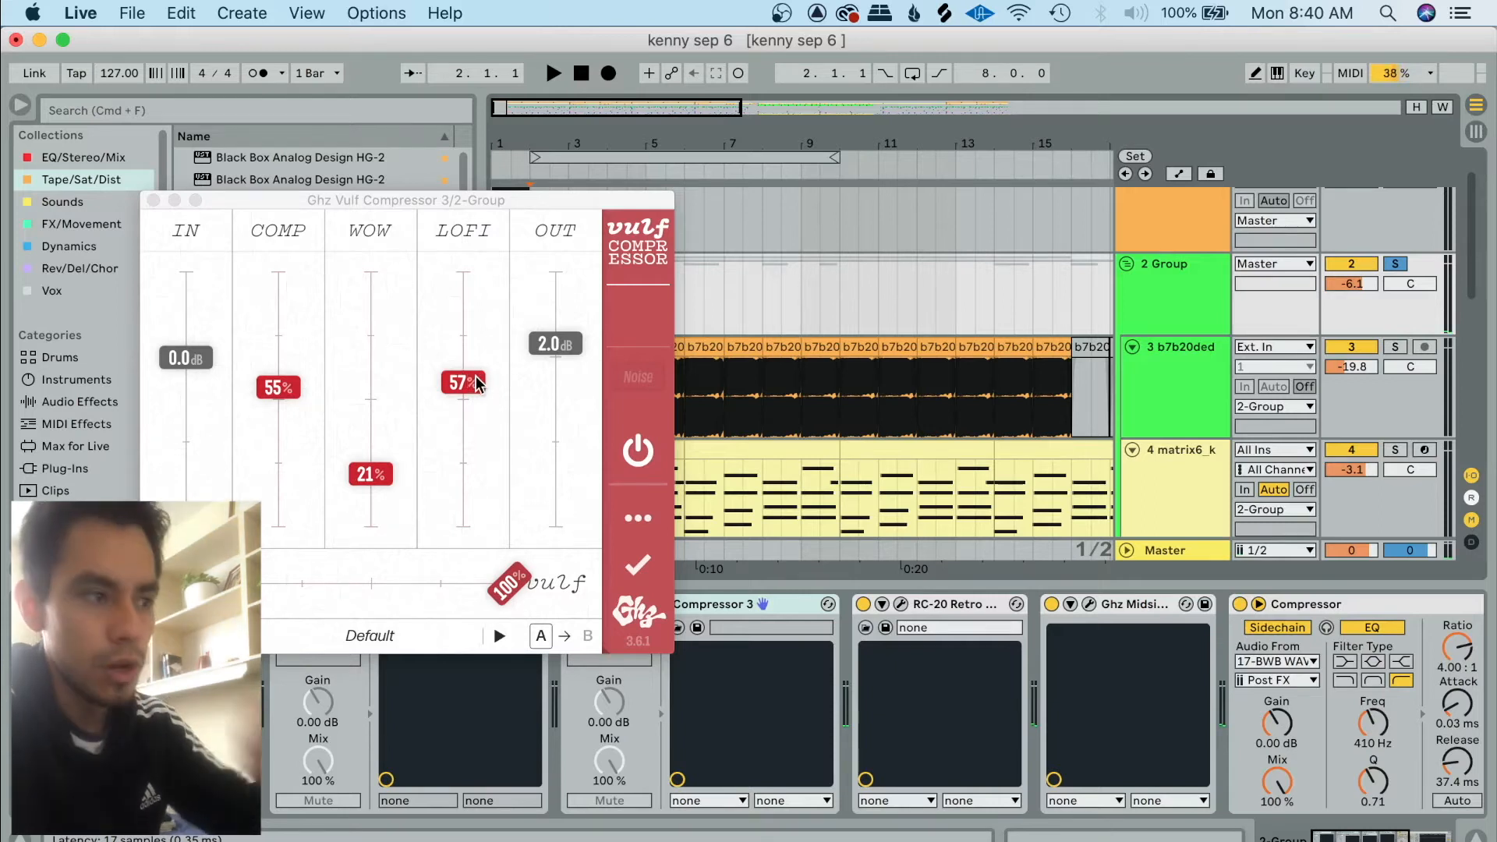
click(901, 605)
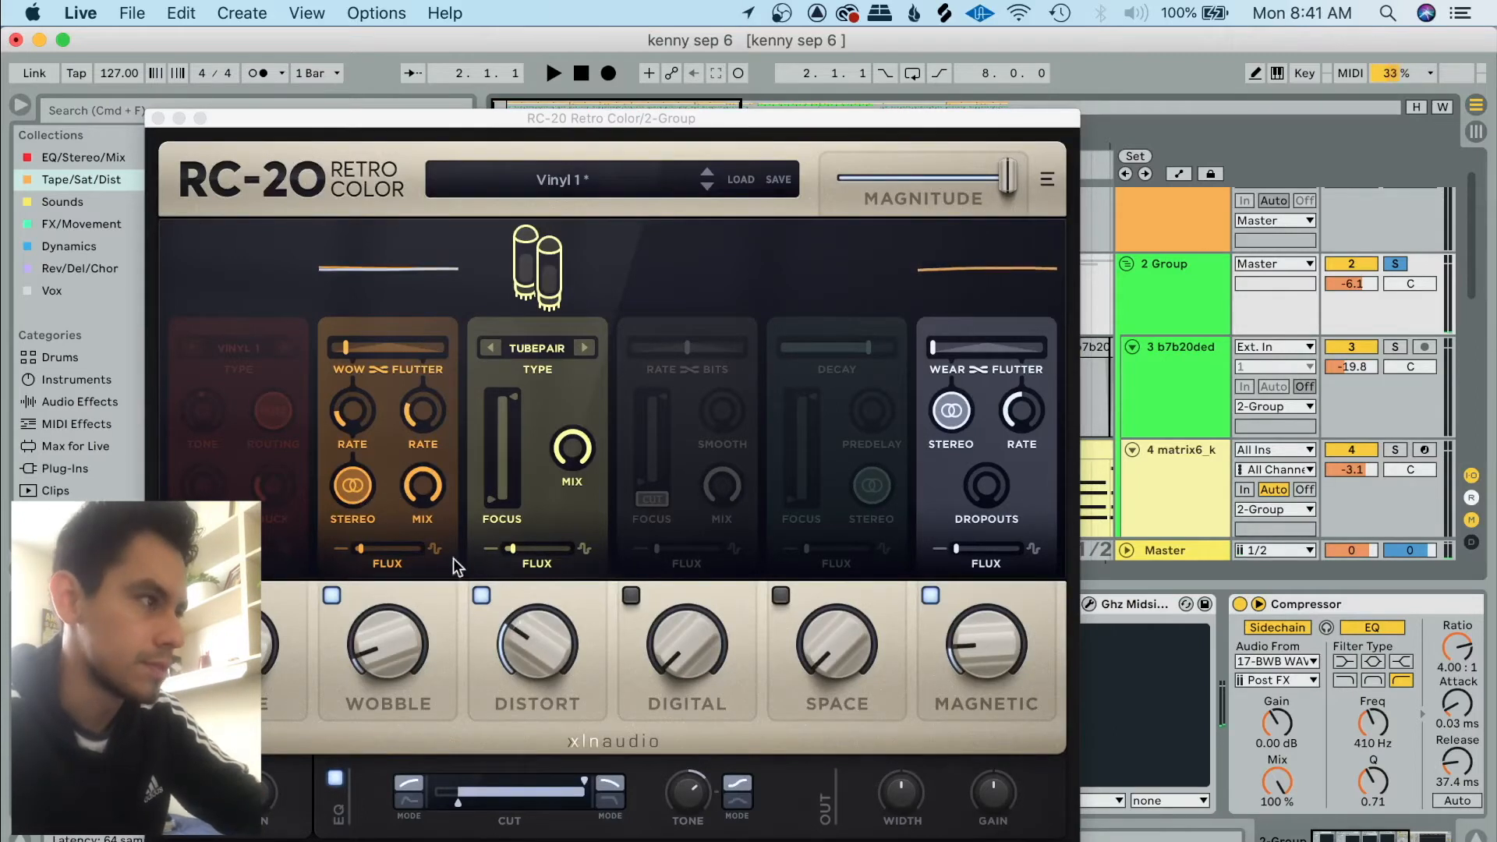
click(1089, 605)
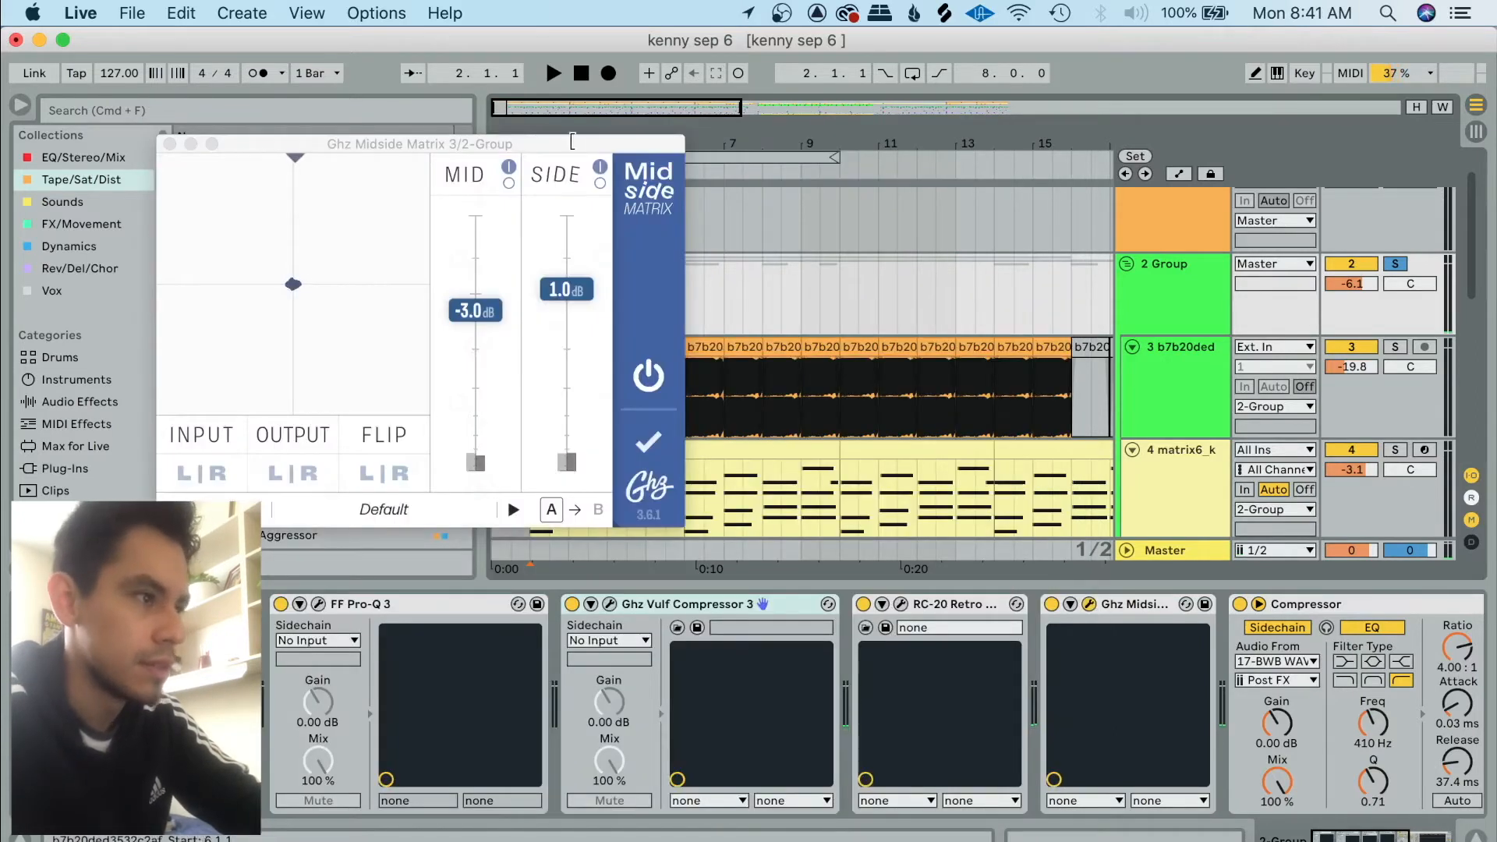
drag(572, 143, 595, 143)
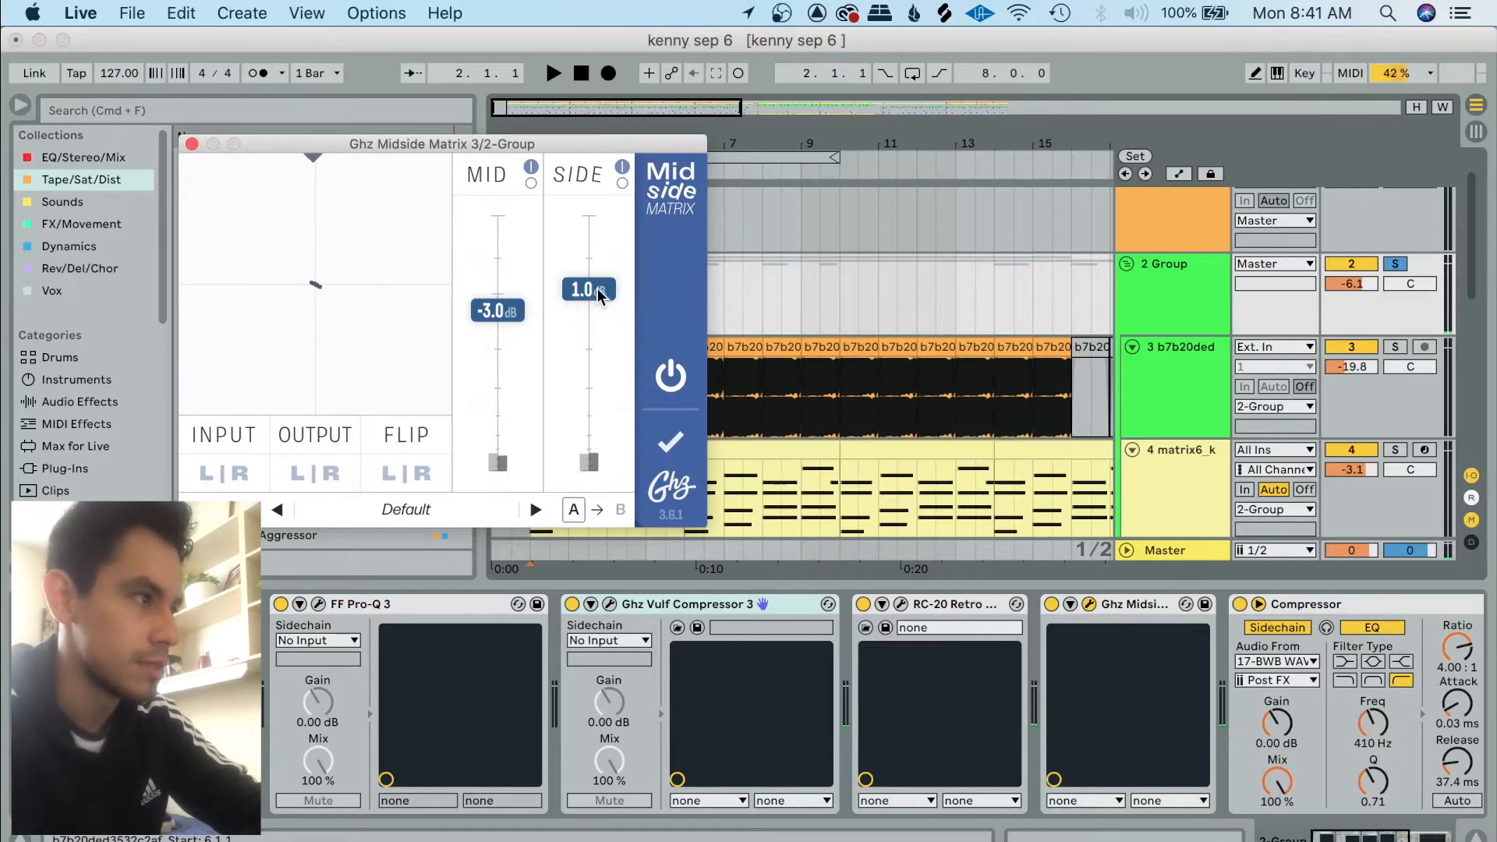
click(1090, 605)
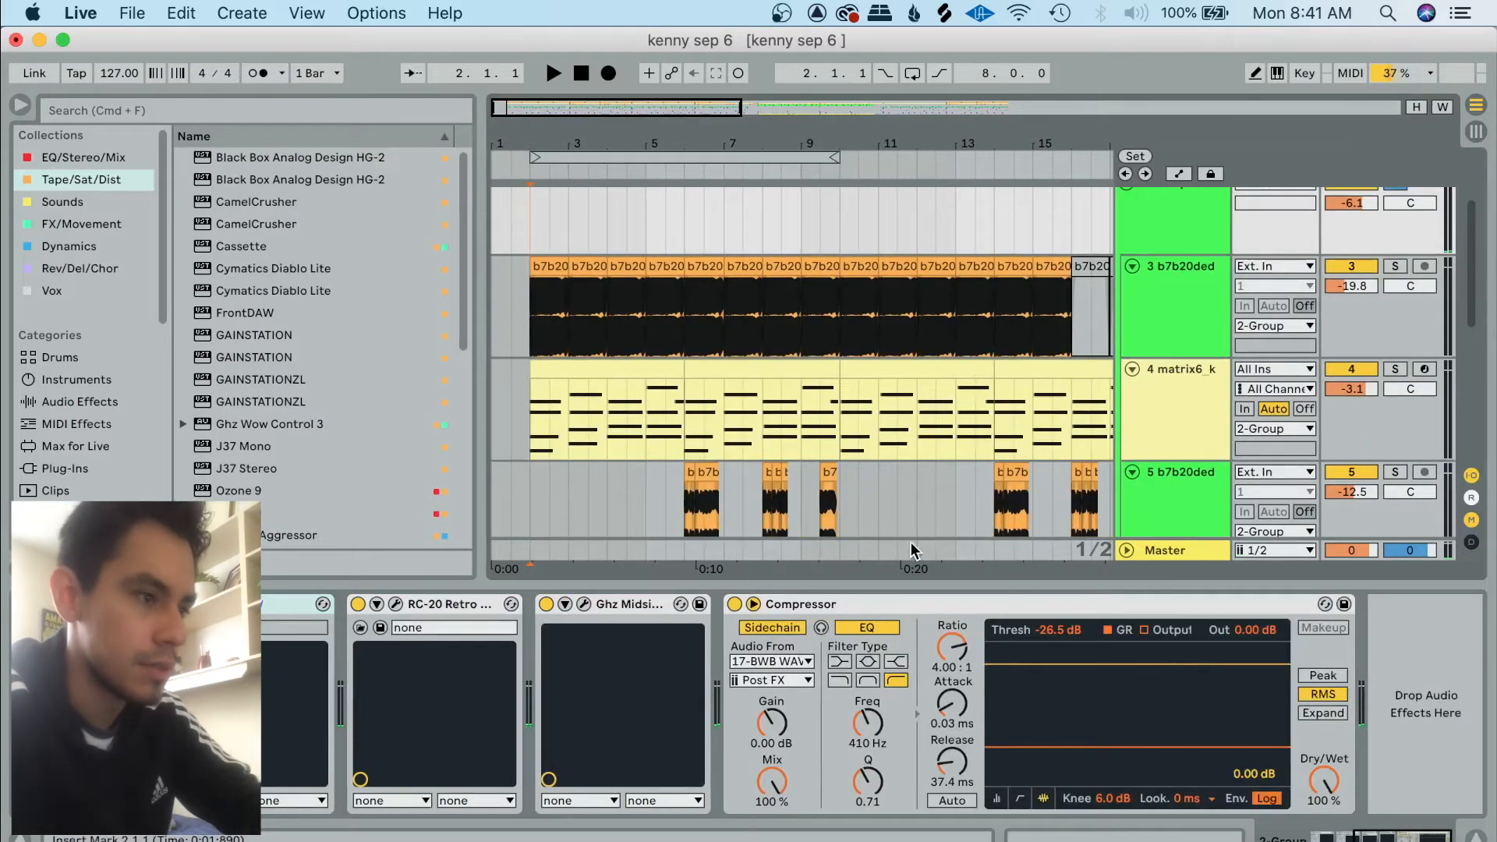
Check the sidechain source of the group's Compressor and play the soloed group from bar 6.
click(803, 662)
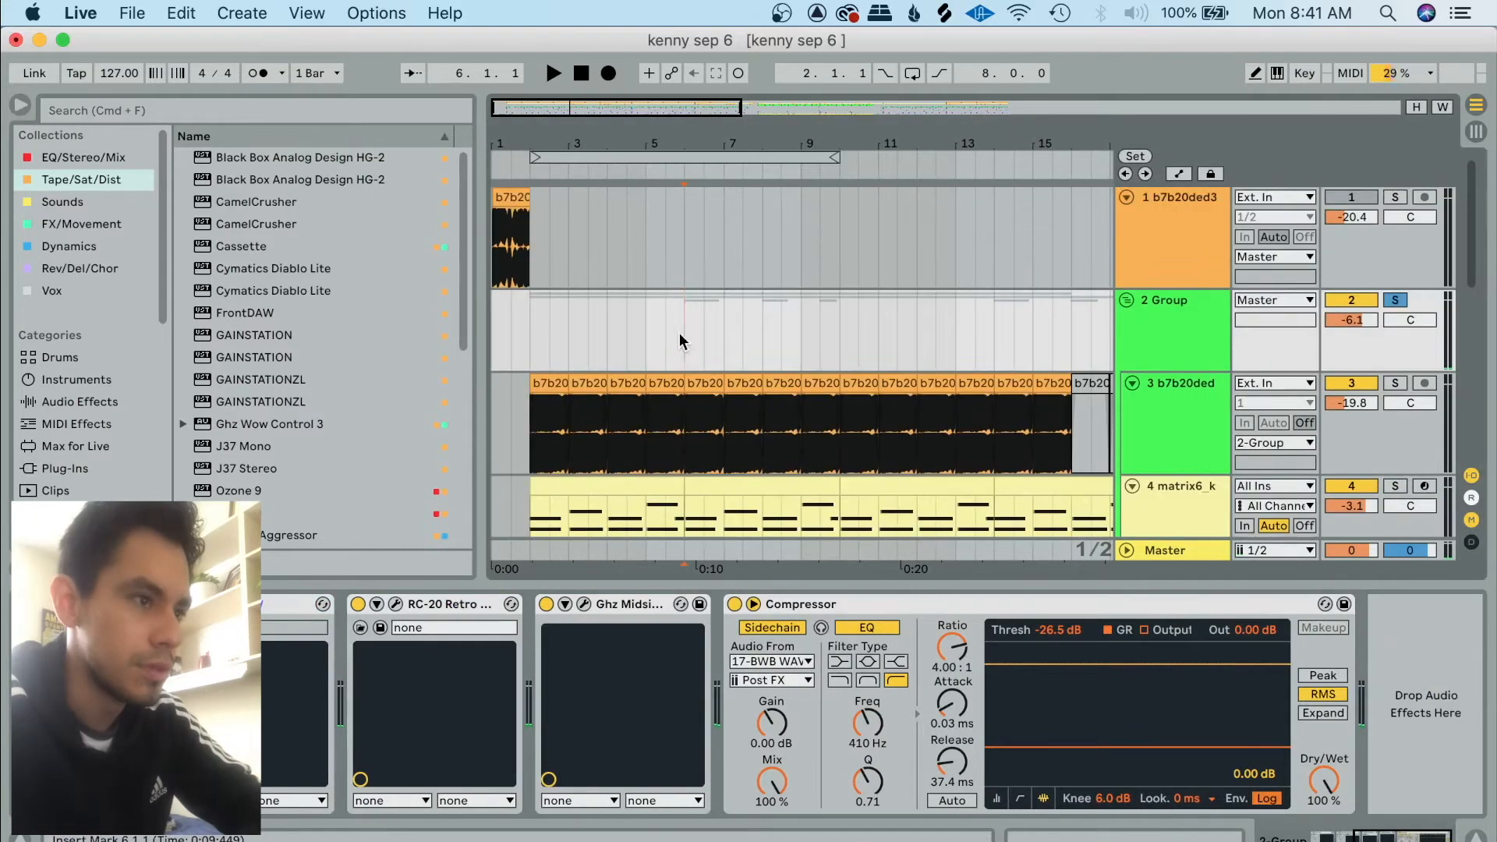
scroll(680, 333, down, 4)
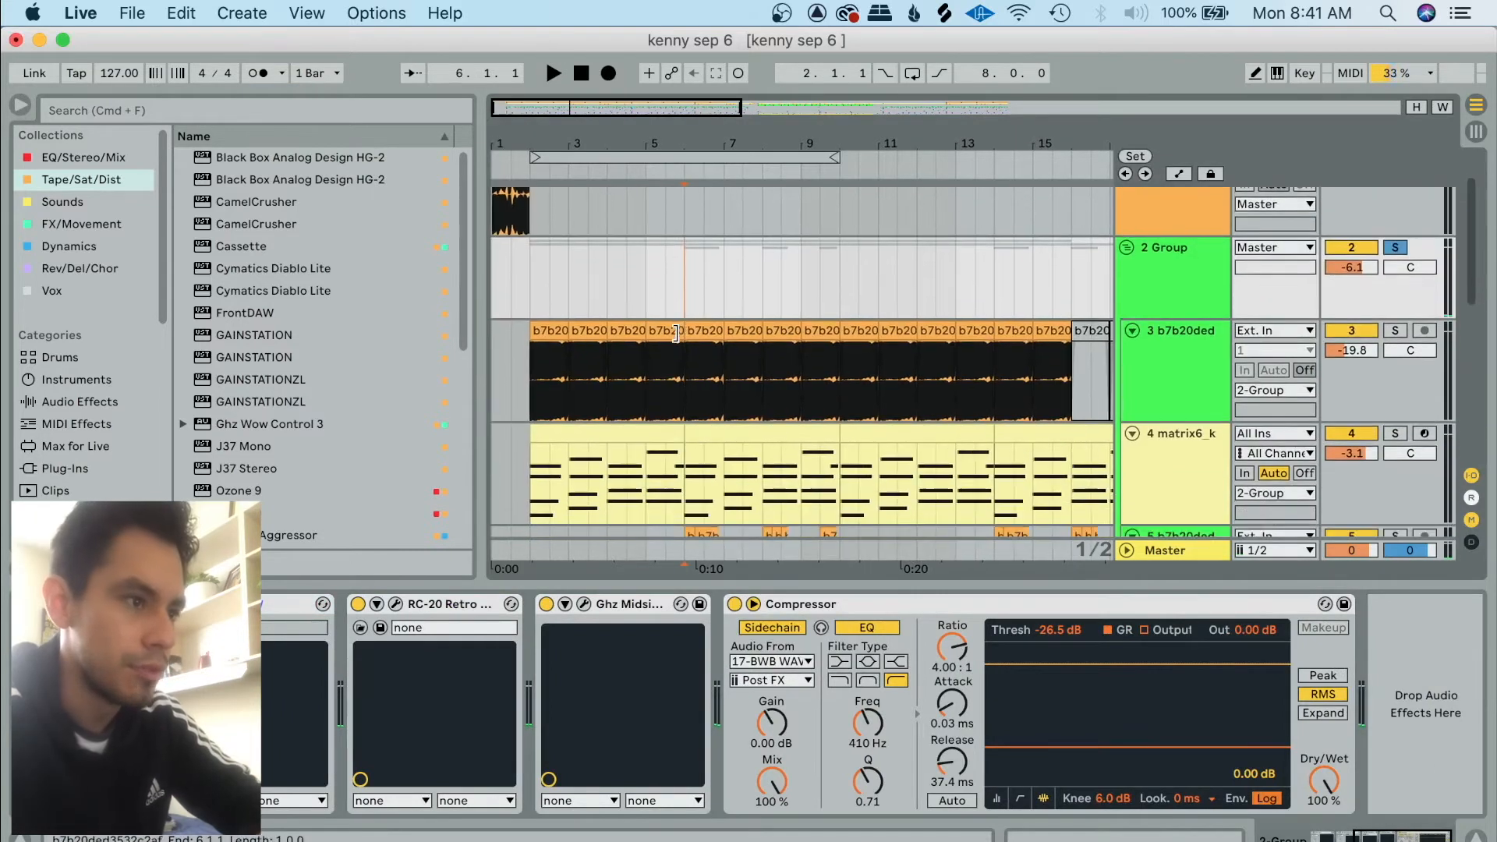
scroll(680, 334, down, 1)
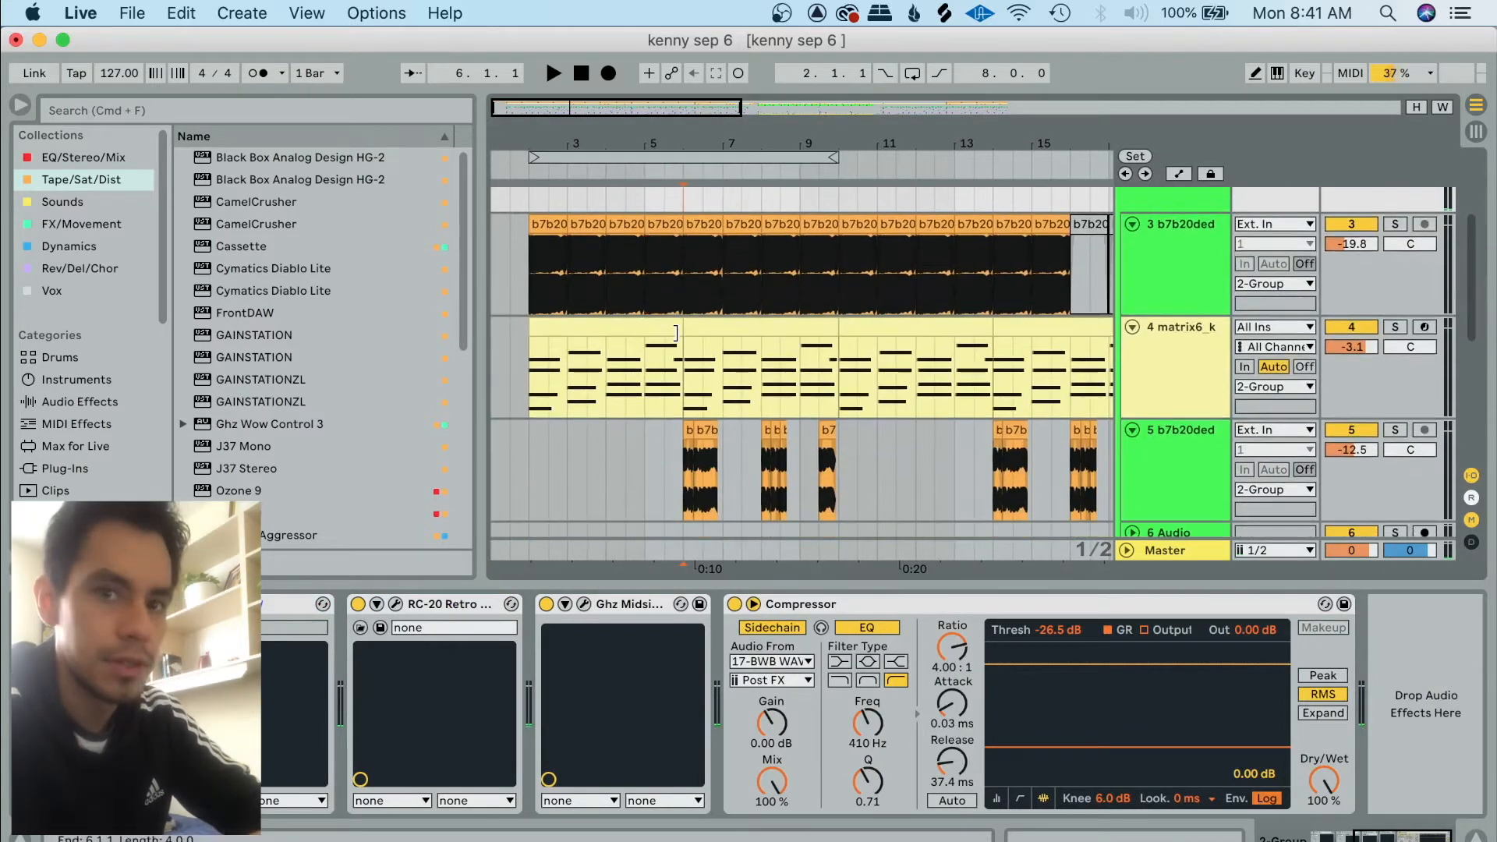
key(space)
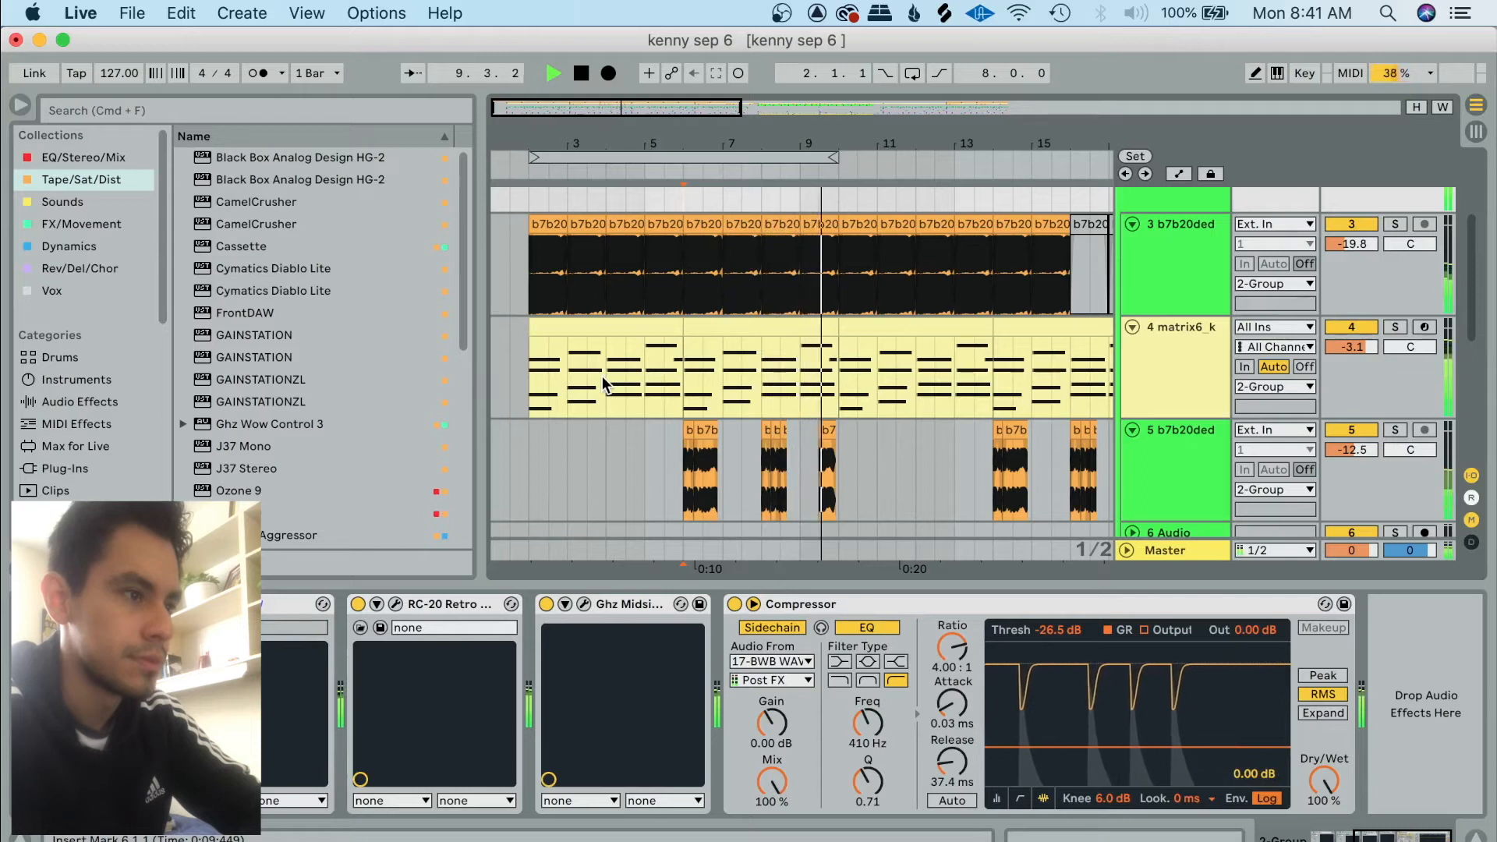
Solo the hi-hats on track 9 and play them from bar 2.
scroll(602, 375, down, 1)
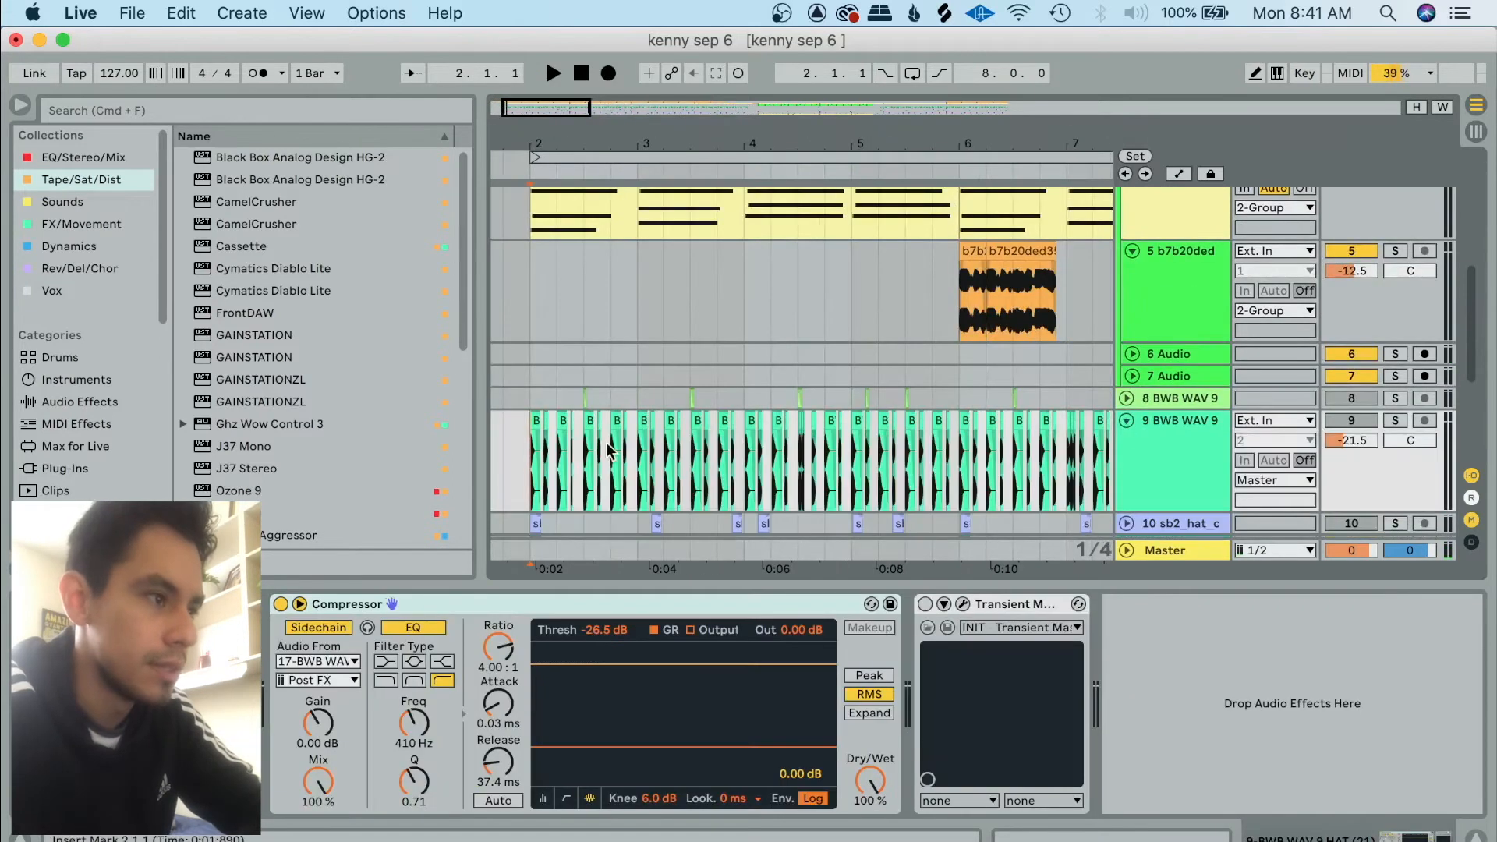
scroll(573, 490, down, 1)
scroll(573, 489, left, 1)
click(549, 442)
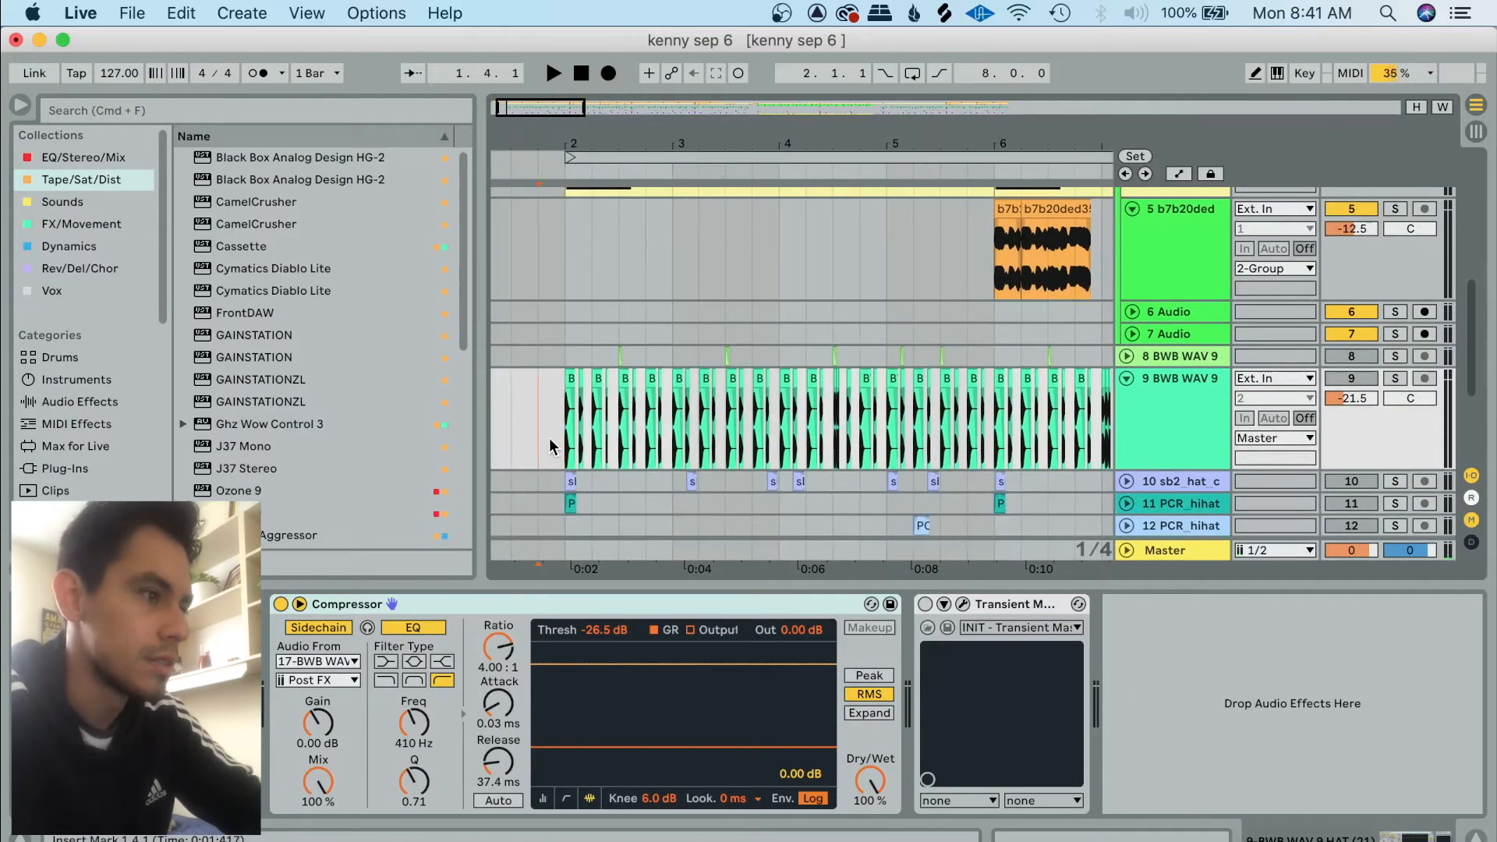
click(562, 448)
key(plus)
key(plus)
key(plus)
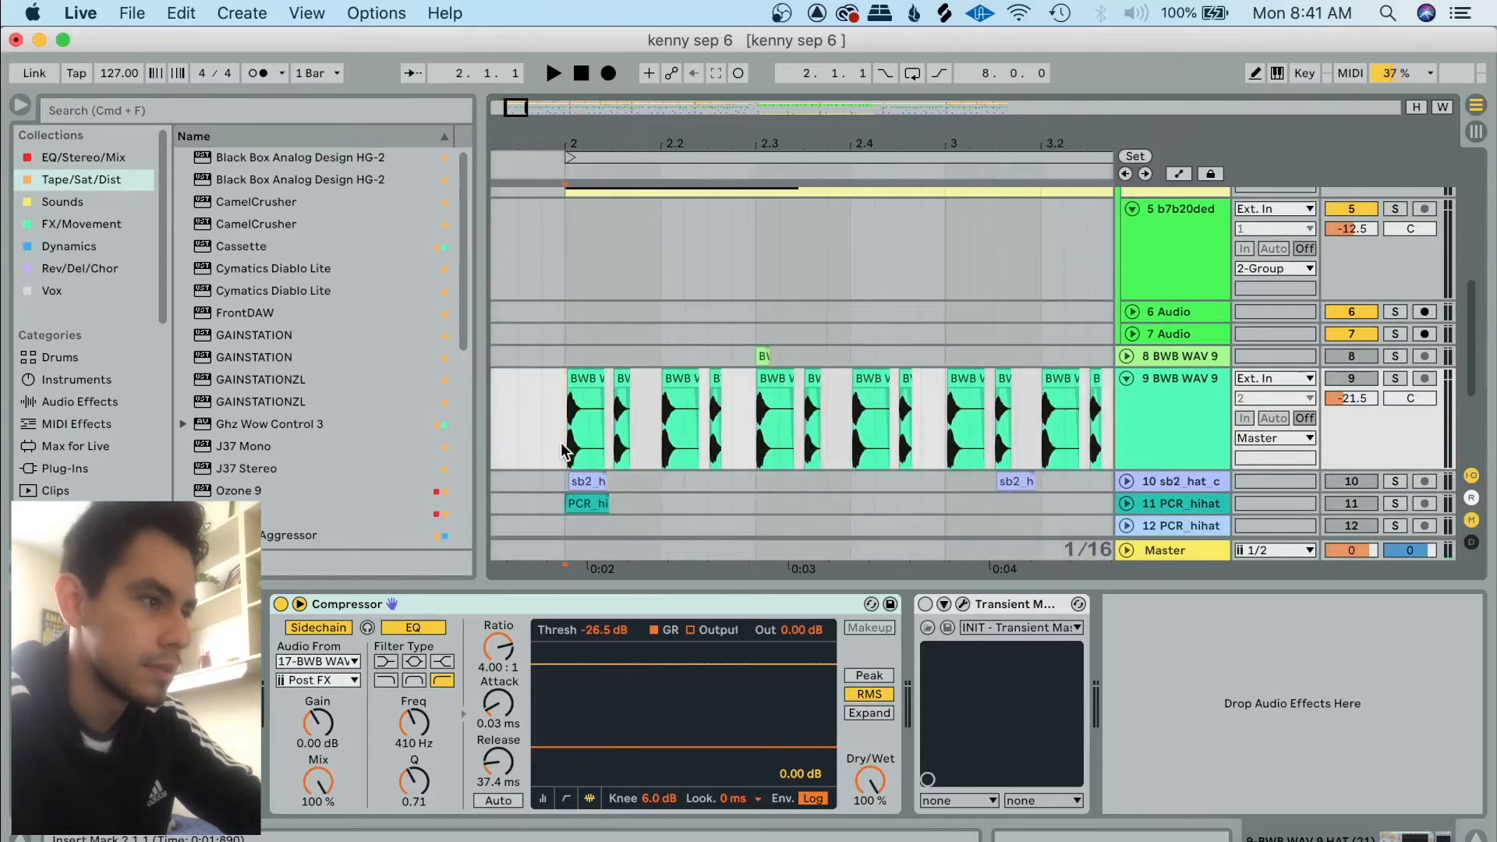
key(space)
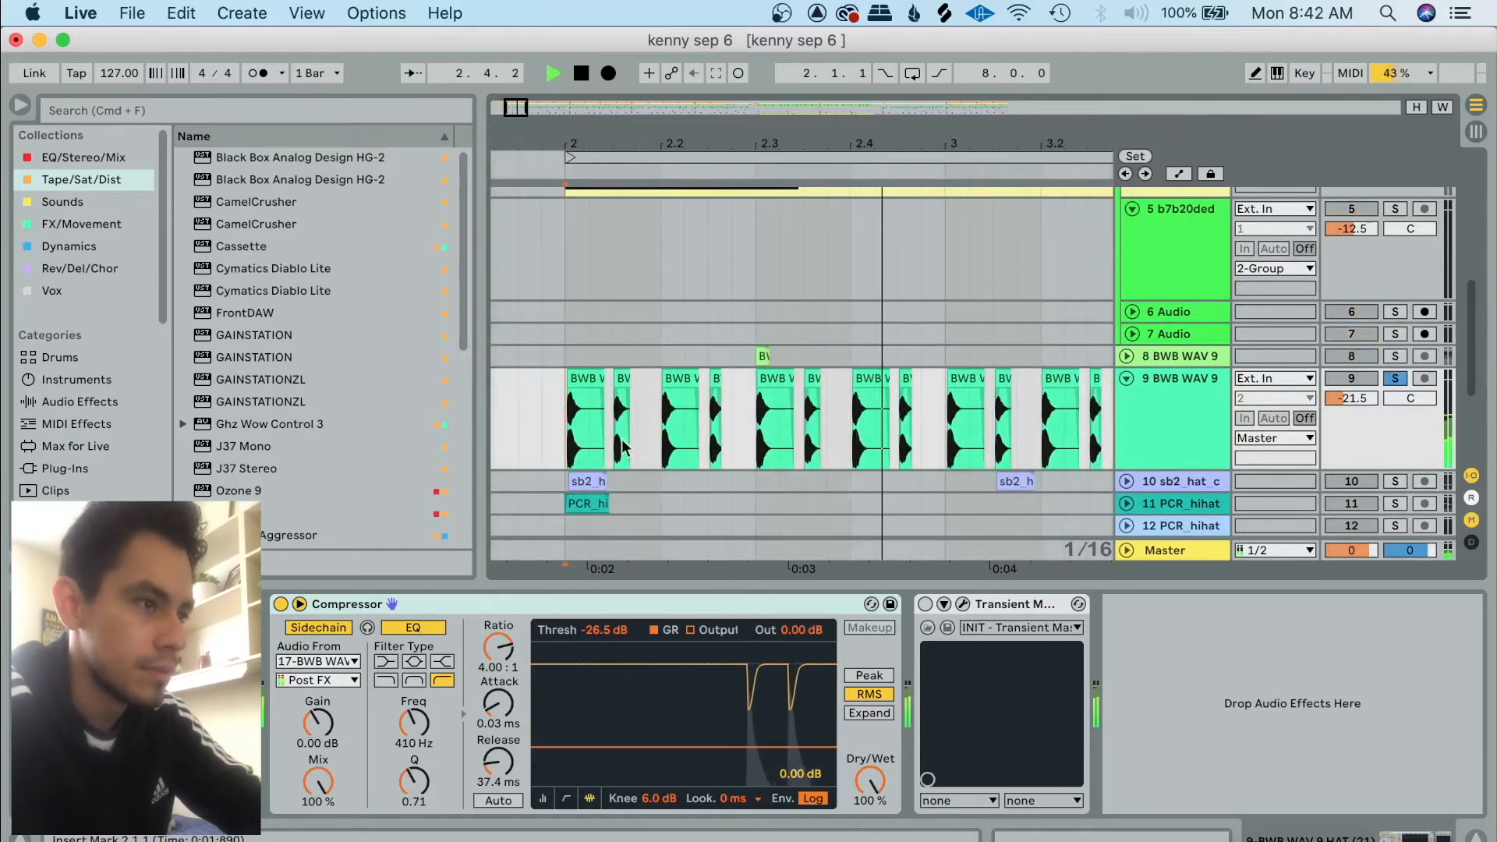
key(minus)
key(minus)
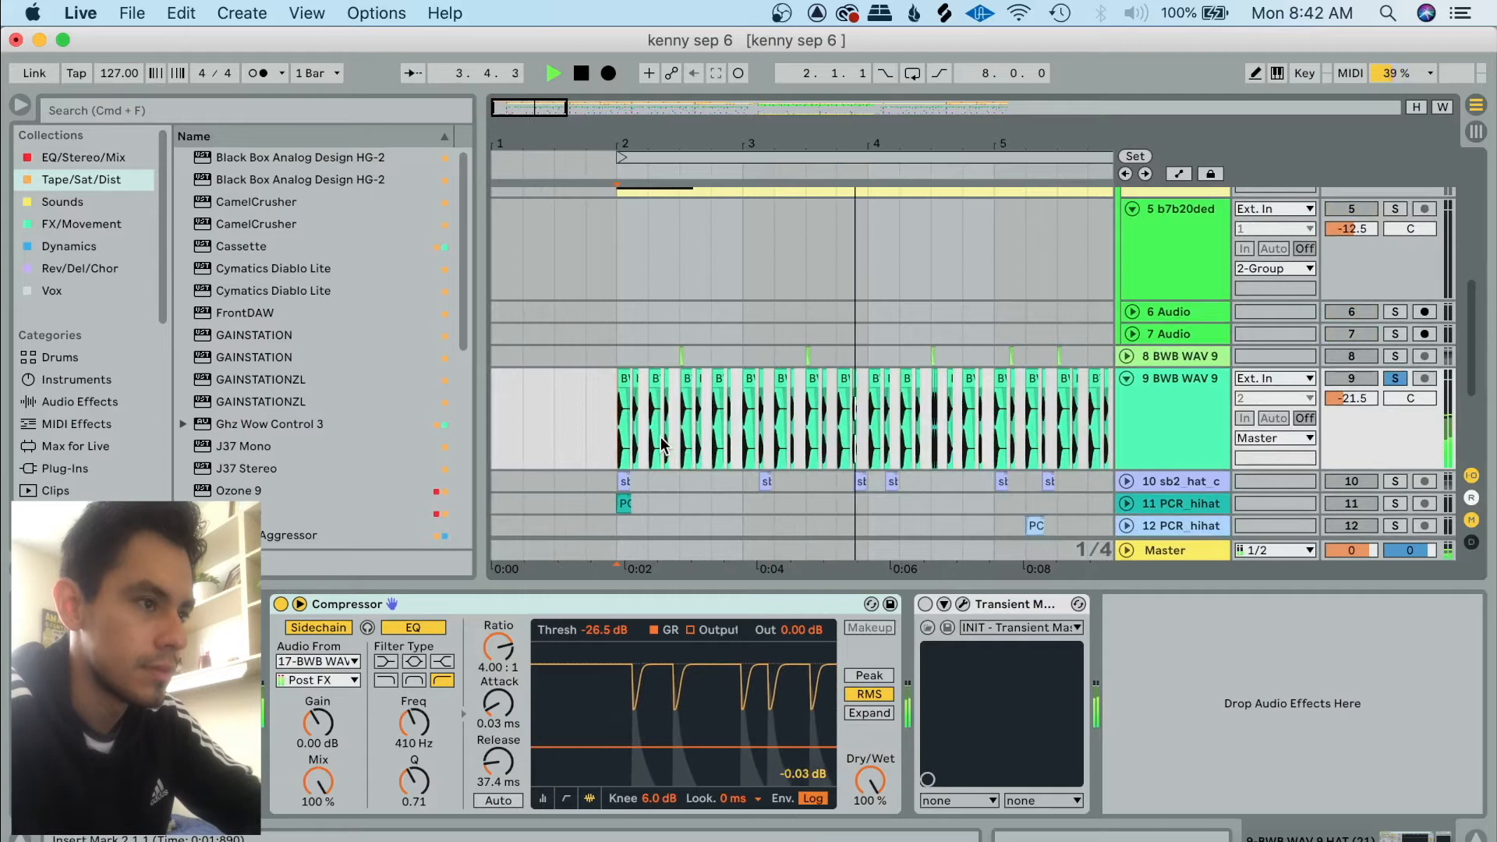
key(space)
Examine the length, start offset and spacing of the alternating hi-hat clips on track 9 between bars 2 and 2.3.
key(plus)
key(plus)
key(plus)
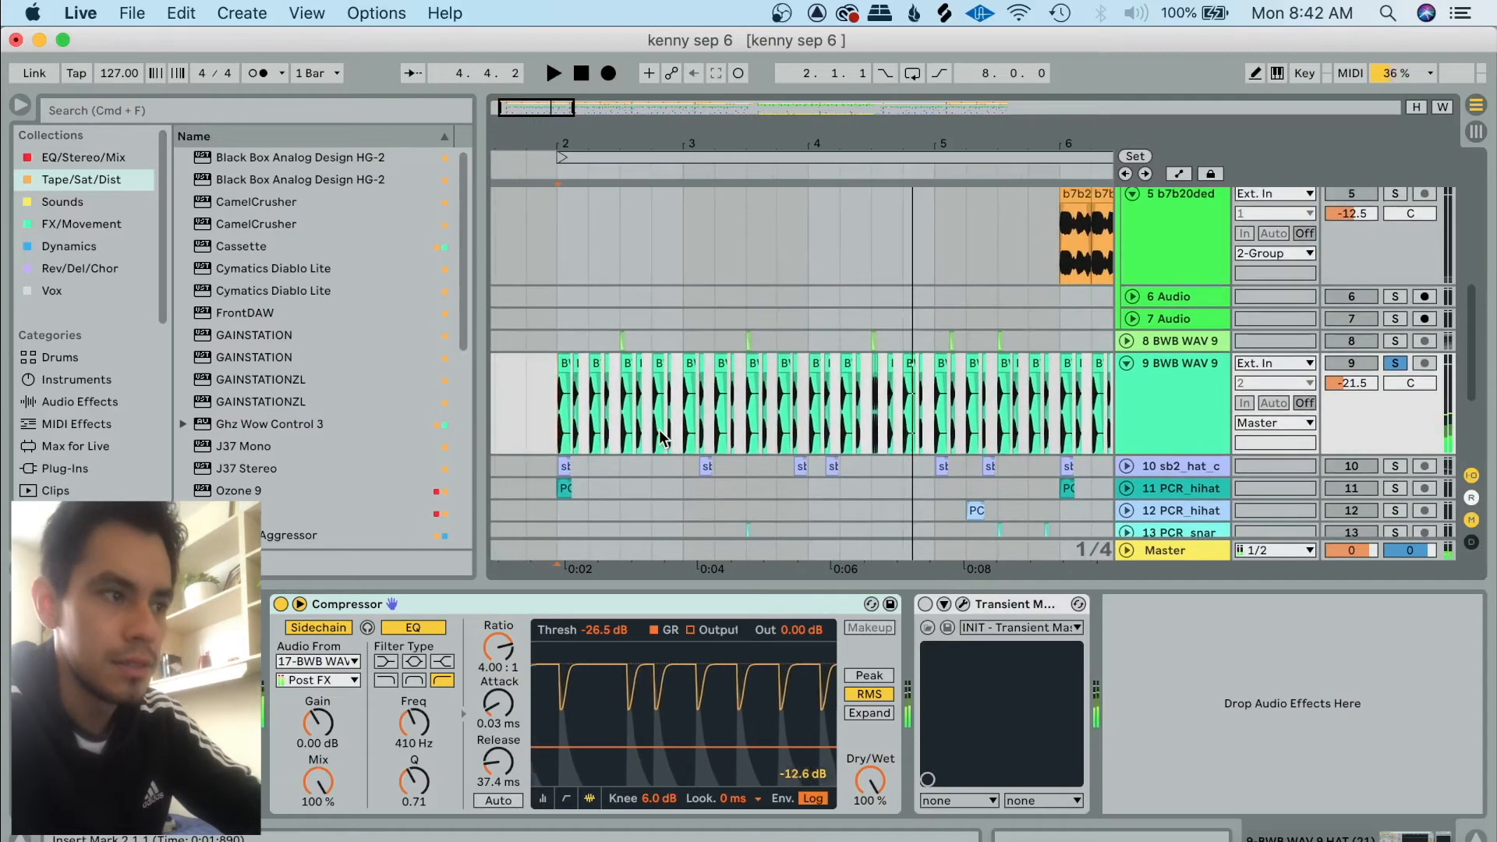
key(plus)
key(plus)
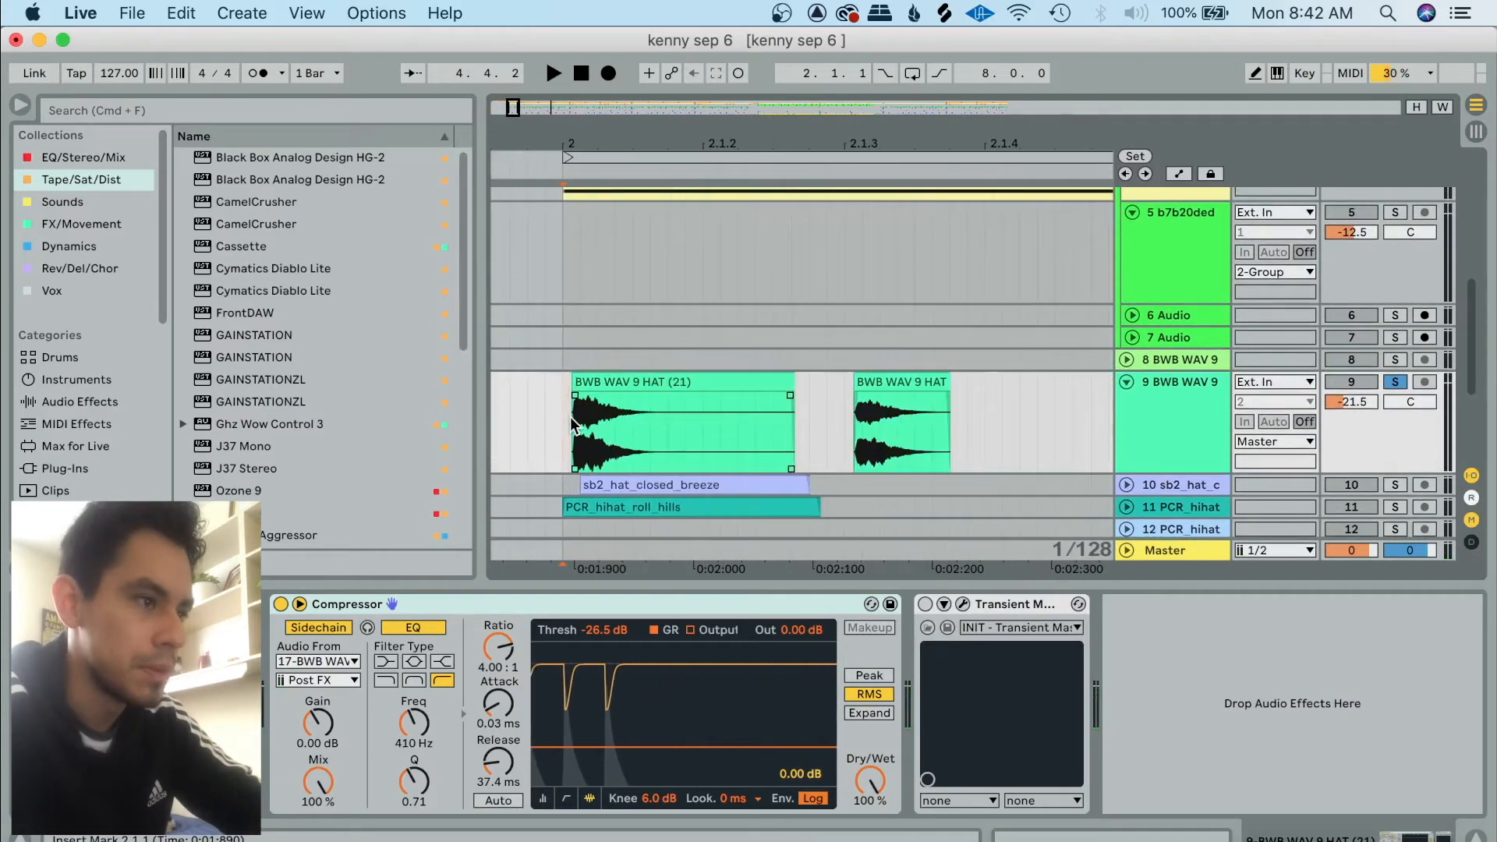
scroll(850, 407, up, 2)
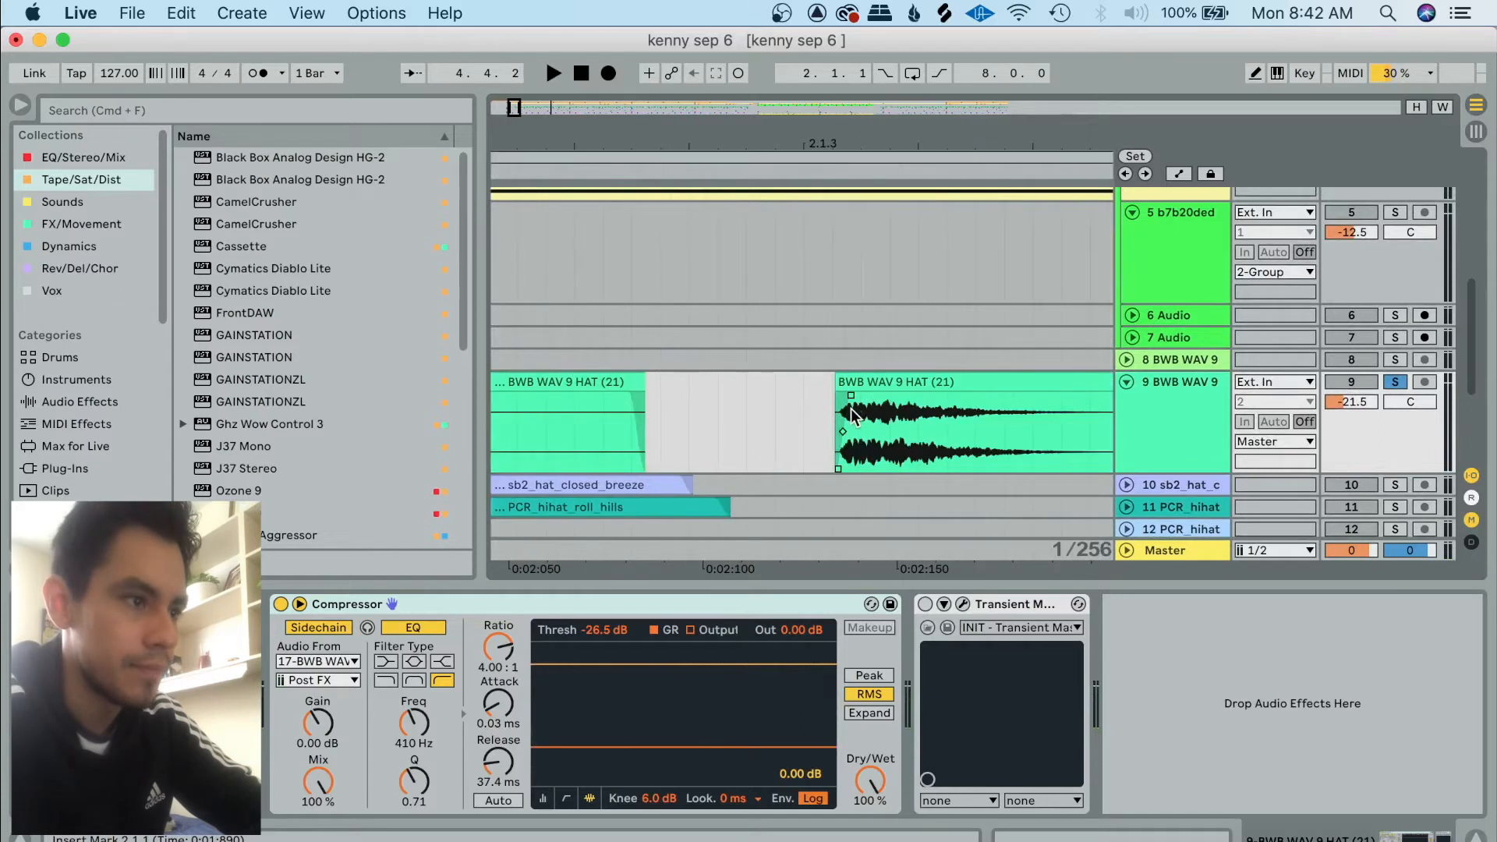
scroll(850, 409, down, 3)
scroll(850, 408, right, 5)
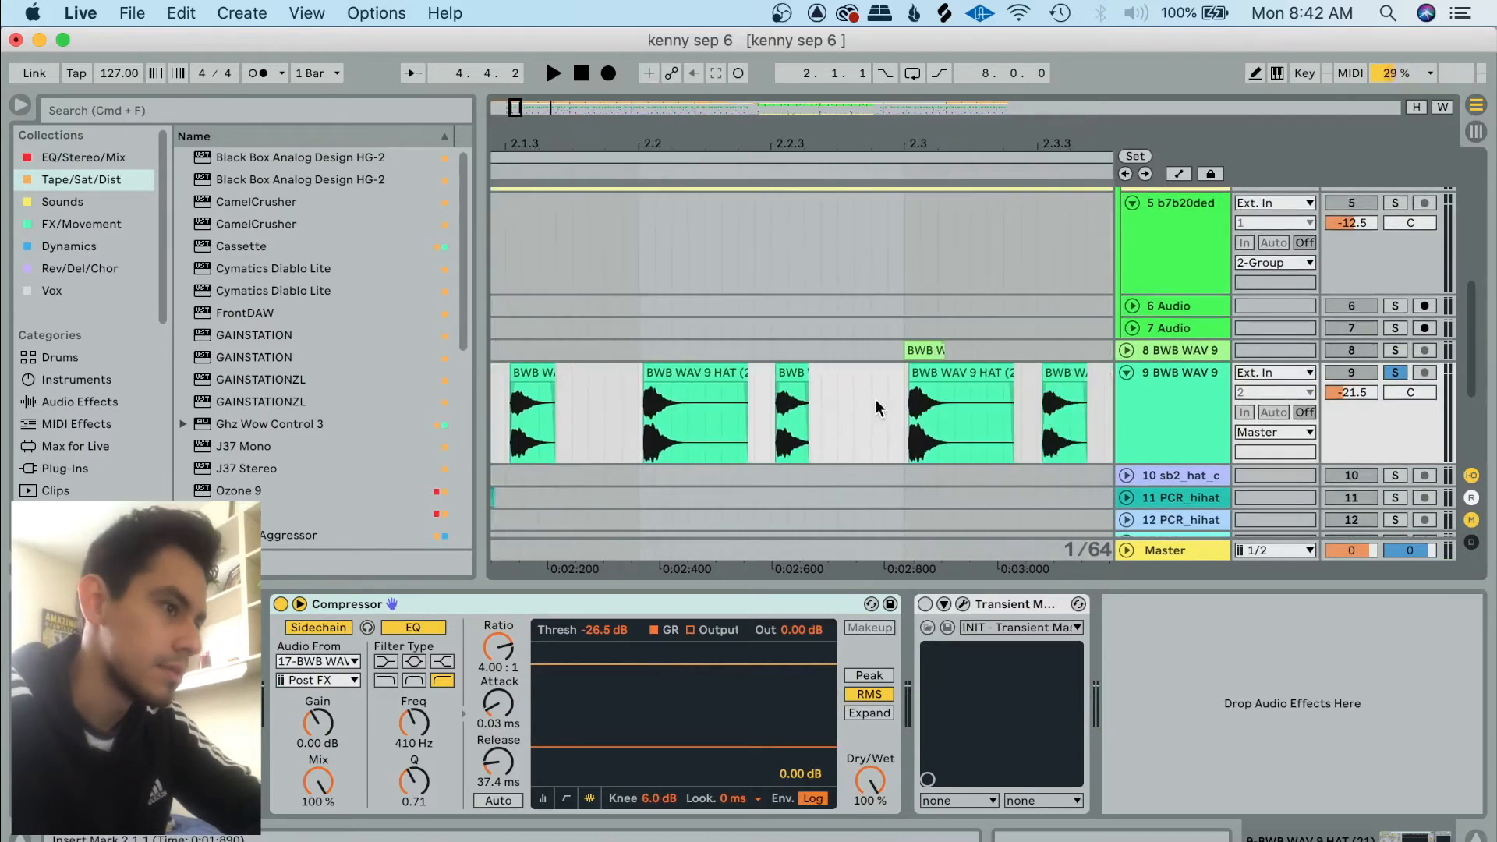
scroll(767, 412, up, 3)
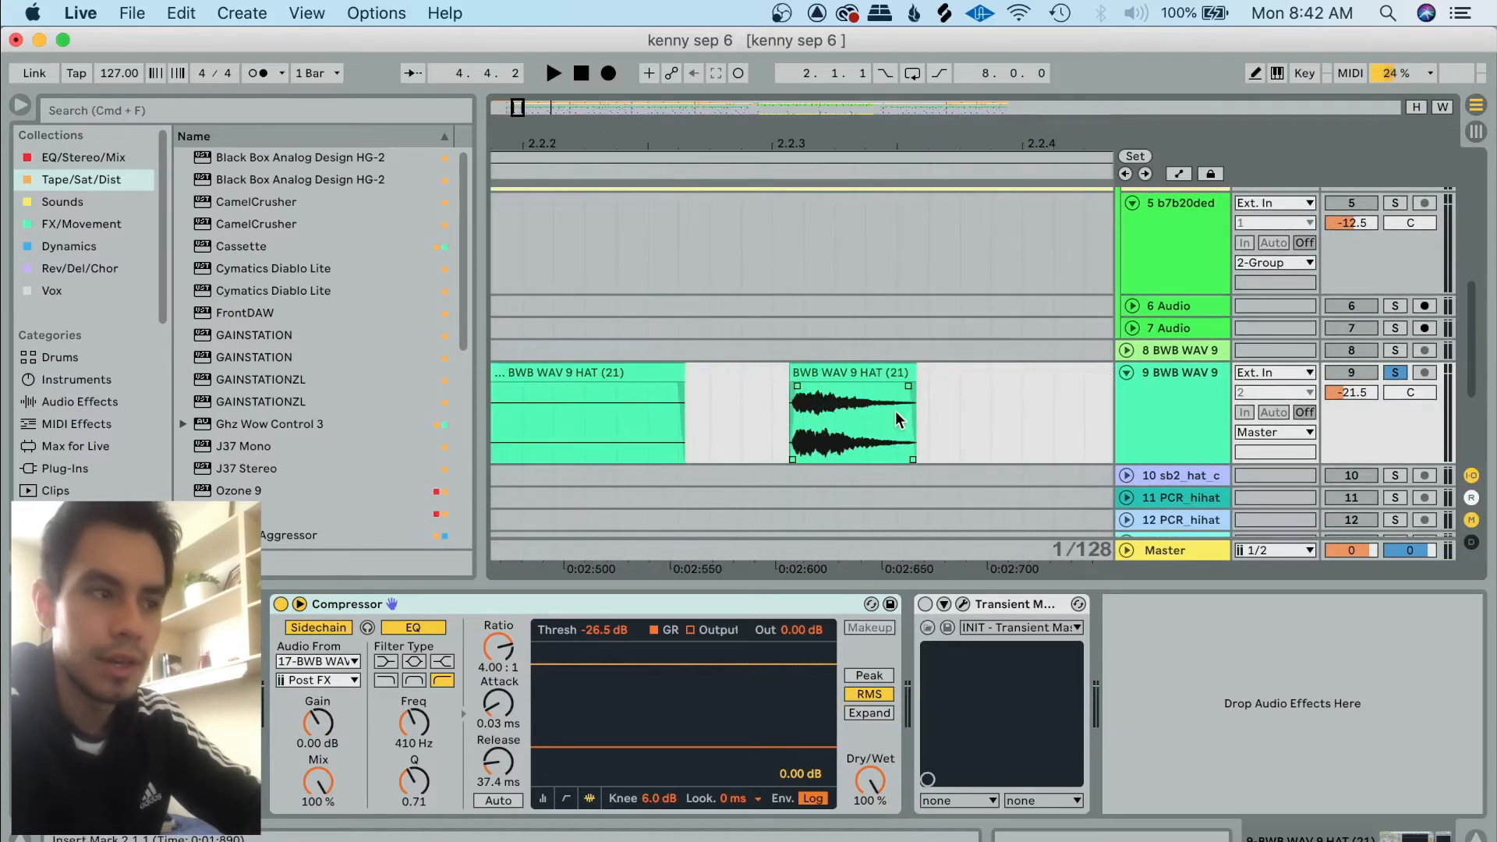
scroll(895, 417, left, 5)
scroll(896, 416, down, 3)
scroll(783, 423, down, 2)
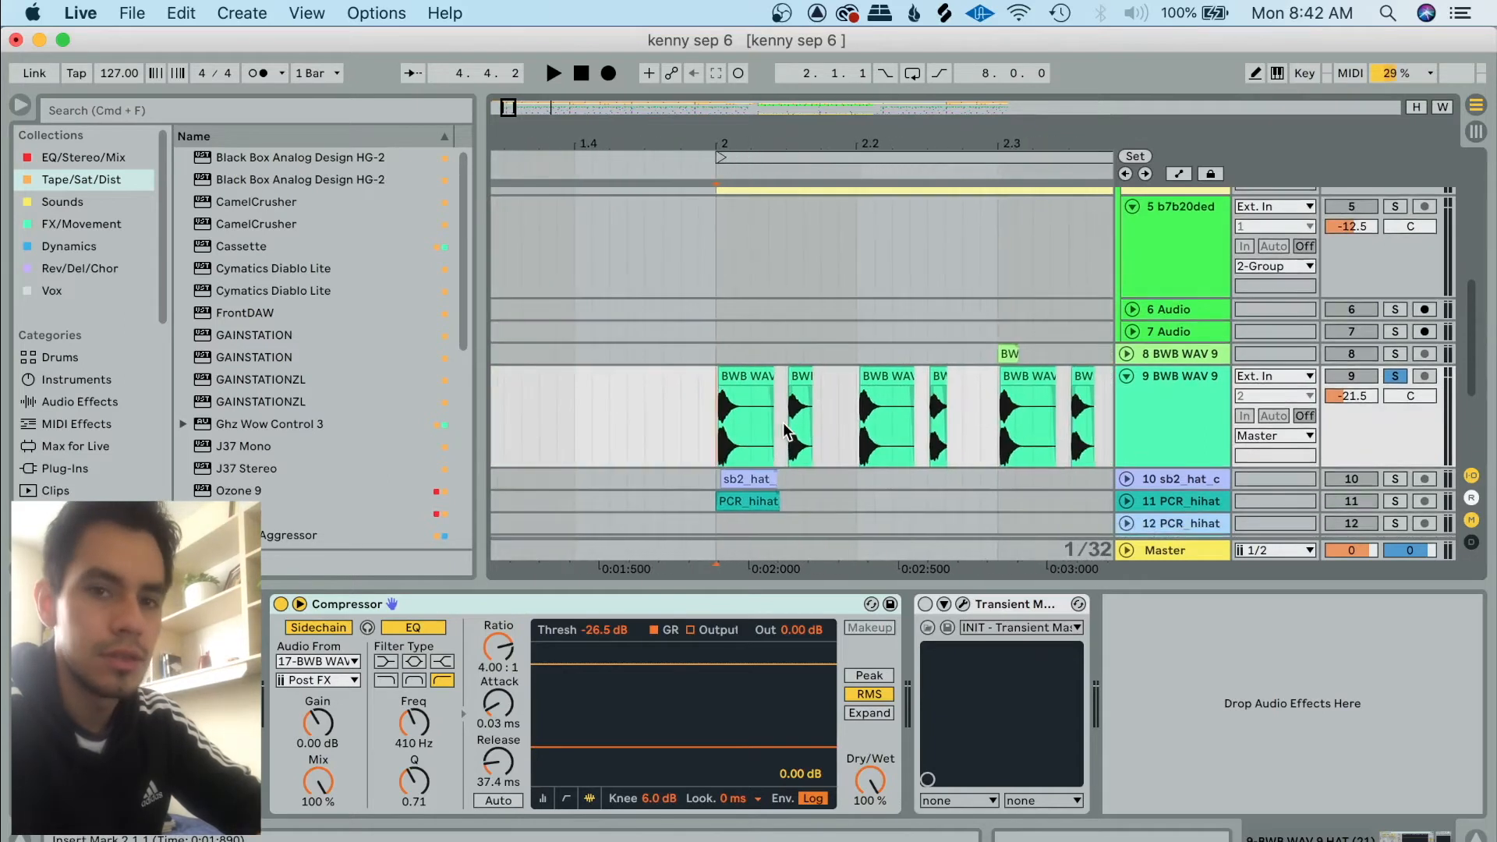
Replay the soloed track 9 hi-hats from bar 2 and select the short hat clip at 2.1.3.
scroll(786, 431, down, 2)
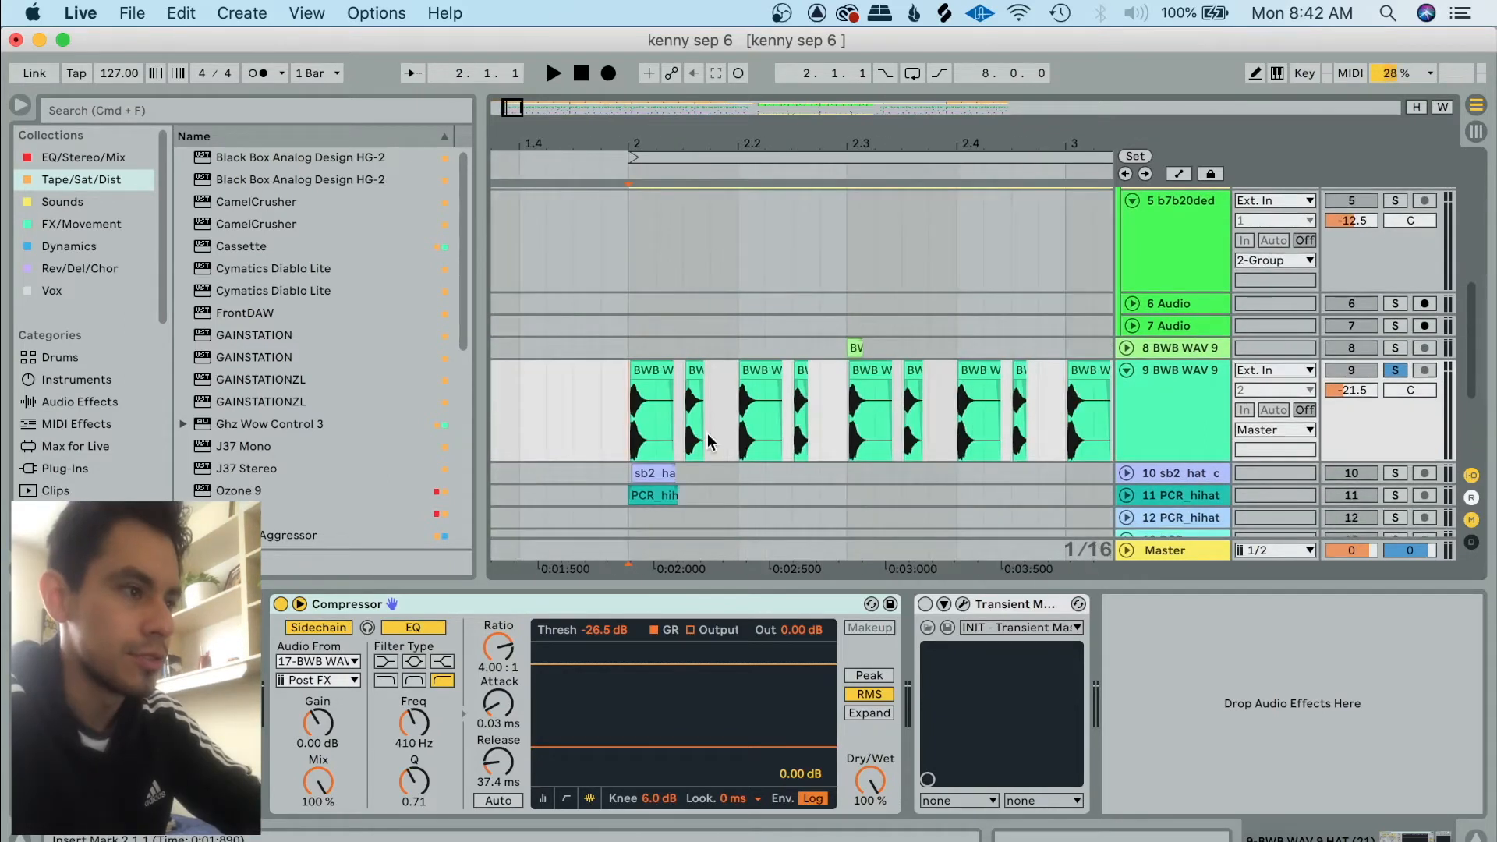
scroll(708, 435, up, 3)
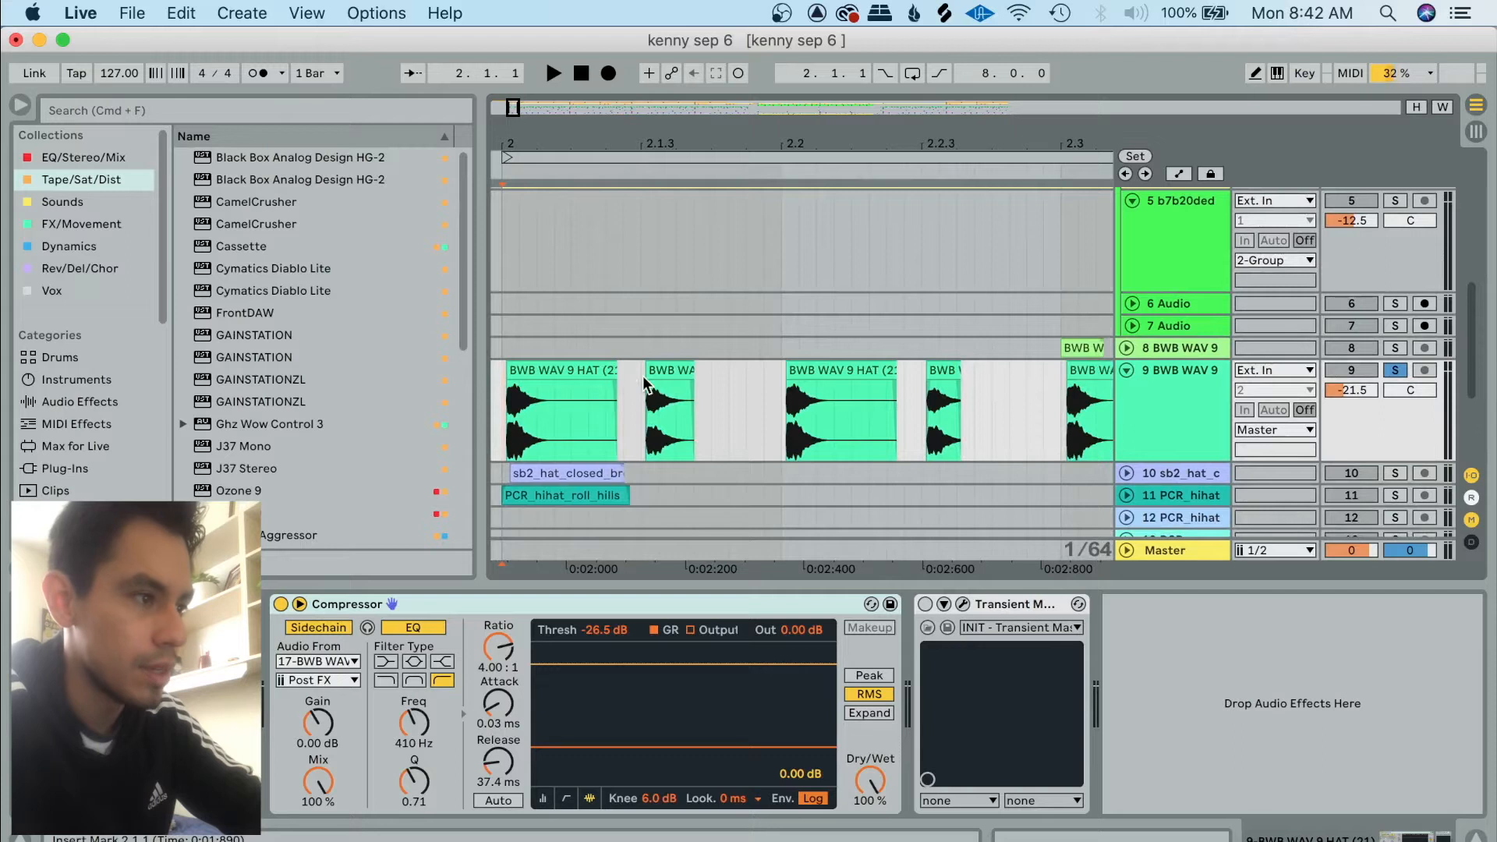
scroll(624, 390, down, 1)
scroll(598, 400, down, 1)
key(space)
scroll(597, 400, down, 3)
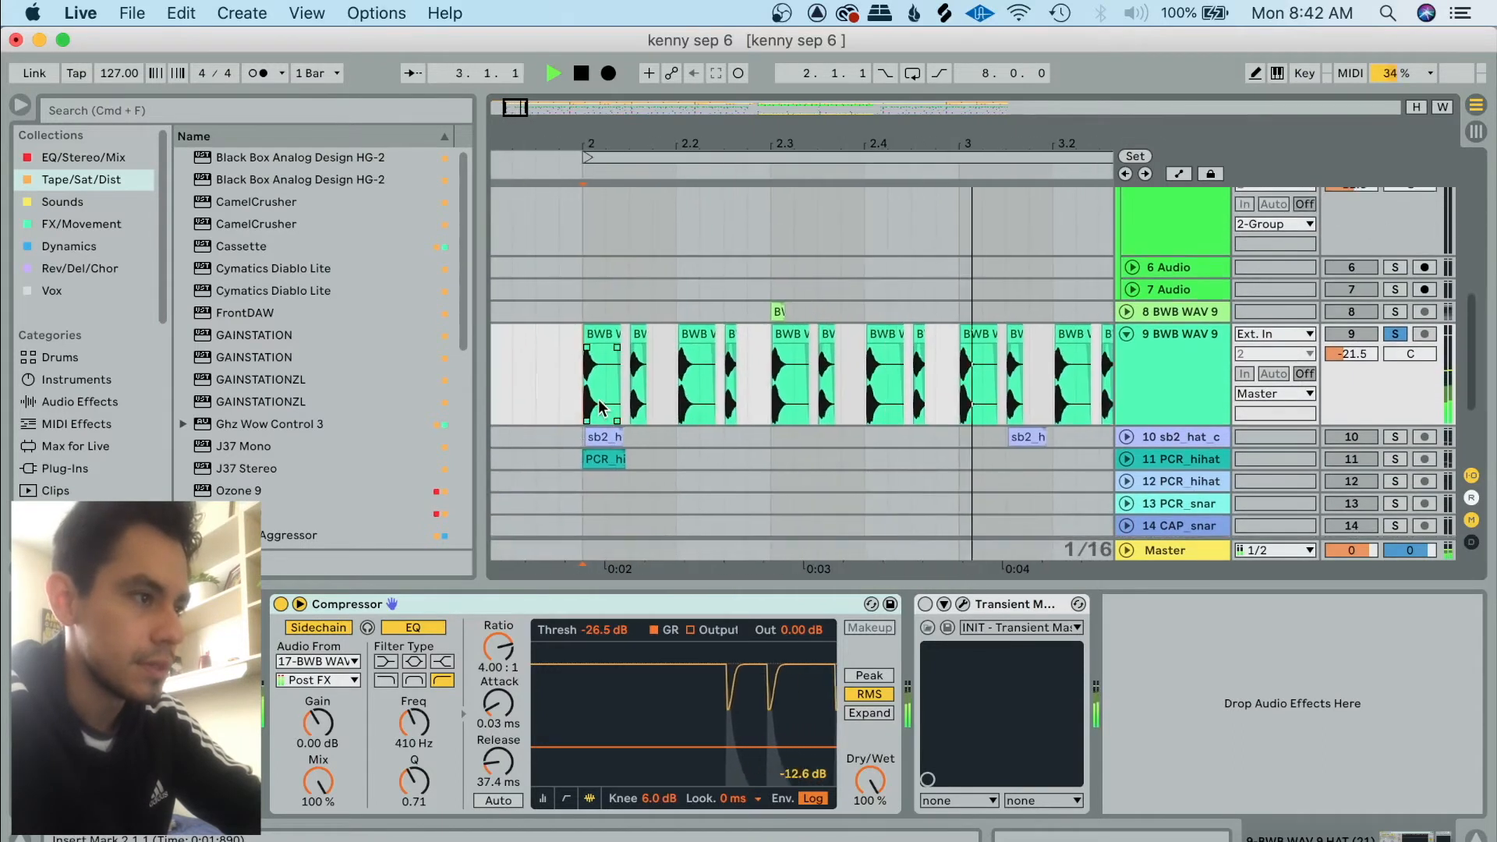
scroll(644, 374, up, 3)
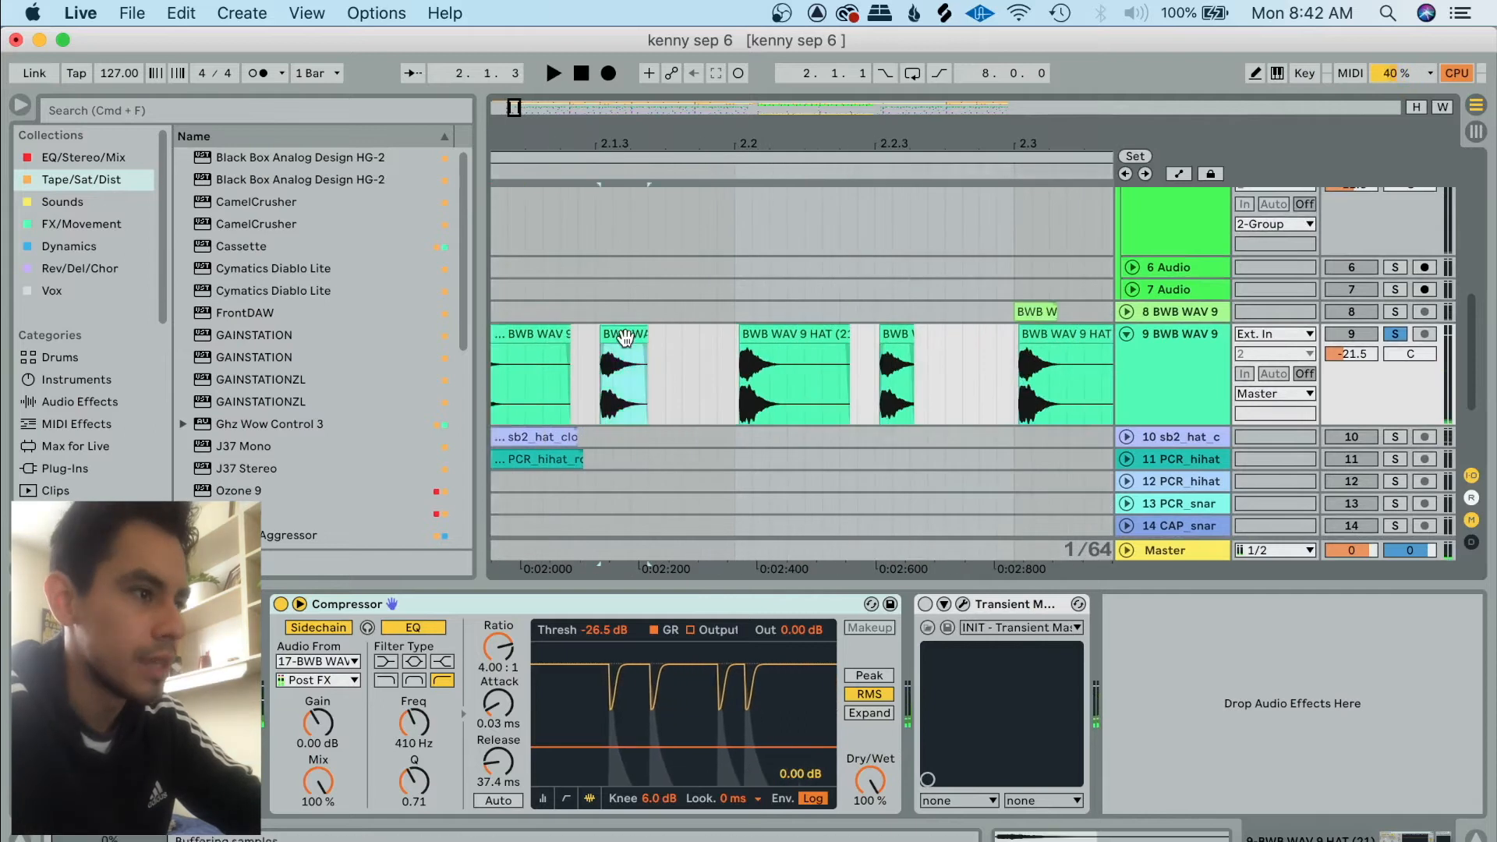
Play the soloed hi-hat pattern on track 9 through bar 2 and expand the closed hat track 10.
scroll(606, 359, down, 3)
key(space)
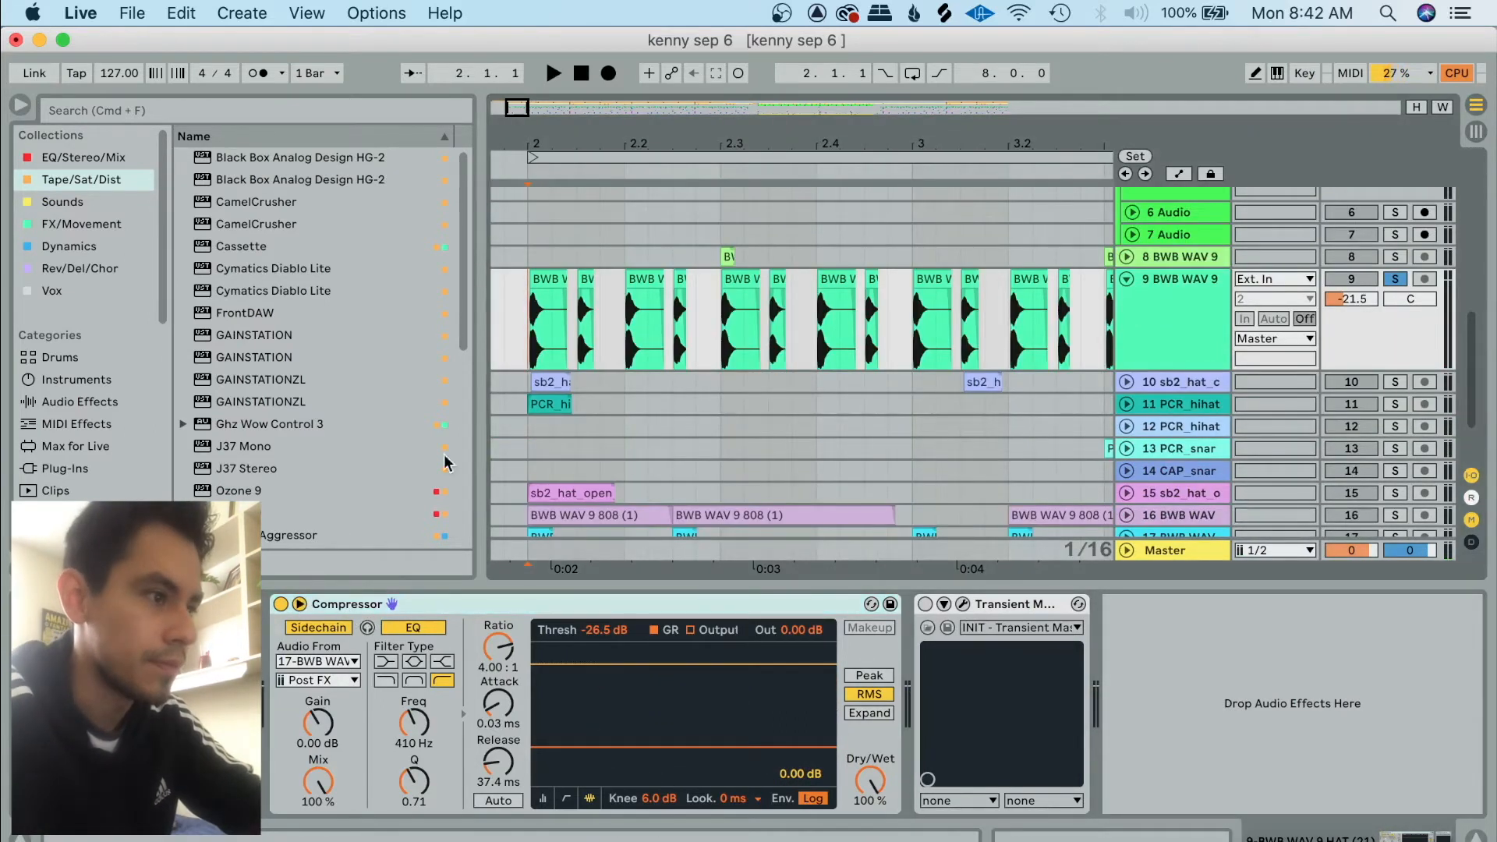
scroll(621, 508, down, 3)
key(s)
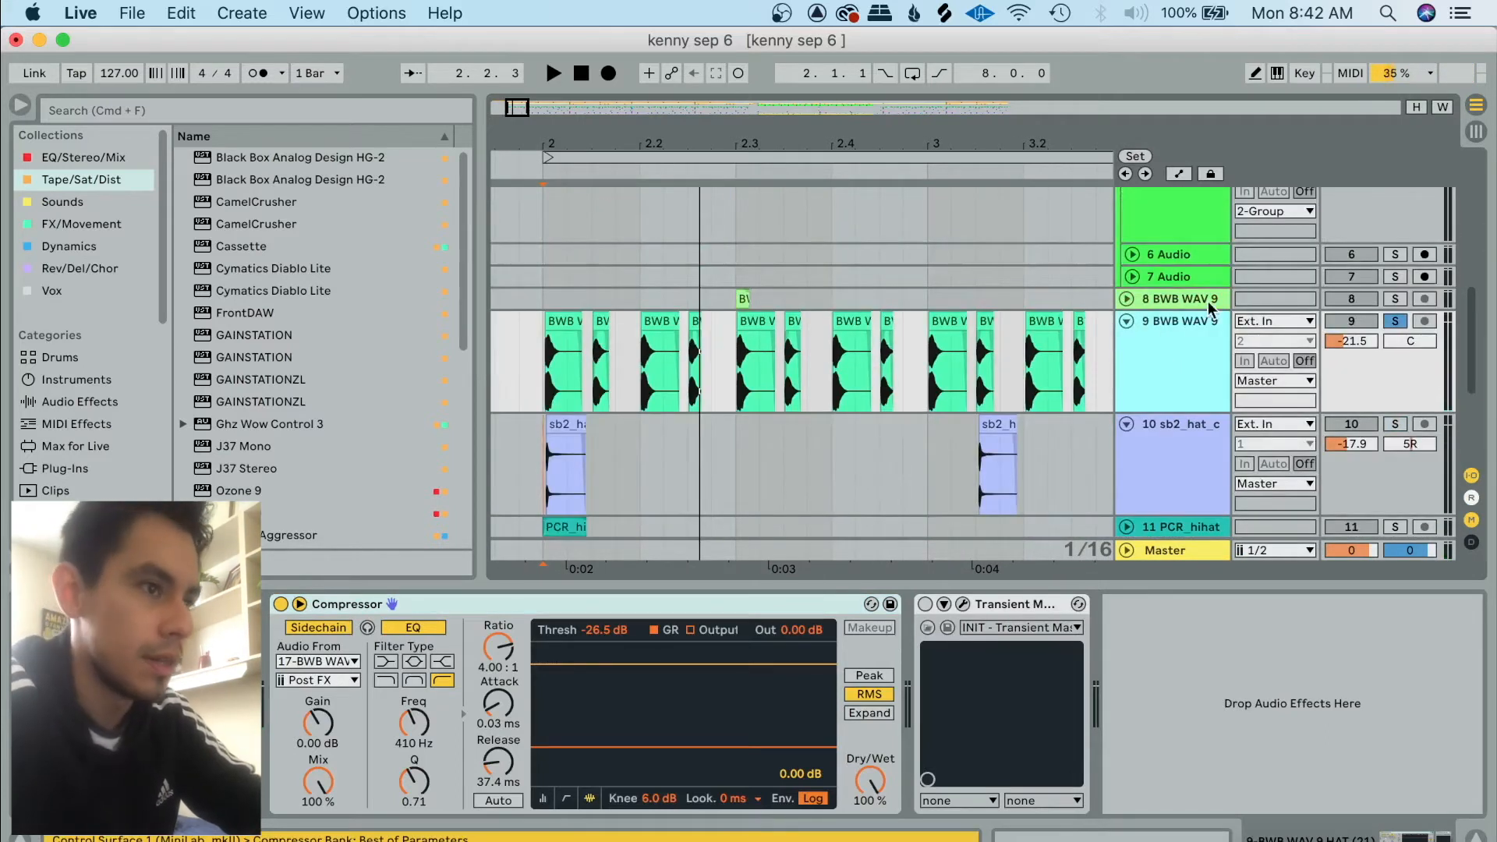
Expand and solo percussion track 8 and play it from just before its clip at 2.3.
click(1128, 300)
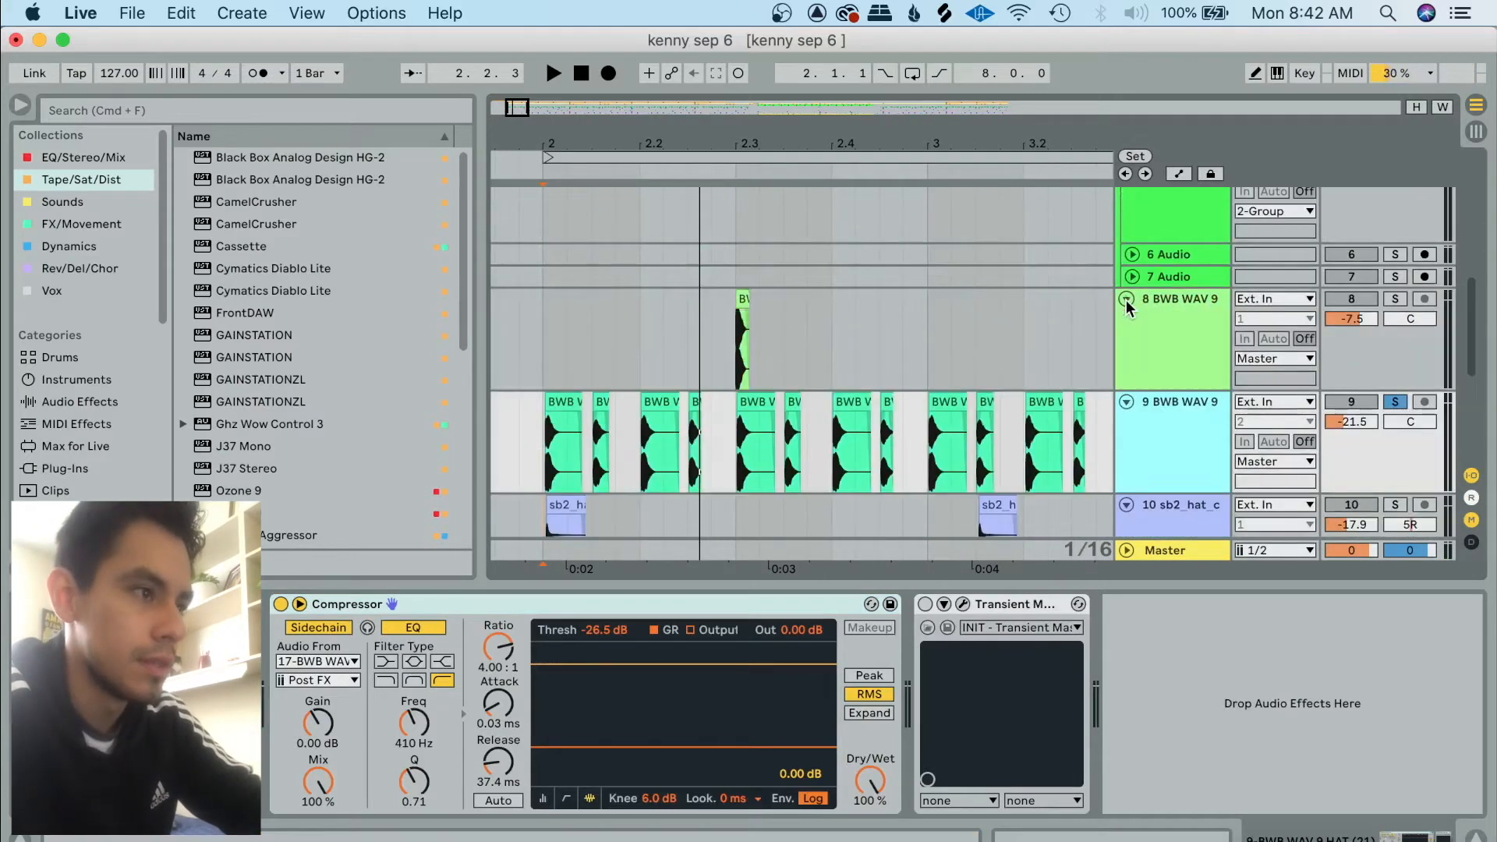
click(724, 347)
key(s)
key(space)
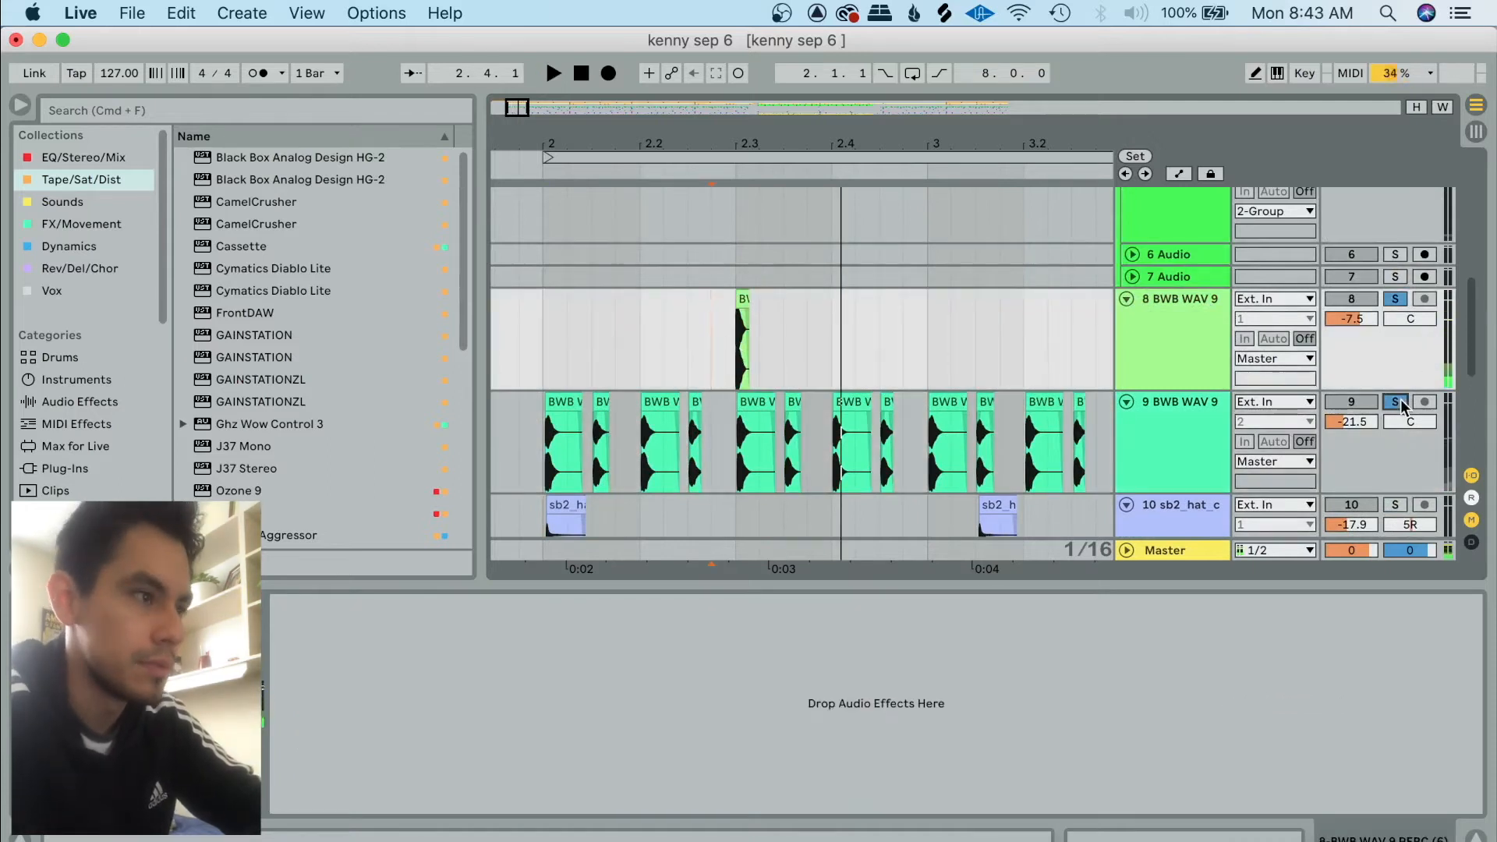
Play the soloed percussion on track 8 together with the track 9 hi-hats from bar 2.
click(551, 348)
key(space)
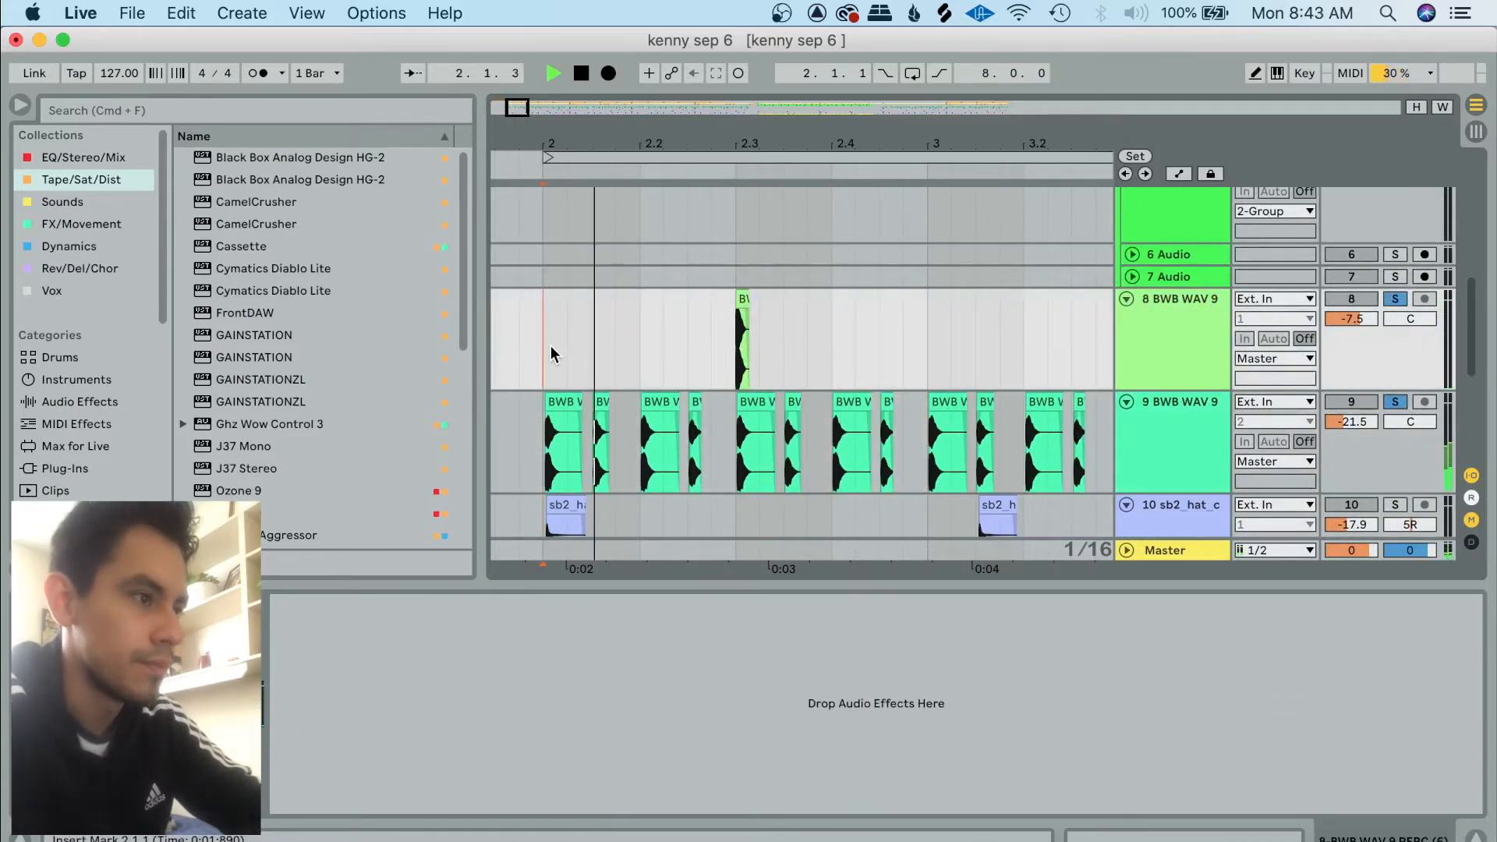
scroll(550, 348, down, 2)
scroll(550, 348, down, 3)
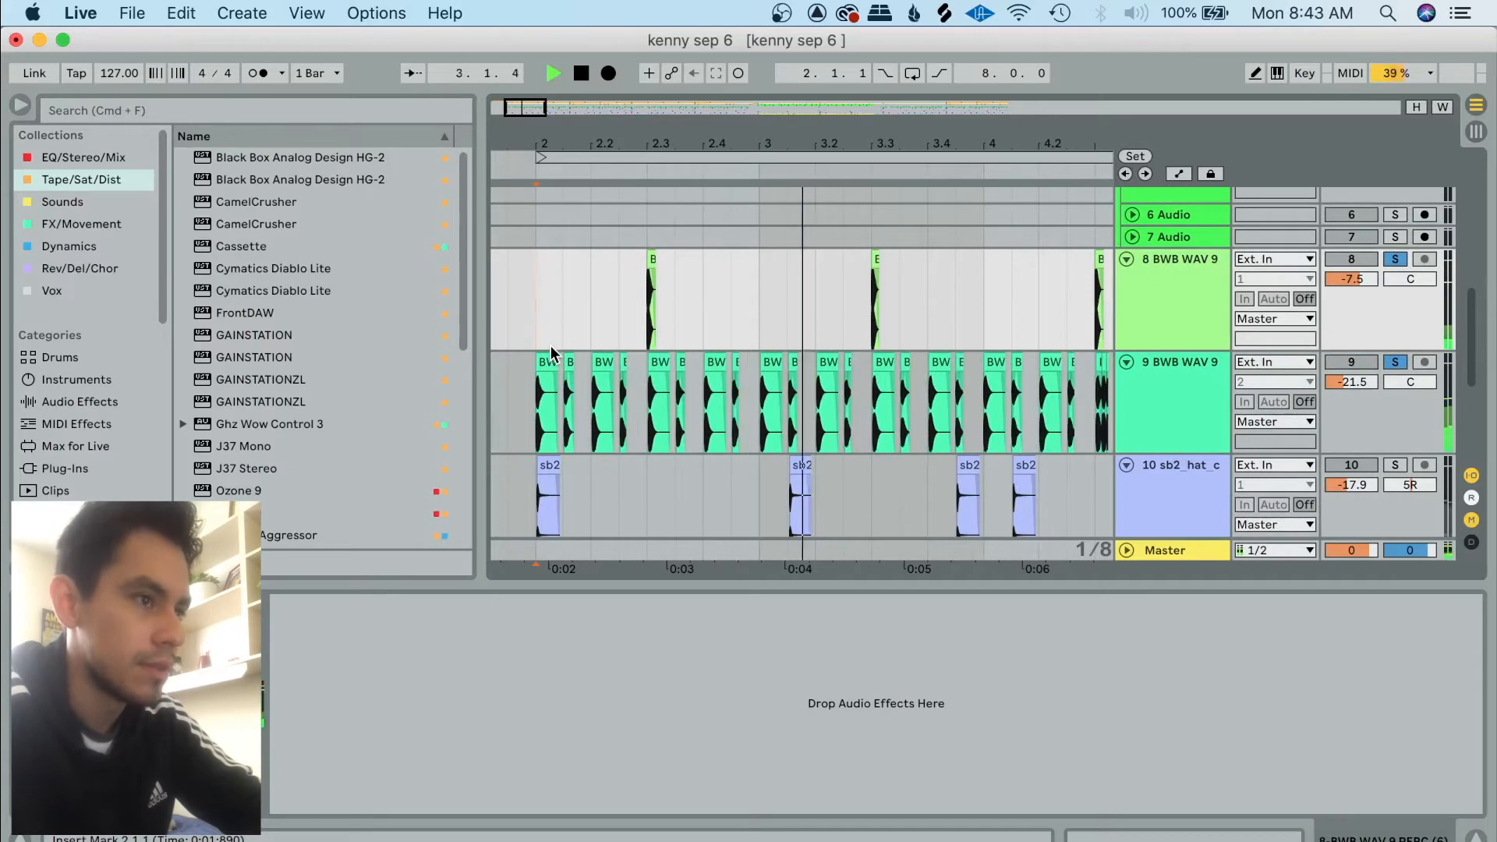
scroll(550, 348, down, 1)
scroll(558, 417, down, 1)
key(space)
Add the closed hat on track 10 to the solo and play it with the track 9 hi-hats from bar 2.
click(554, 443)
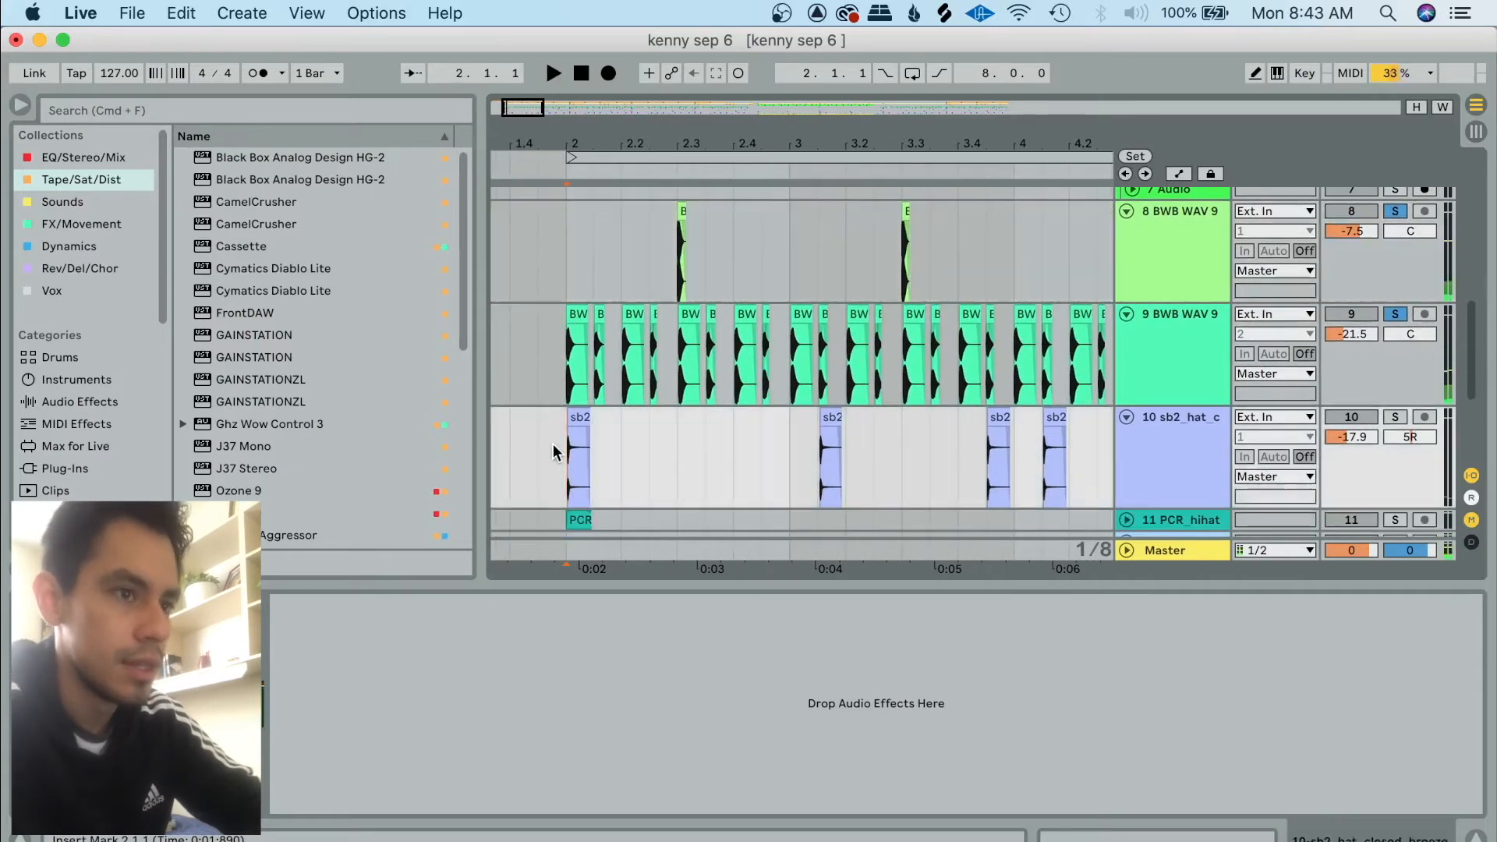
key(s)
scroll(578, 437, up, 5)
scroll(579, 438, up, 1)
scroll(578, 439, down, 2)
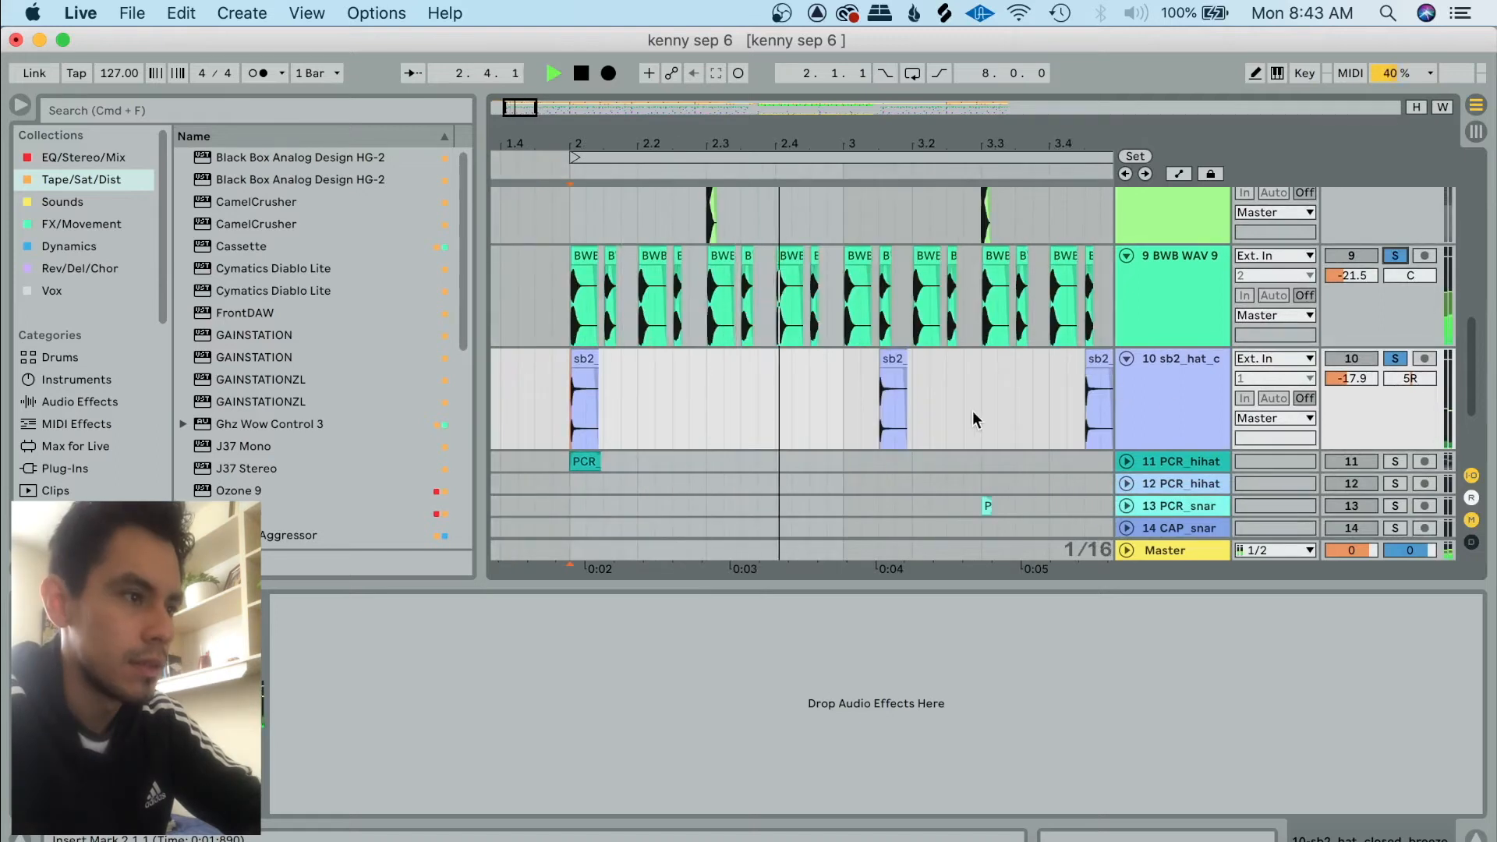
scroll(972, 410, down, 2)
scroll(971, 410, down, 1)
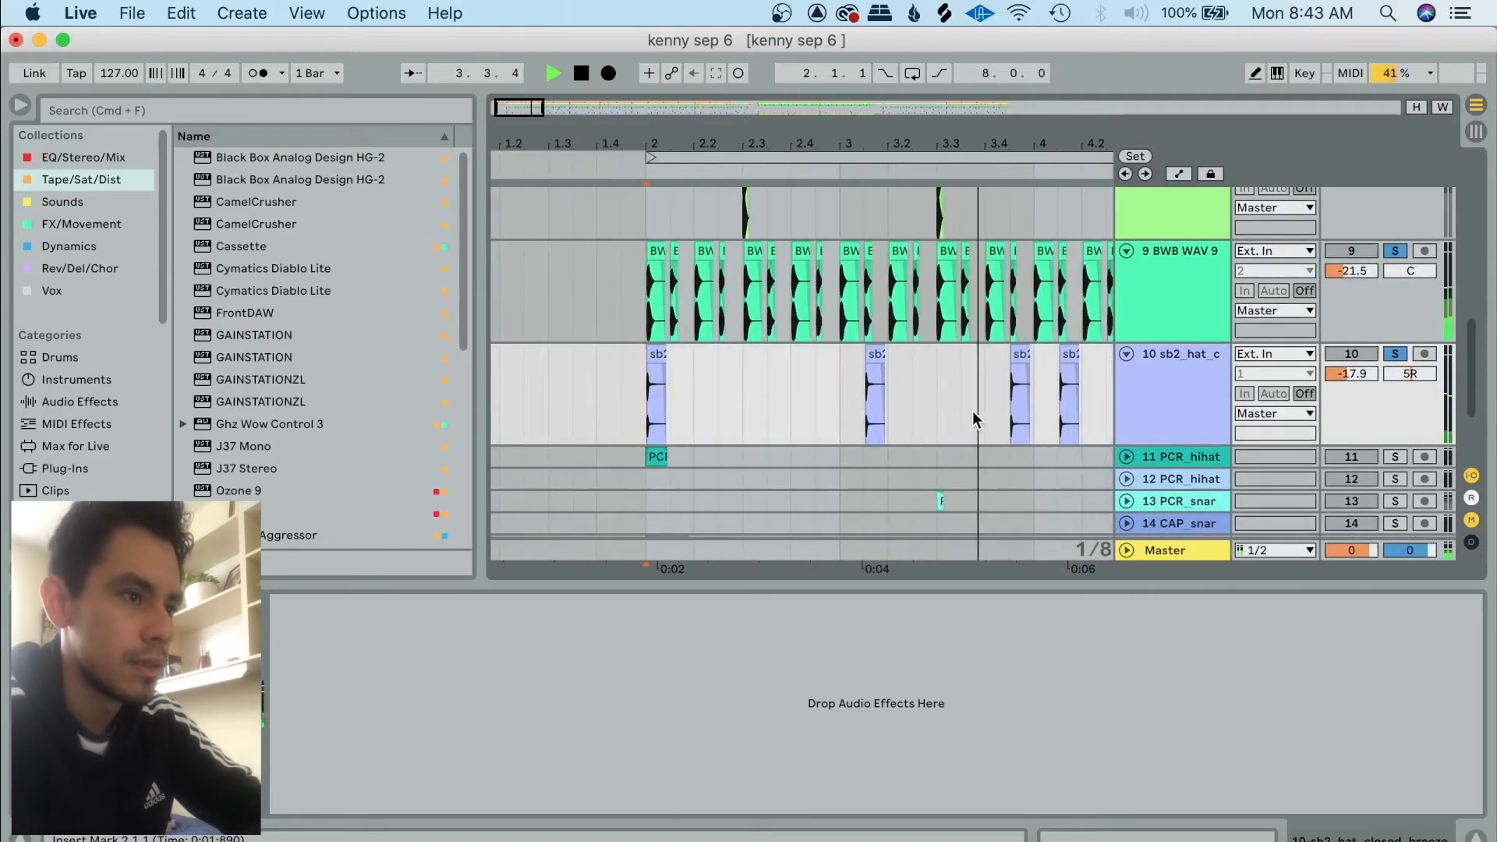
key(space)
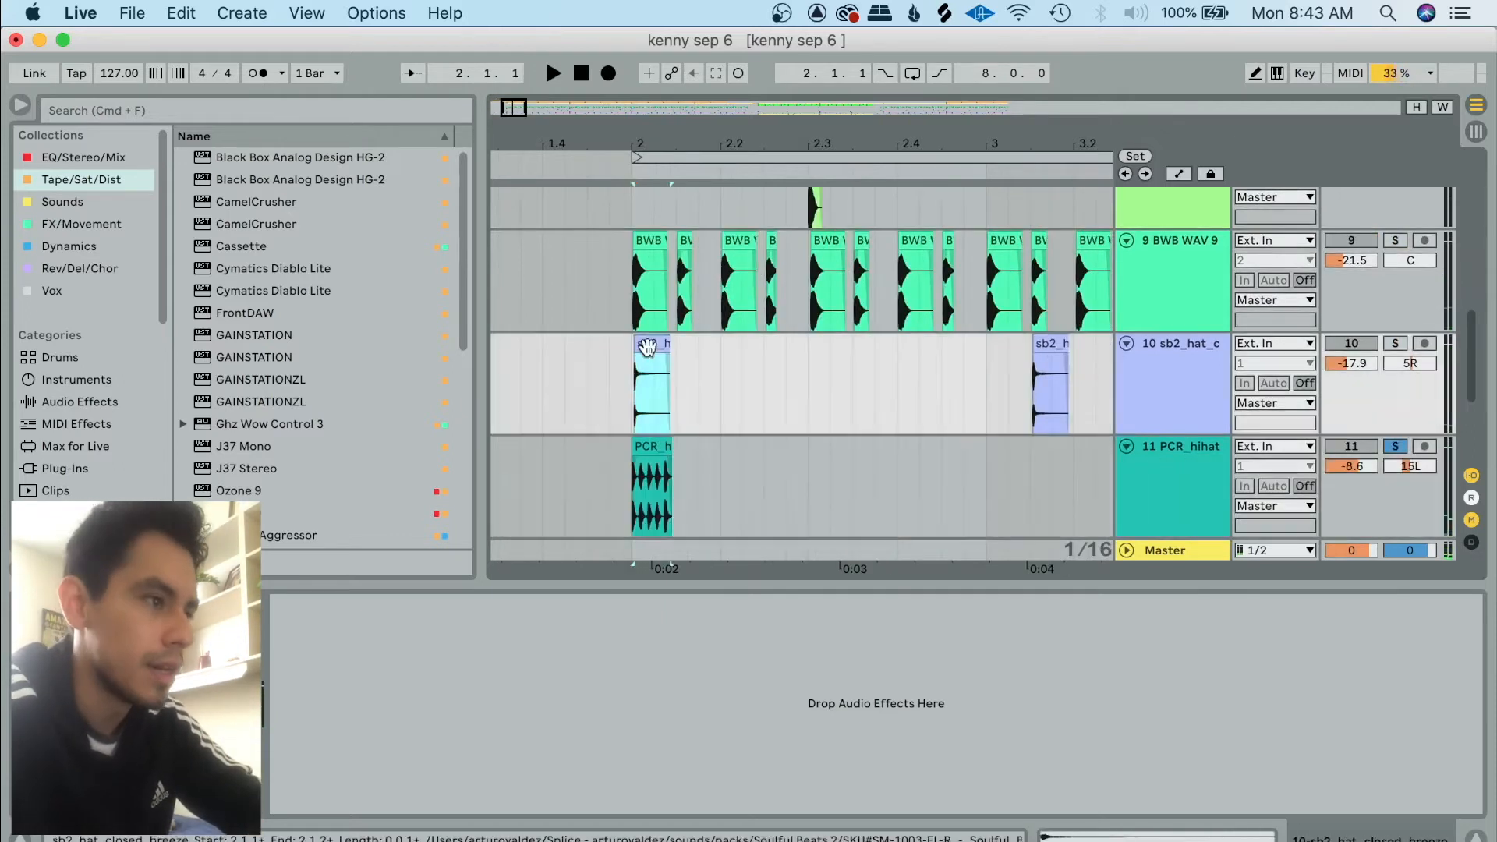
Compare the closed hat on track 10 with the hi-hat roll on track 11, soloing and playing each from bar 2.
key(space)
click(639, 354)
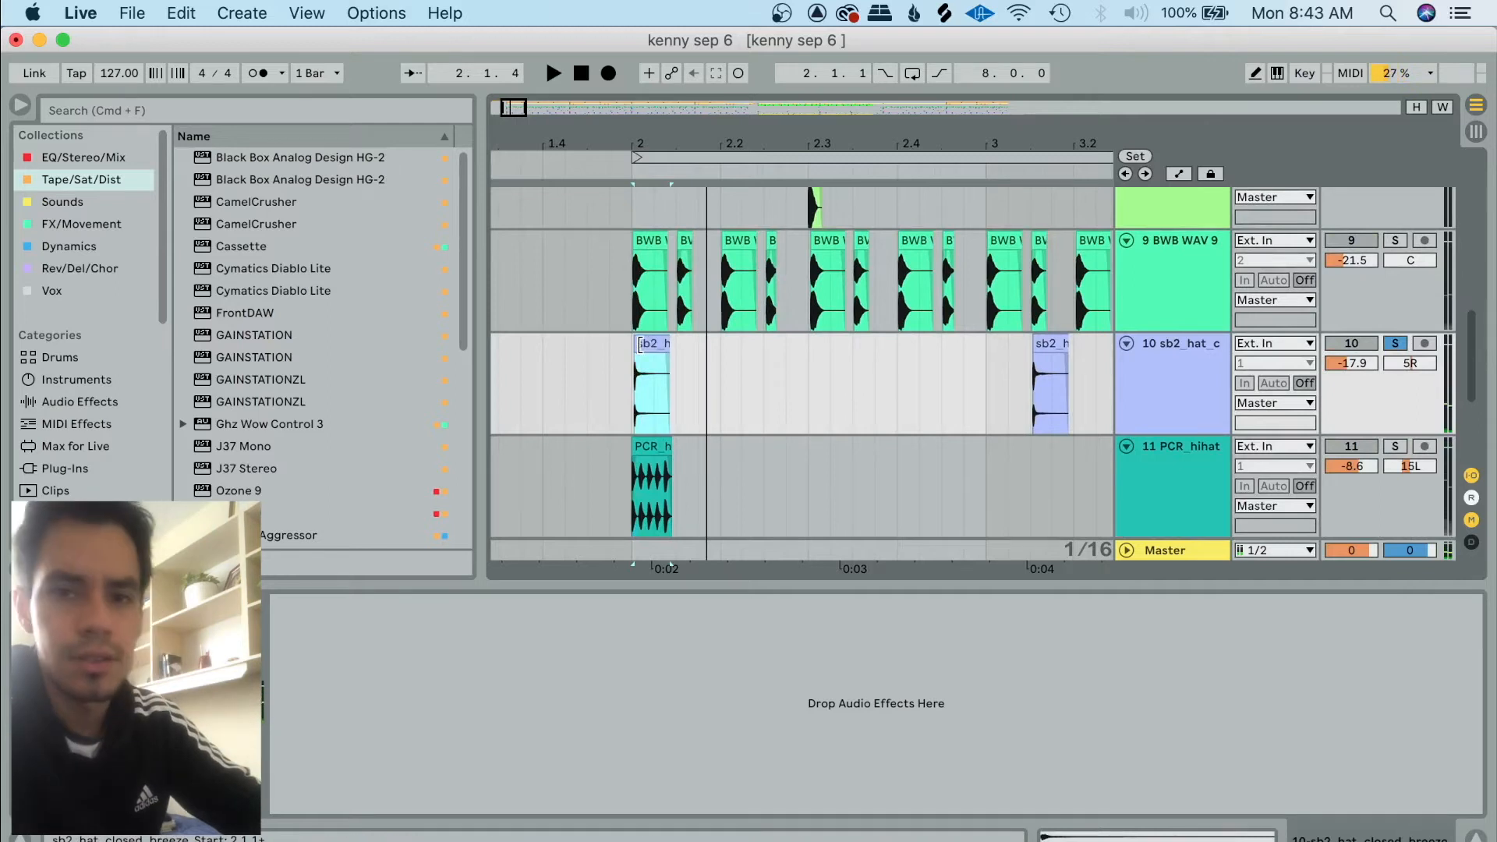
key(space)
scroll(651, 447, down, 1)
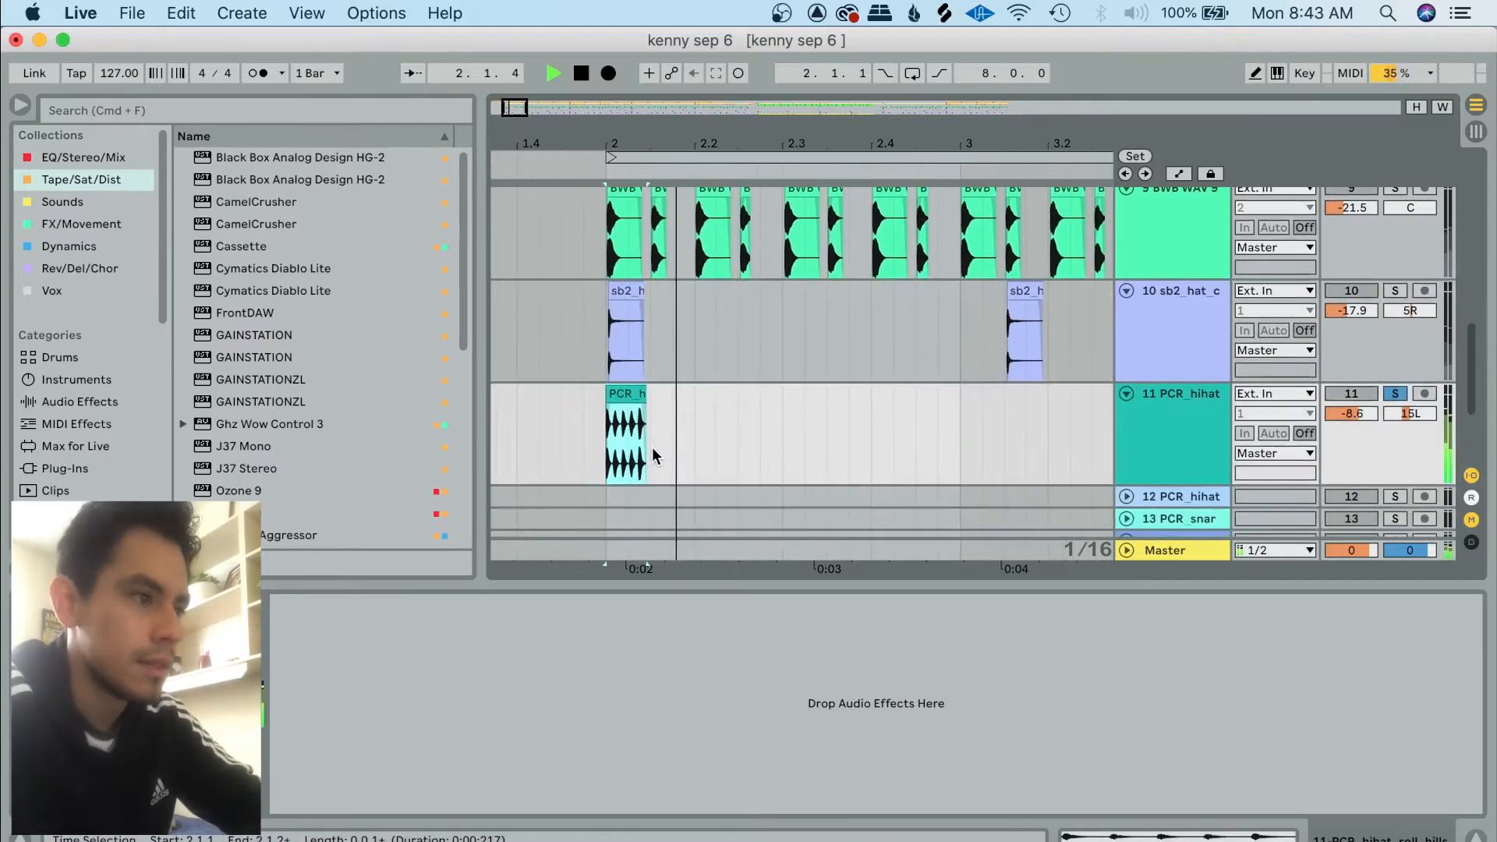
scroll(652, 450, down, 1)
key(space)
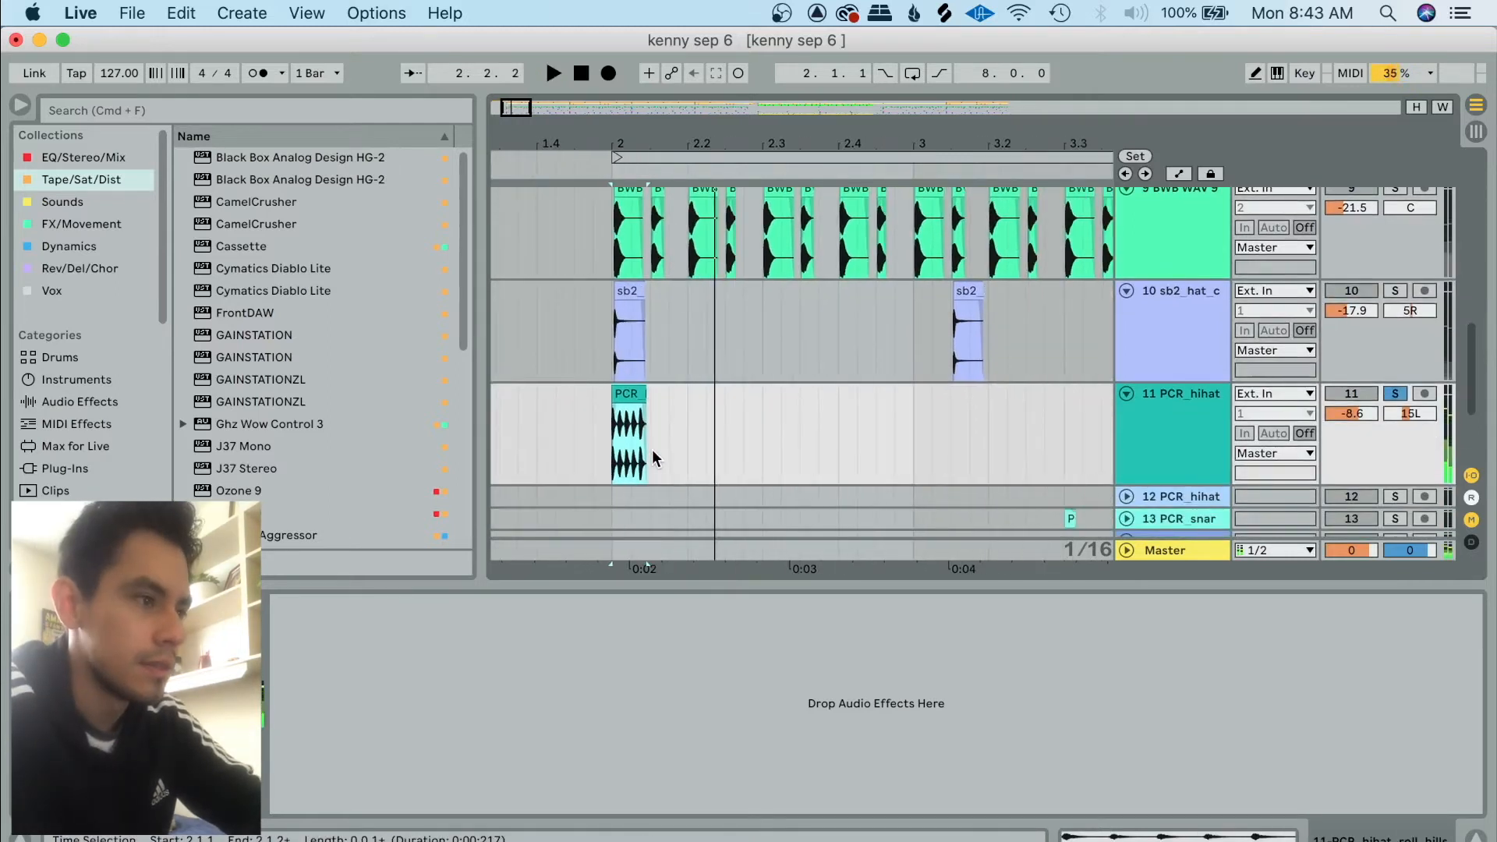
Solo the second hi-hat roll on track 12 and play it from 5.2.
scroll(610, 408, down, 3)
scroll(609, 407, down, 3)
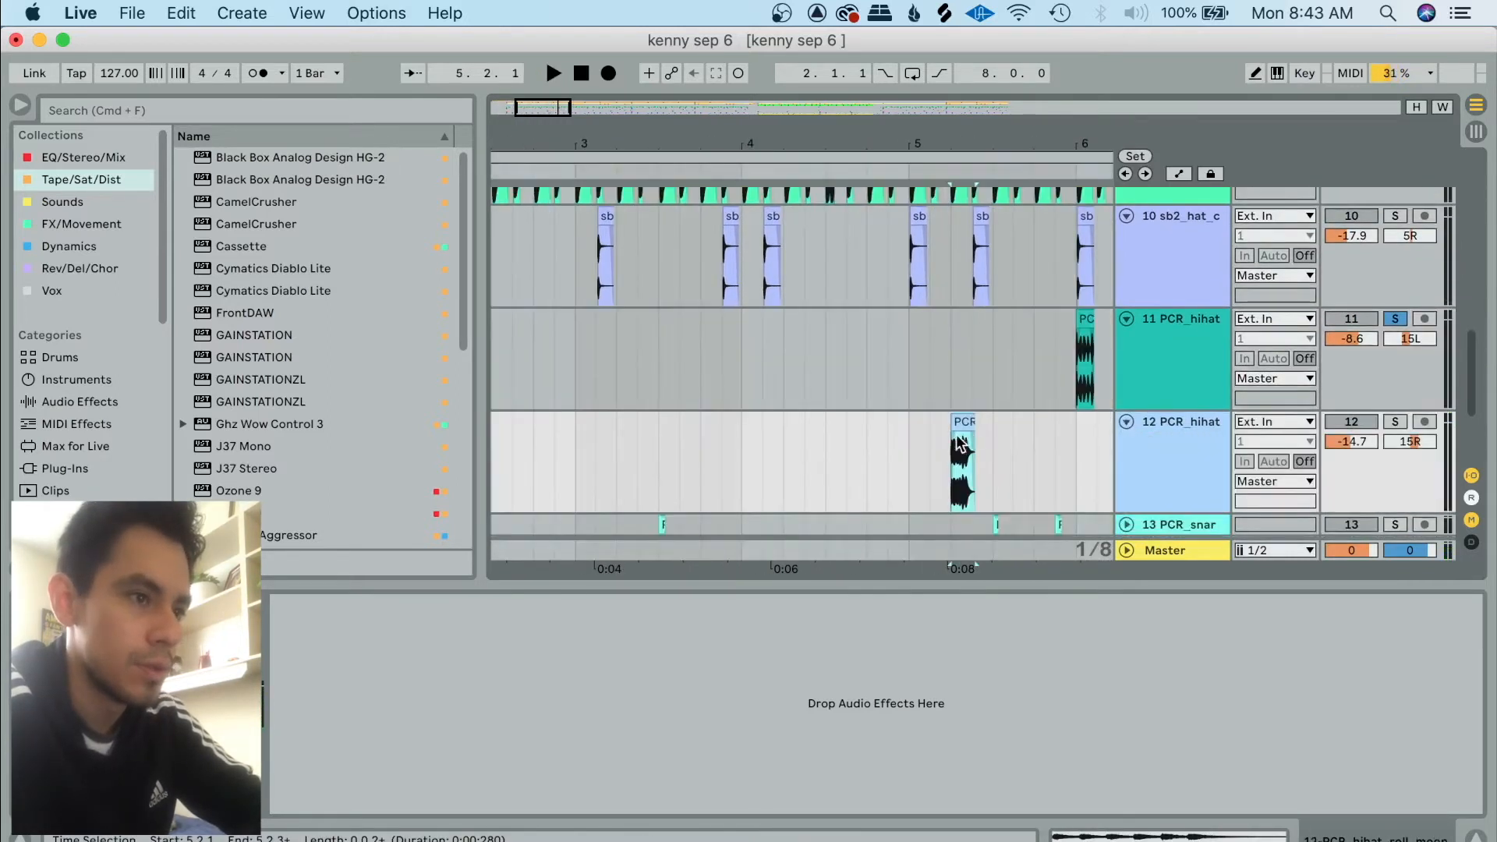
key(s)
key(space)
key(minus)
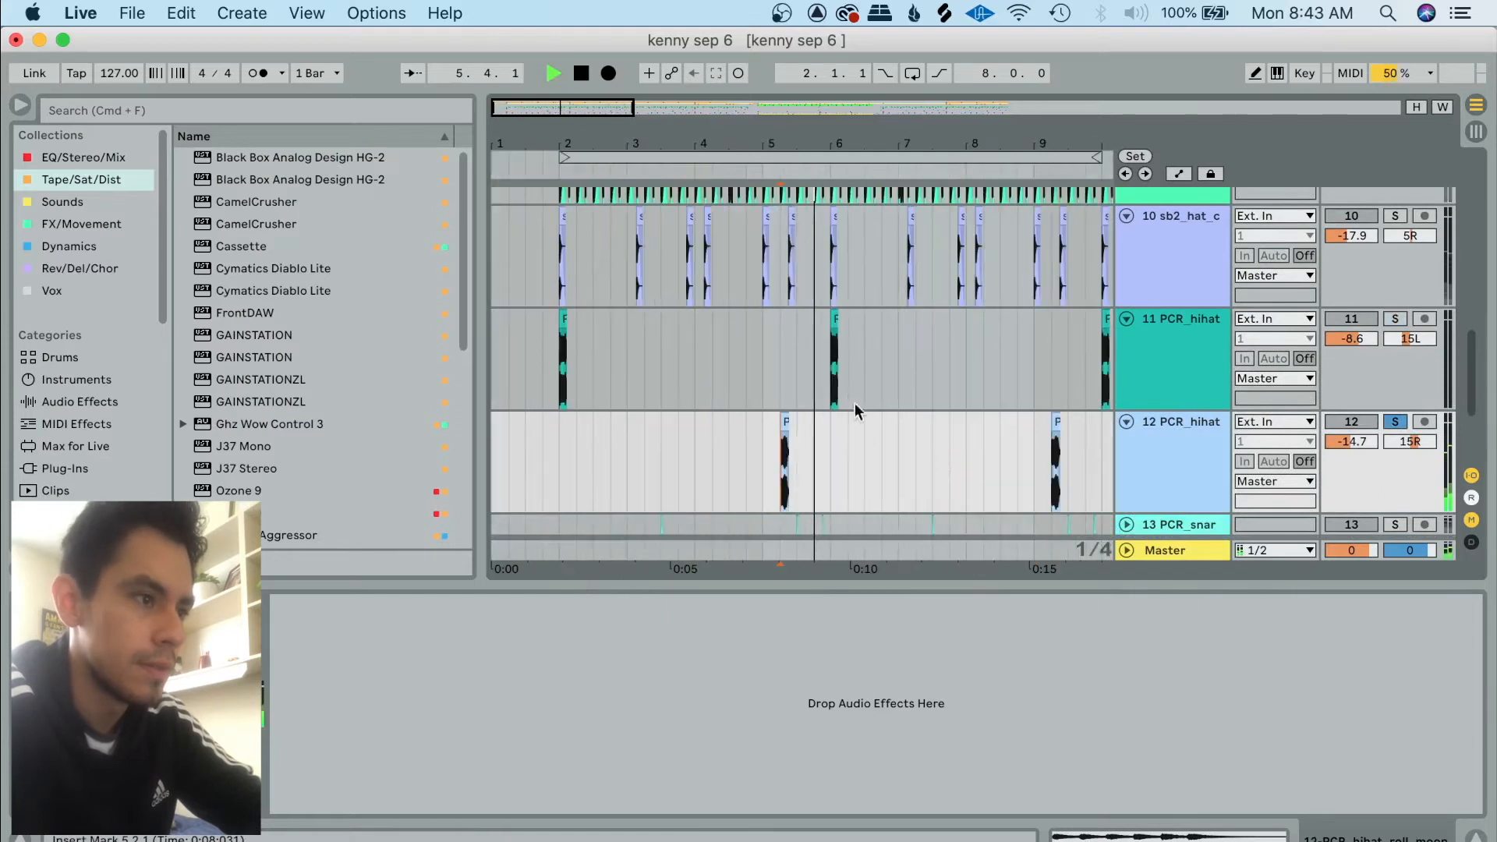
key(space)
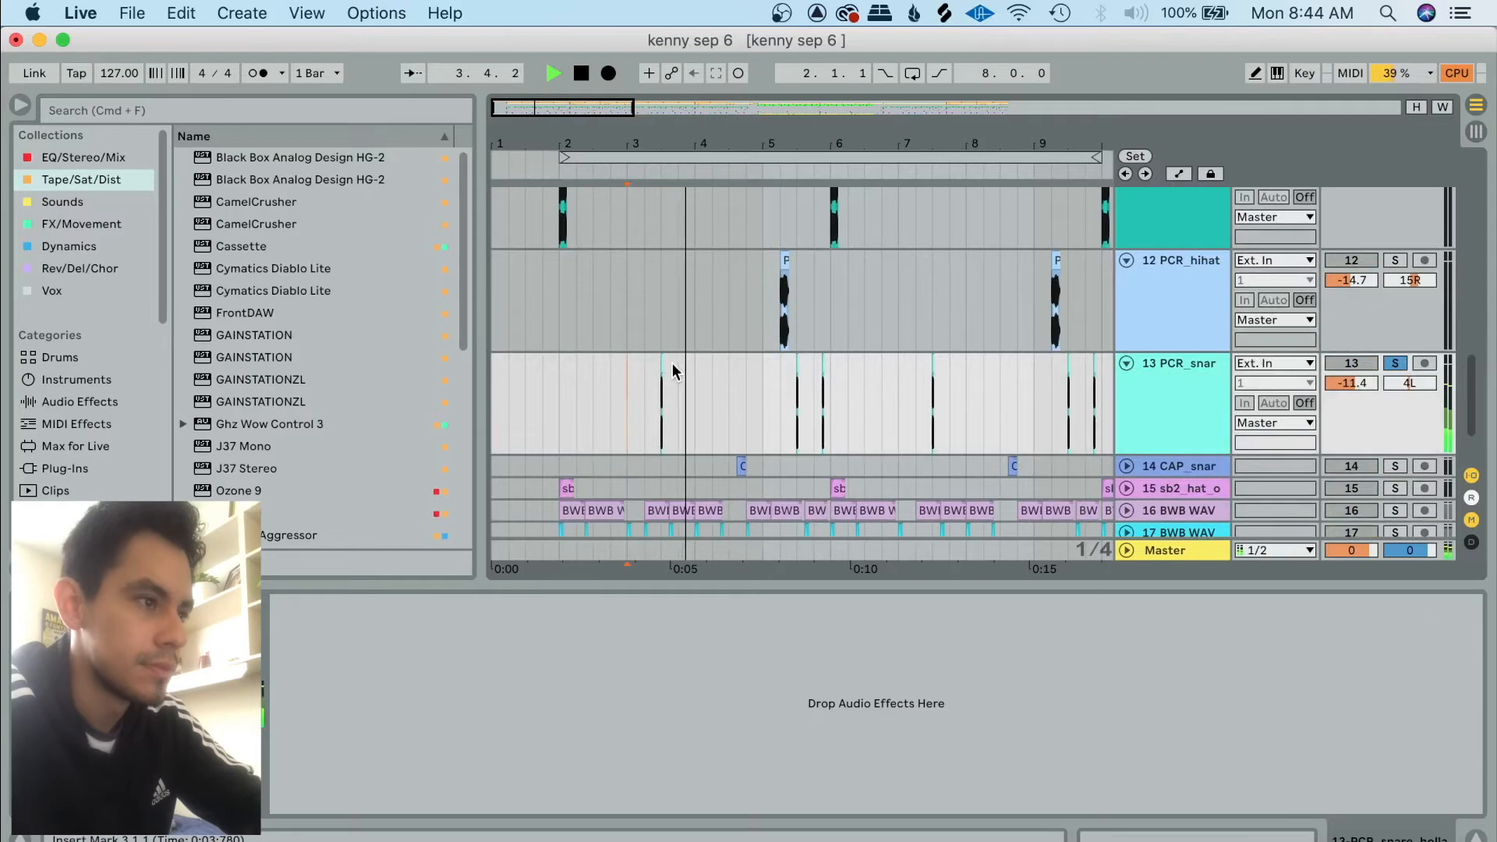
Expand snare track 14, solo it alongside snare track 13, and play both from bar 3.
key(space)
click(1127, 465)
key(space)
click(1392, 446)
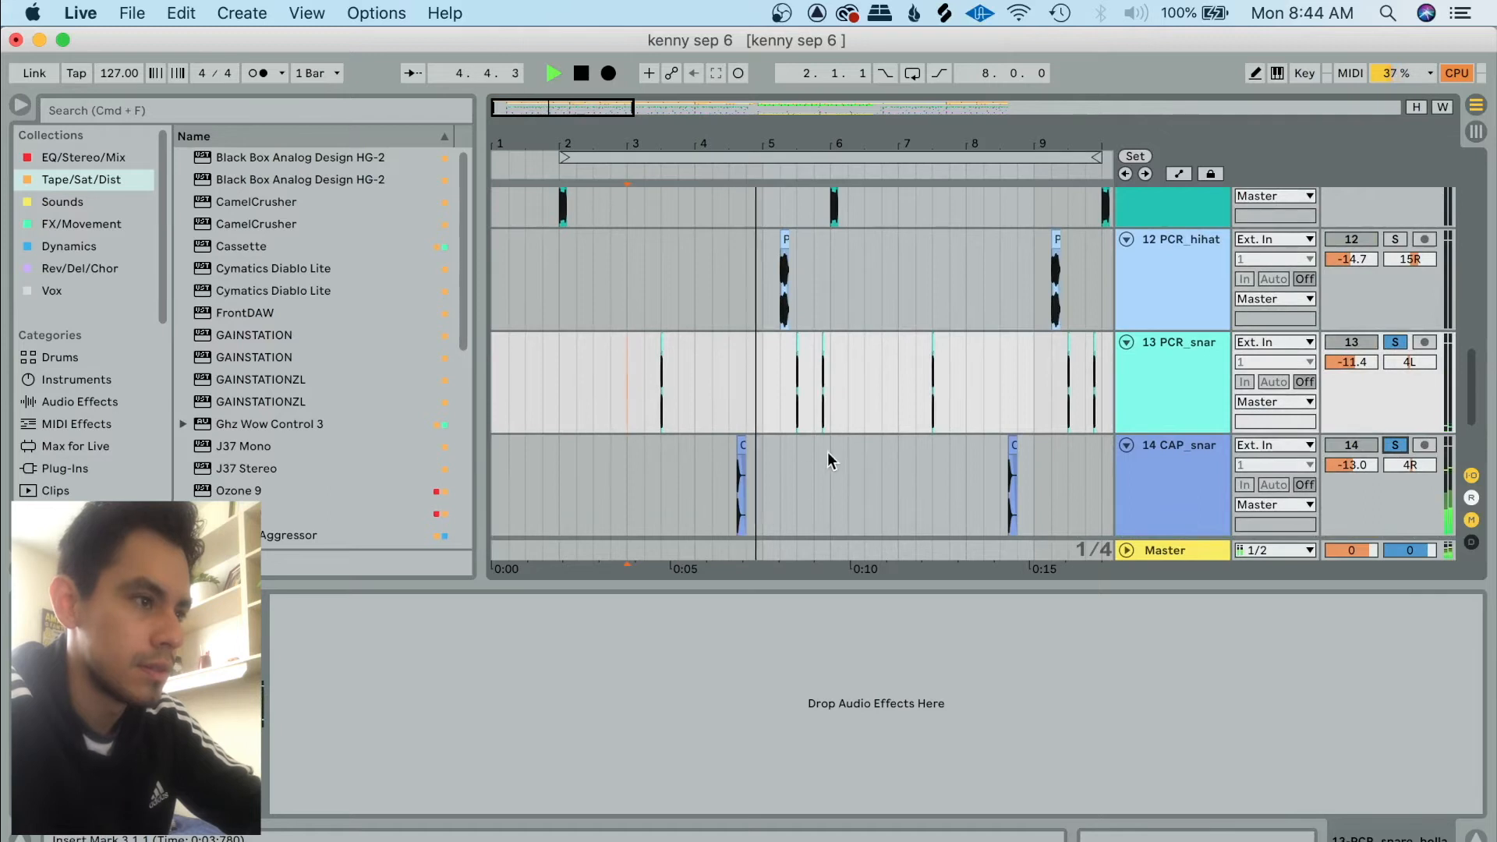
scroll(963, 456, up, 1)
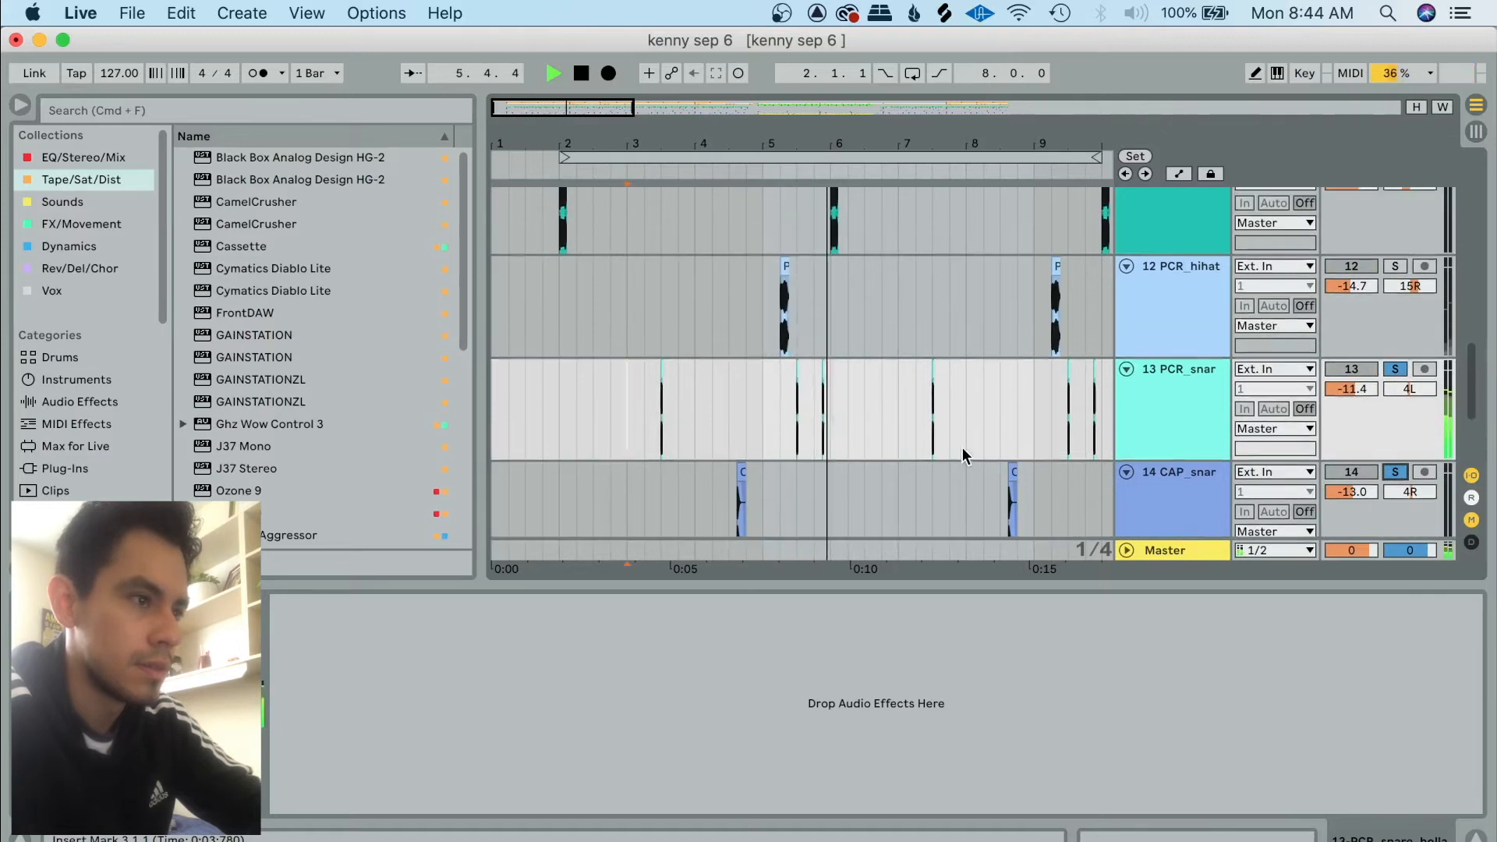
key(space)
Examine how the snare clips on track 13 are placed against the percussion and hi-hat clips on the tracks above.
scroll(840, 406, up, 1)
click(654, 457)
scroll(653, 457, up, 5)
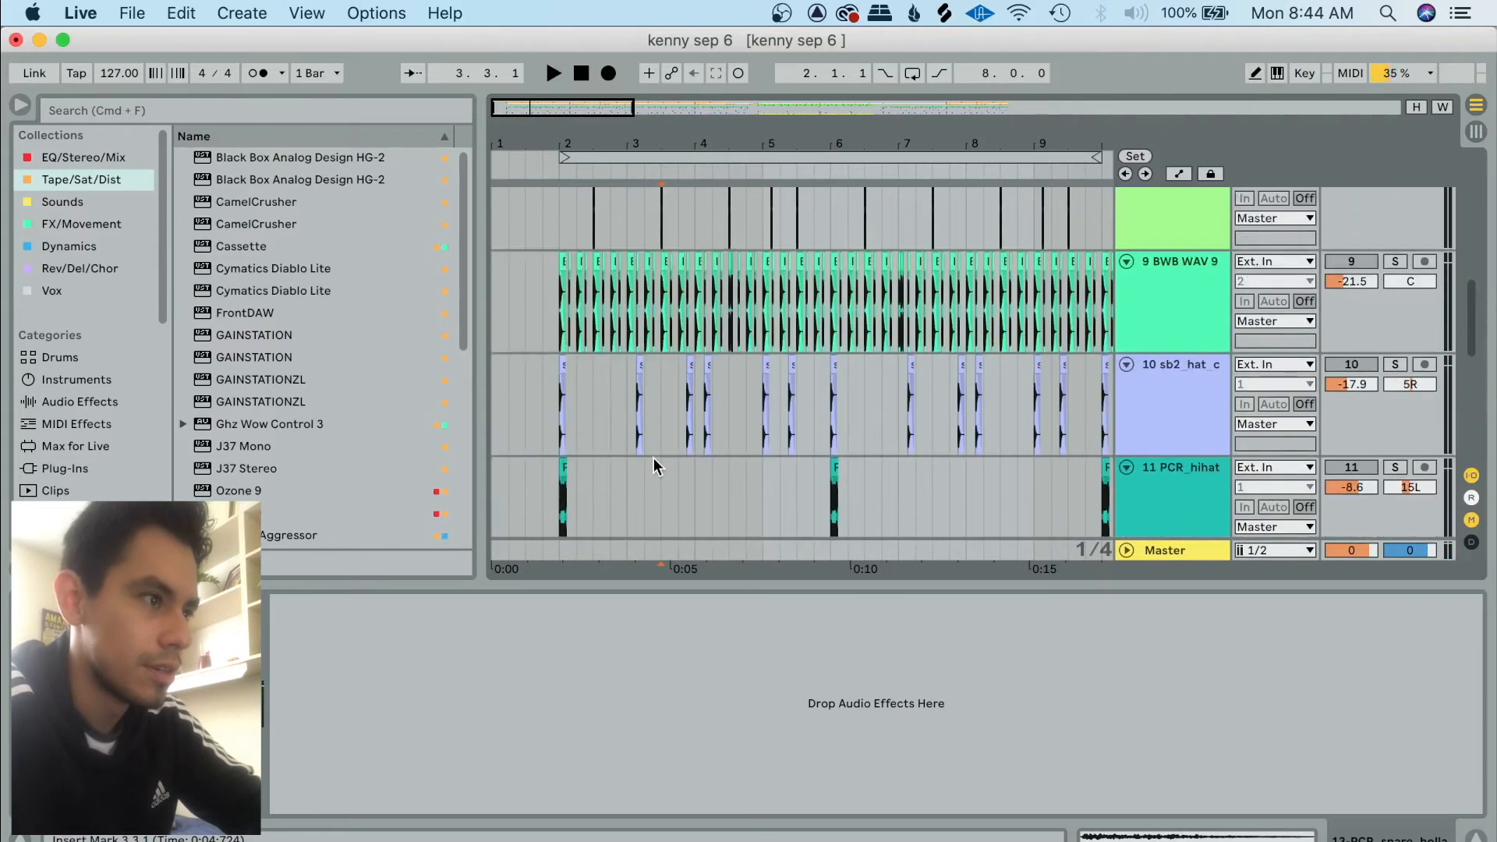
scroll(658, 409, down, 3)
scroll(658, 409, down, 4)
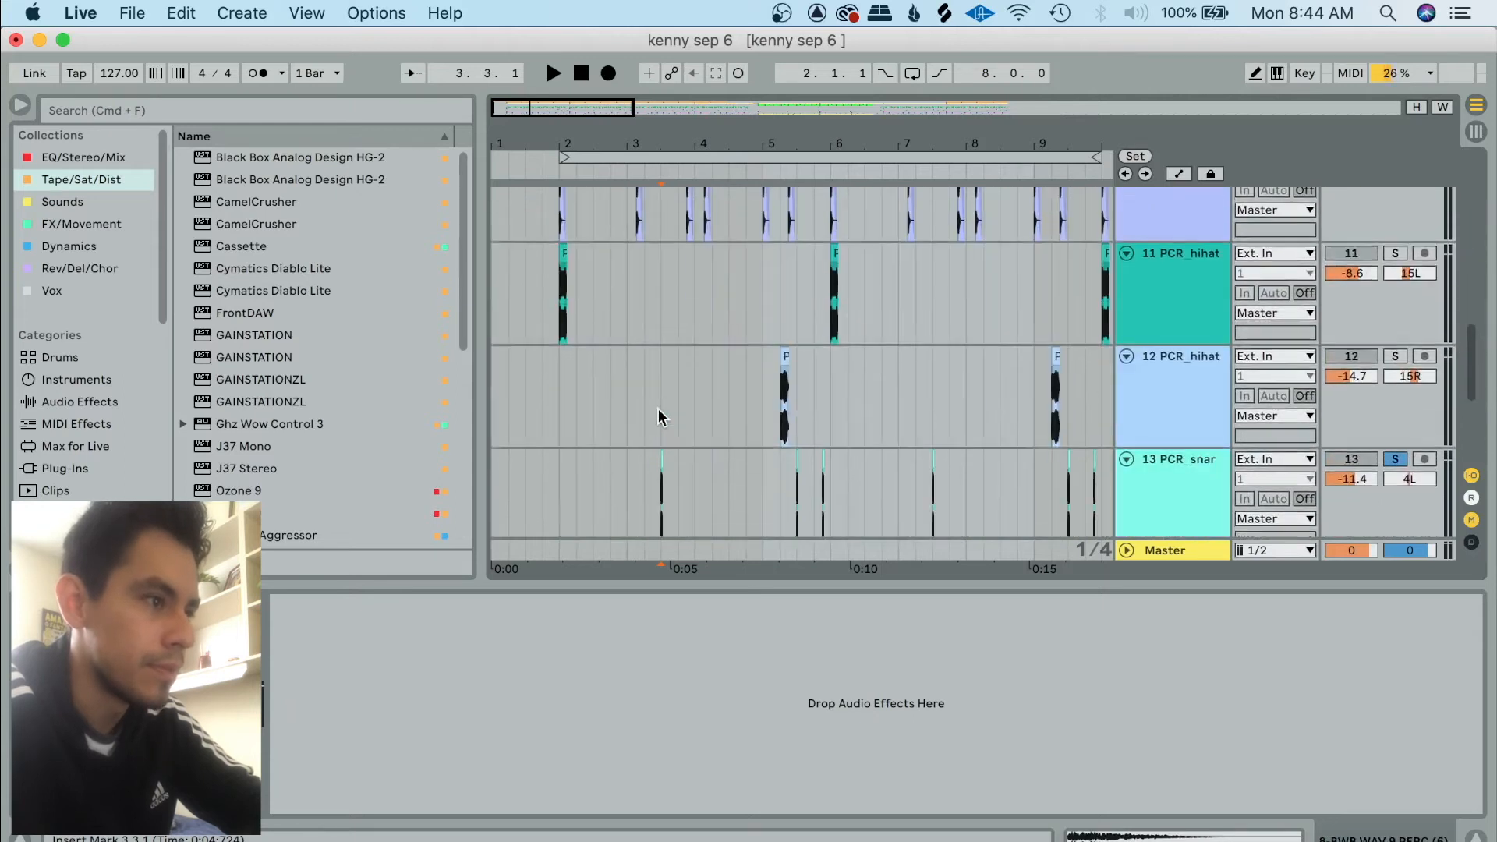
click(730, 488)
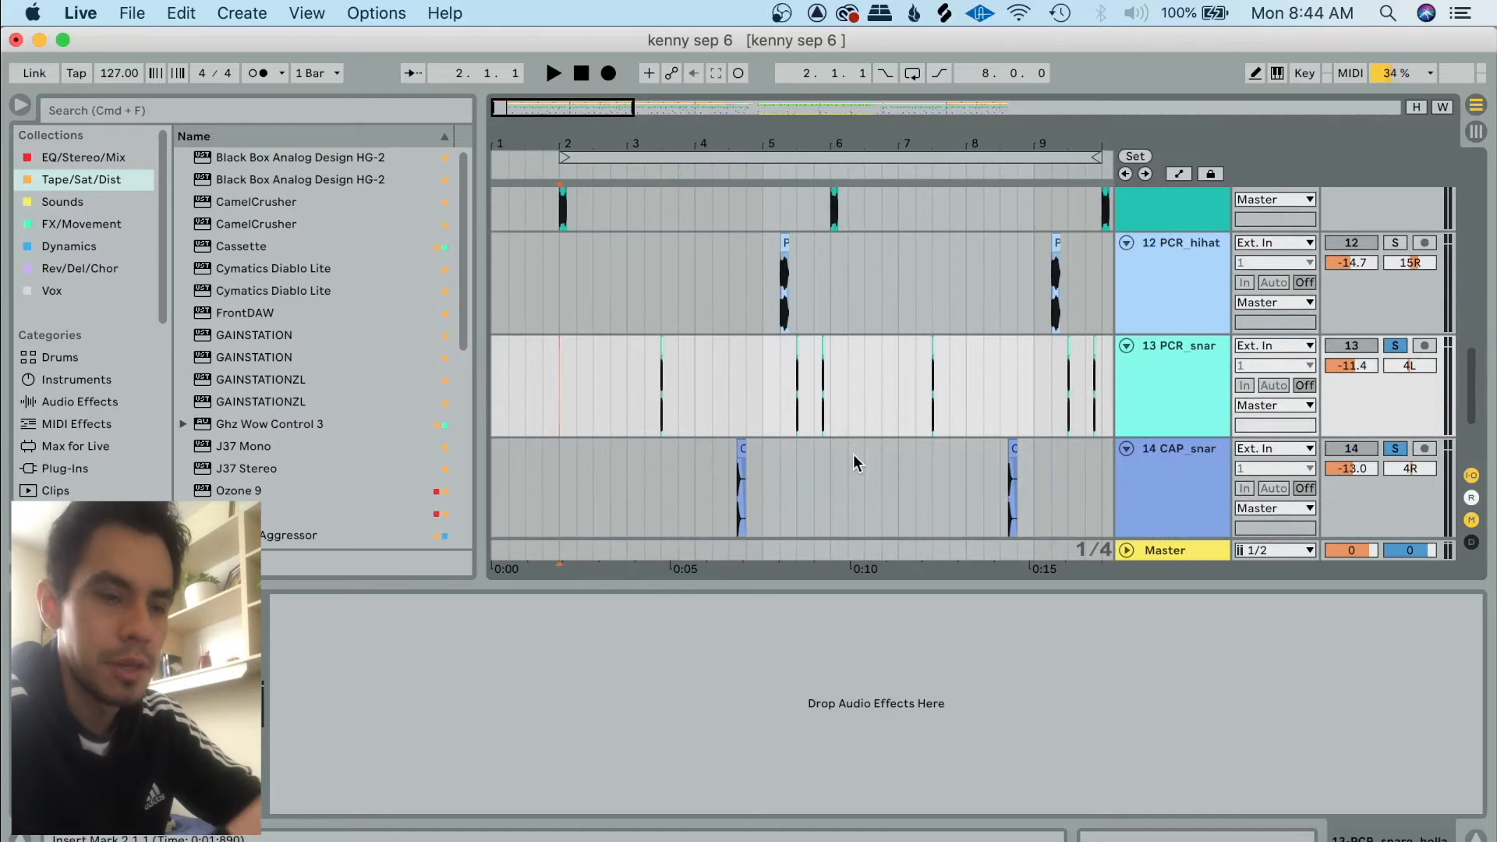
Solo the open hat on track 15, play it from bar 2, and select the closed hat clip on track 10 at bar 2.
scroll(712, 471, down, 1)
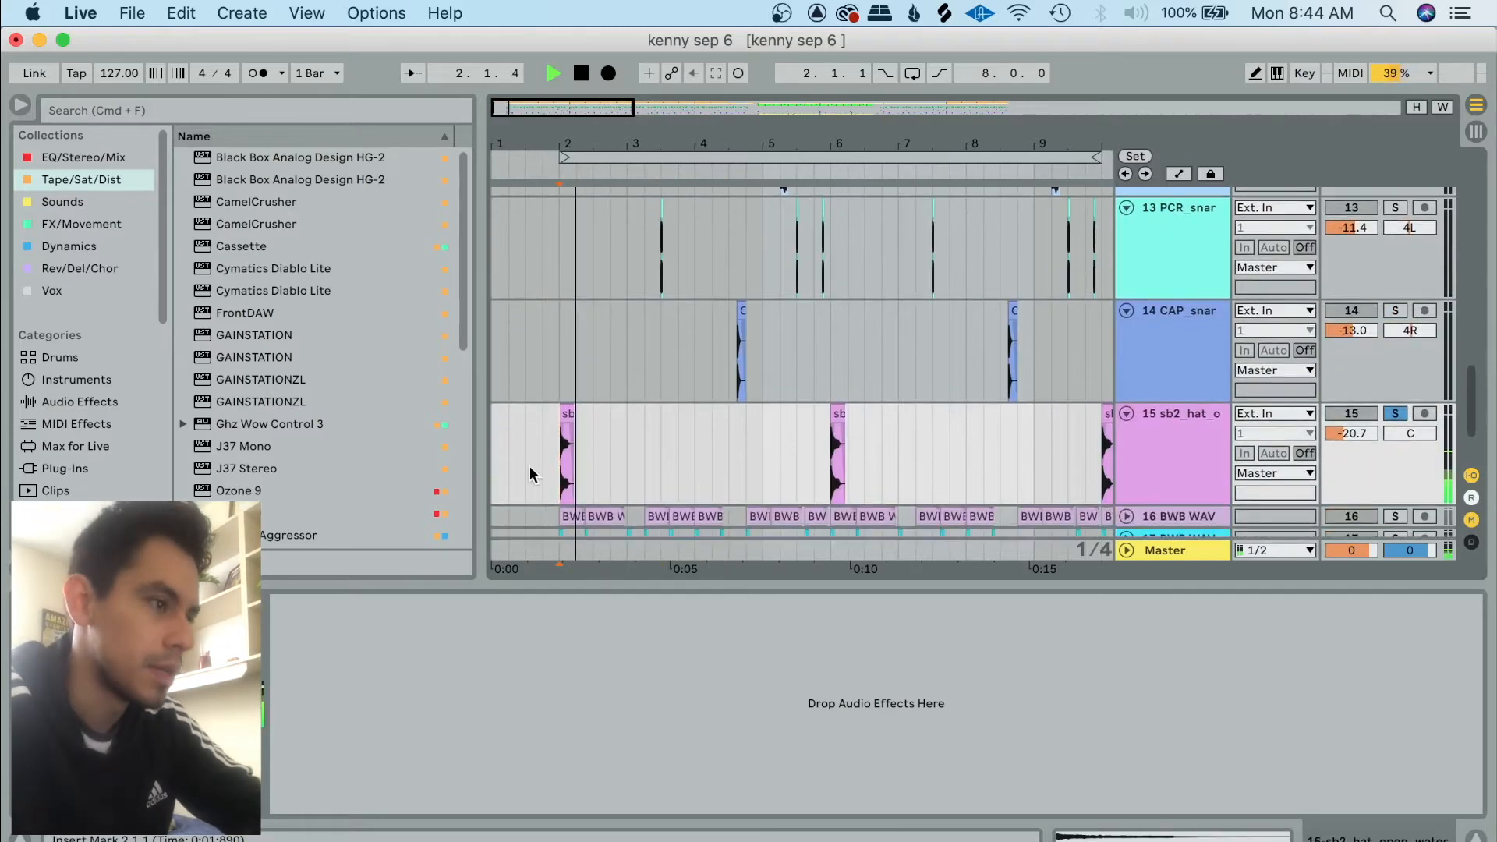
scroll(578, 468, up, 5)
key(space)
key(space)
key(space)
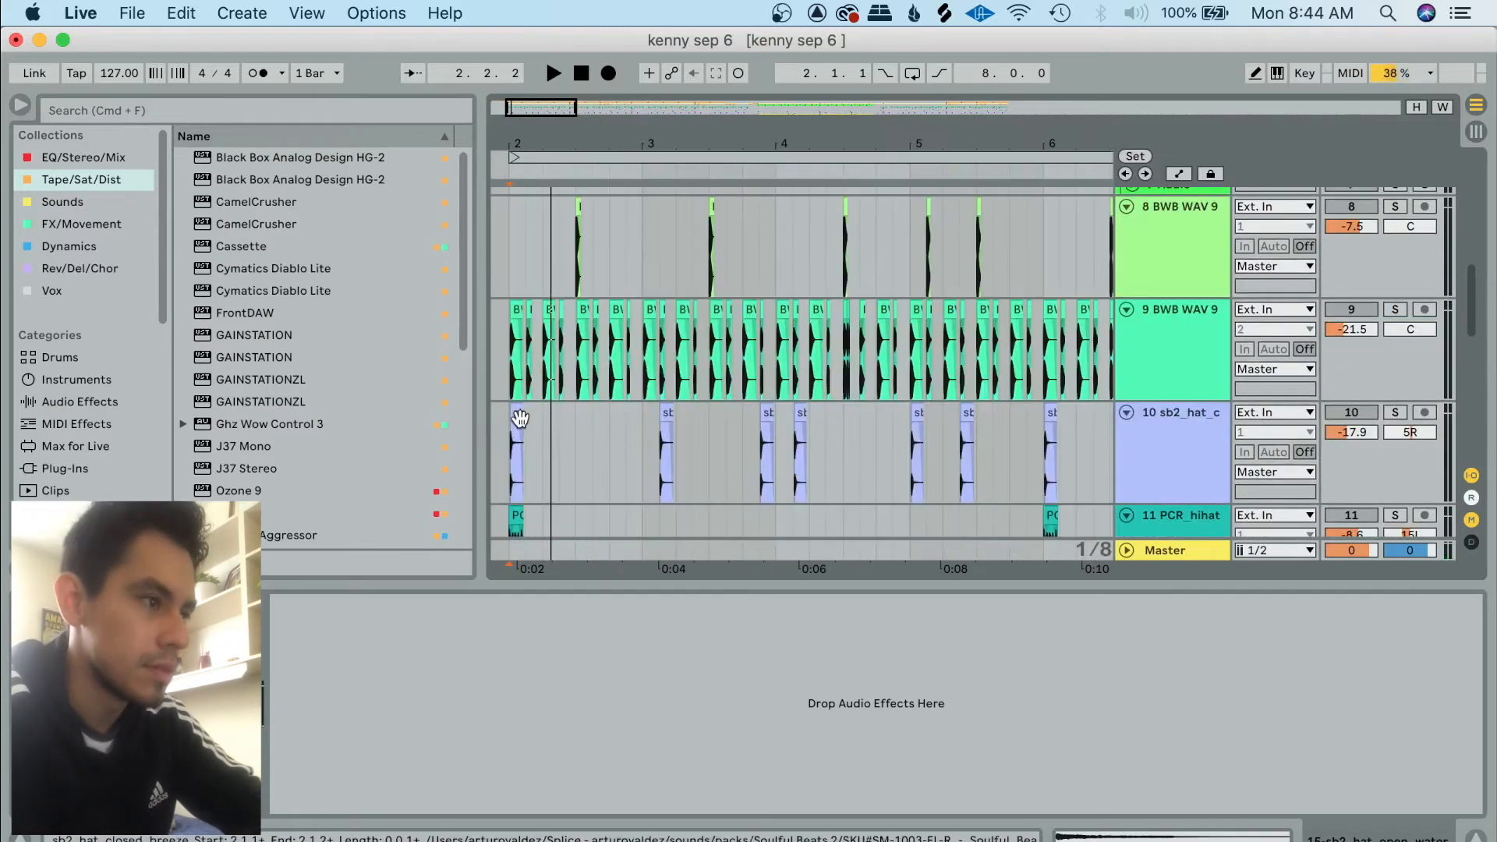
click(519, 419)
scroll(518, 428, down, 1)
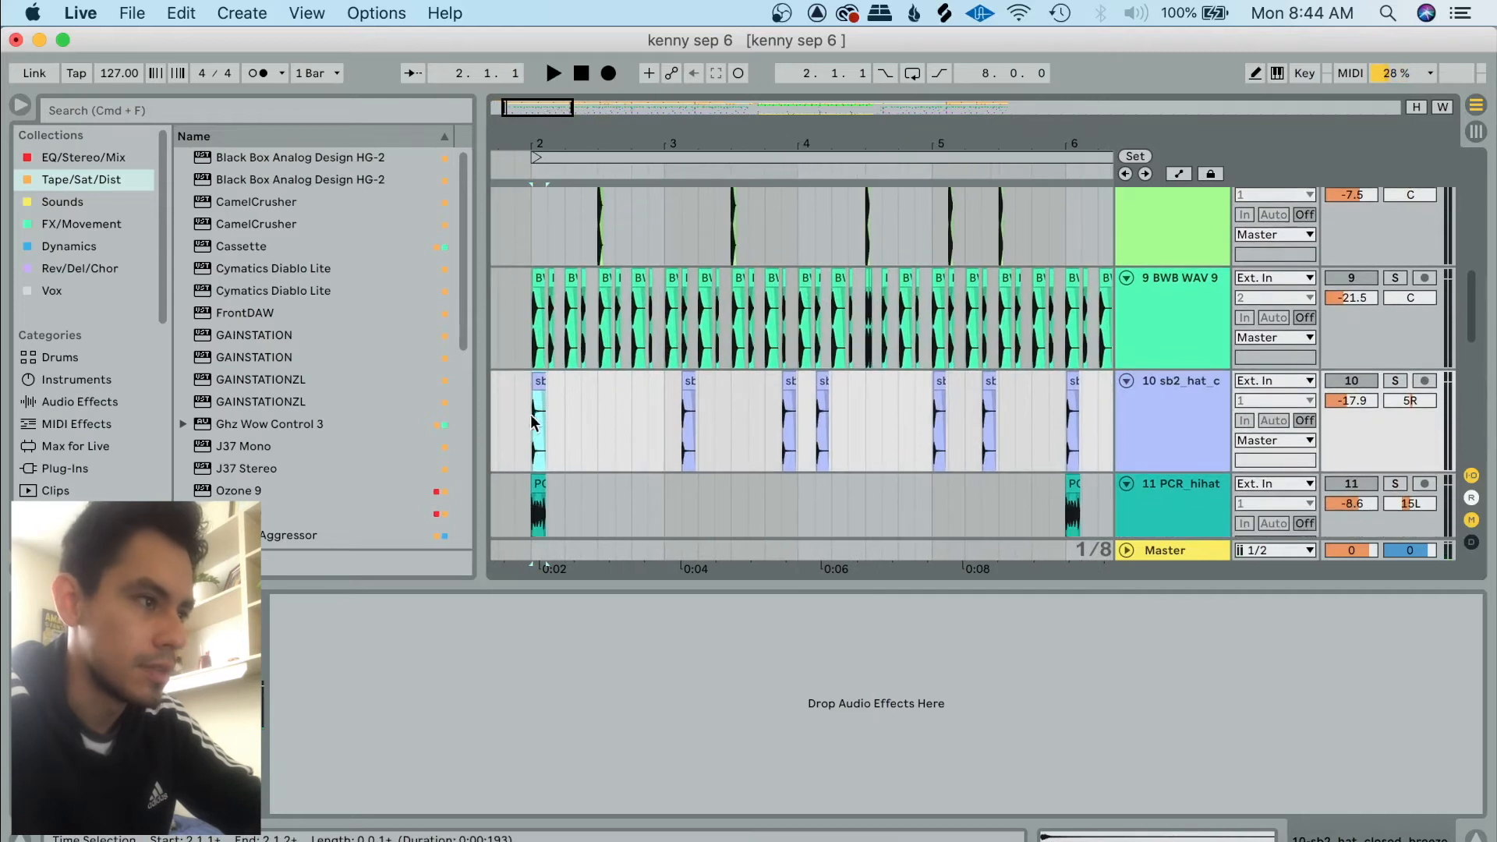
Play the soloed 808 on track 16 with the kick on track 17 from bar 2 and check both tracks' effect devices.
scroll(531, 414, down, 4)
scroll(532, 413, down, 4)
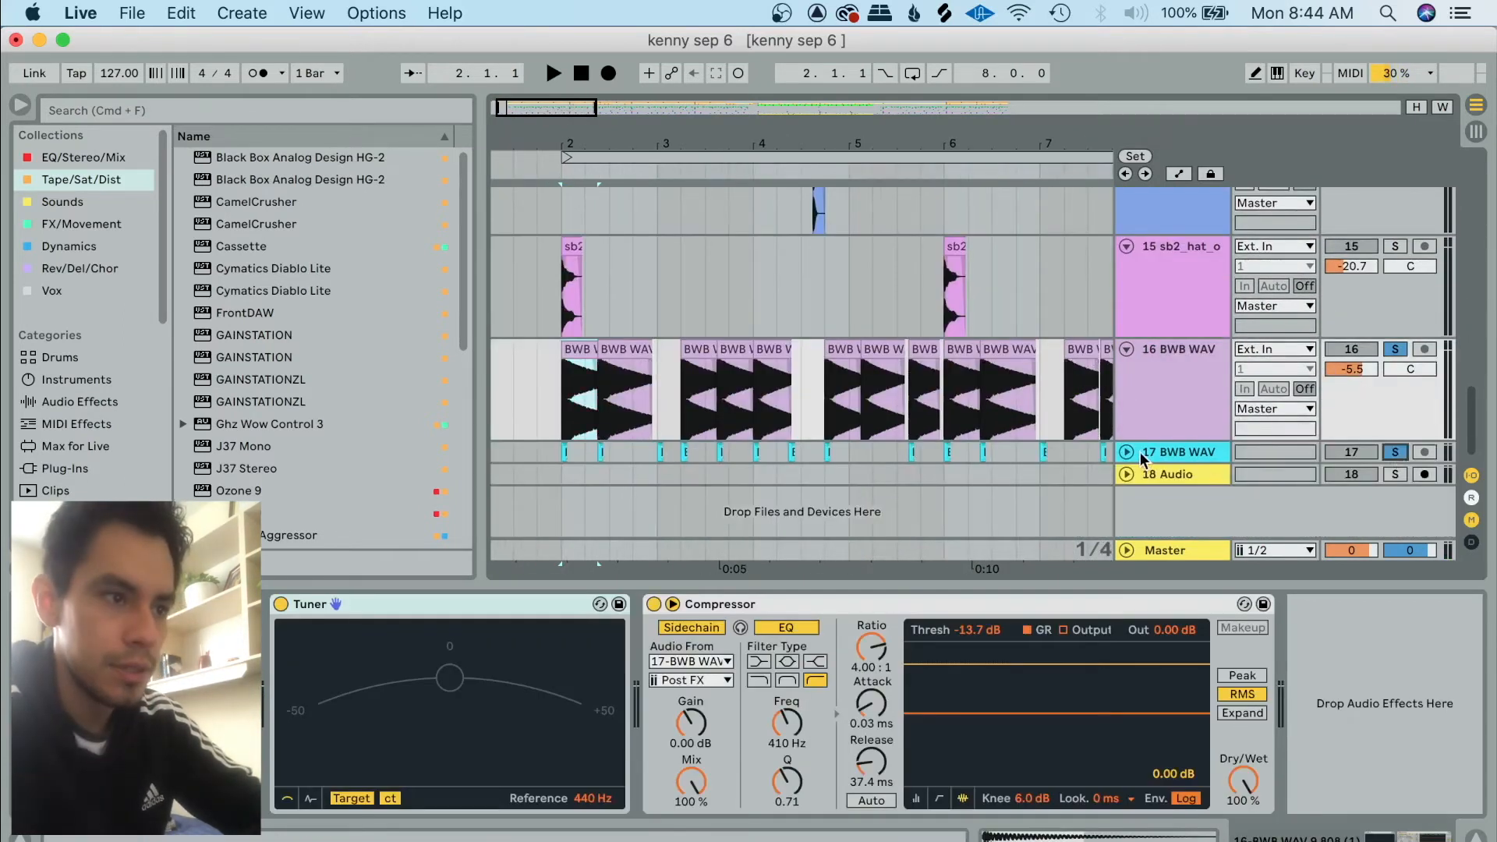
click(1133, 451)
key(space)
scroll(1131, 395, down, 1)
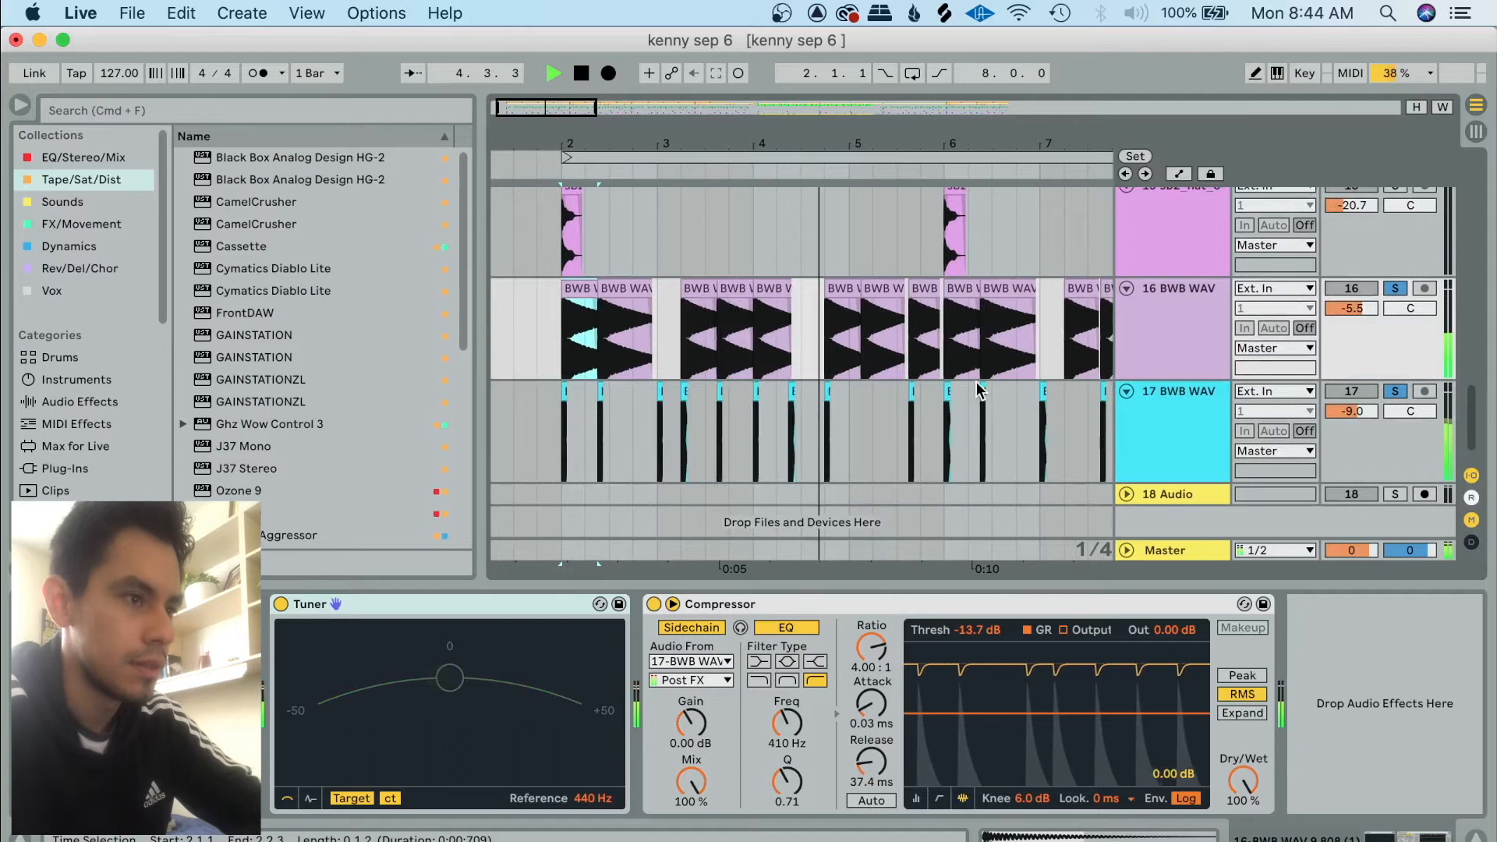
key(space)
click(1173, 421)
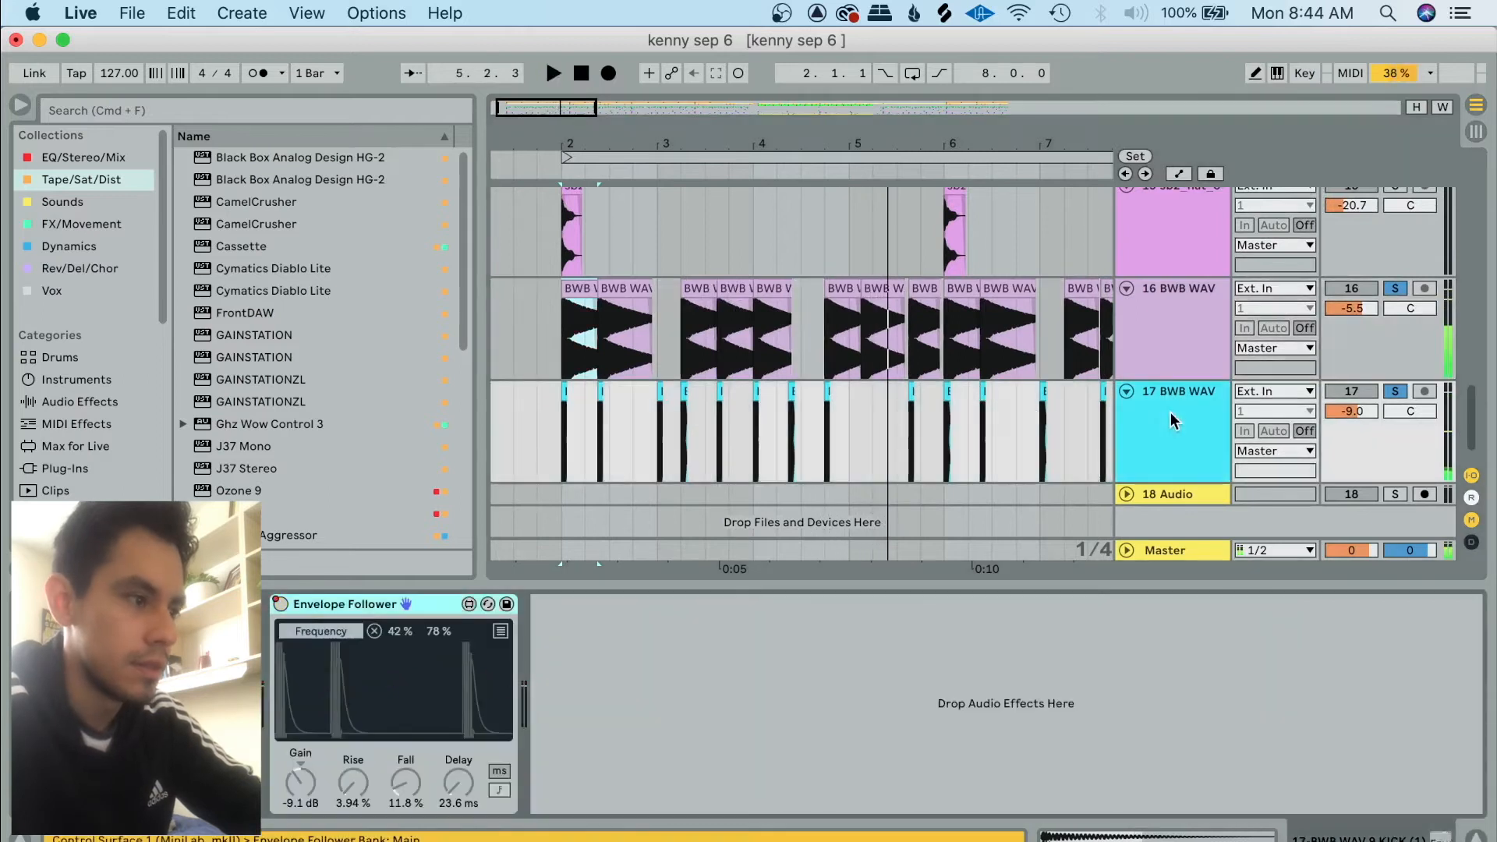
click(1159, 368)
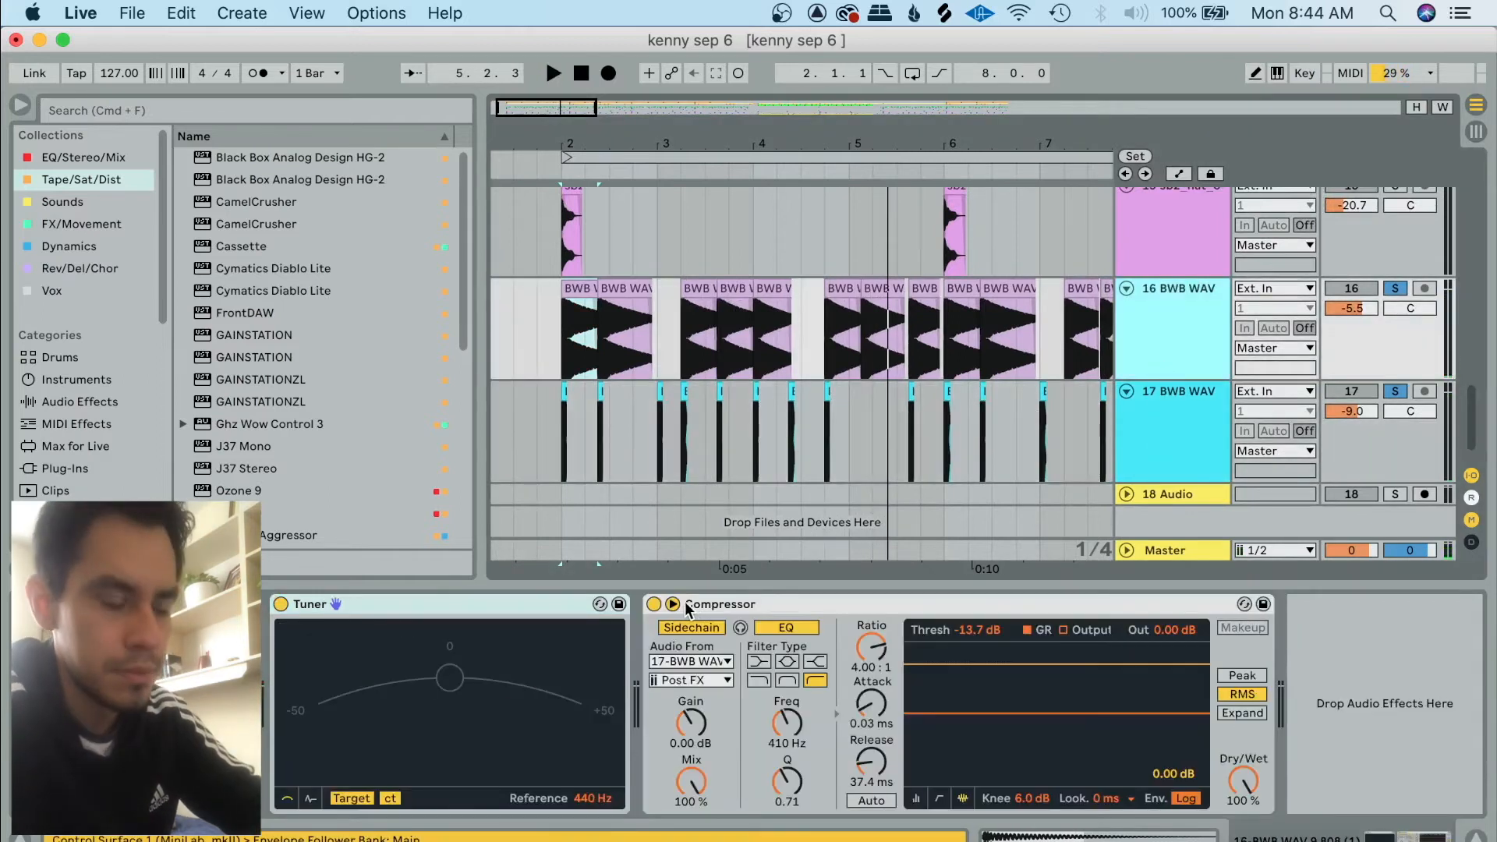
Examine the start of the 808 and kick waveforms at bar 2, including the 808 clip's fade-in handle.
click(567, 411)
click(555, 363)
key(plus)
key(plus)
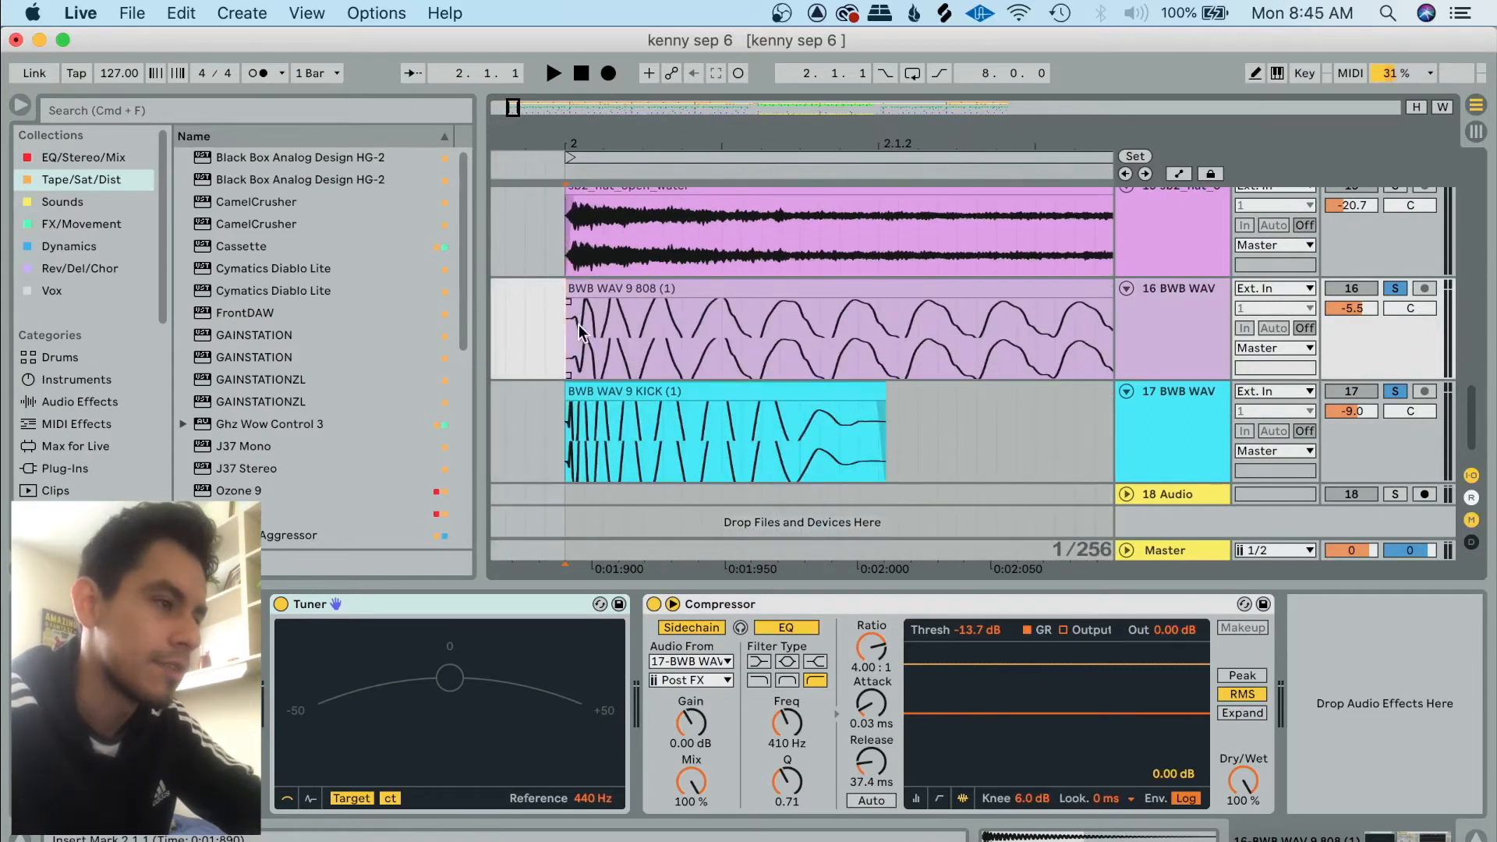
drag(573, 304, 624, 300)
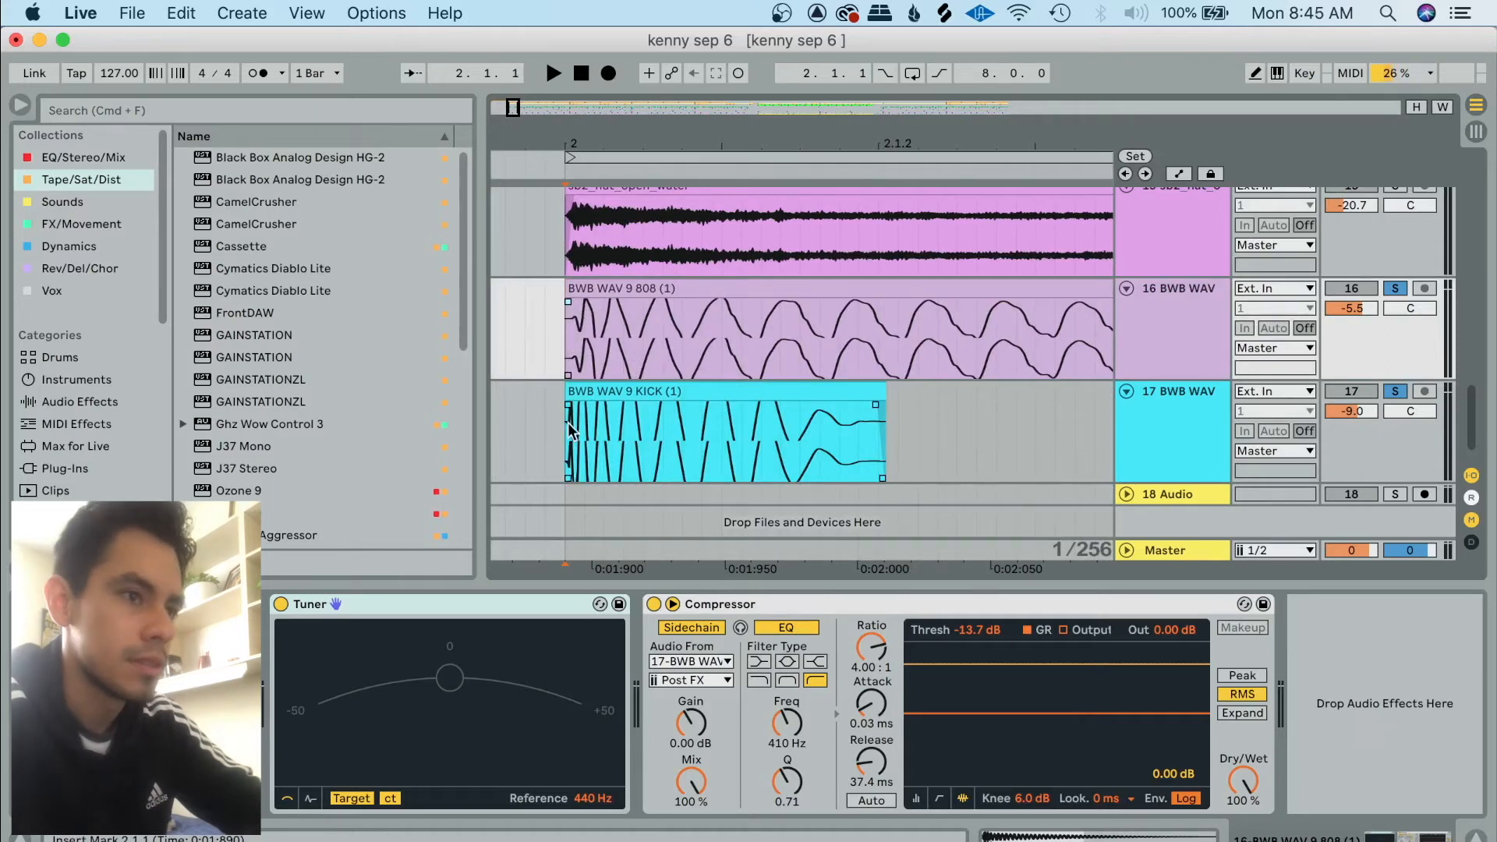
key(minus)
key(minus)
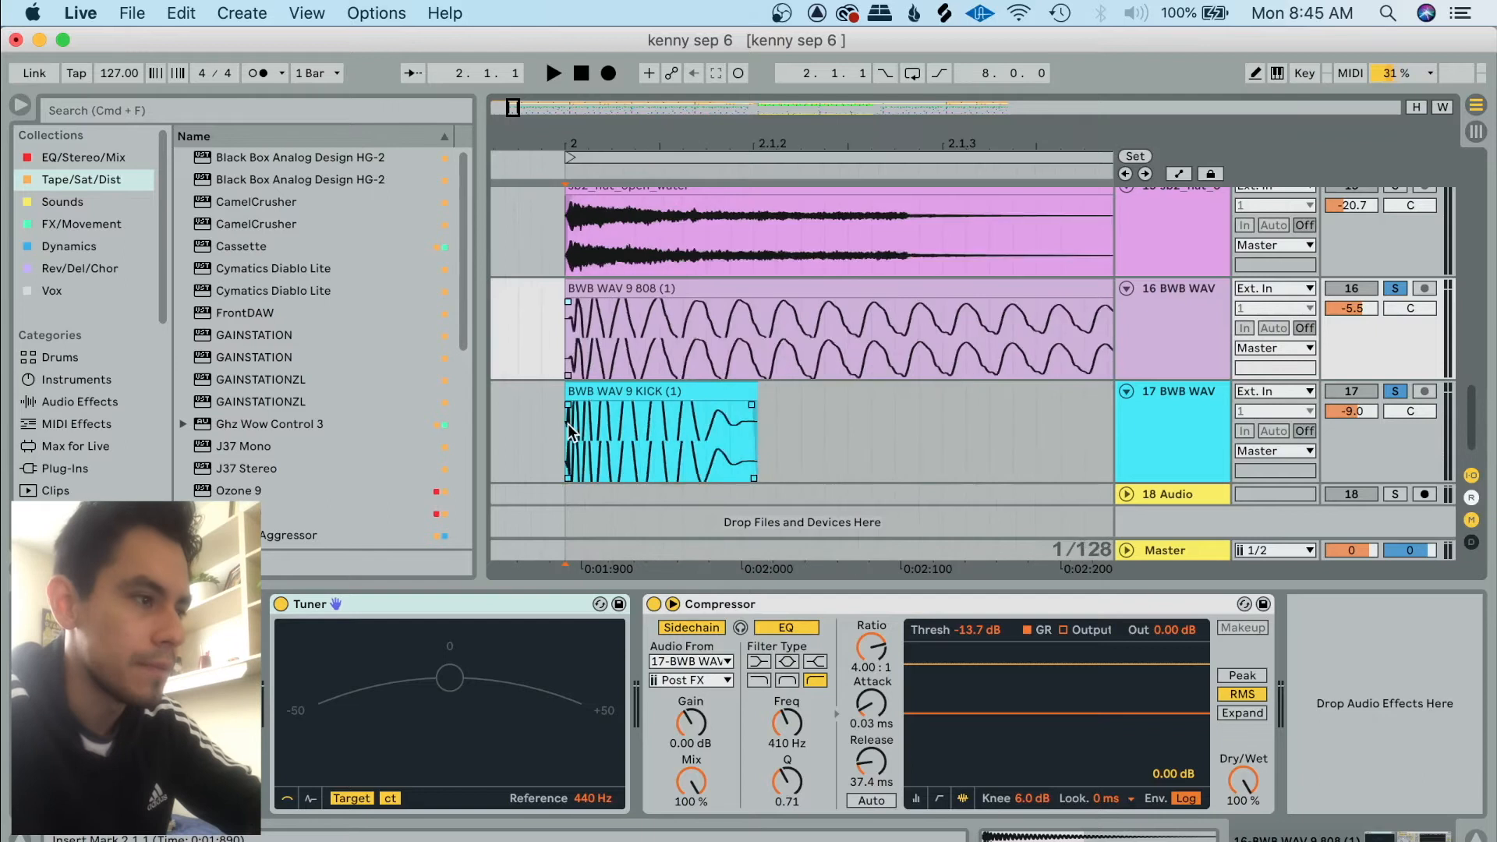
key(minus)
key(minus)
key(minus)
key(minus)
key(minus)
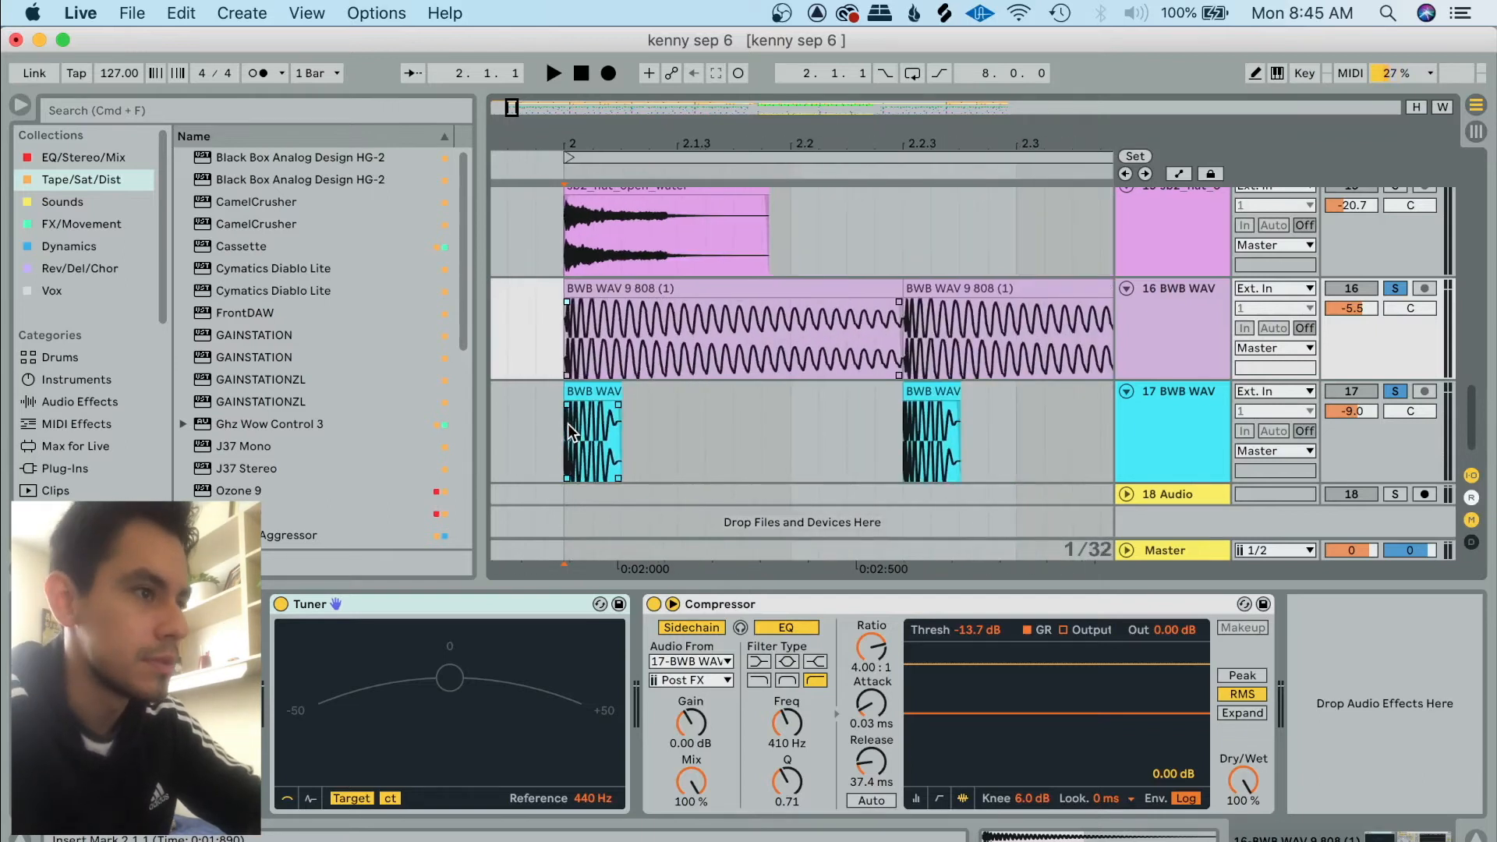
Clear the solos on tracks 16 and 17 and collapse the 2 Group track.
scroll(684, 422, up, 3)
scroll(708, 395, up, 5)
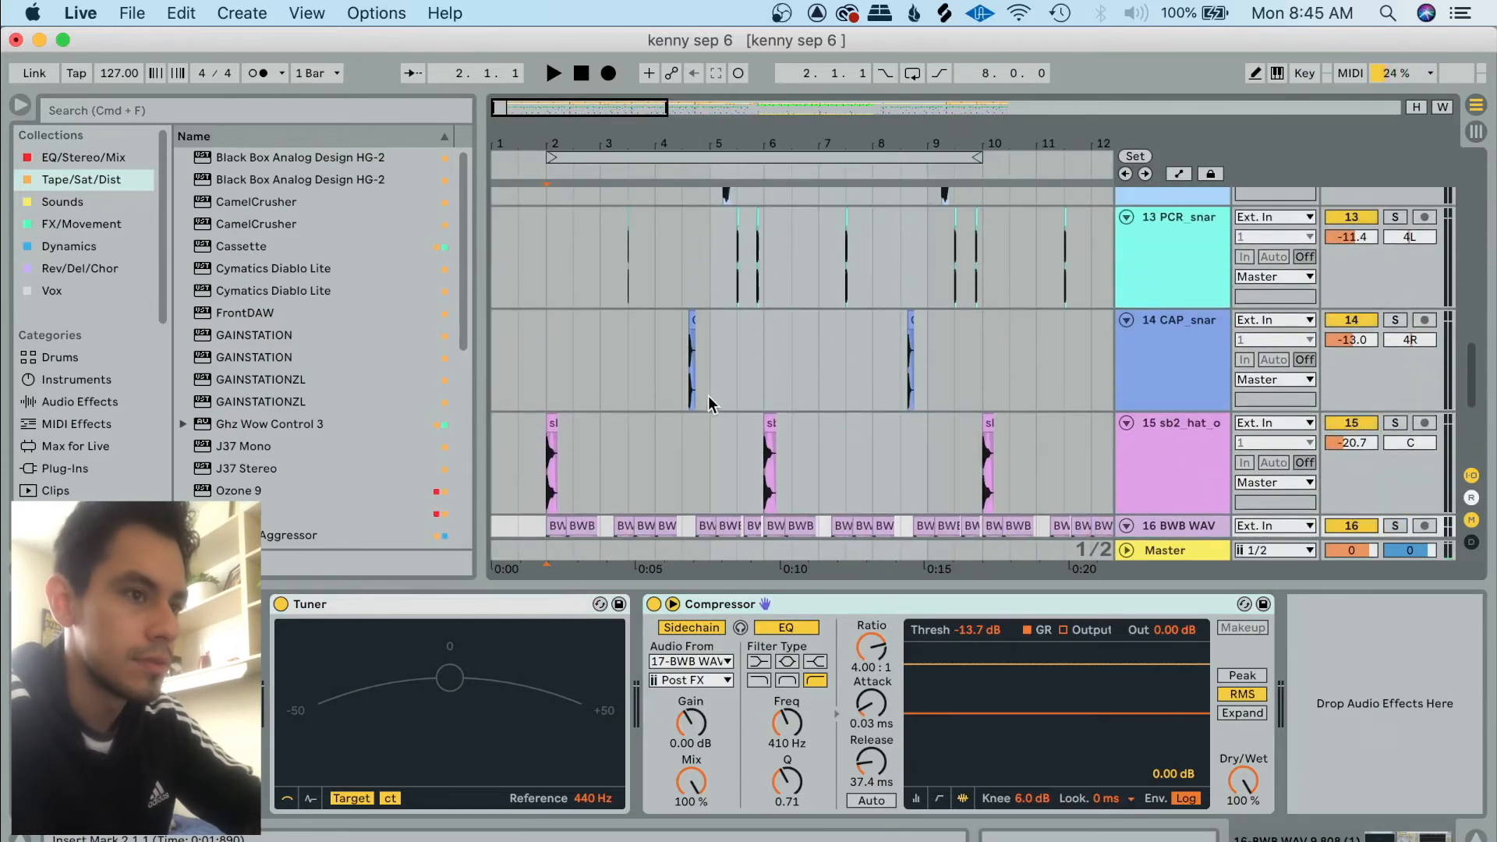
scroll(708, 395, up, 8)
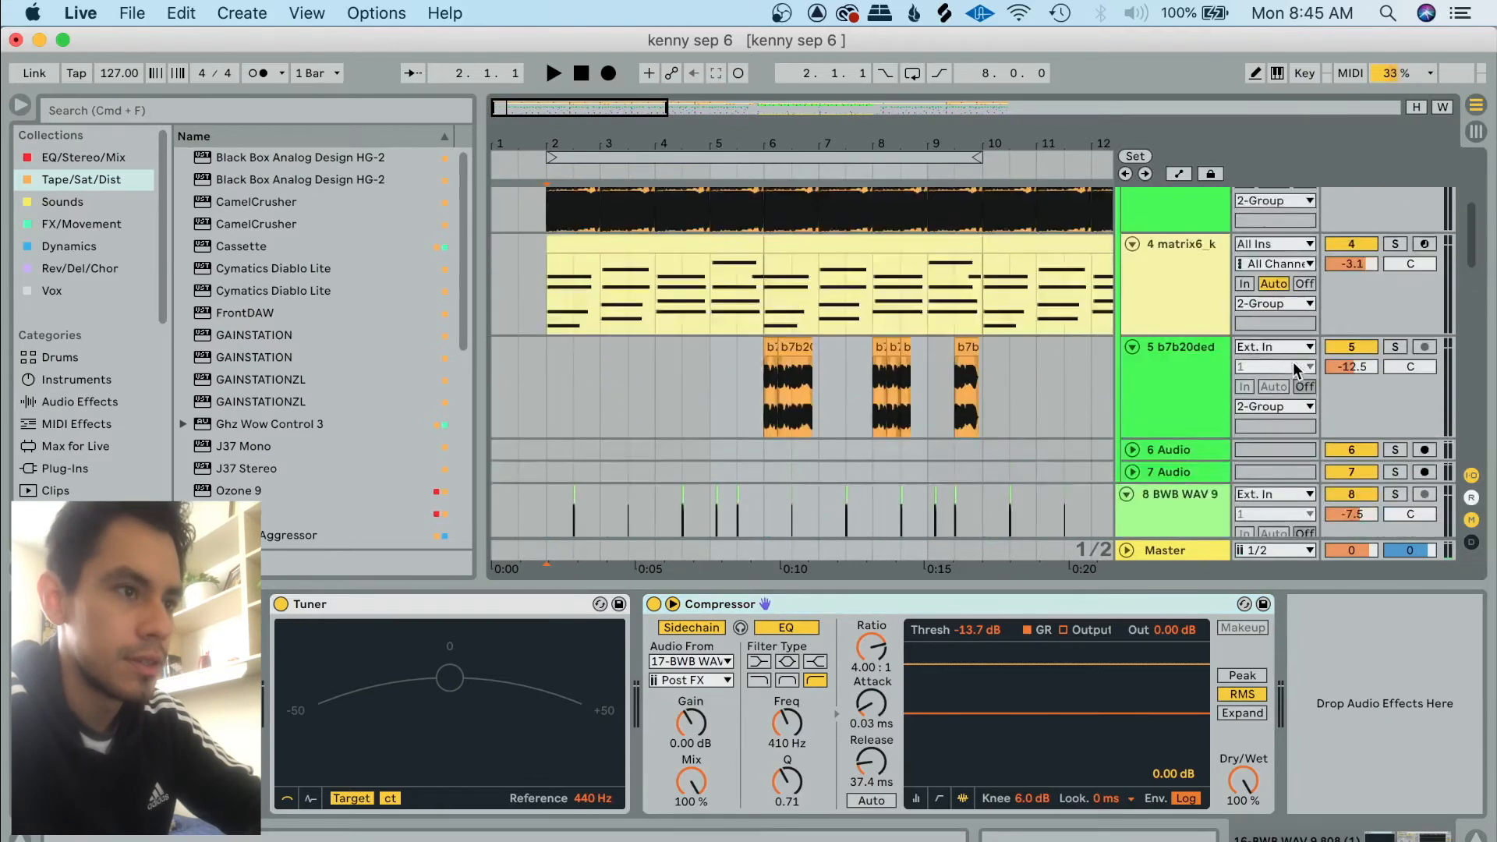
click(1128, 295)
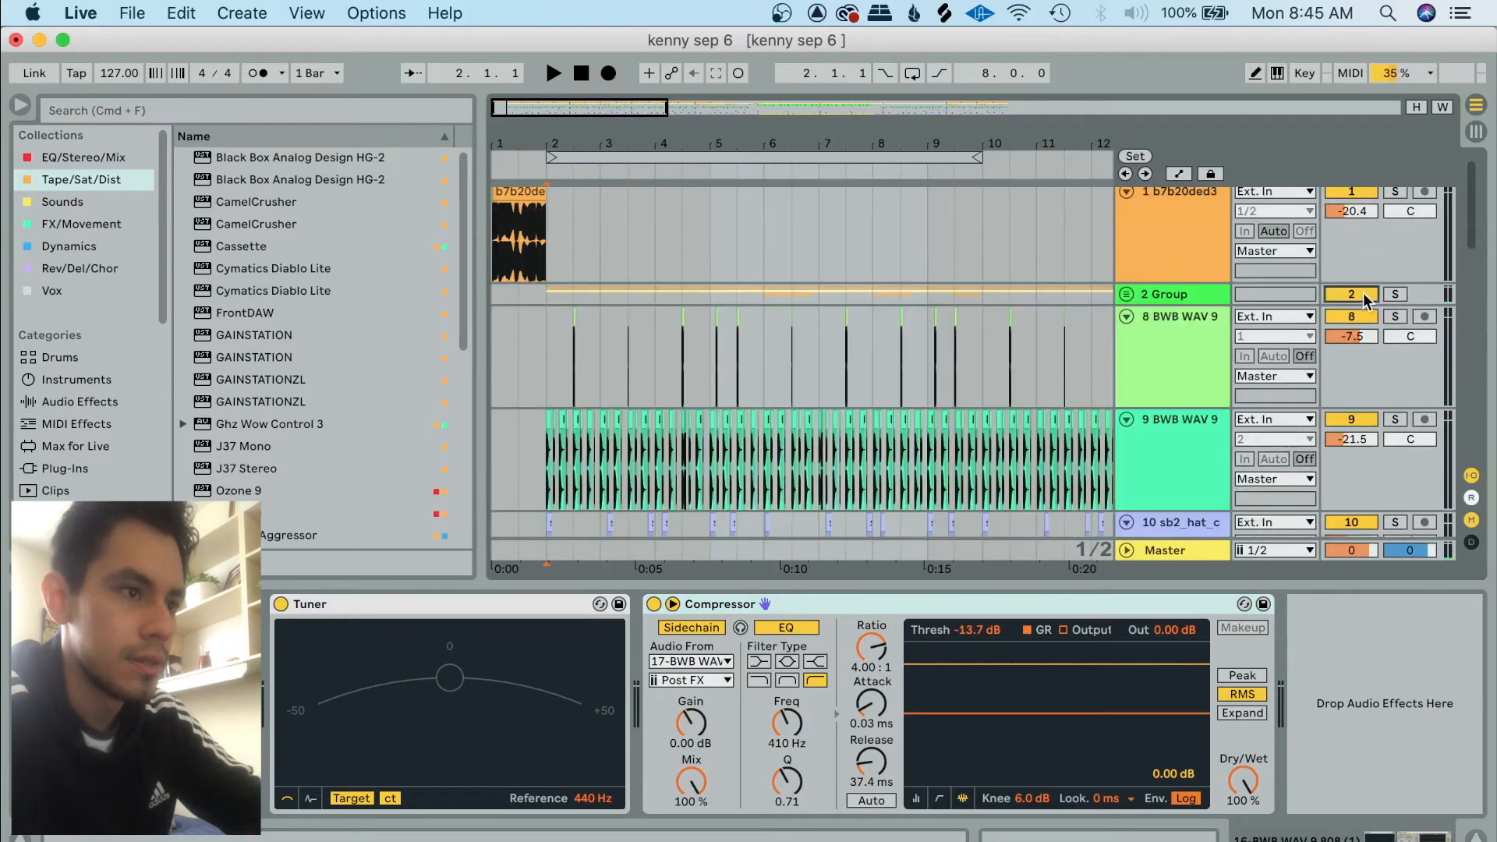
Play the drums from bar 2 with the 2 Group track deactivated, following tracks 8 to 14.
click(545, 370)
key(space)
scroll(545, 369, down, 3)
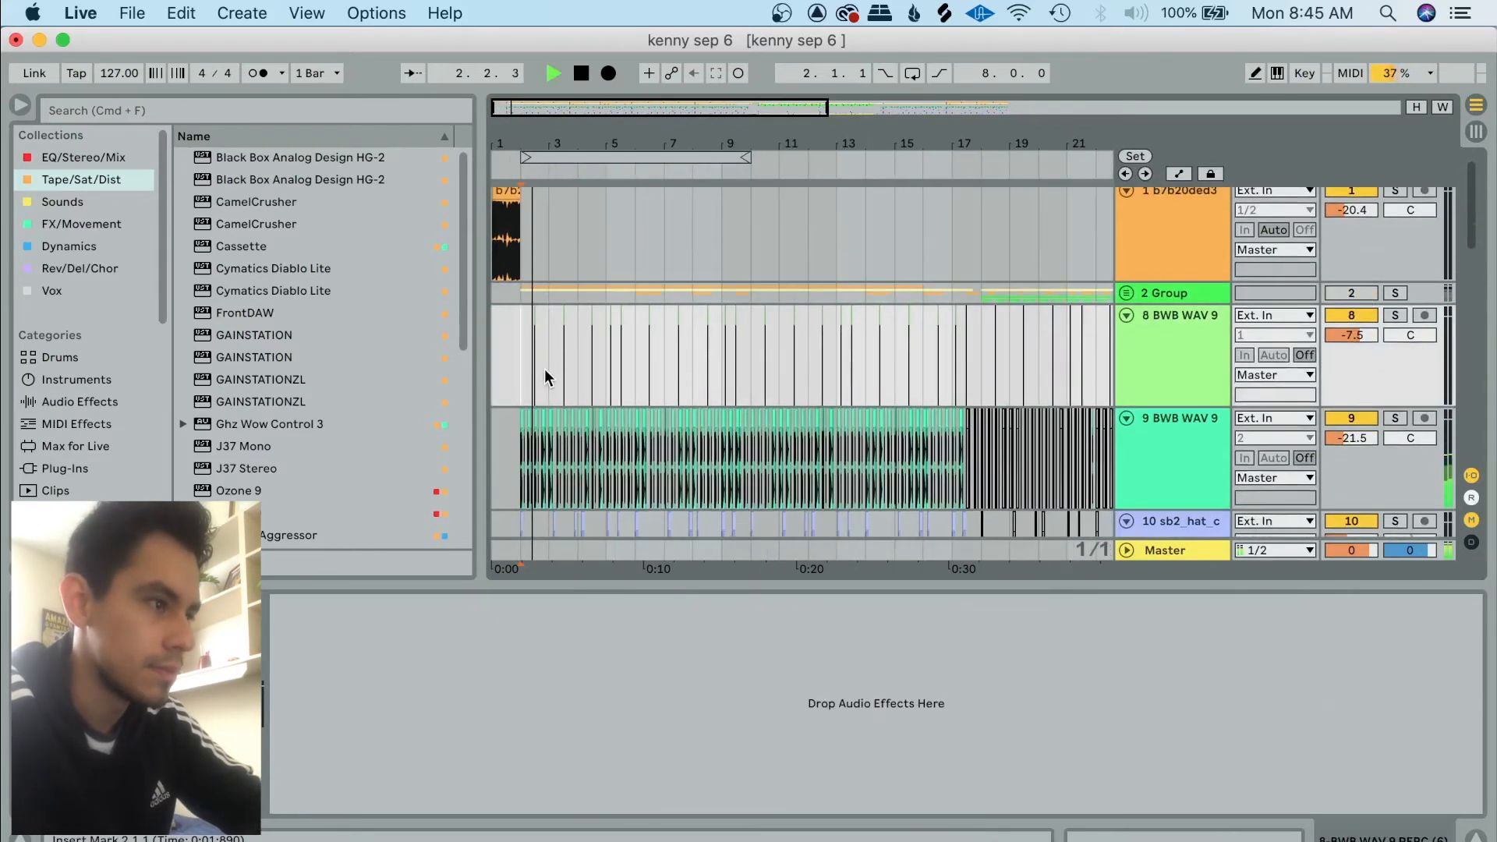
scroll(545, 370, down, 2)
scroll(508, 381, down, 5)
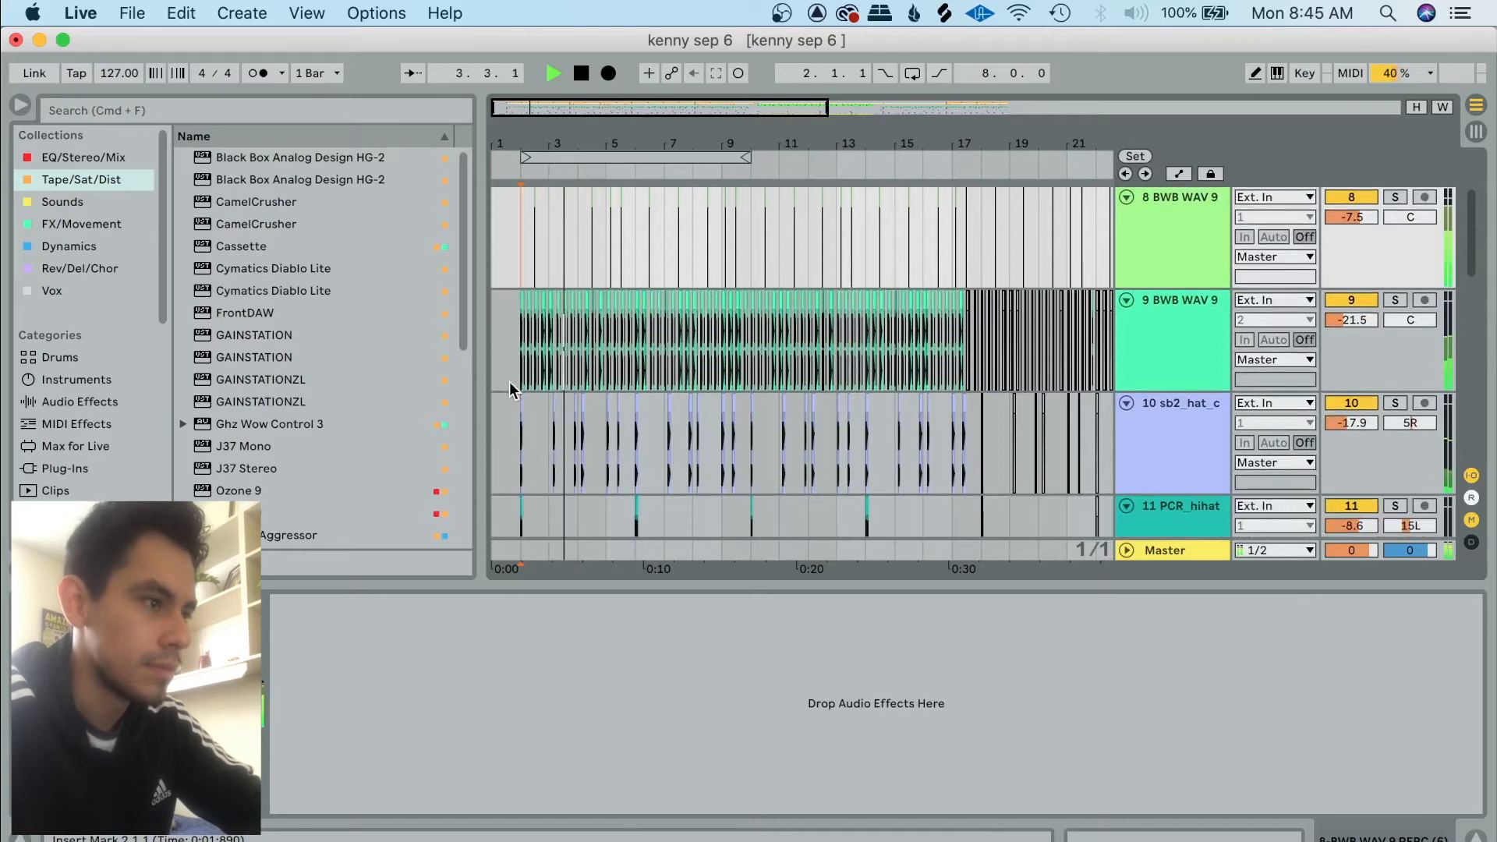
scroll(509, 381, down, 4)
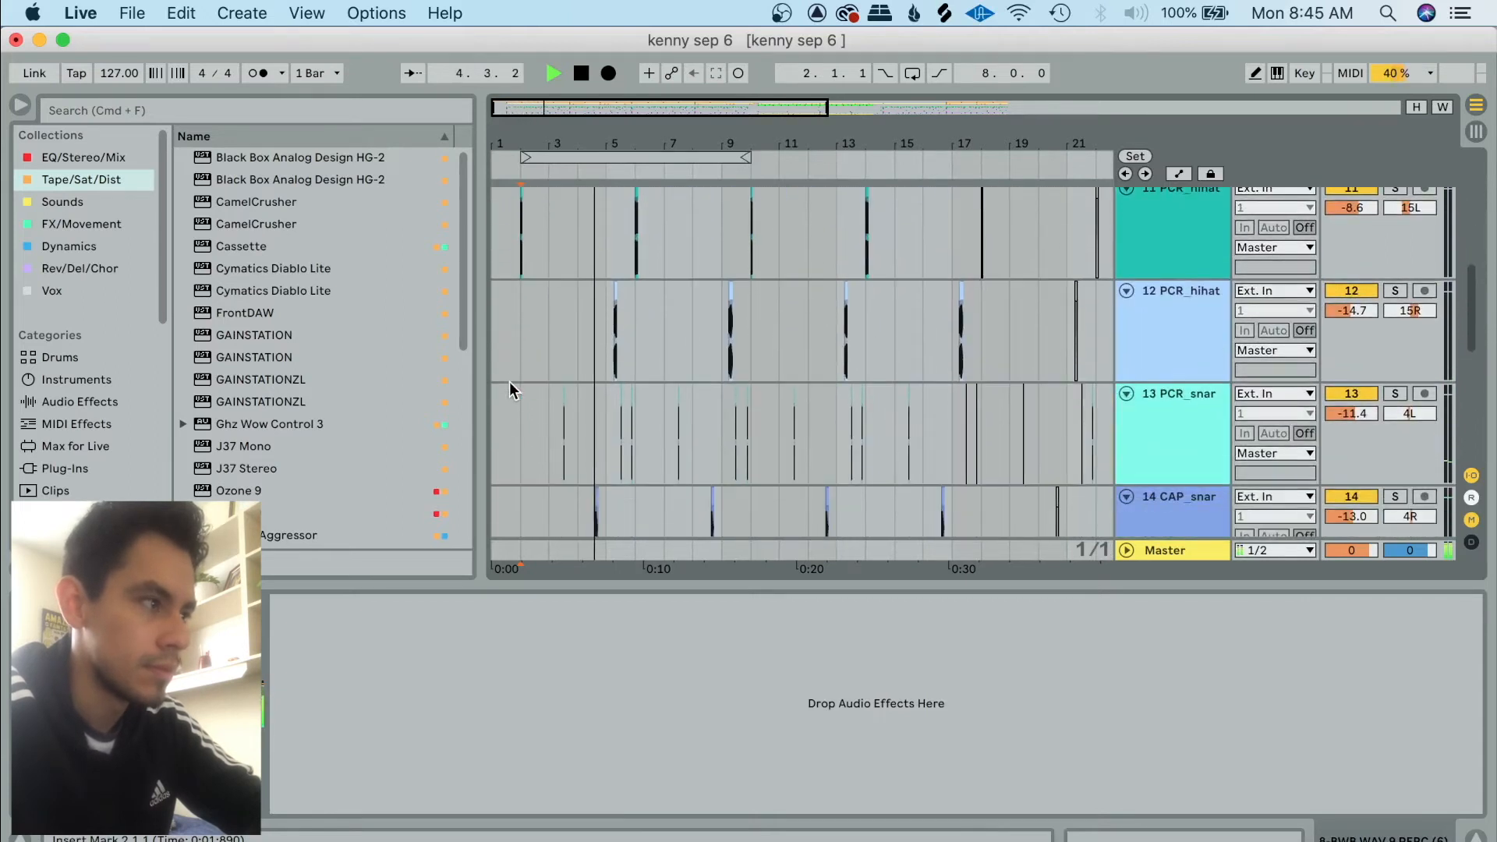
scroll(508, 381, up, 8)
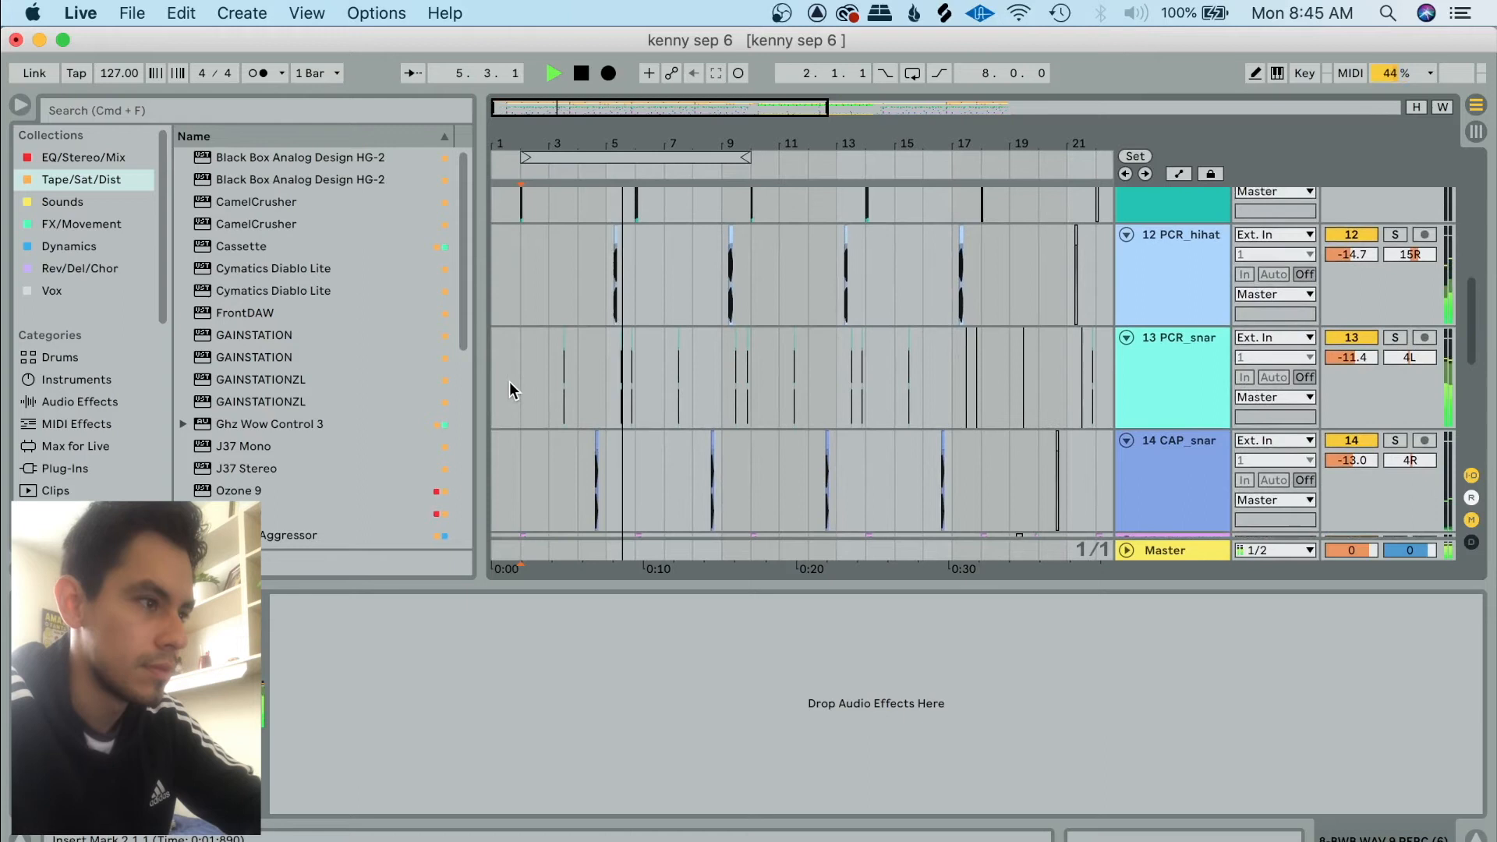
key(space)
scroll(509, 381, up, 2)
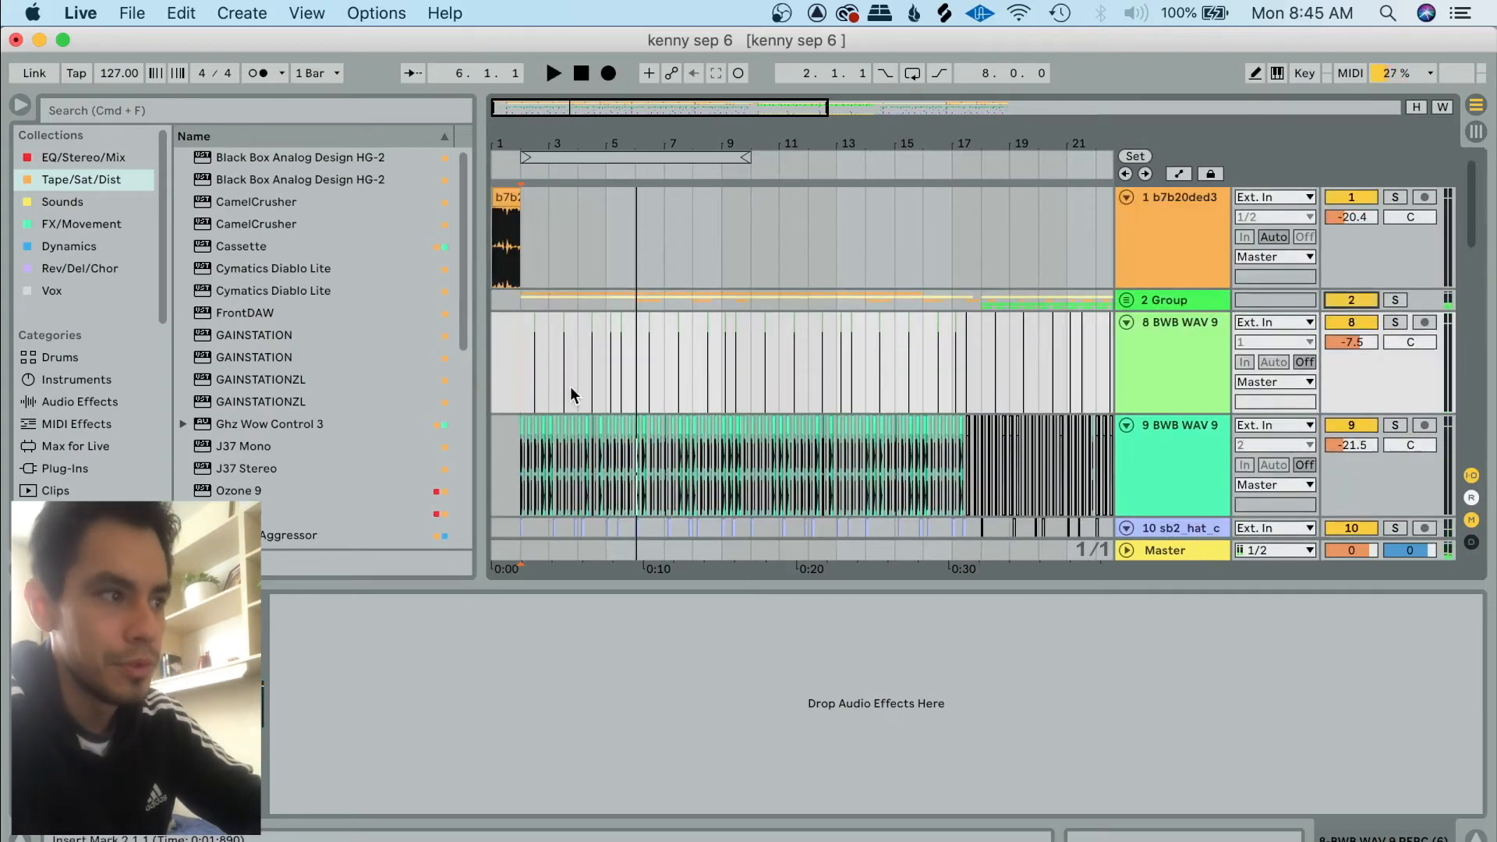
Play the full mix from bar 2 with the 2 Group track active, and unfold the group to follow tracks 3 to 5.
click(520, 304)
key(space)
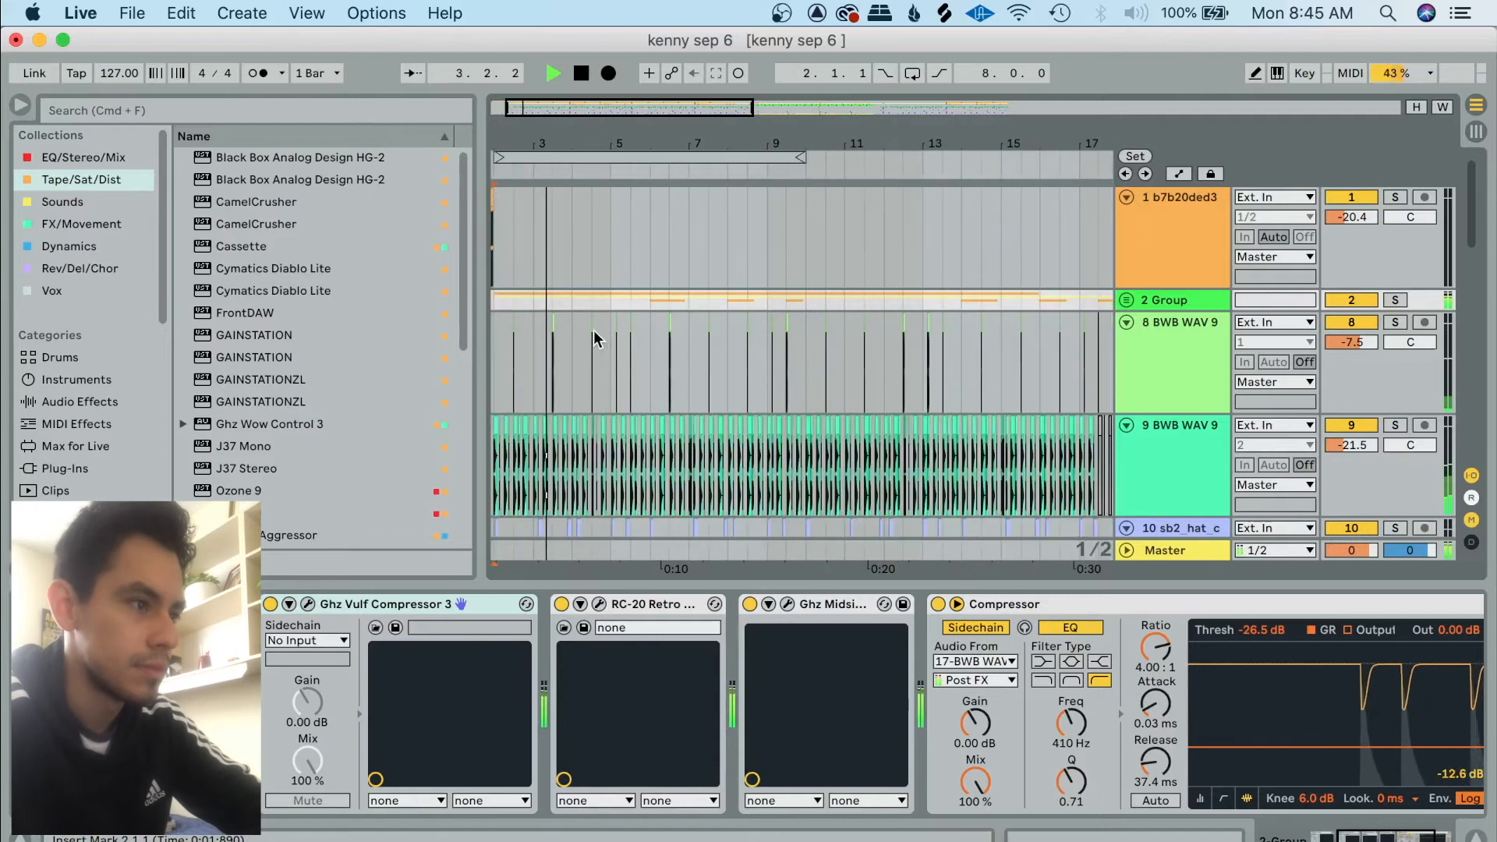
scroll(595, 333, down, 2)
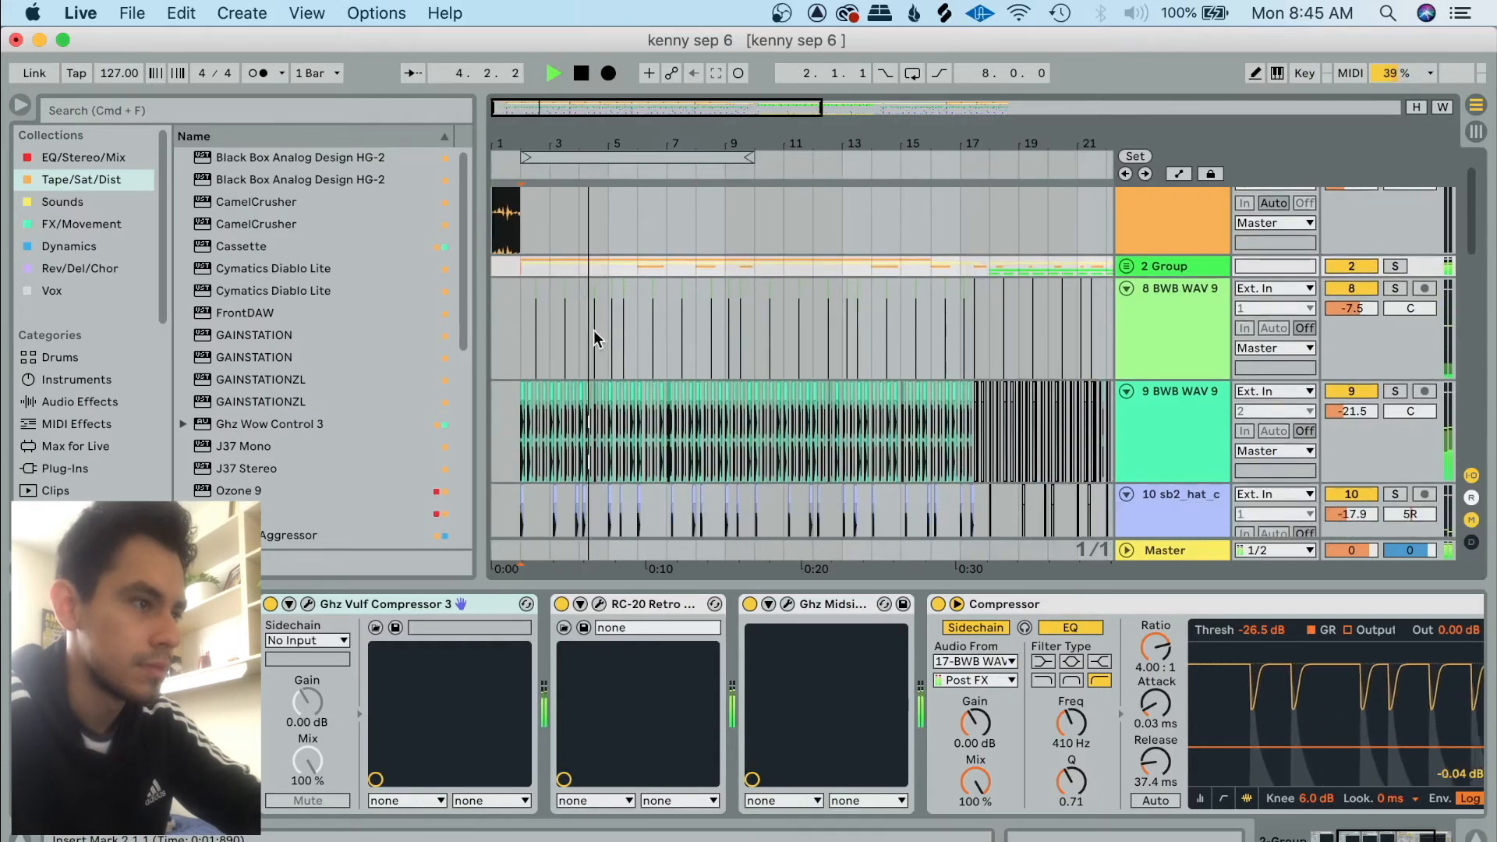
scroll(594, 333, up, 1)
click(1126, 284)
scroll(792, 320, down, 5)
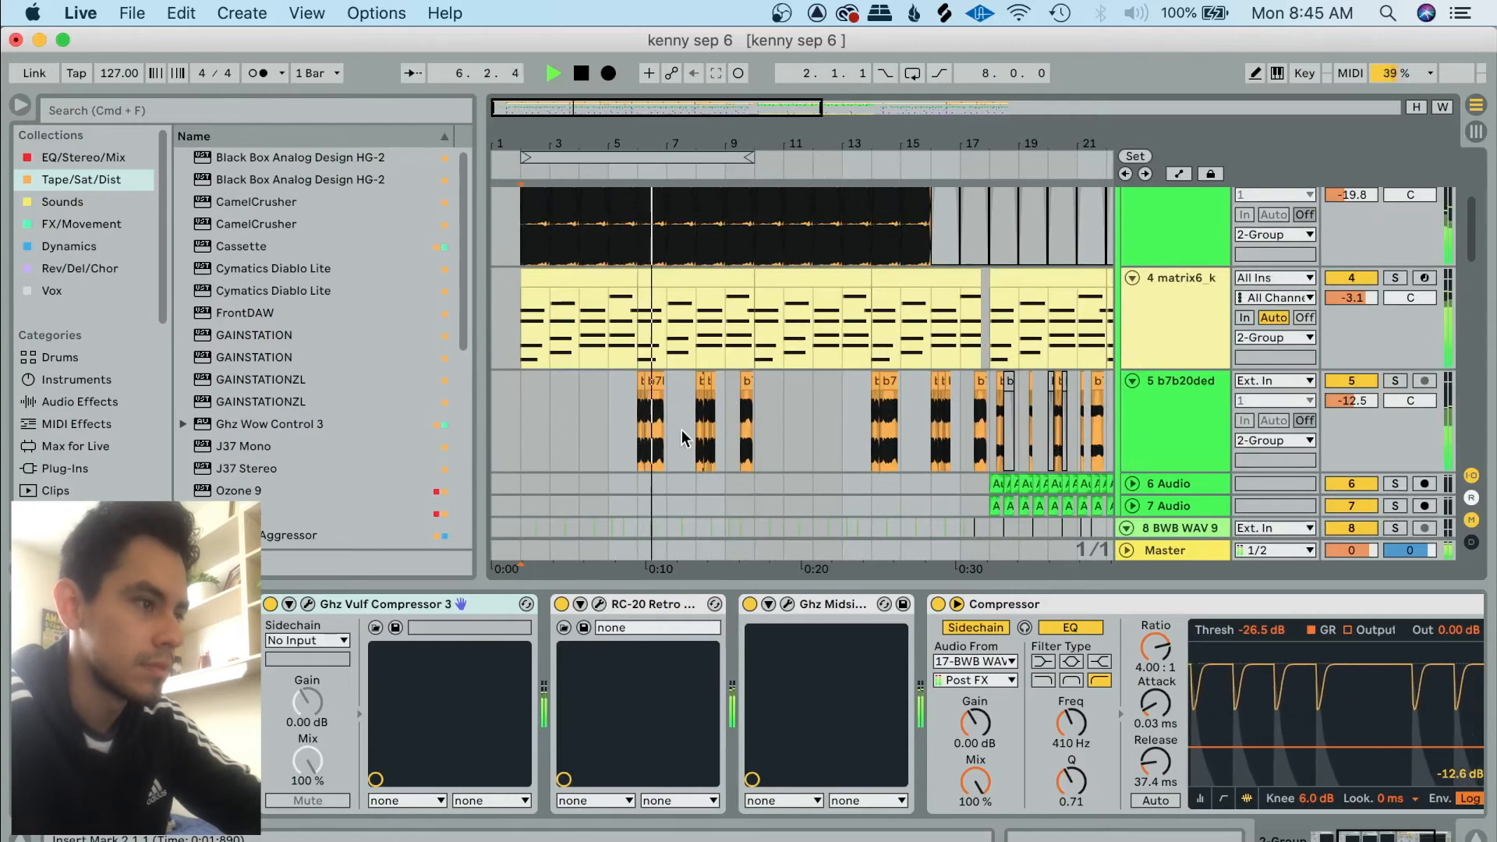
scroll(681, 425, up, 1)
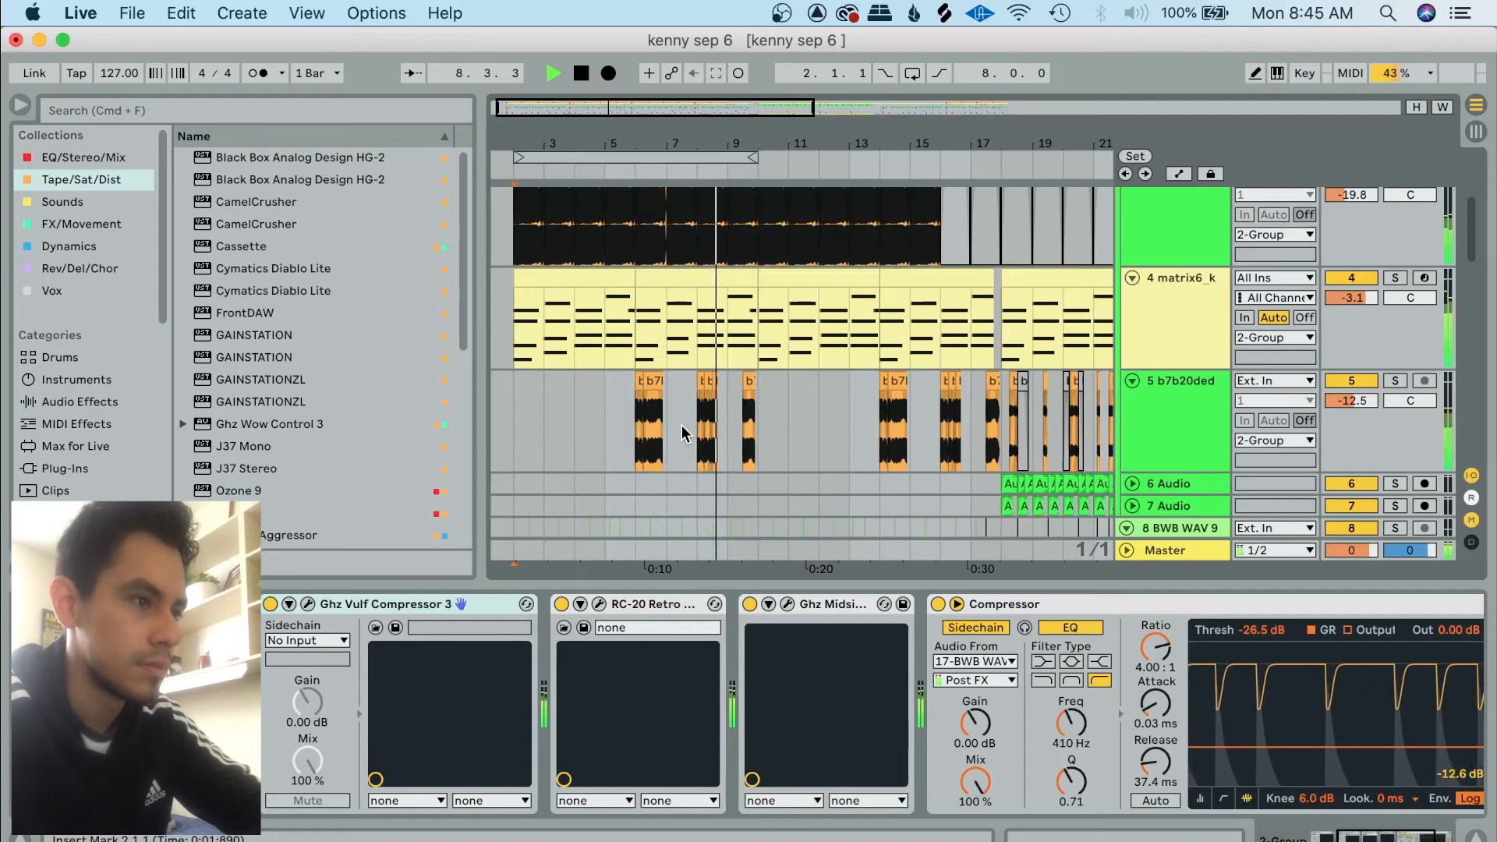
scroll(682, 424, down, 2)
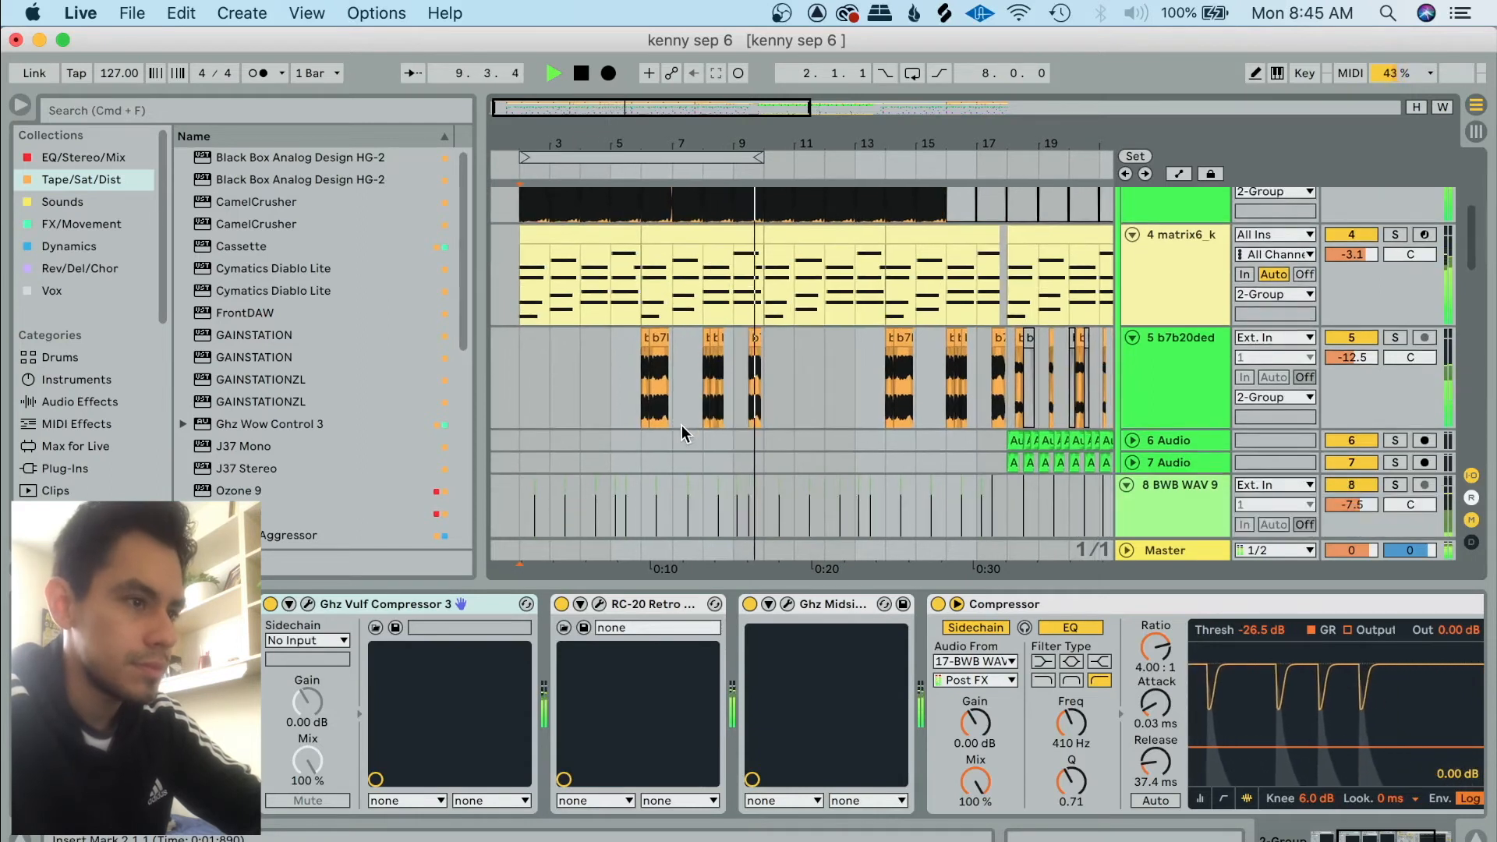
scroll(681, 424, up, 4)
key(space)
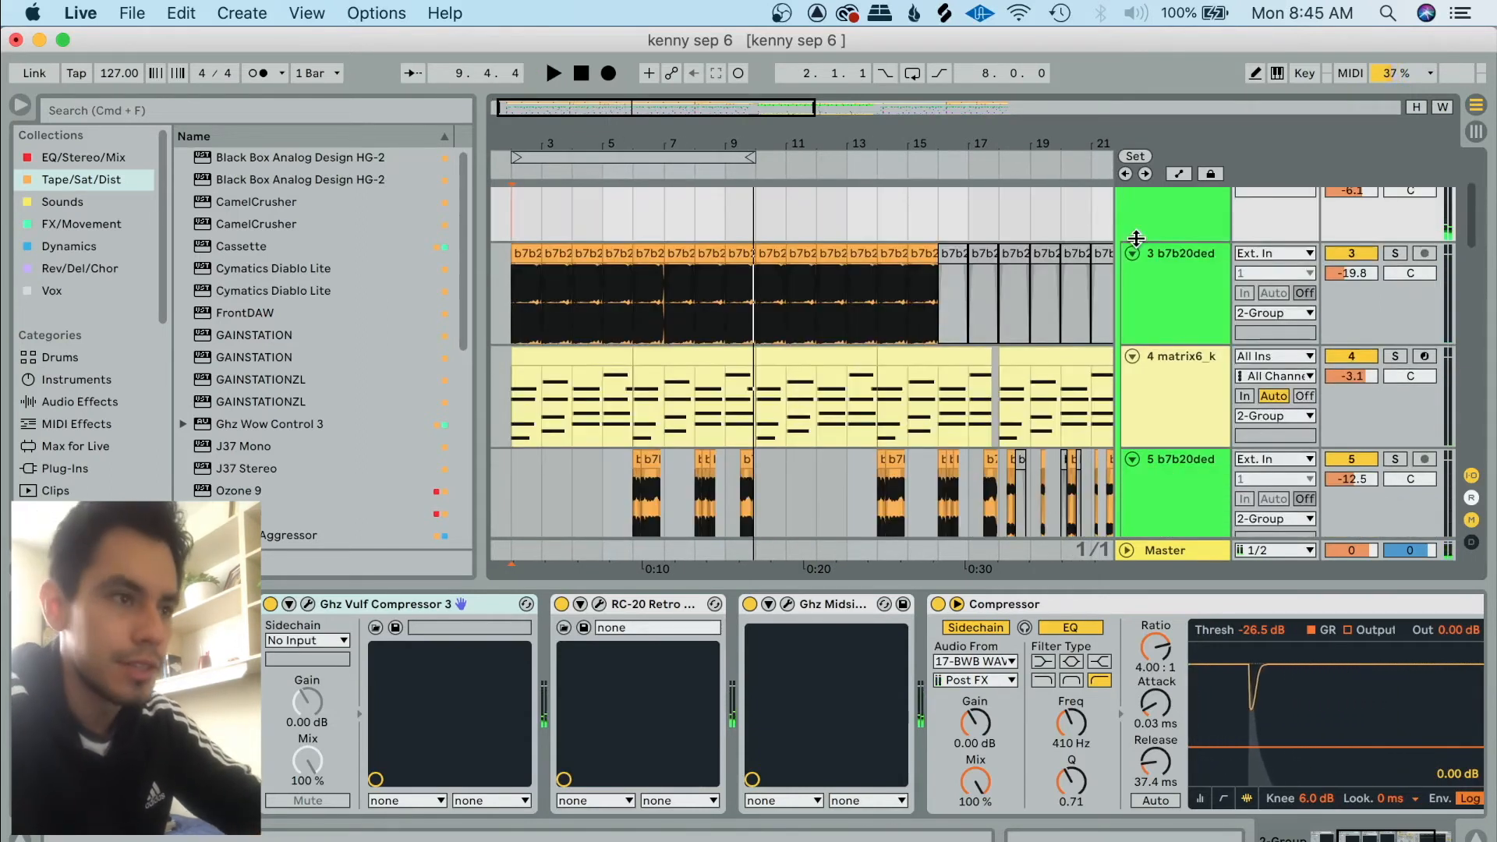
Collapse tracks 3, 4 and 5 in the group and place the insert marker on track 6 at bar 14.
click(1132, 252)
click(1132, 275)
click(1132, 297)
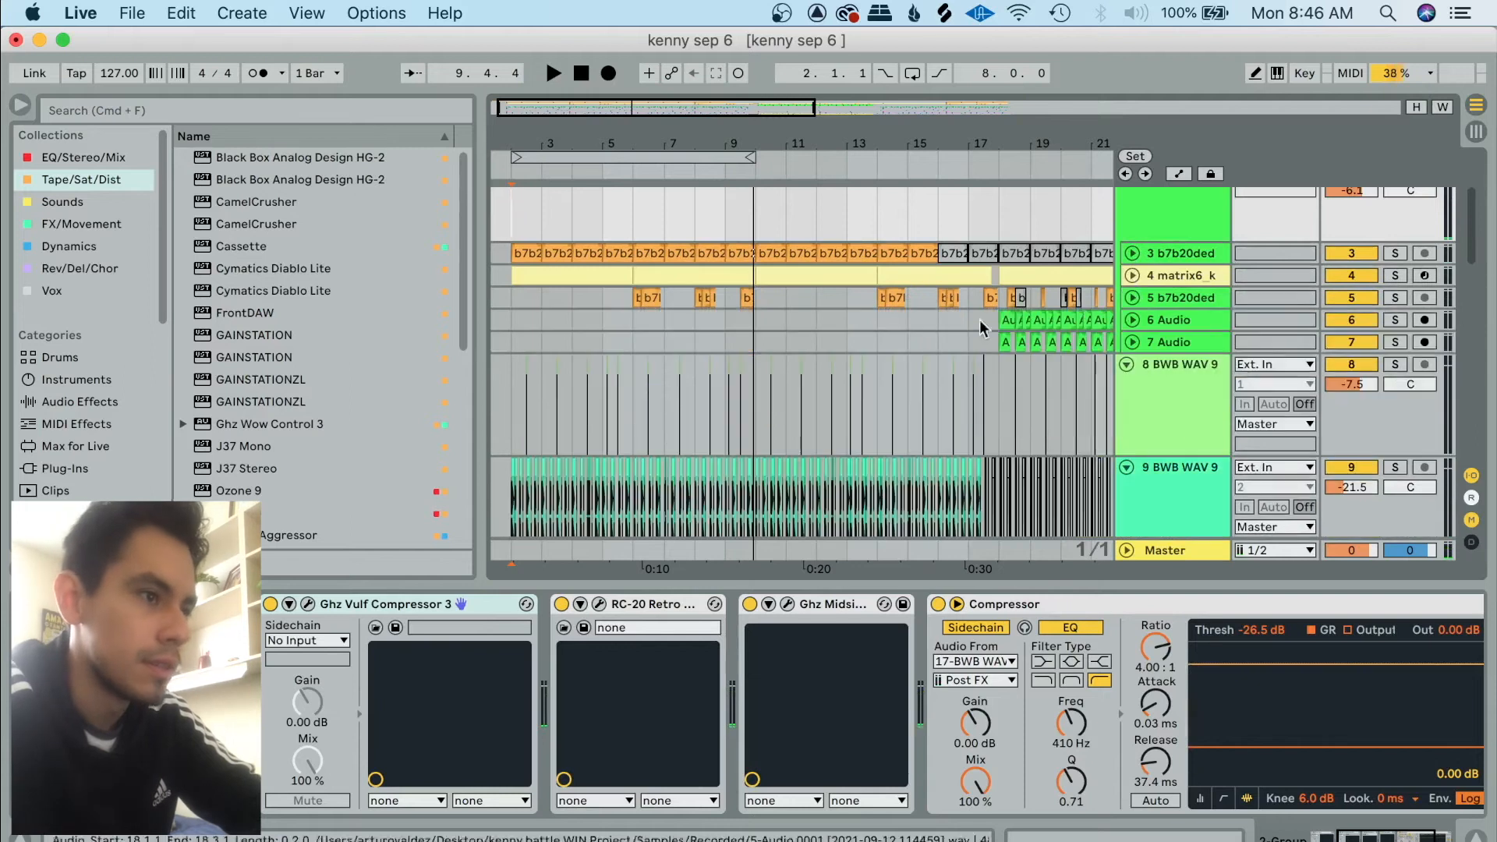
click(887, 326)
scroll(886, 320, right, 5)
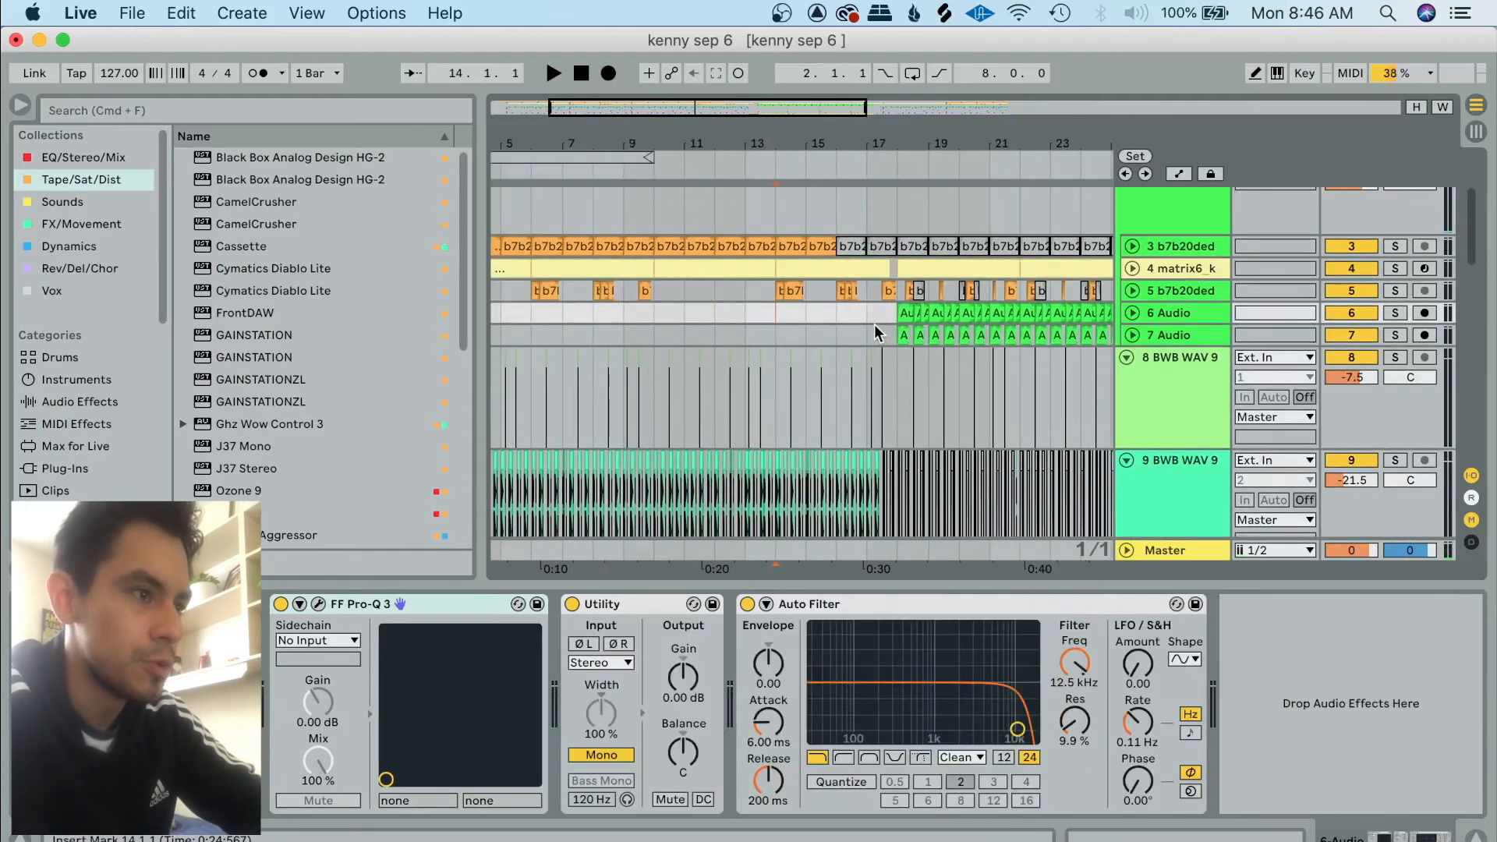
Collapse the drum and 808 tracks from track 8 through track 16.
click(1126, 356)
click(1126, 378)
click(1126, 400)
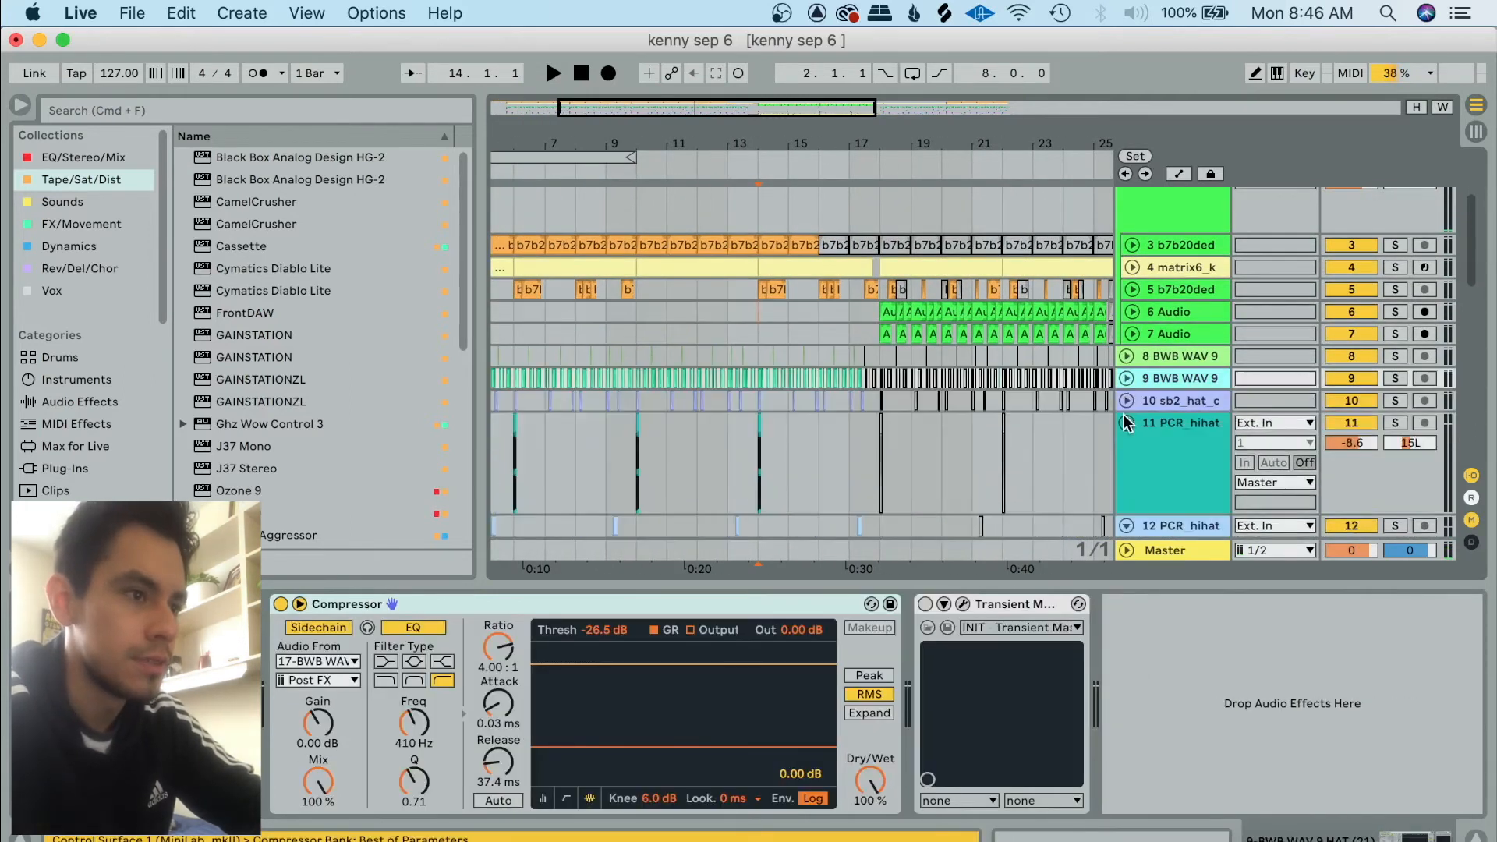
click(1126, 423)
click(1126, 445)
click(1125, 467)
click(1126, 489)
click(1129, 492)
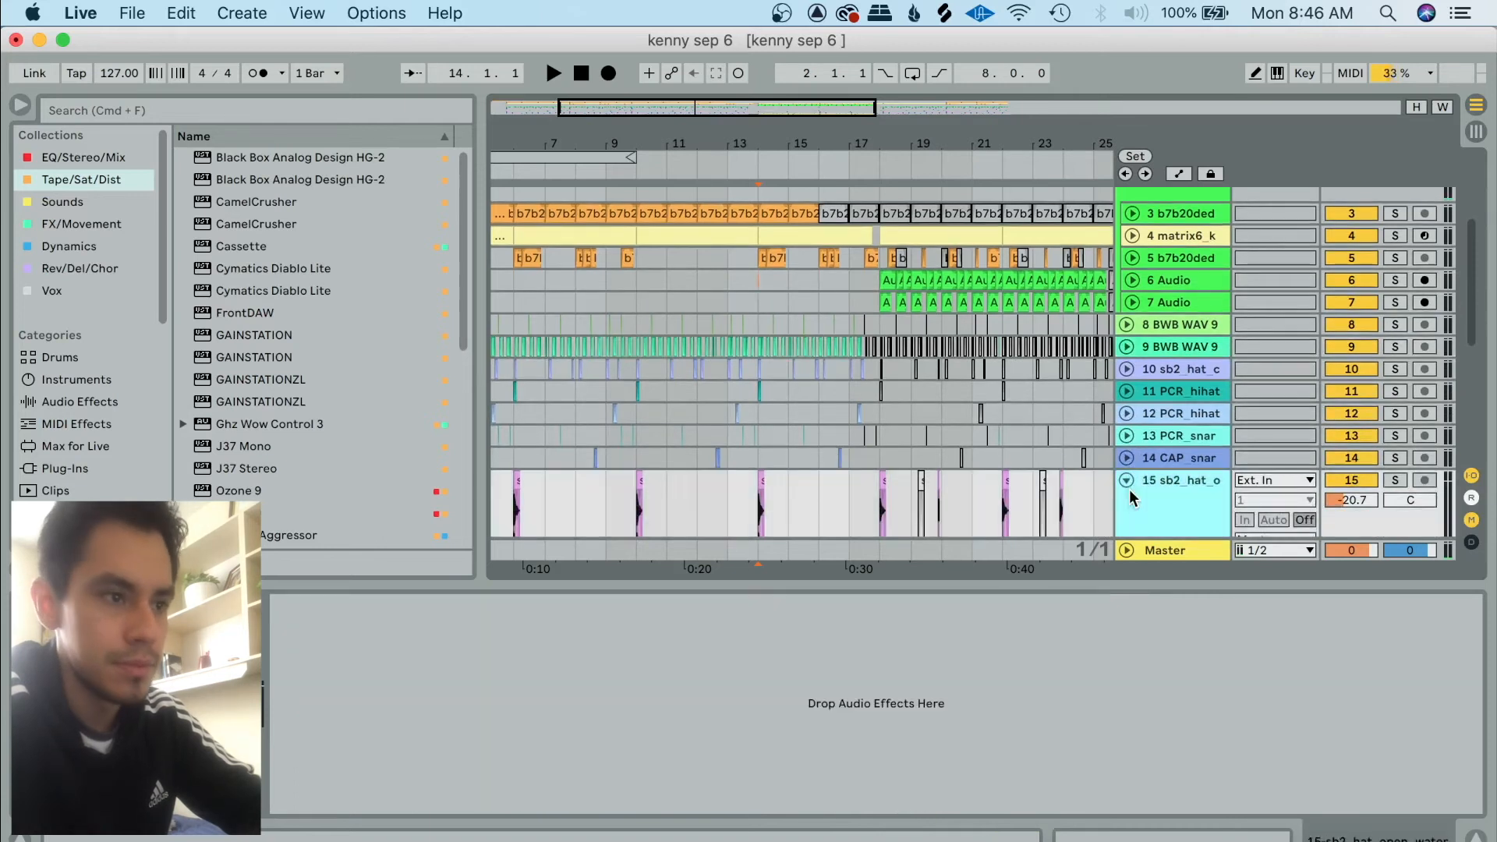
click(1128, 481)
click(1124, 501)
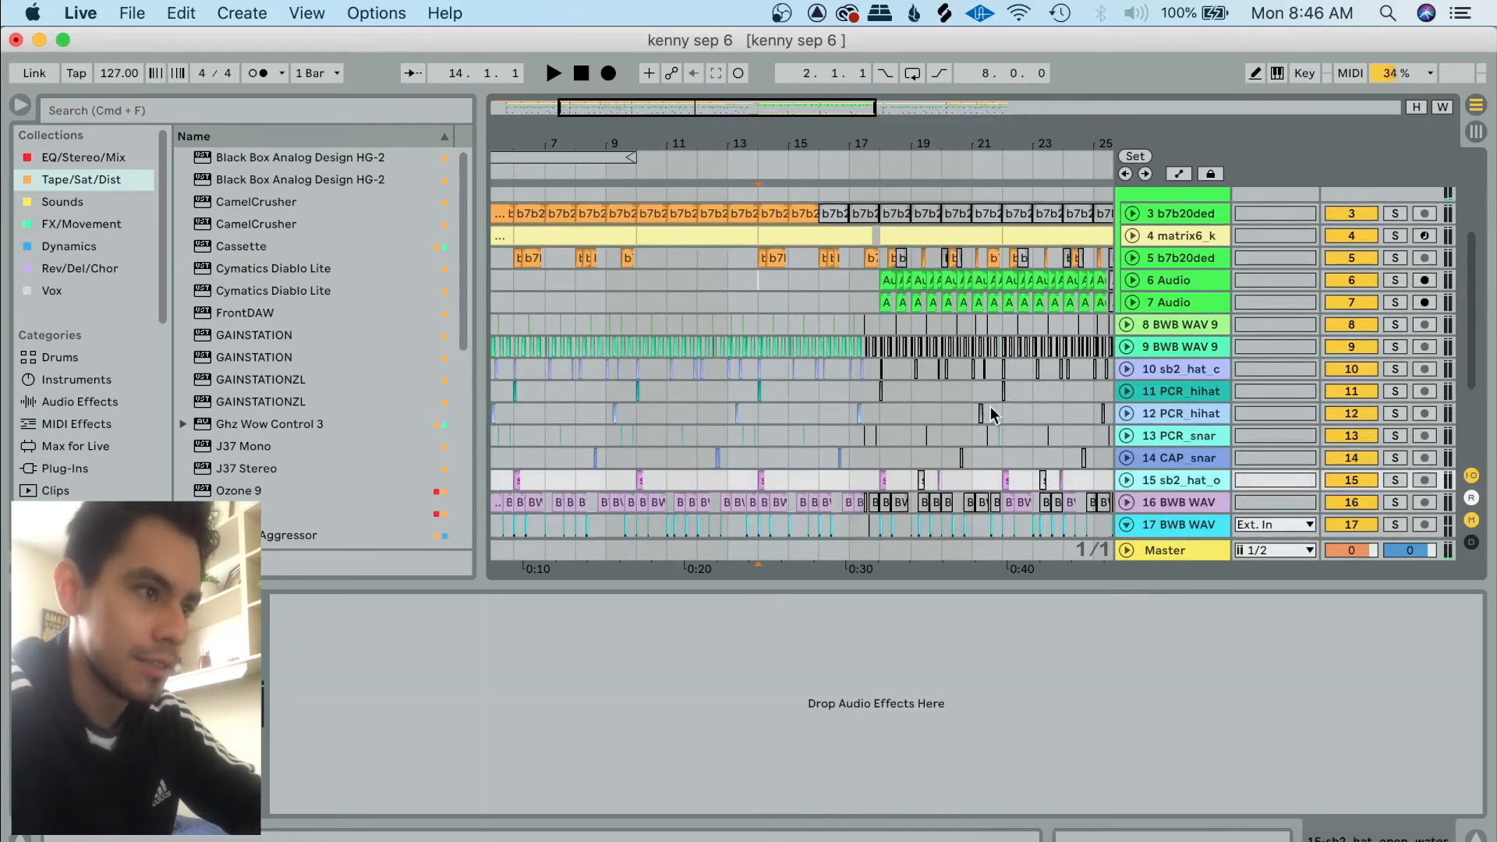
Play the arrangement from bar 17 with track 6 selected, and collapse track 17 during playback.
click(845, 301)
scroll(845, 301, up, 5)
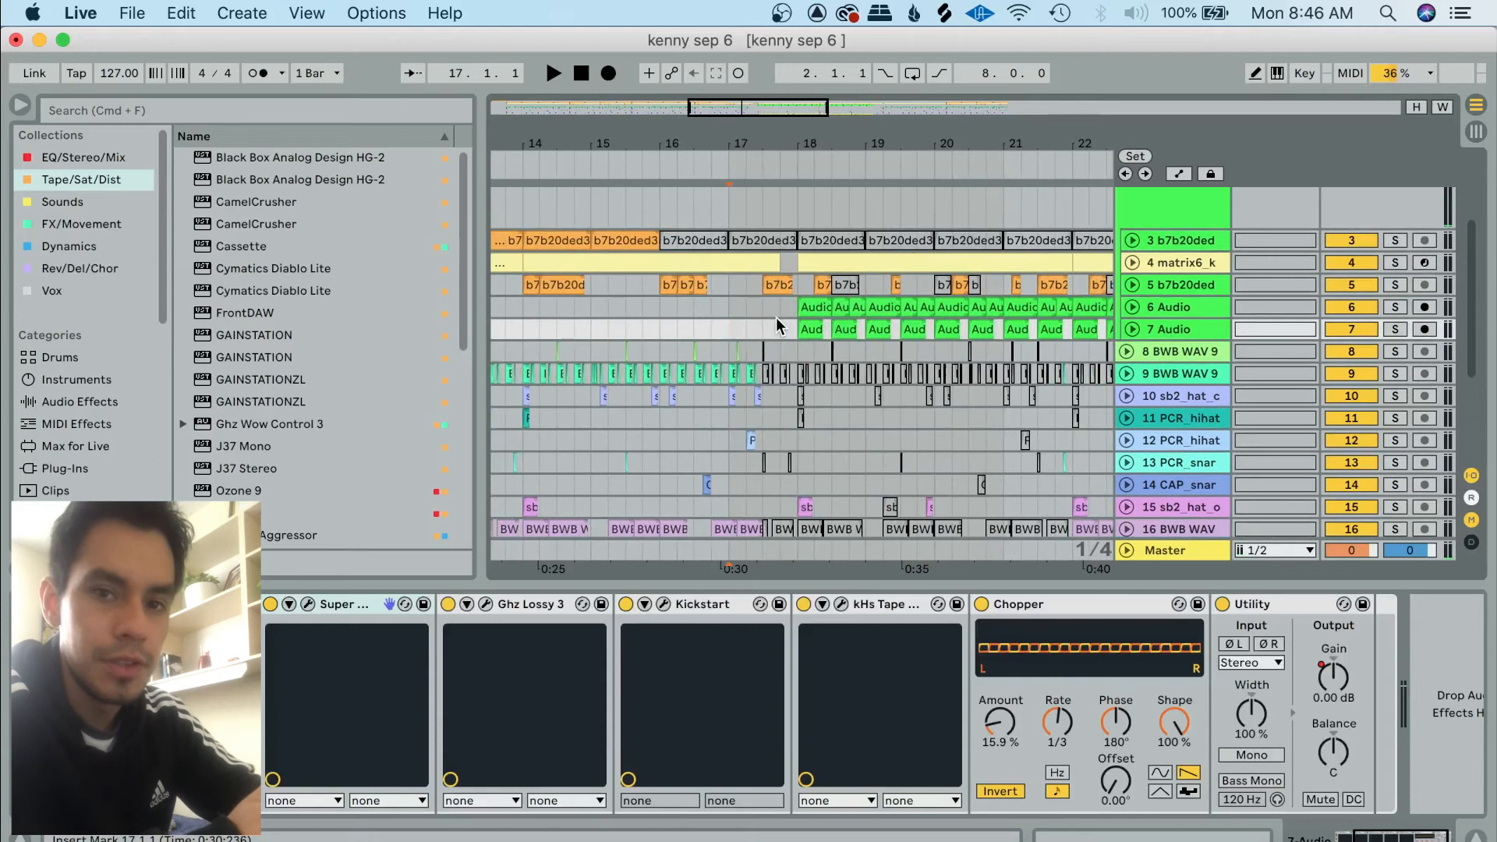
click(731, 313)
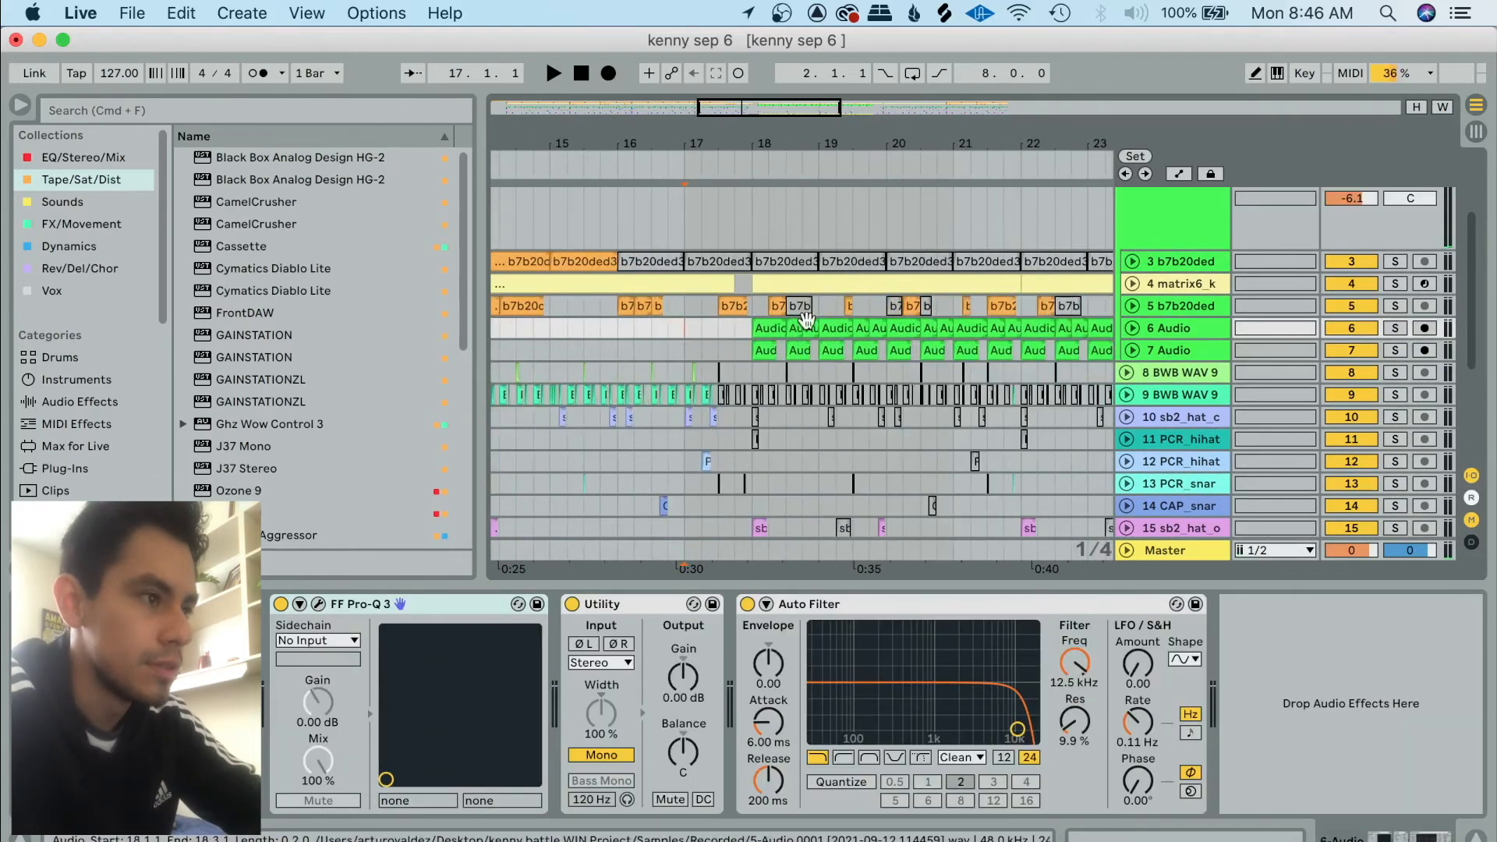
key(space)
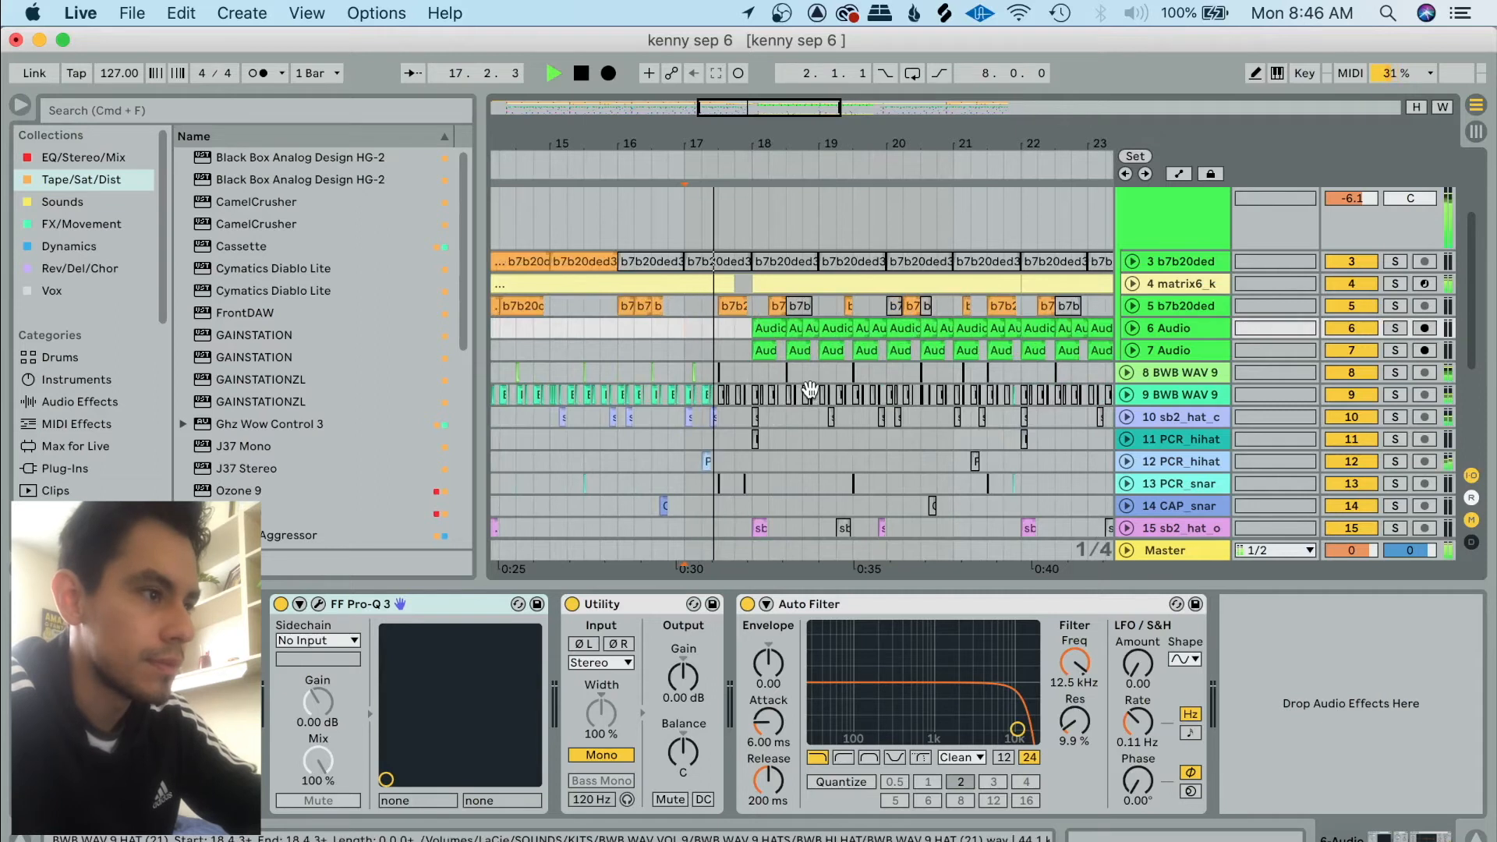
scroll(811, 388, down, 1)
scroll(925, 409, down, 3)
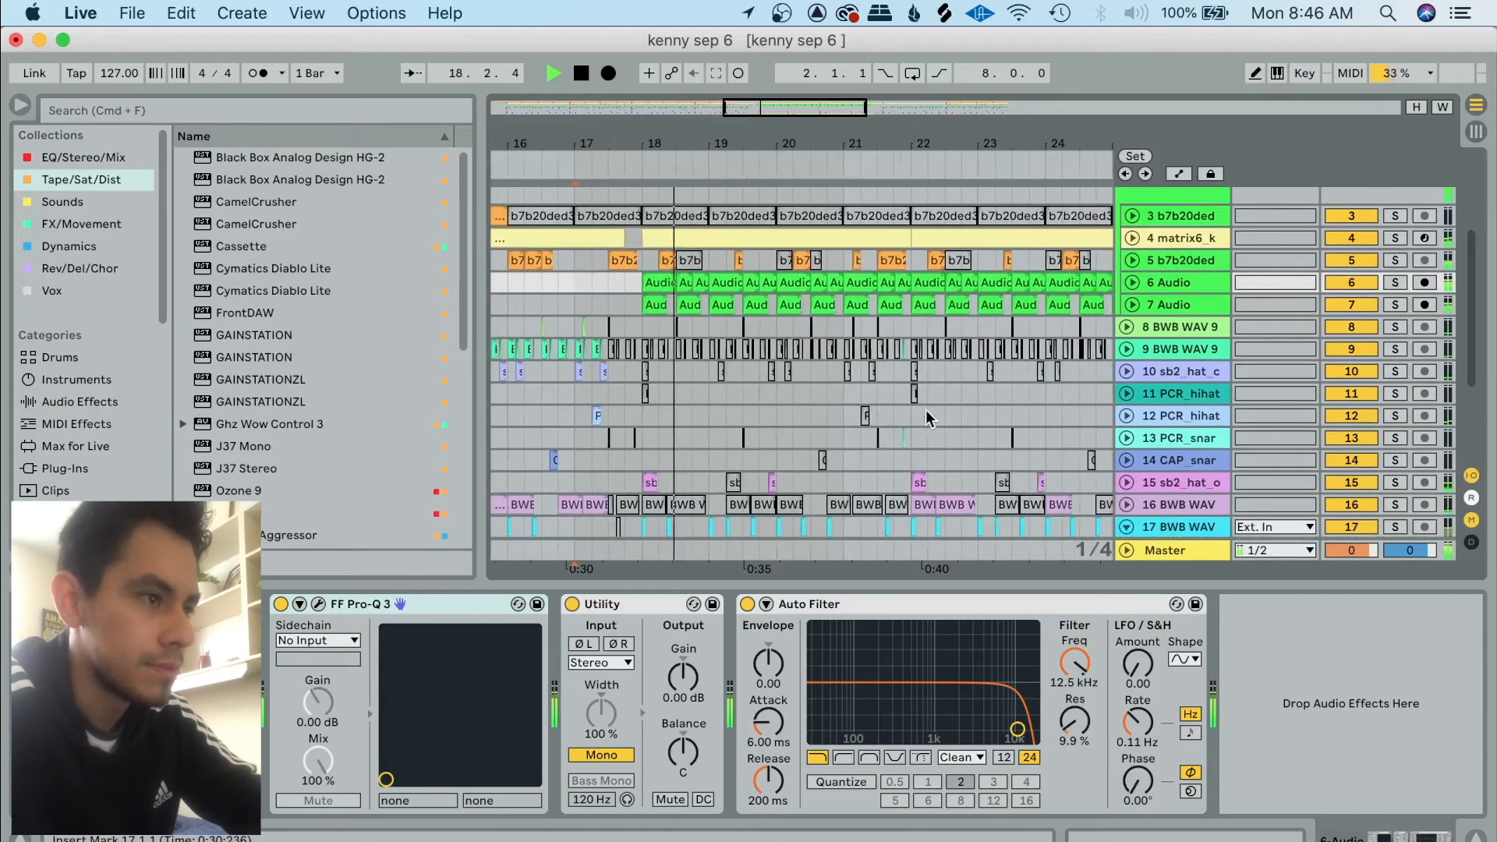
scroll(925, 412, down, 2)
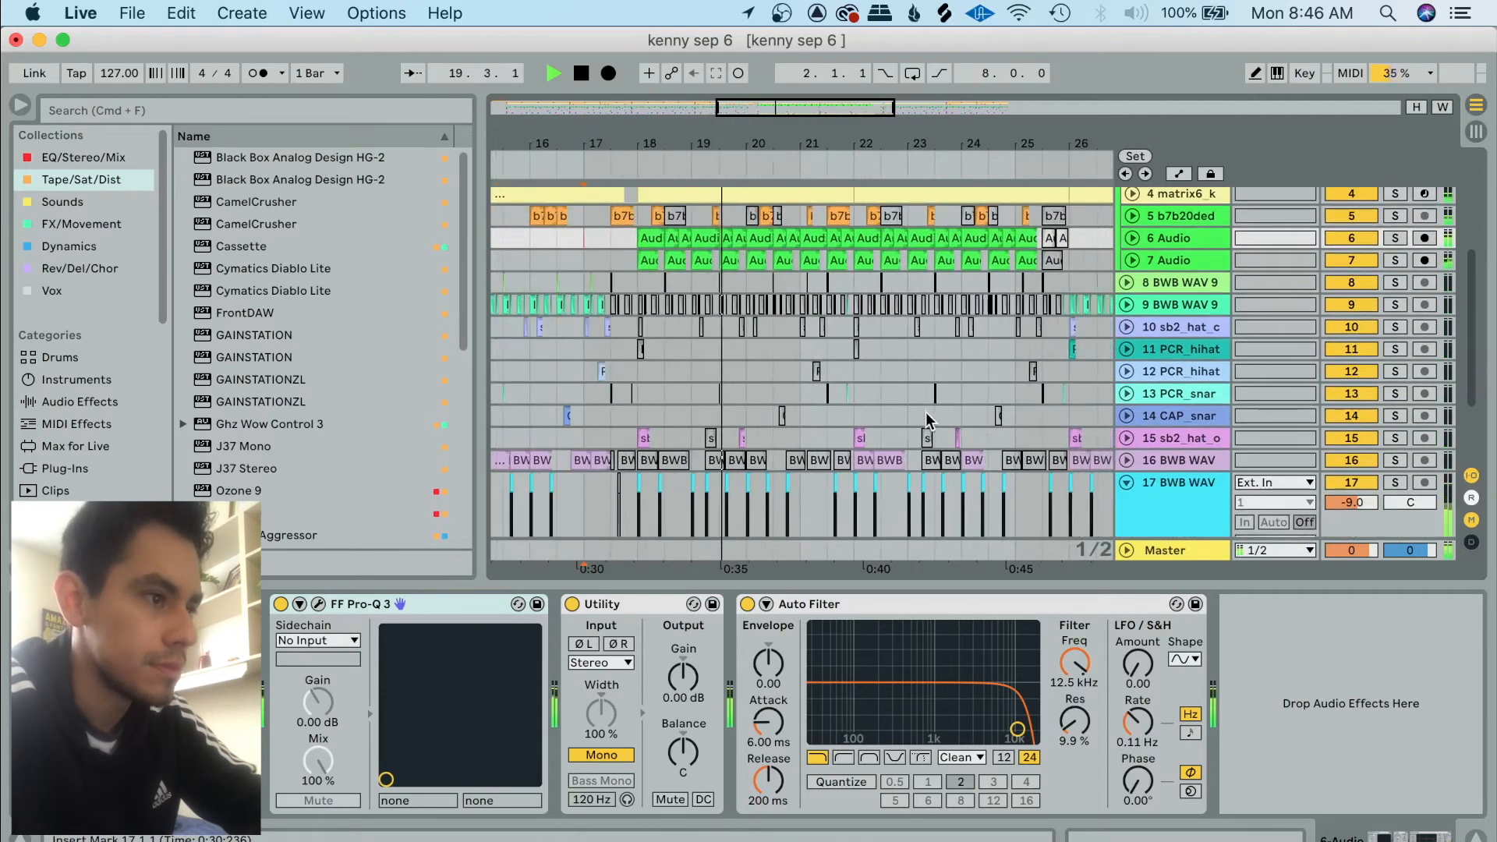
click(1125, 484)
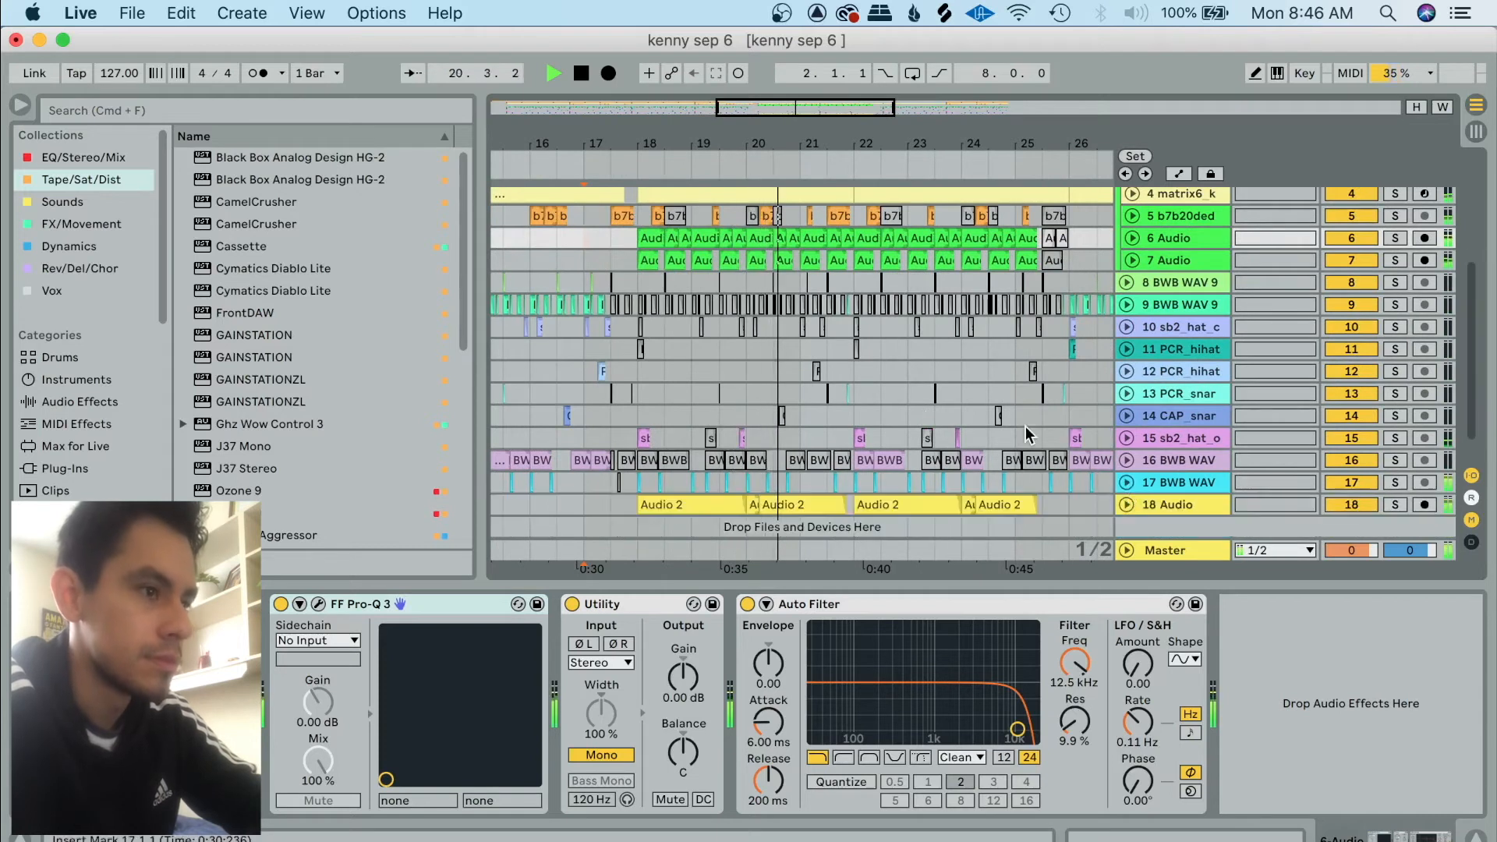
Follow the playing section through bar 26 across the collapsed tracks and stop playback.
scroll(1026, 425, up, 1)
scroll(1026, 426, up, 1)
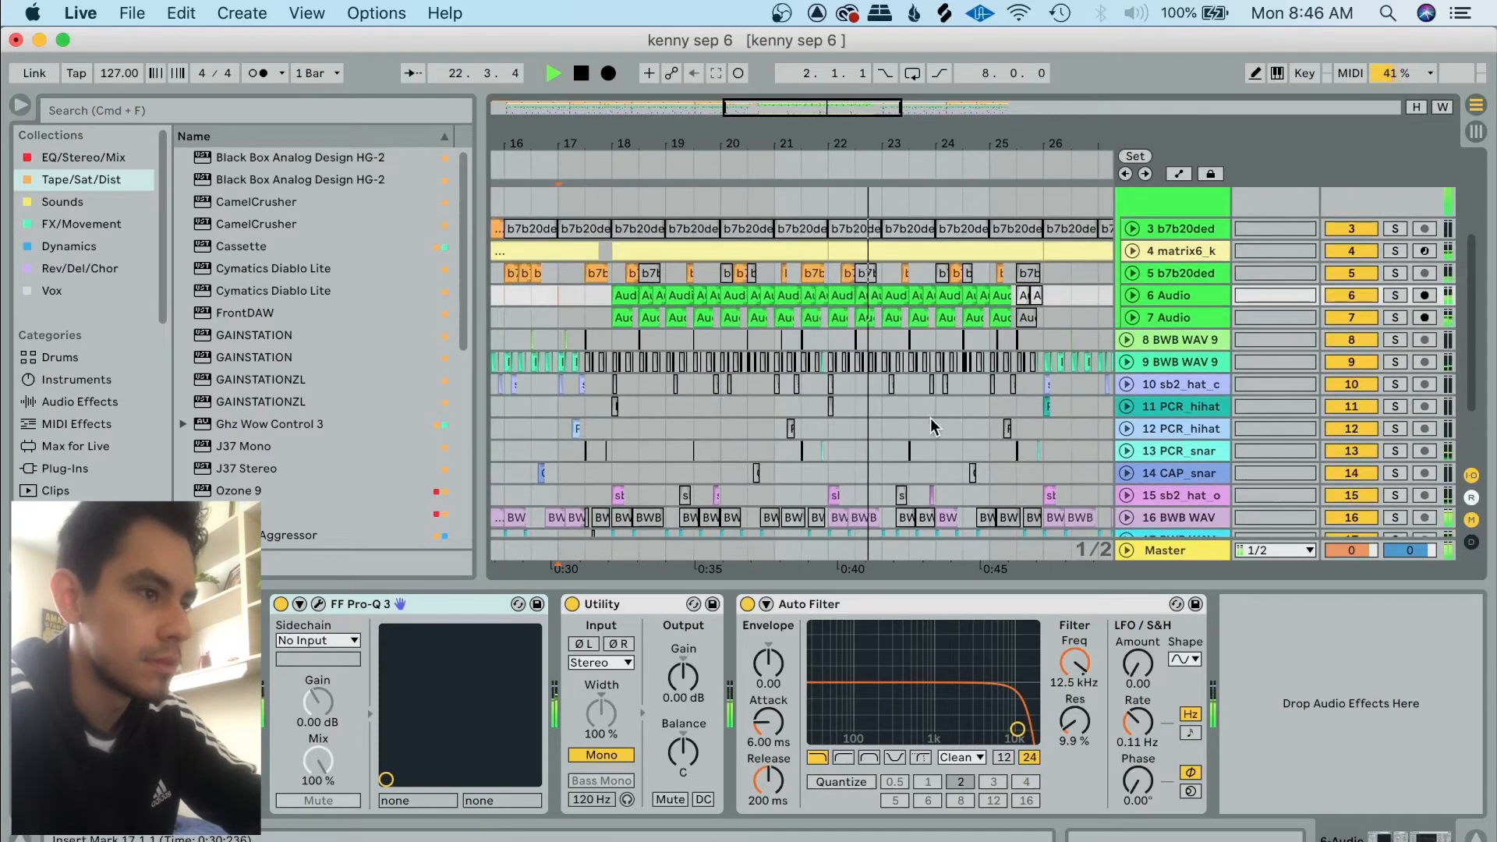
scroll(729, 451, up, 1)
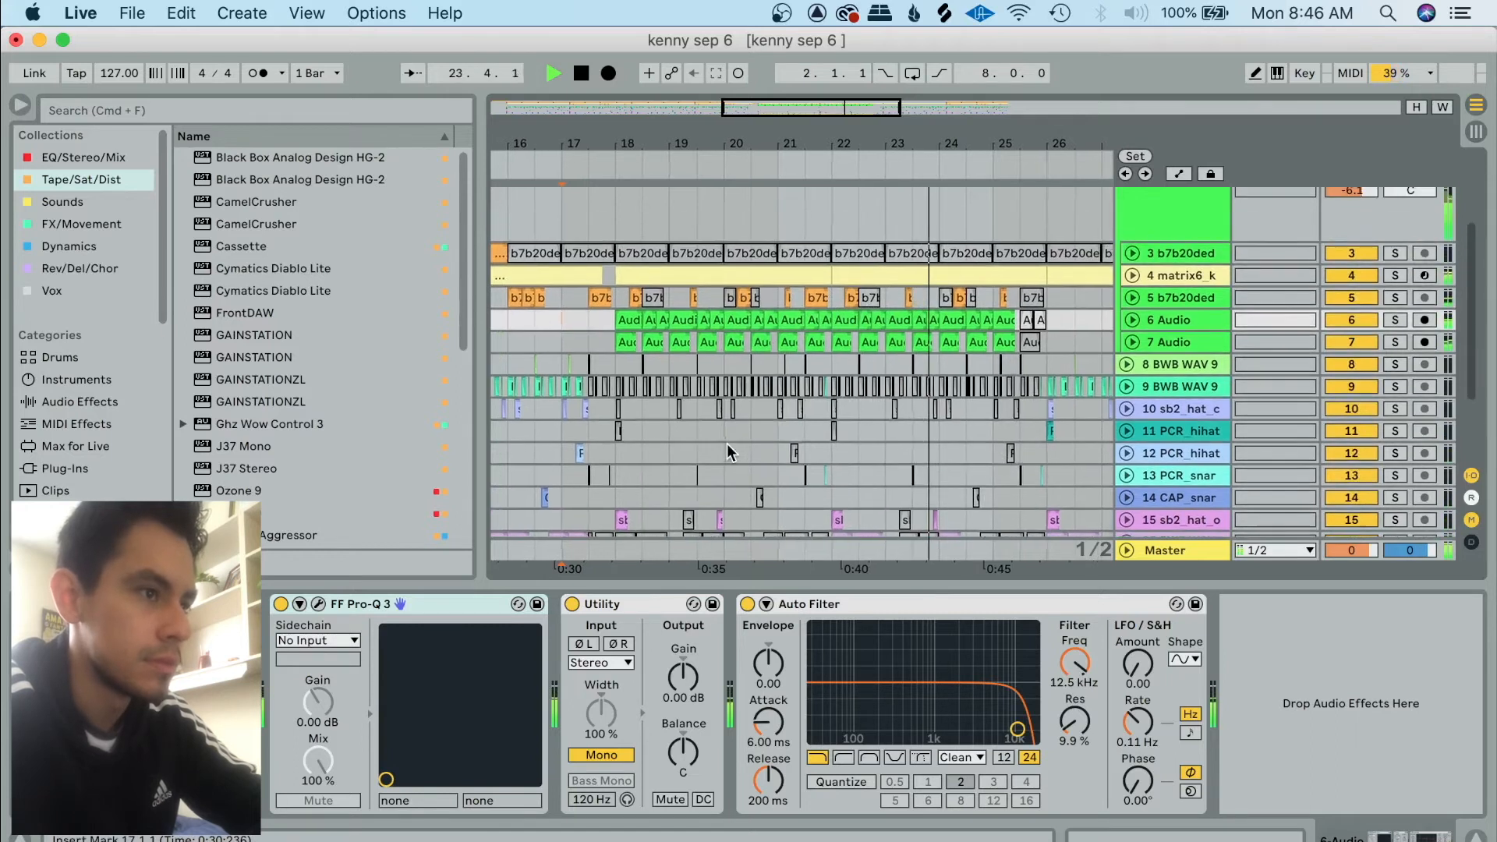
scroll(727, 443, right, 3)
scroll(727, 443, down, 3)
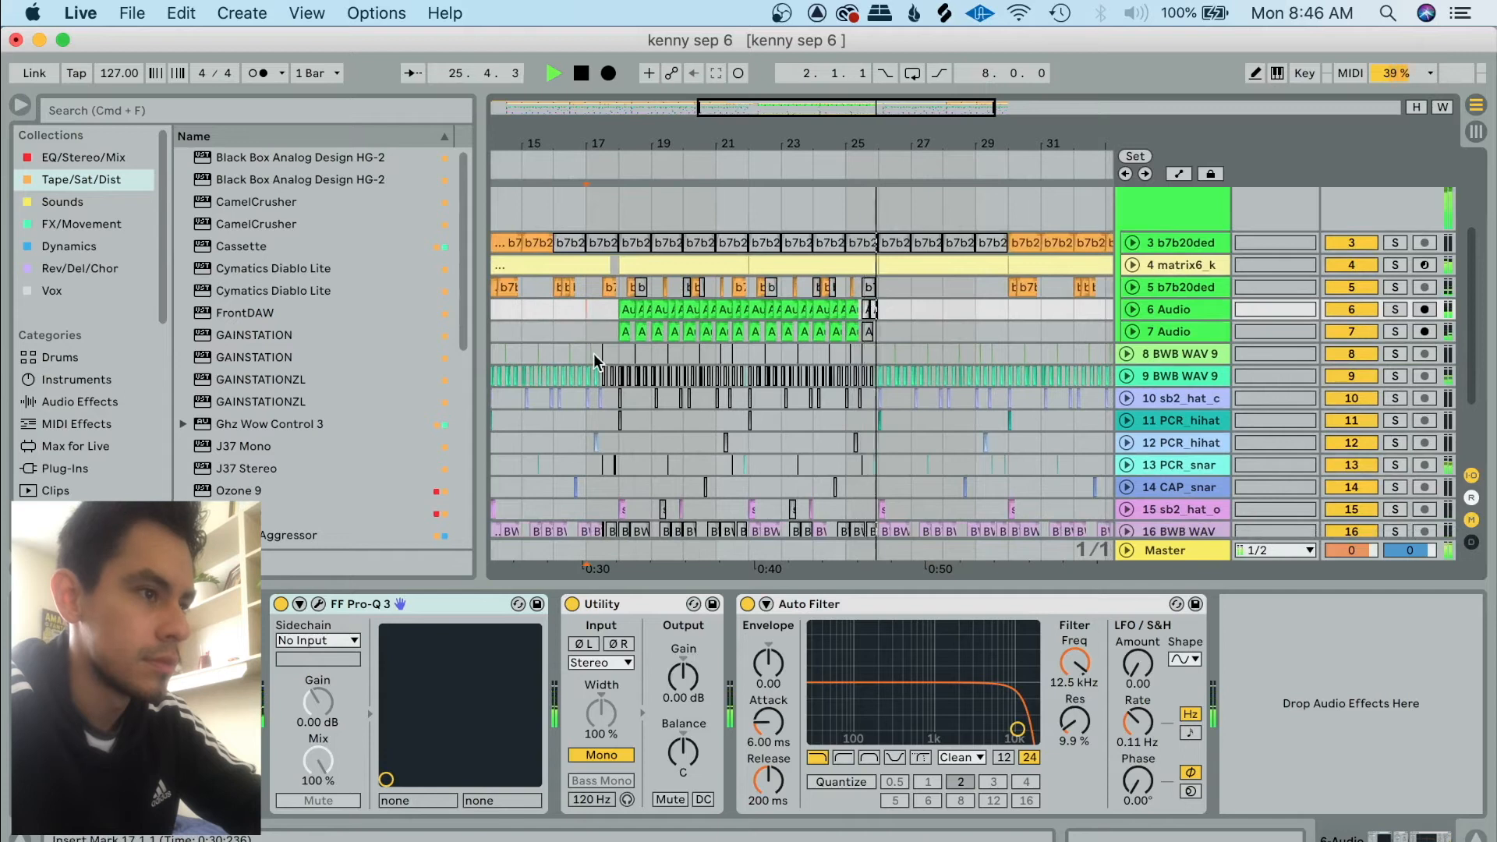
scroll(602, 349, up, 3)
key(space)
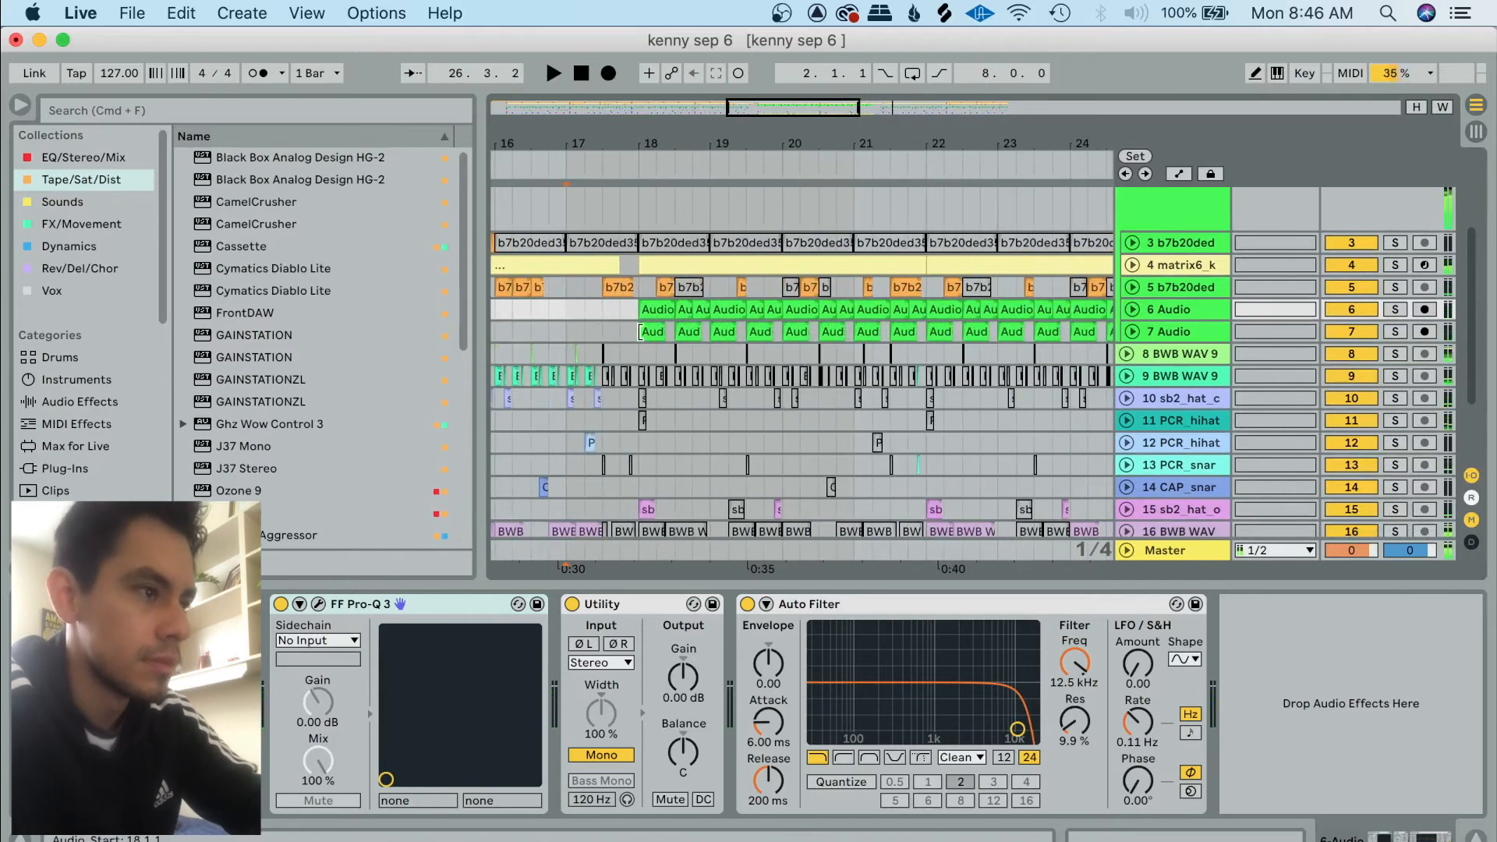
Unfold track 18, select its Audio 2 clip at bar 18, and play the track soloed.
scroll(722, 404, down, 5)
scroll(718, 412, up, 3)
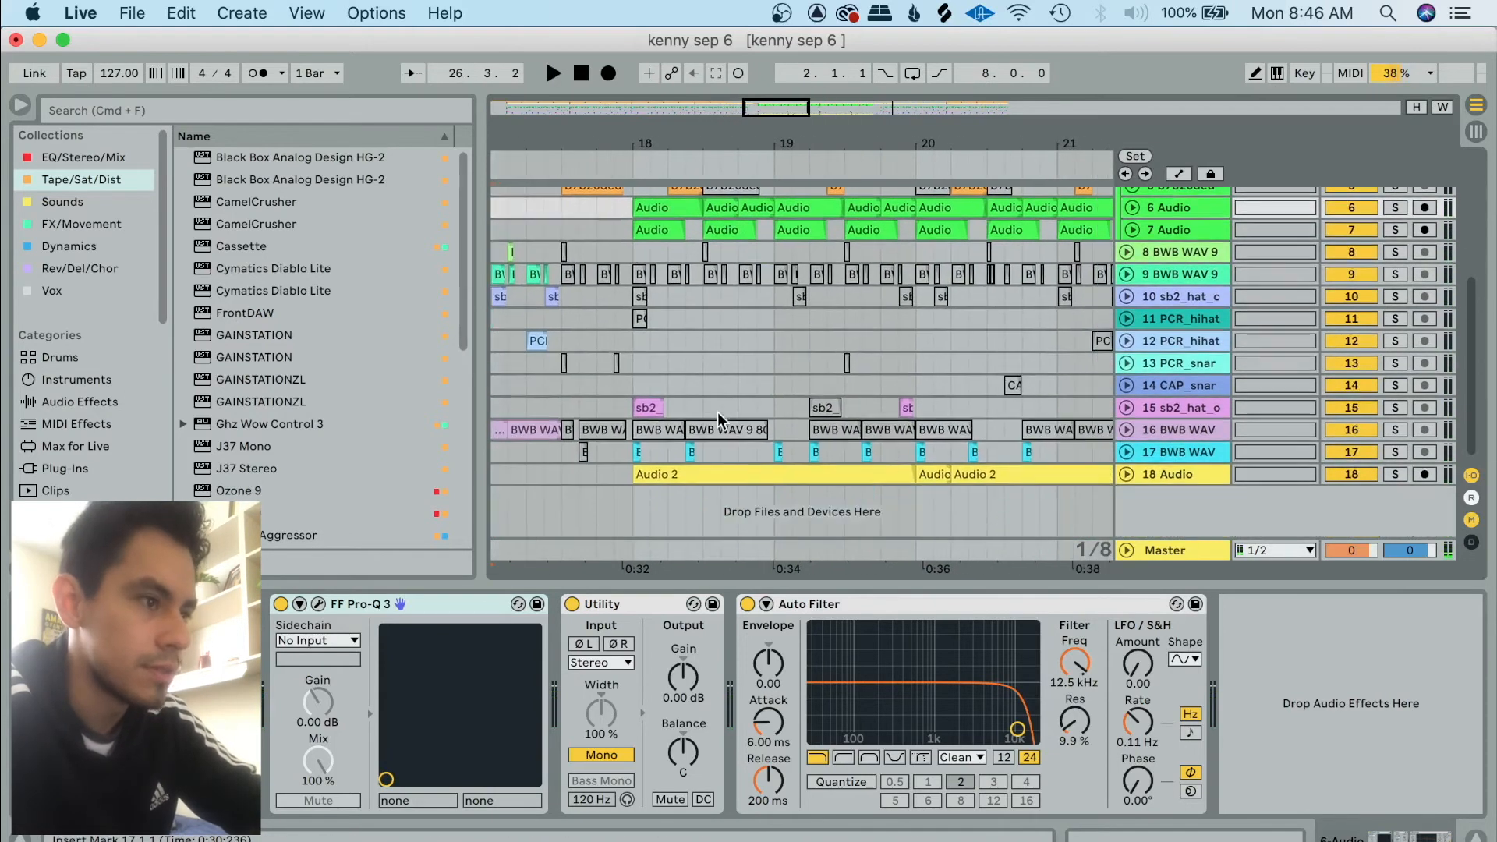
click(733, 465)
click(1127, 474)
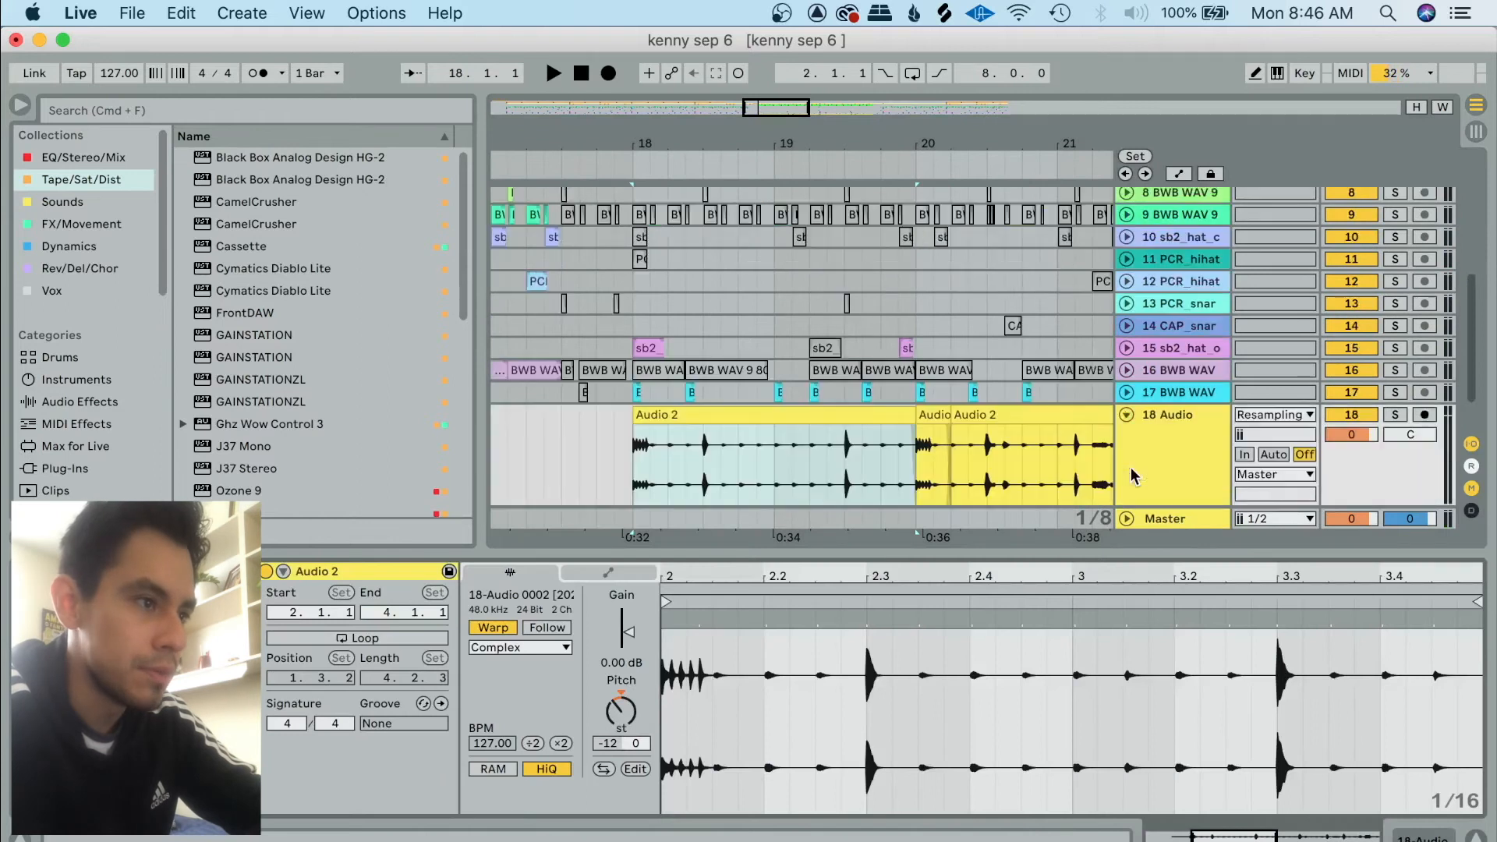
click(702, 416)
key(s)
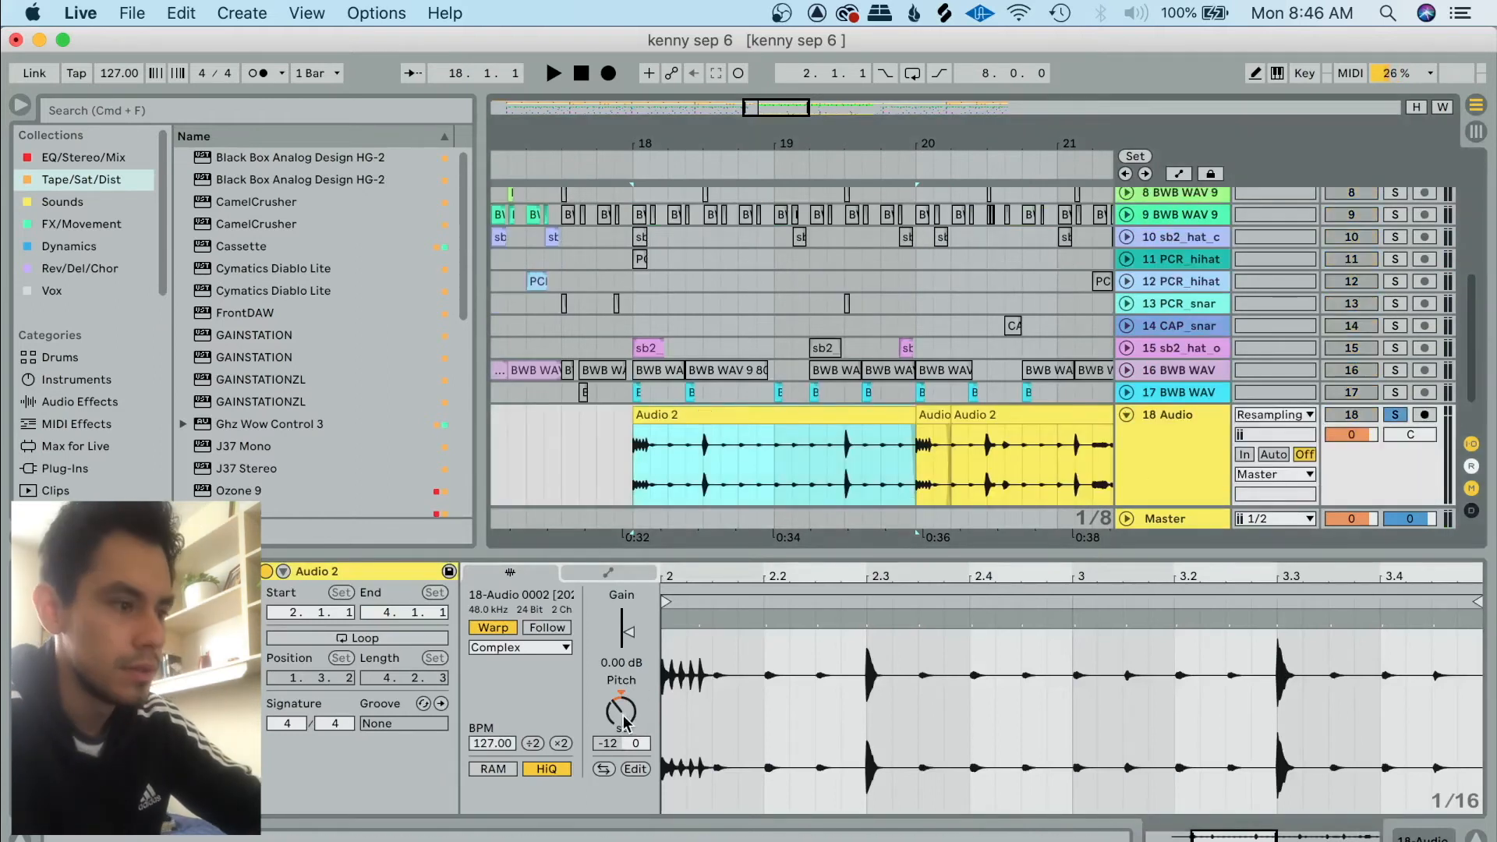
key(space)
scroll(701, 437, down, 1)
scroll(702, 437, right, 1)
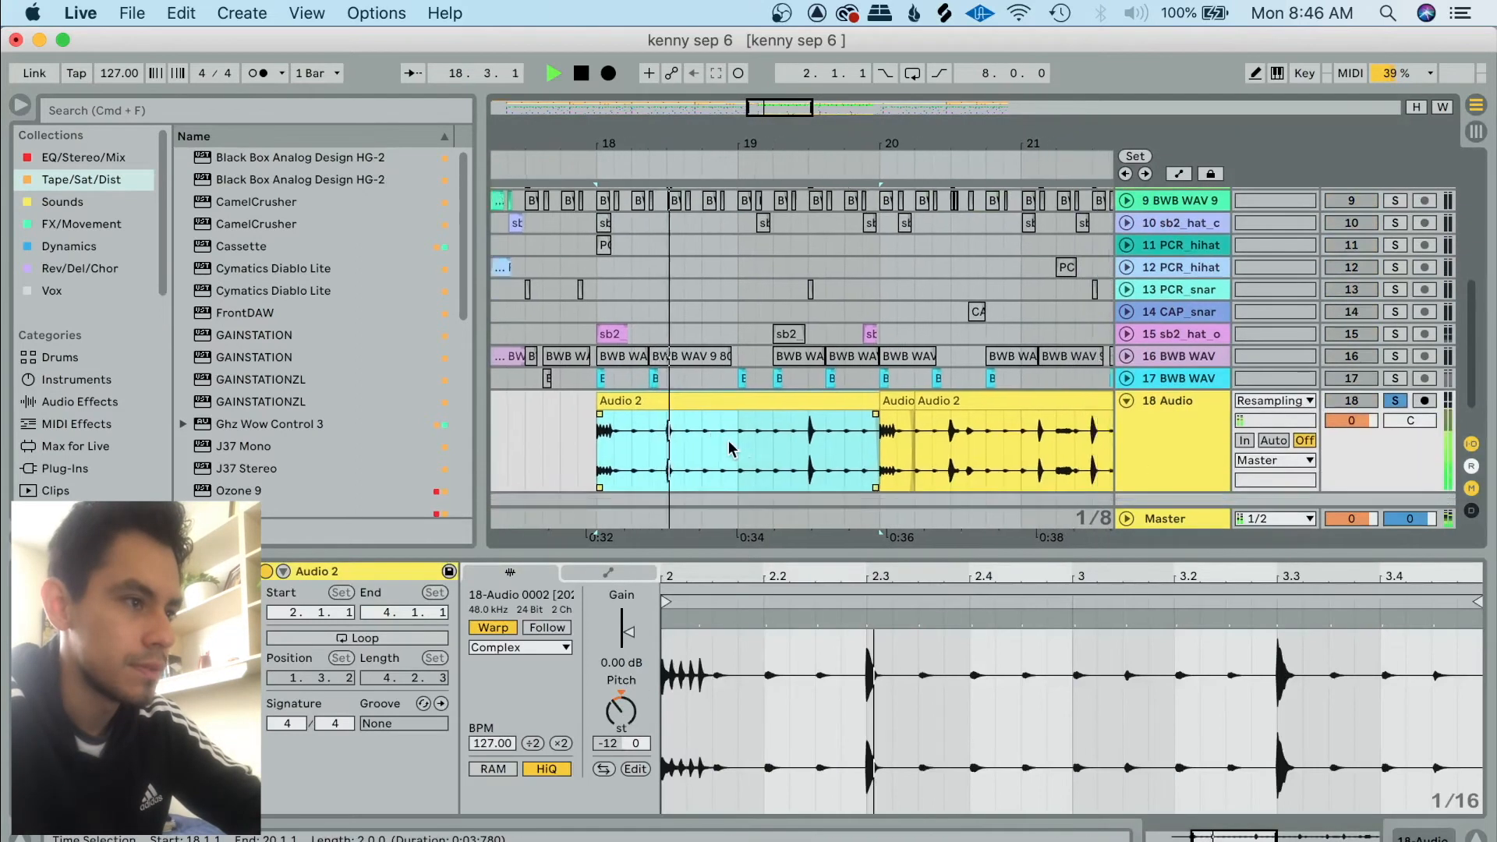
key(space)
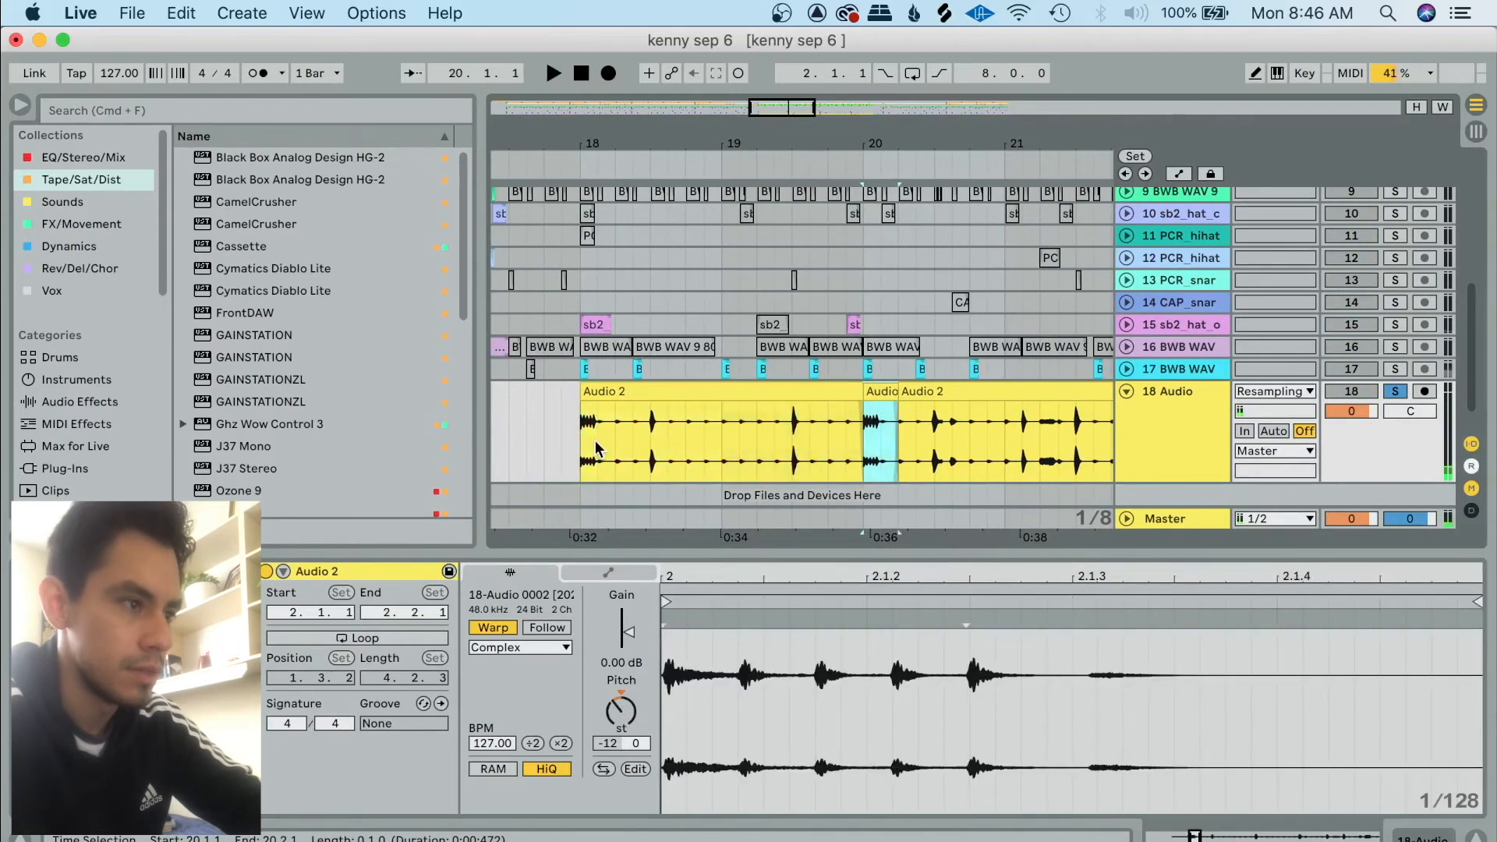
Select the open hat clip at bar 18 on track 15 and play tracks 15 and 18 soloed together.
click(583, 451)
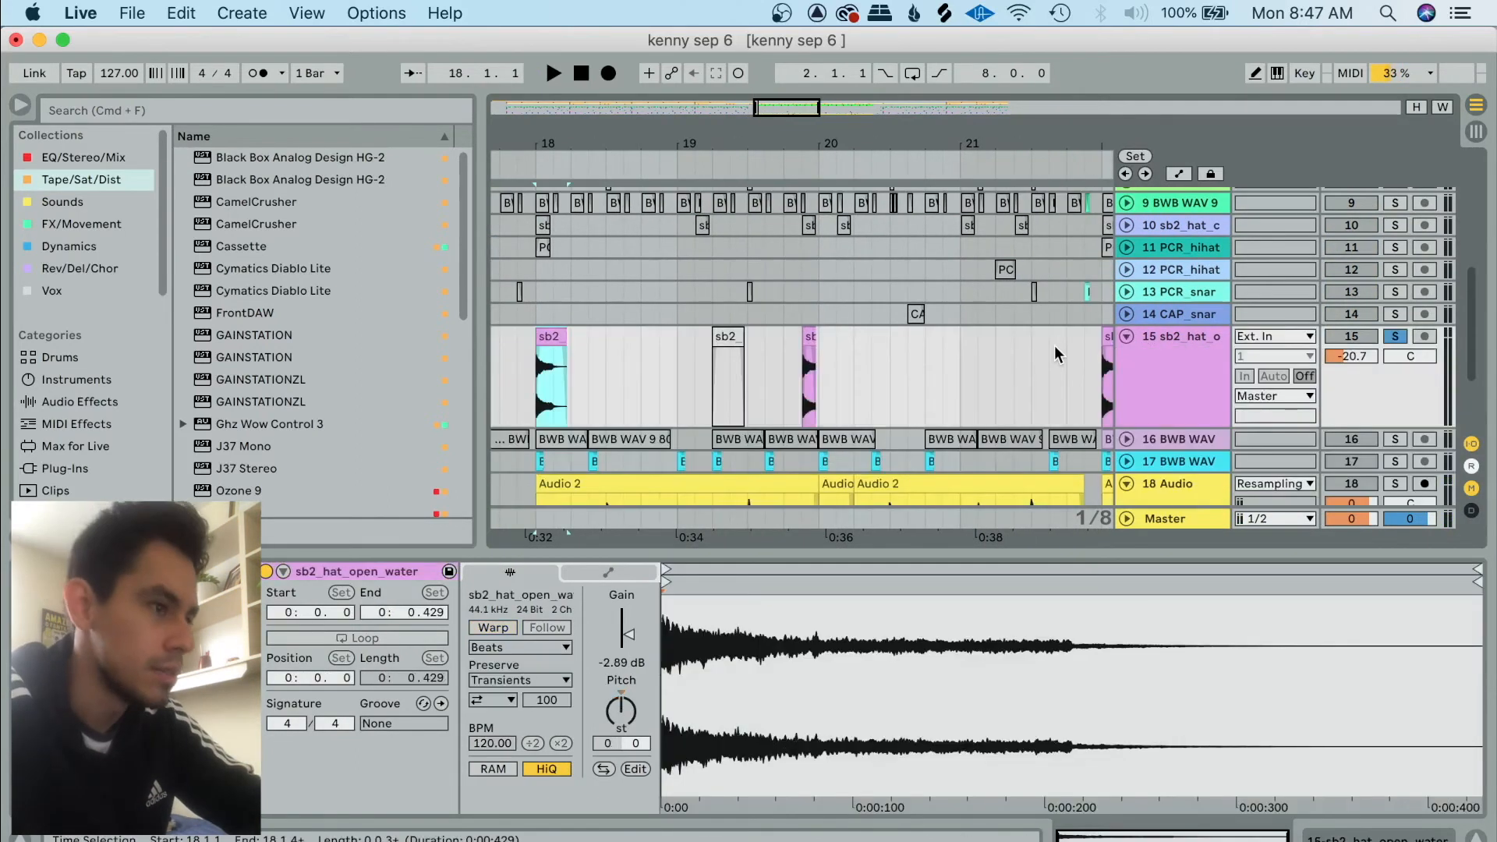
scroll(1054, 351, down, 1)
scroll(1054, 351, left, 1)
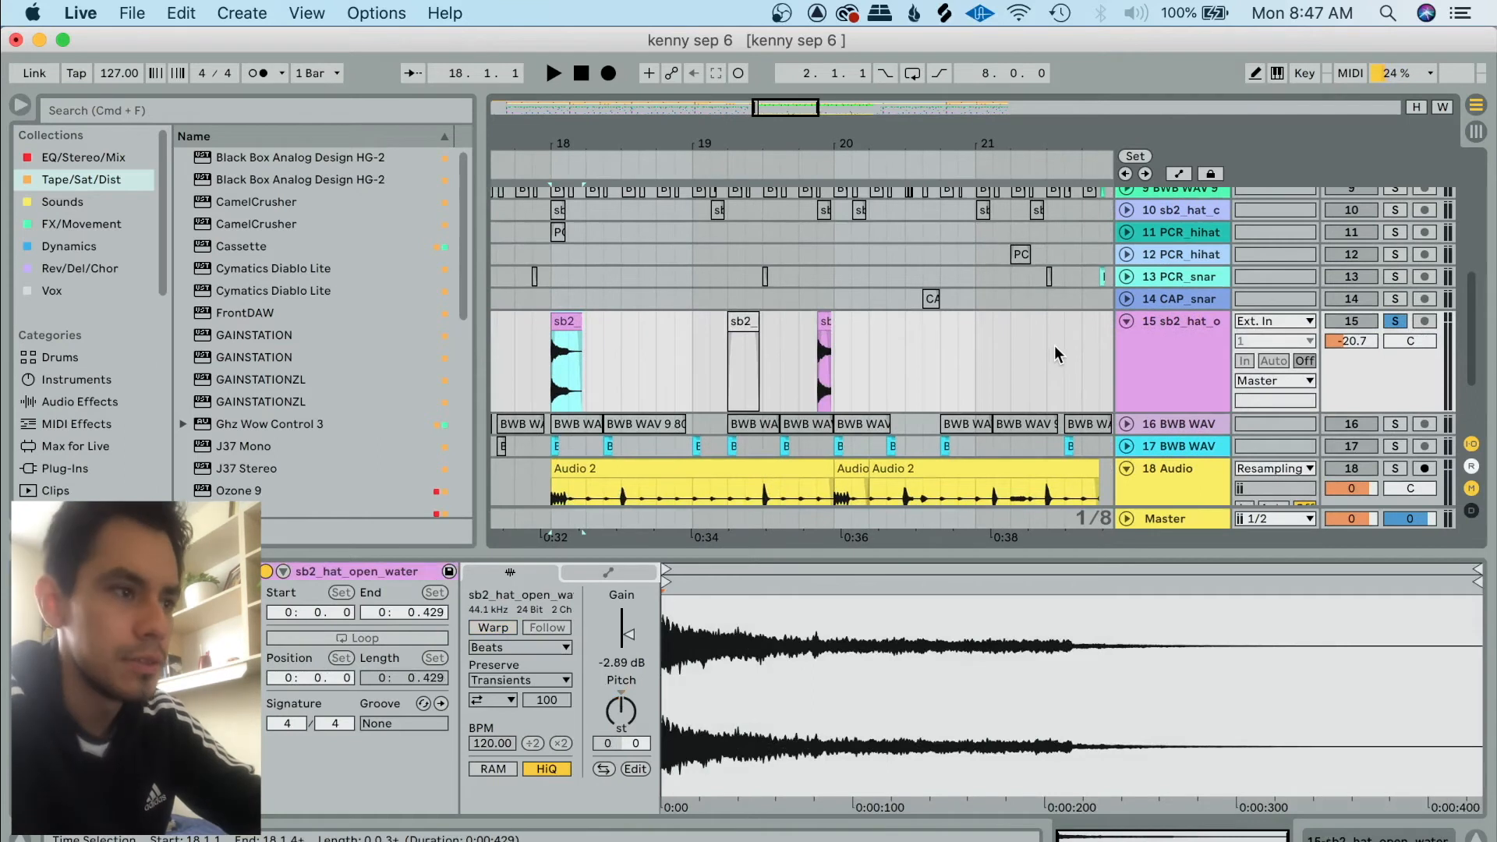
scroll(1014, 363, down, 1)
scroll(1013, 362, left, 1)
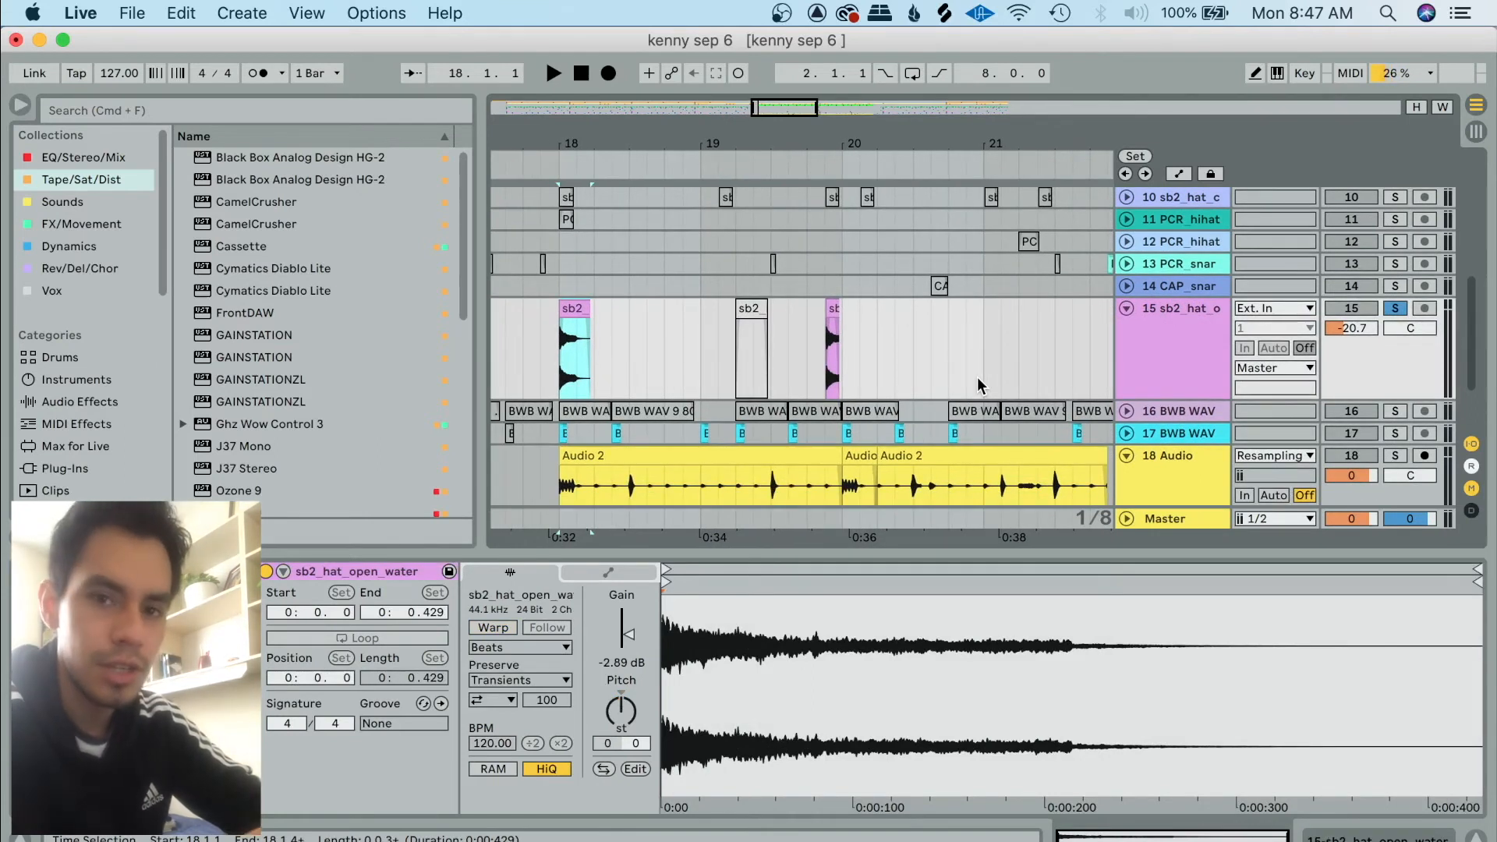
click(1394, 456)
key(space)
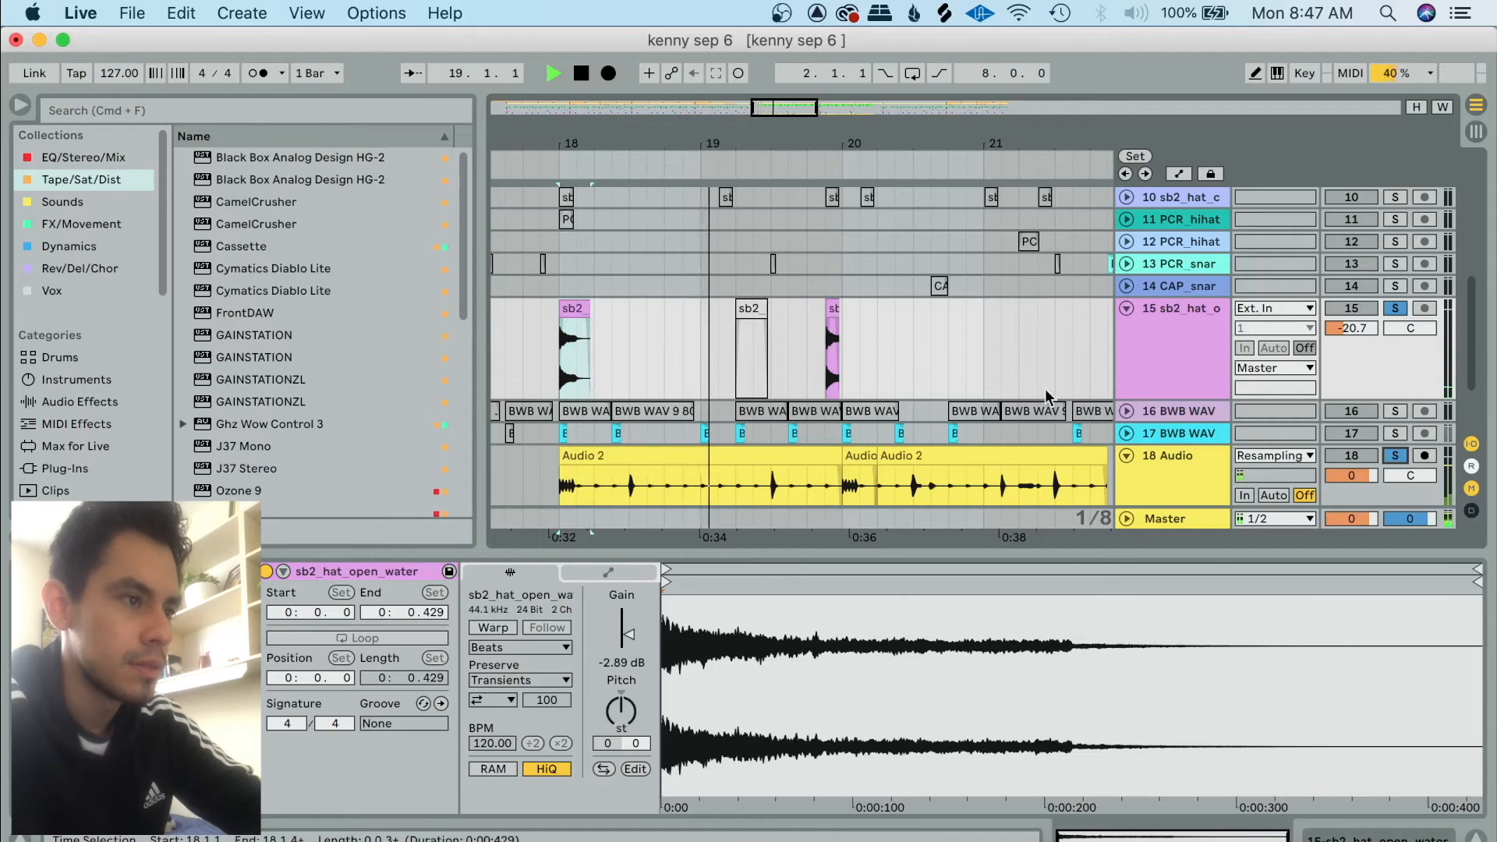
Follow the soloed open hat and resampled audio playback through bar 20 and stop it.
scroll(1044, 388, down, 2)
scroll(1045, 389, right, 2)
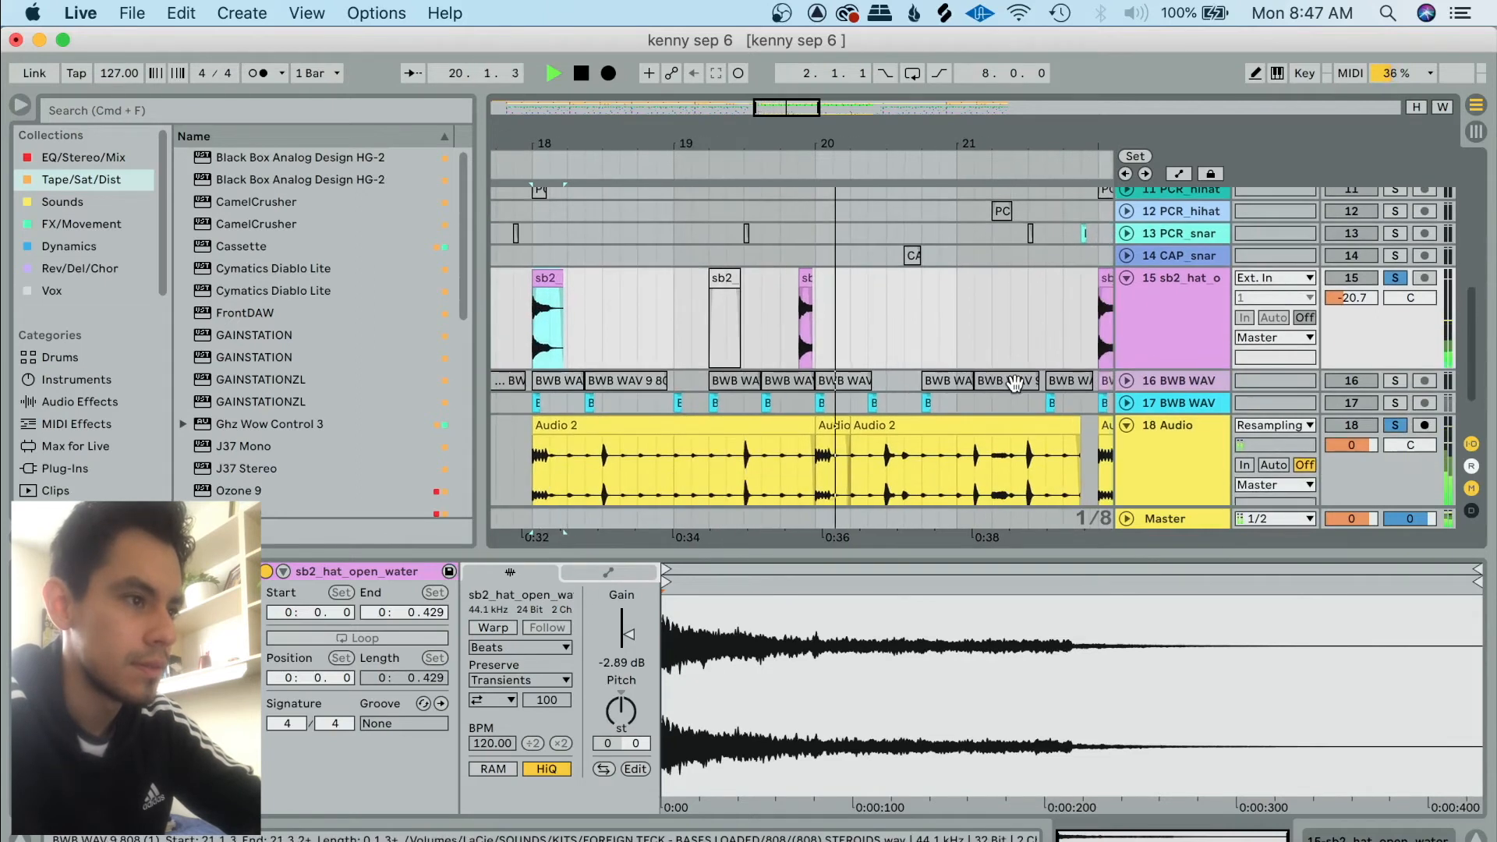
key(space)
Play briefly from the insert marker at bar 18, and collapse track 4, the matrix6 synth.
scroll(1014, 382, up, 3)
scroll(1014, 382, left, 3)
click(625, 470)
key(space)
scroll(625, 469, up, 3)
scroll(873, 382, up, 5)
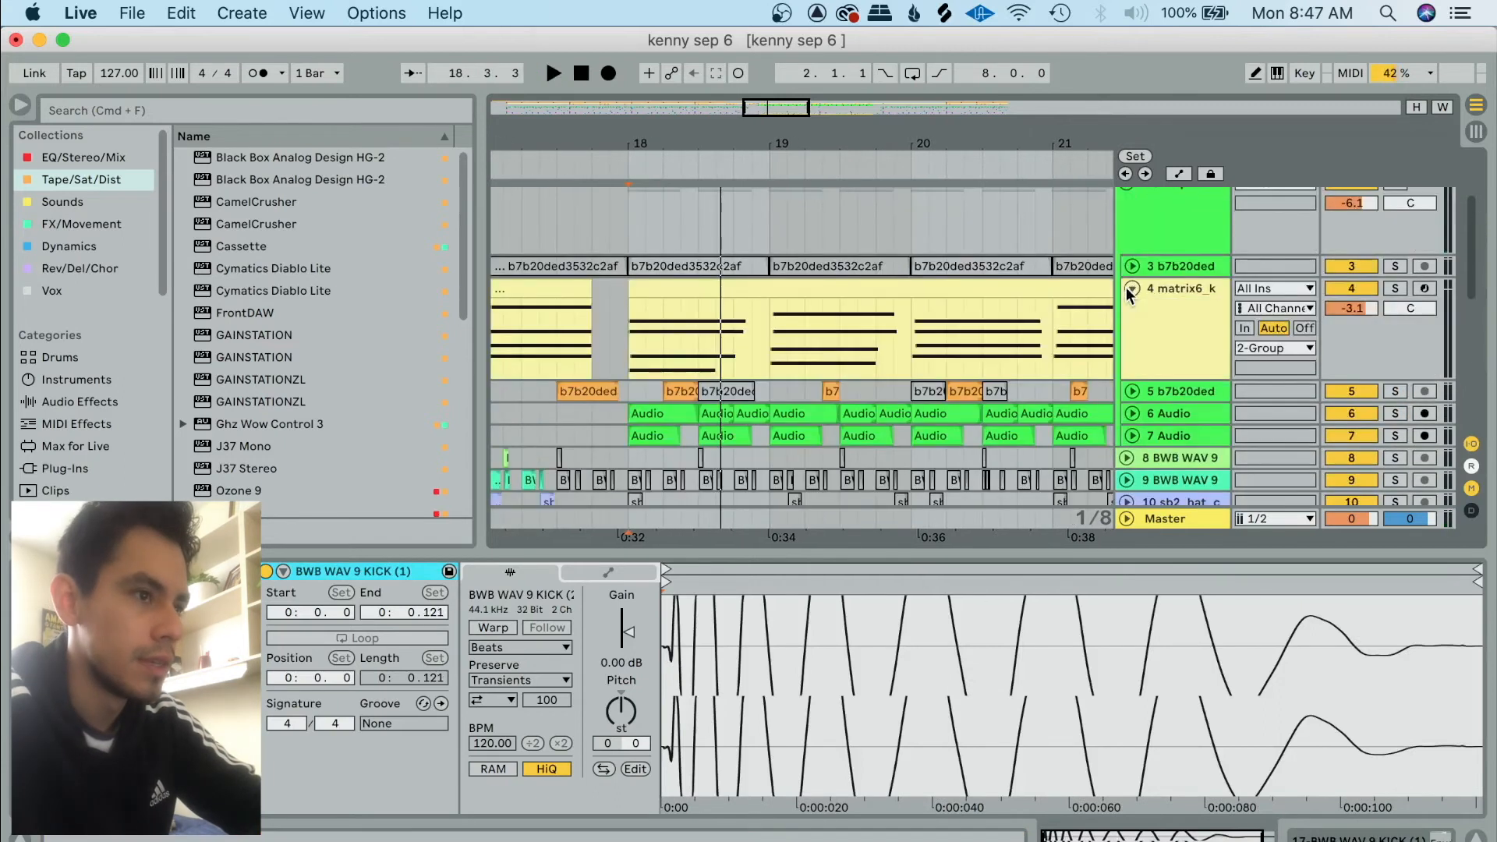
scroll(905, 396, down, 5)
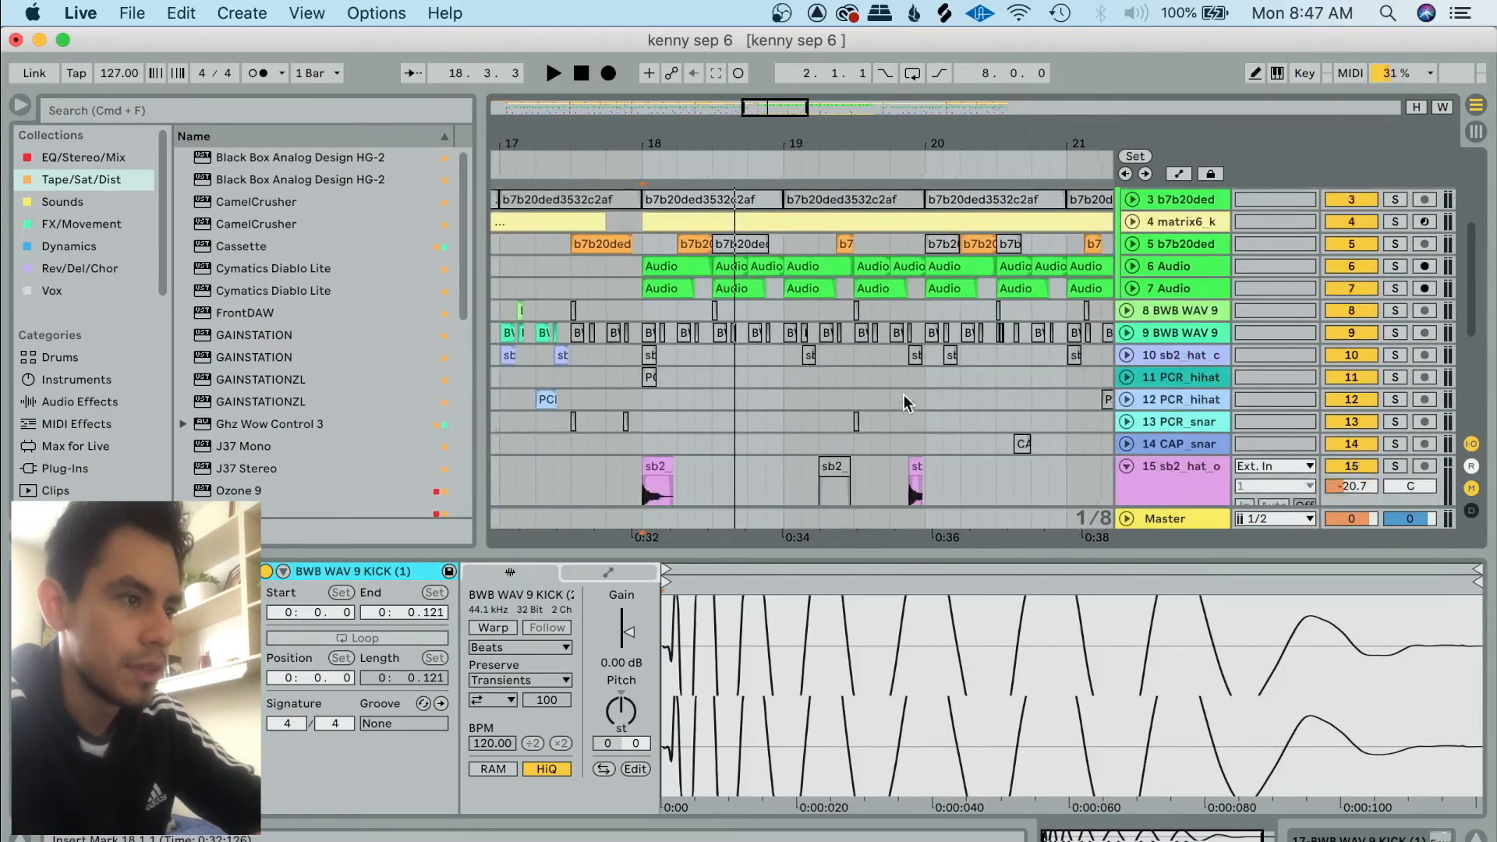
Show the Envelope Follower on kick track 17 and play the track soloed from bar 18.
click(1150, 505)
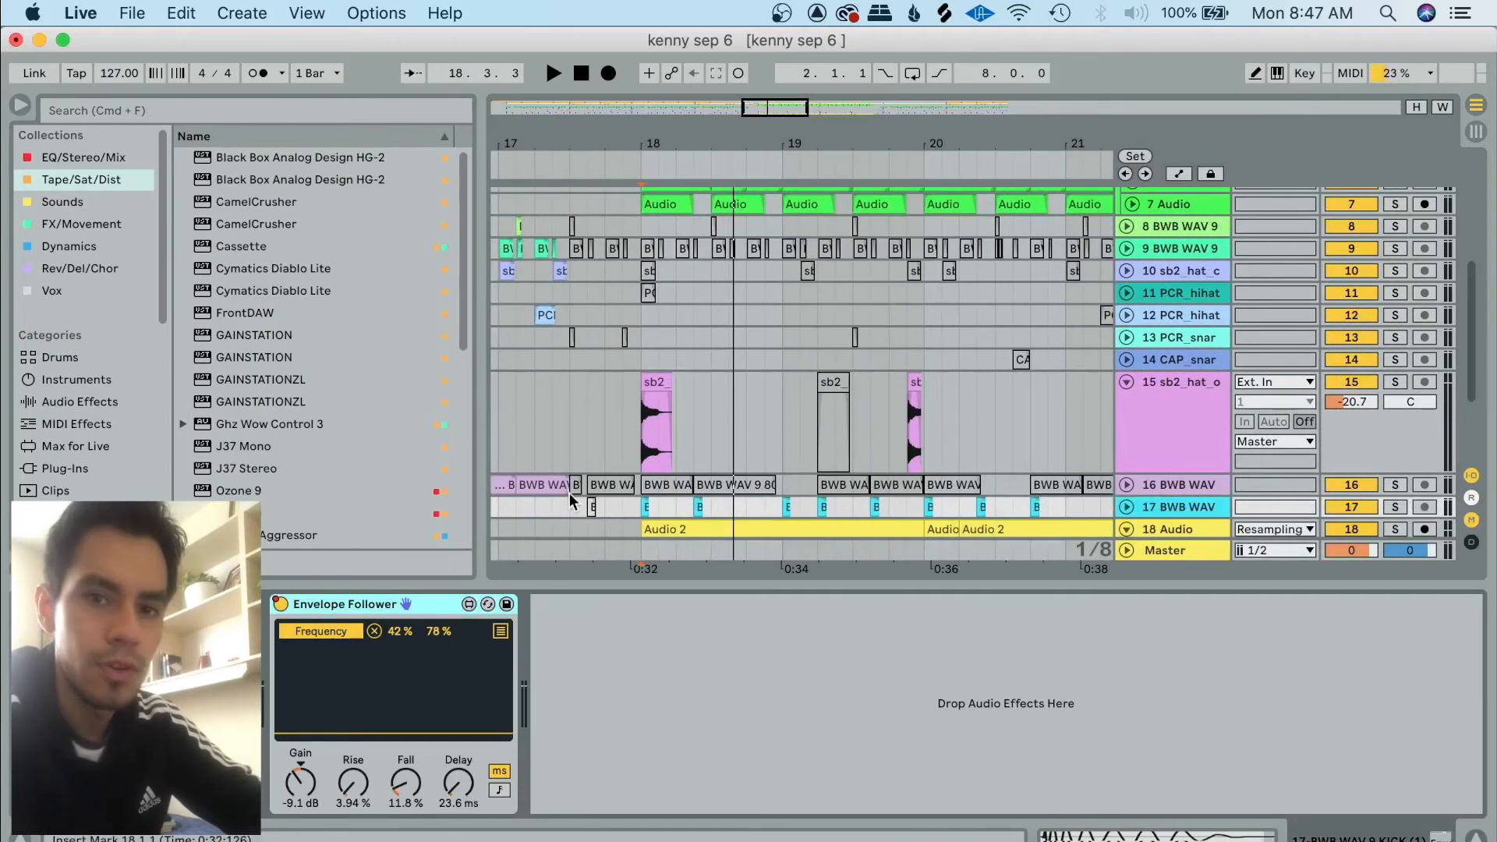
scroll(575, 496, down, 2)
click(633, 458)
key(s)
key(space)
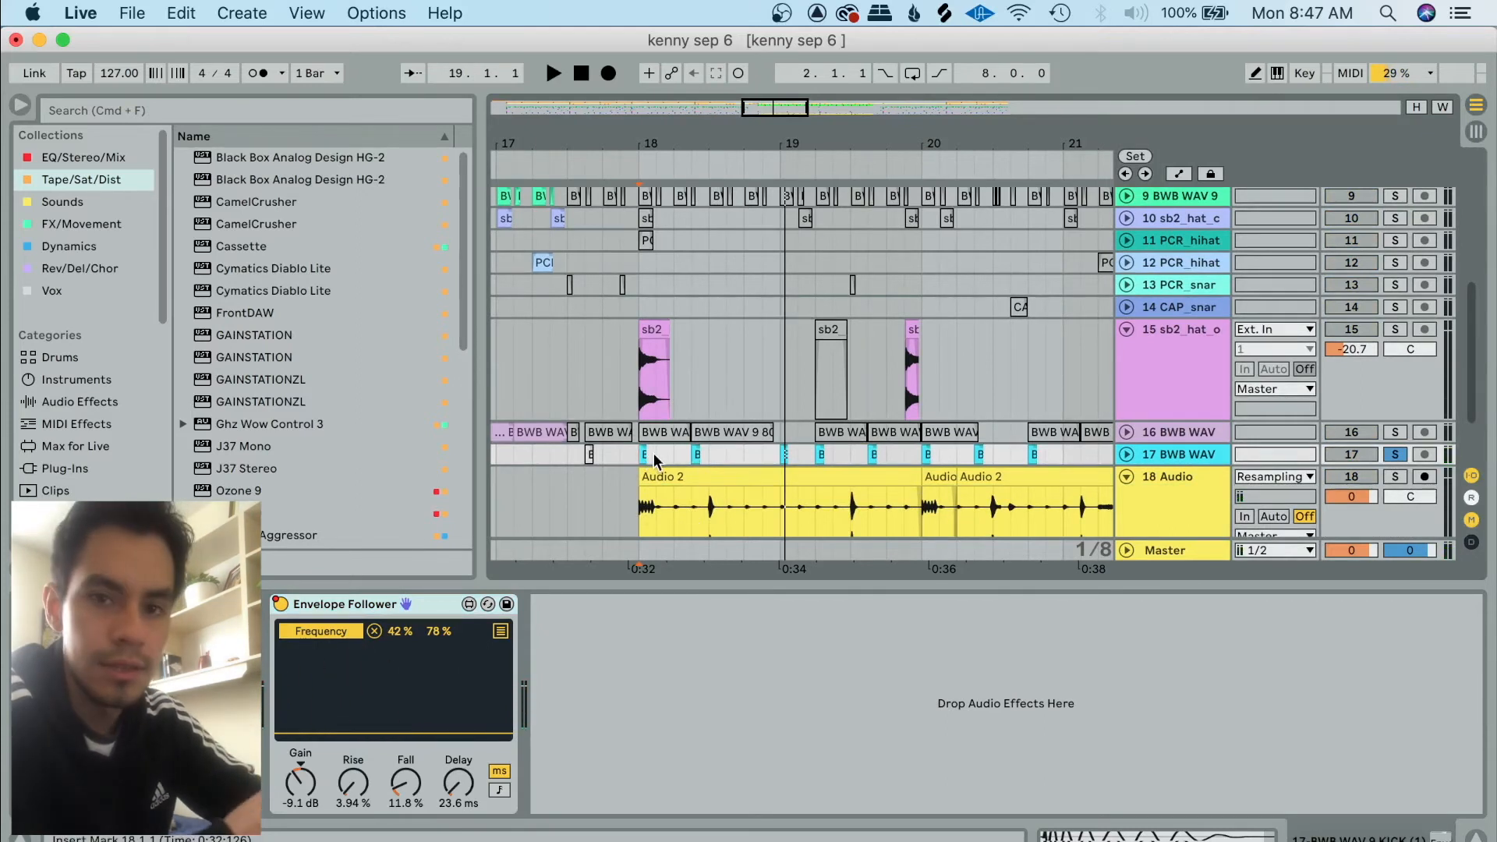
key(space)
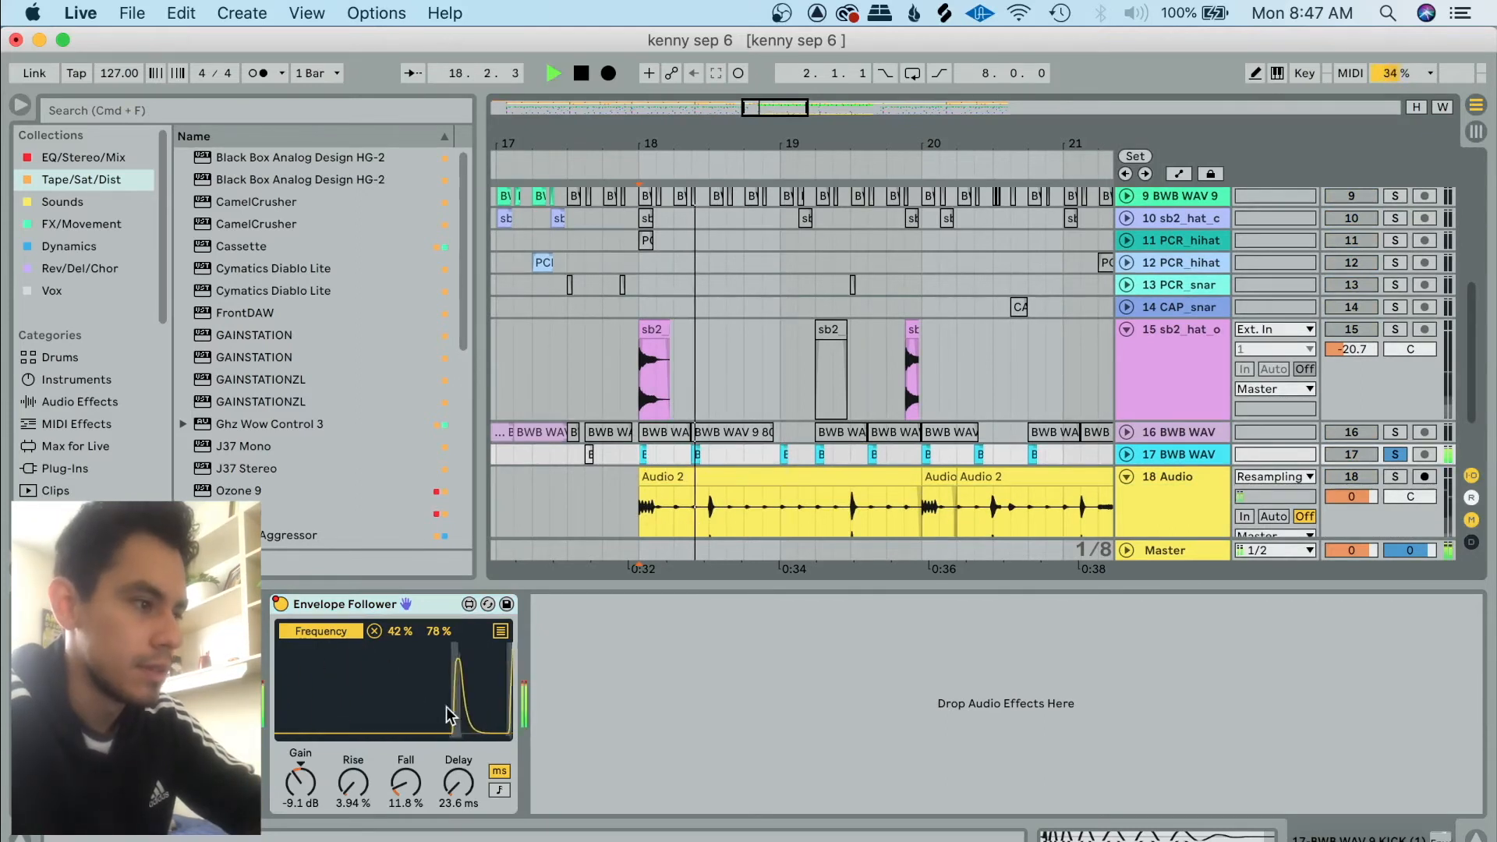
key(space)
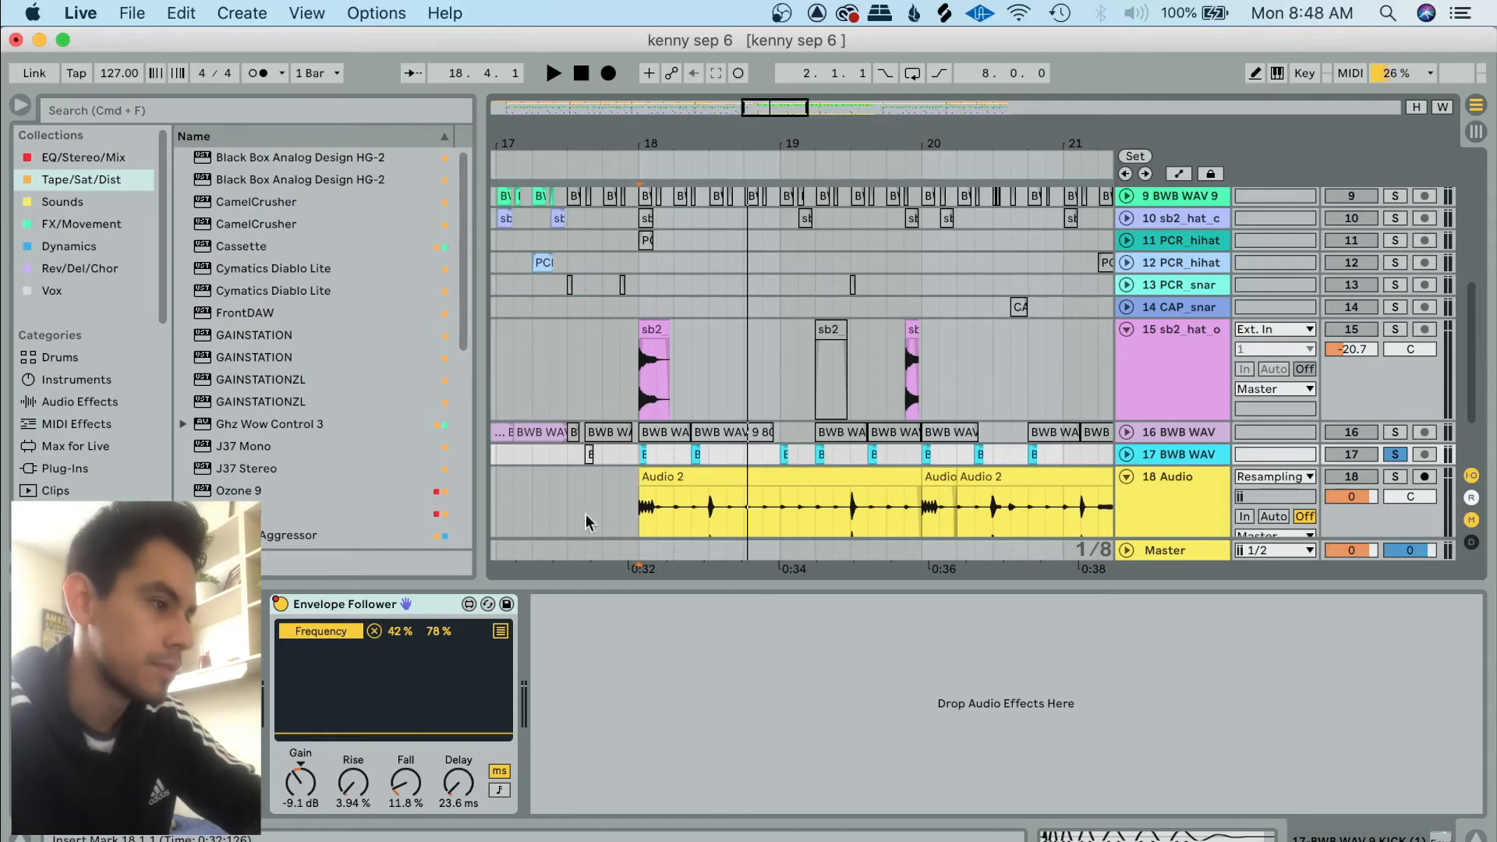
Show the Auto Filters on track 4, unfold the track, and play its MIDI clip soloed from bar 18.
scroll(747, 320, up, 10)
click(755, 314)
scroll(1177, 671, right, 5)
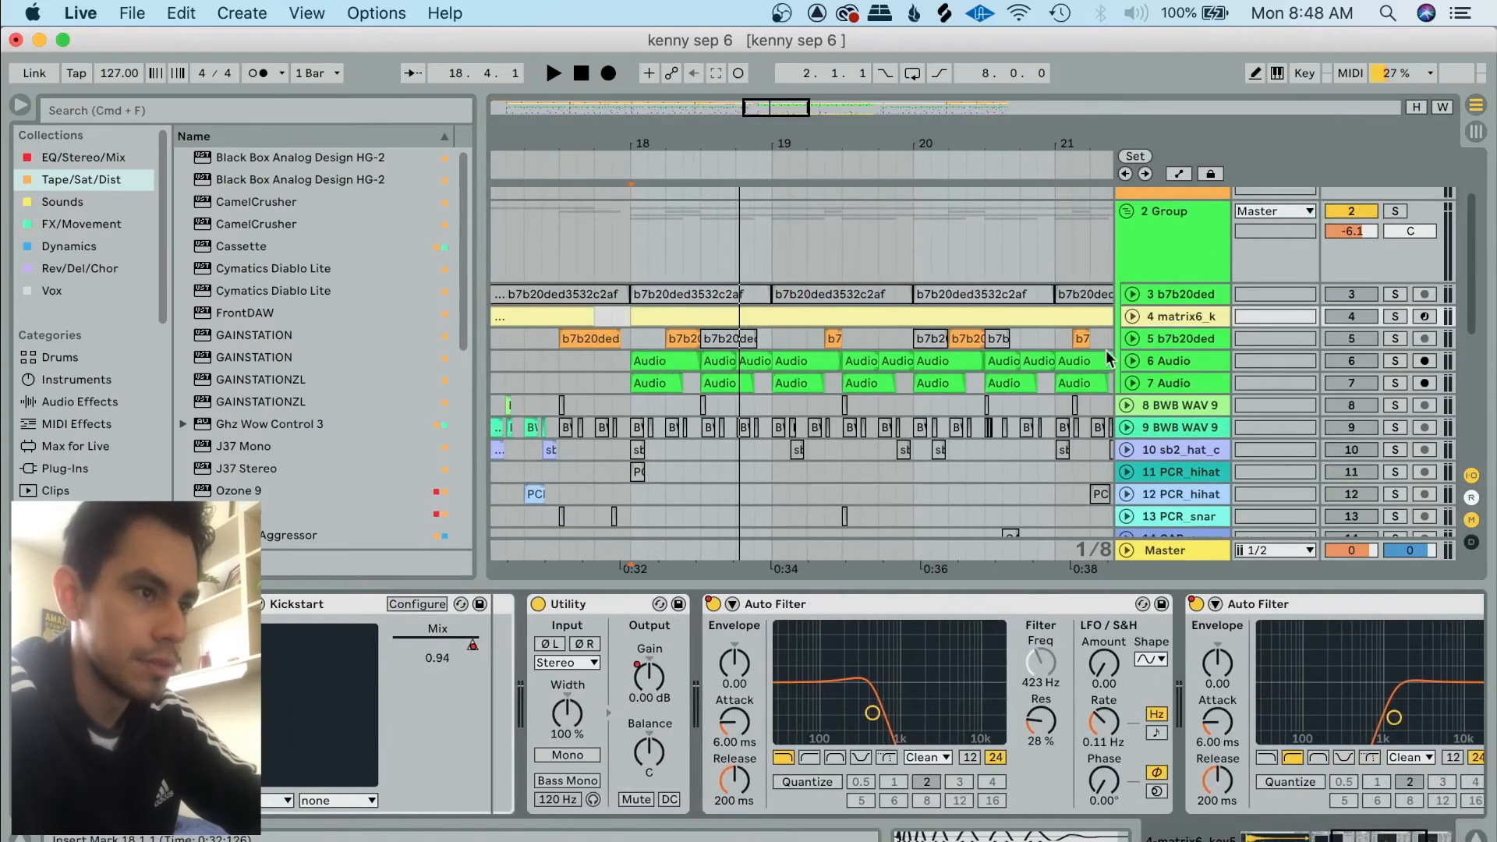
click(1133, 318)
click(707, 315)
key(space)
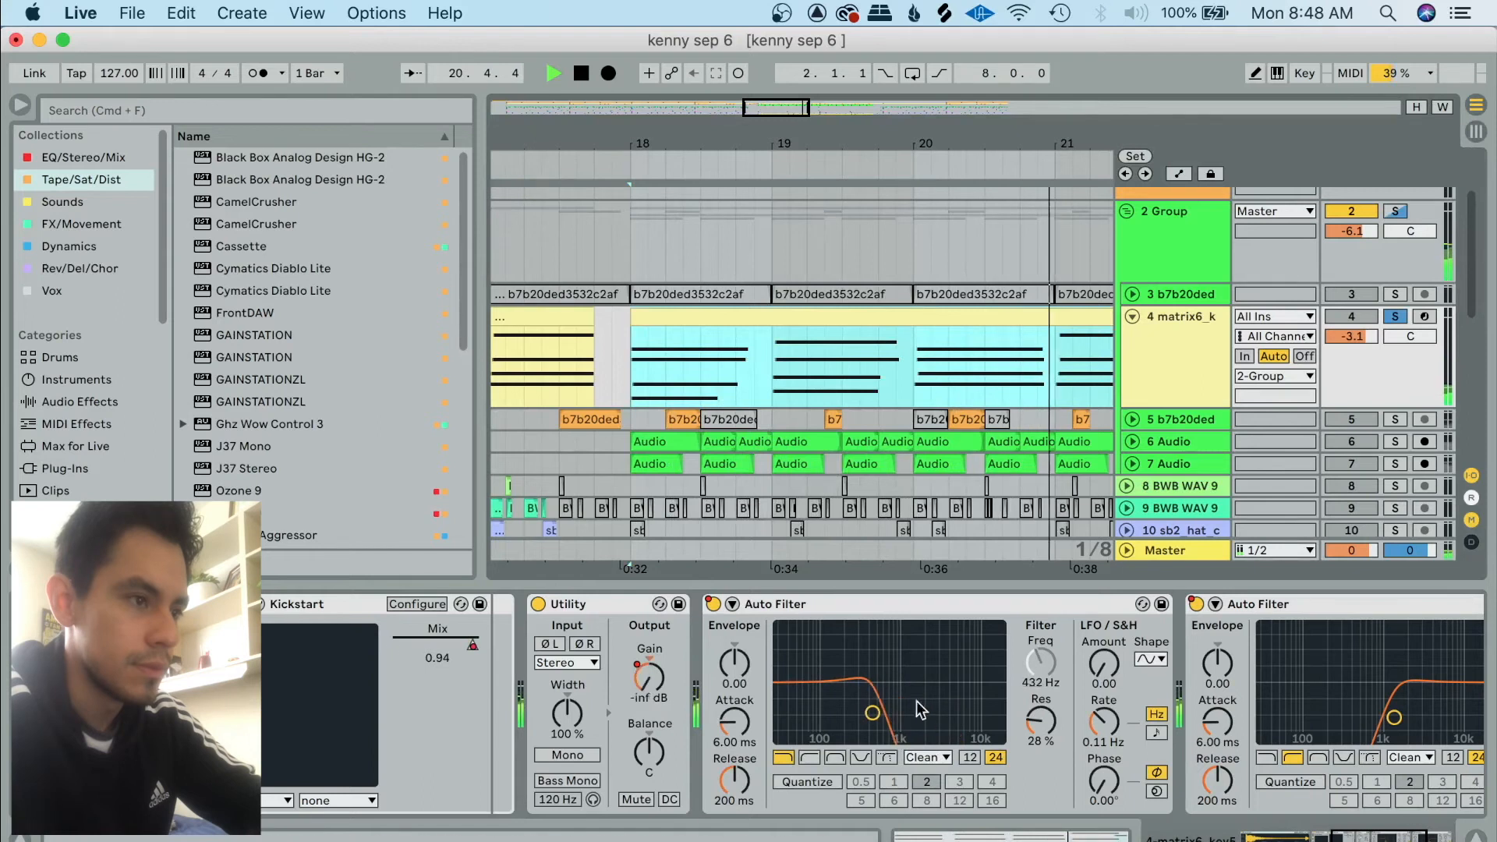
key(space)
Solo kick track 17 along with synth track 4 and play both from bar 18 with the Envelope Follower shown.
scroll(848, 437, down, 5)
scroll(868, 310, down, 3)
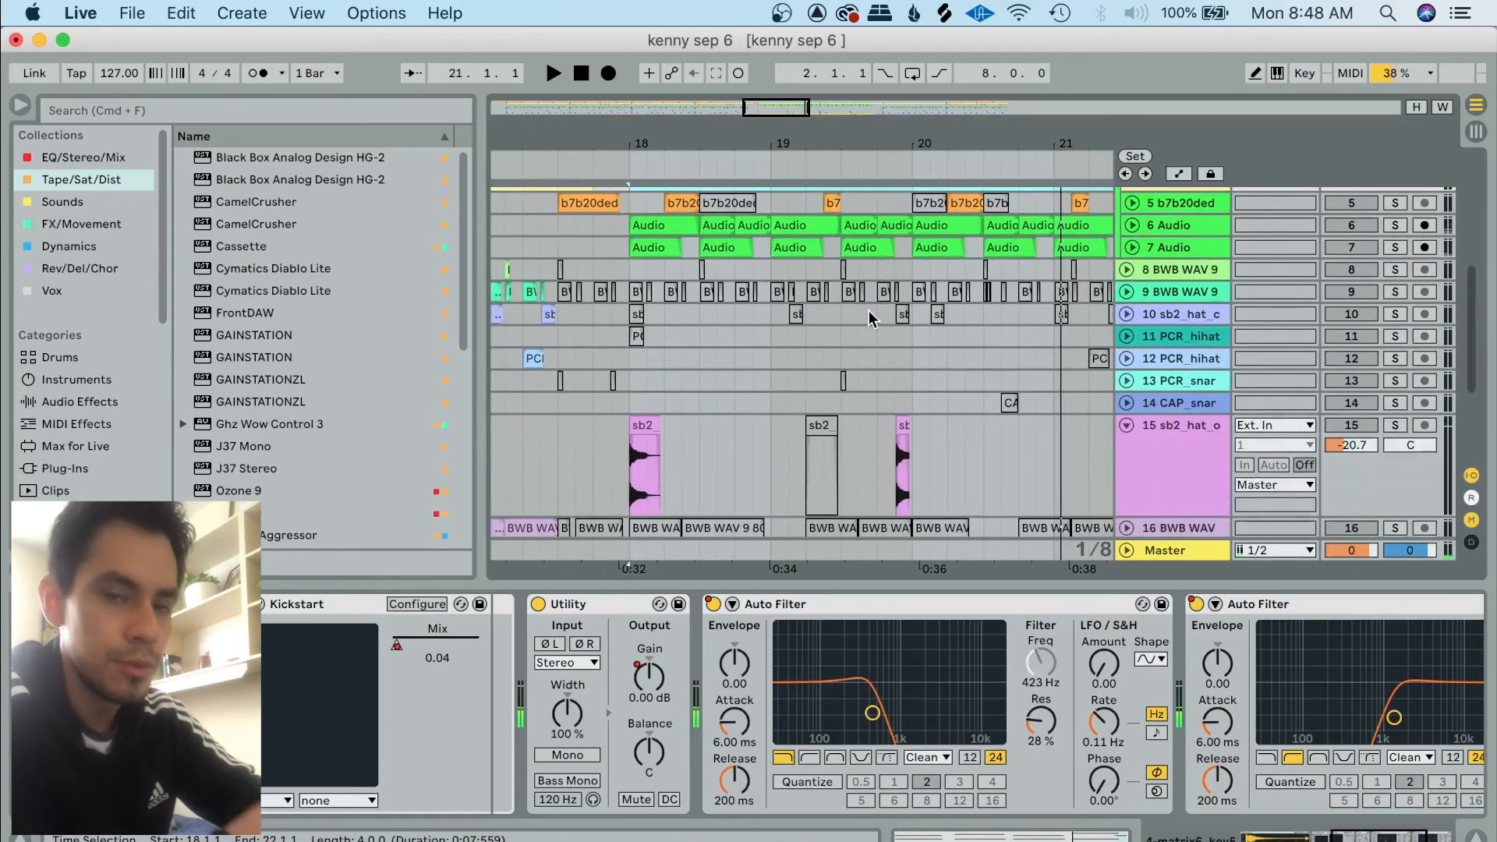
scroll(936, 374, down, 5)
scroll(973, 412, up, 1)
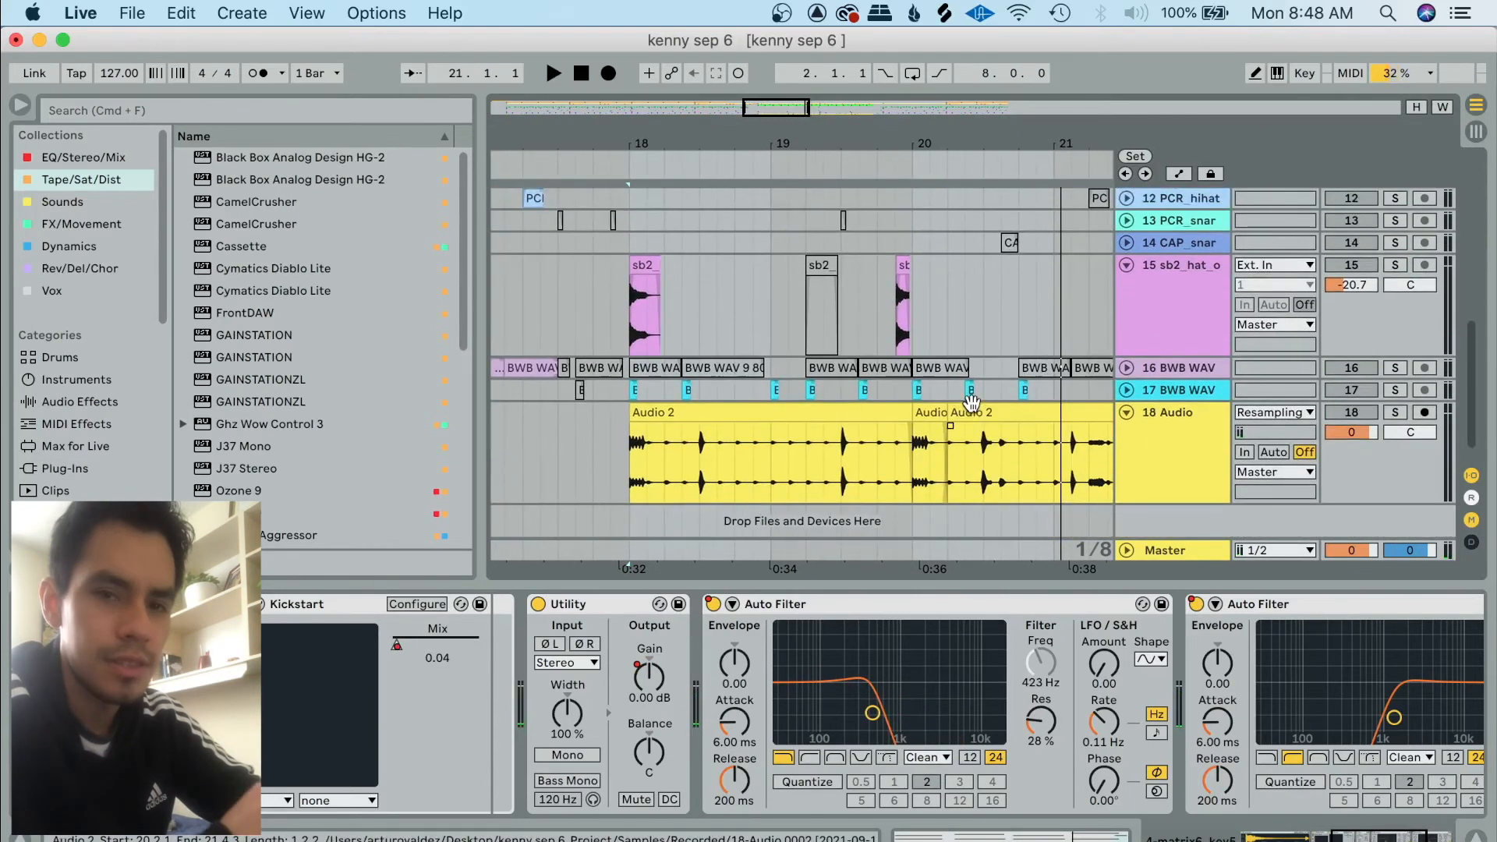
click(1209, 390)
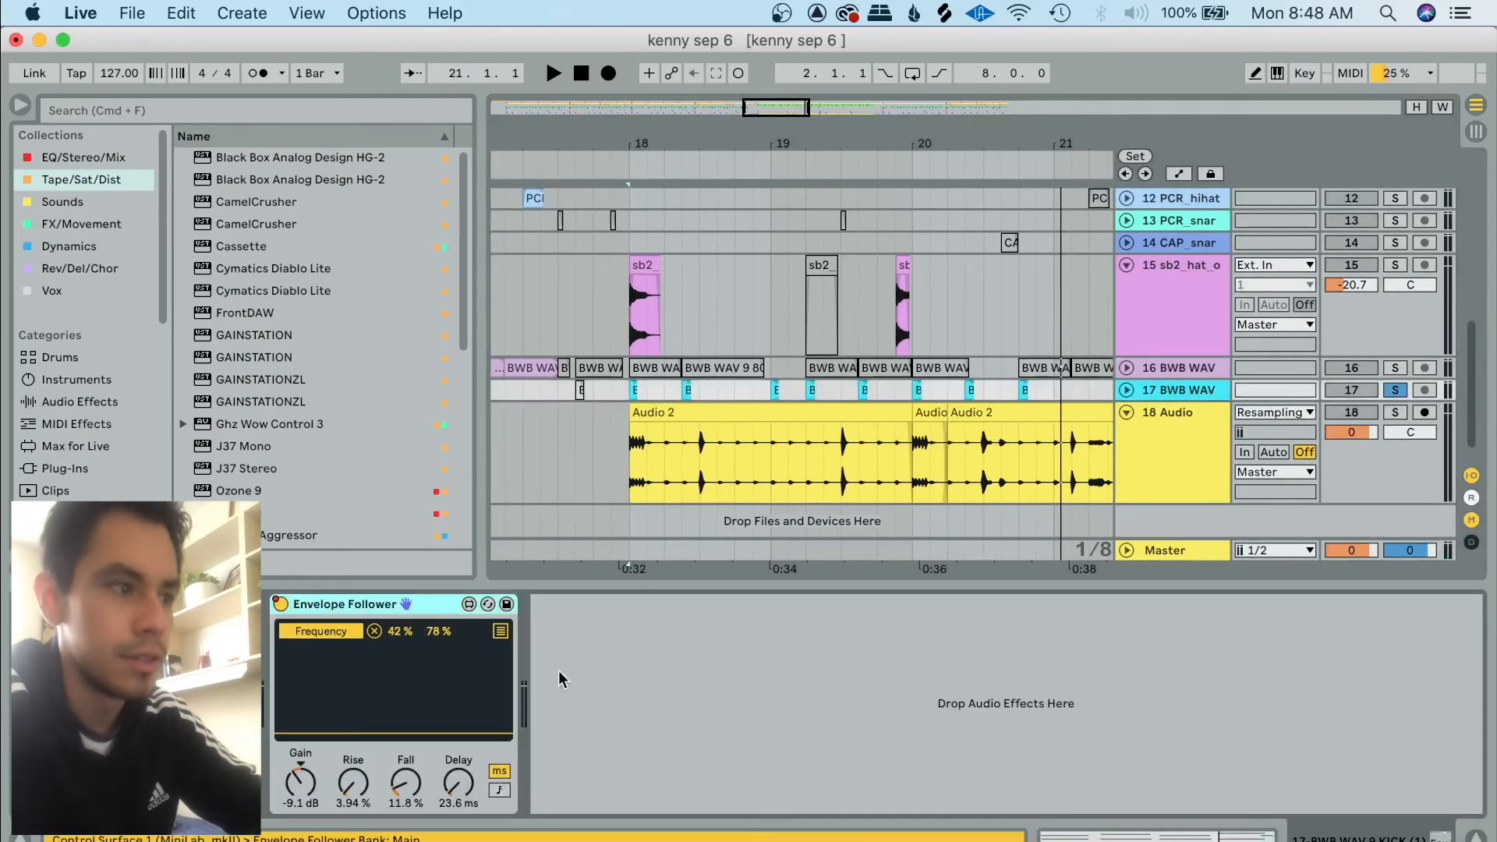
key(space)
scroll(679, 483, up, 1)
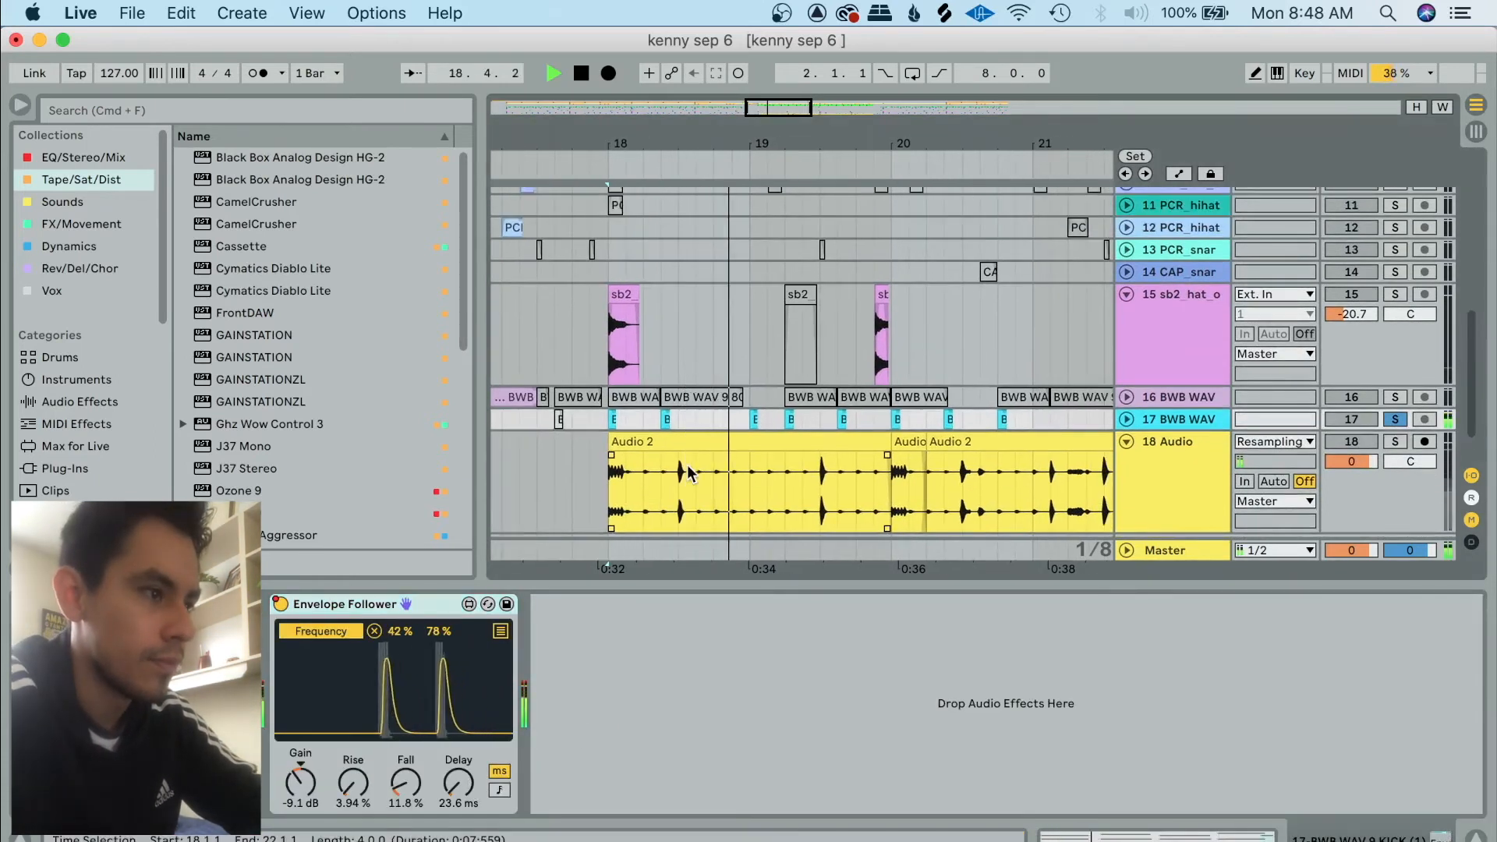
scroll(690, 472, up, 10)
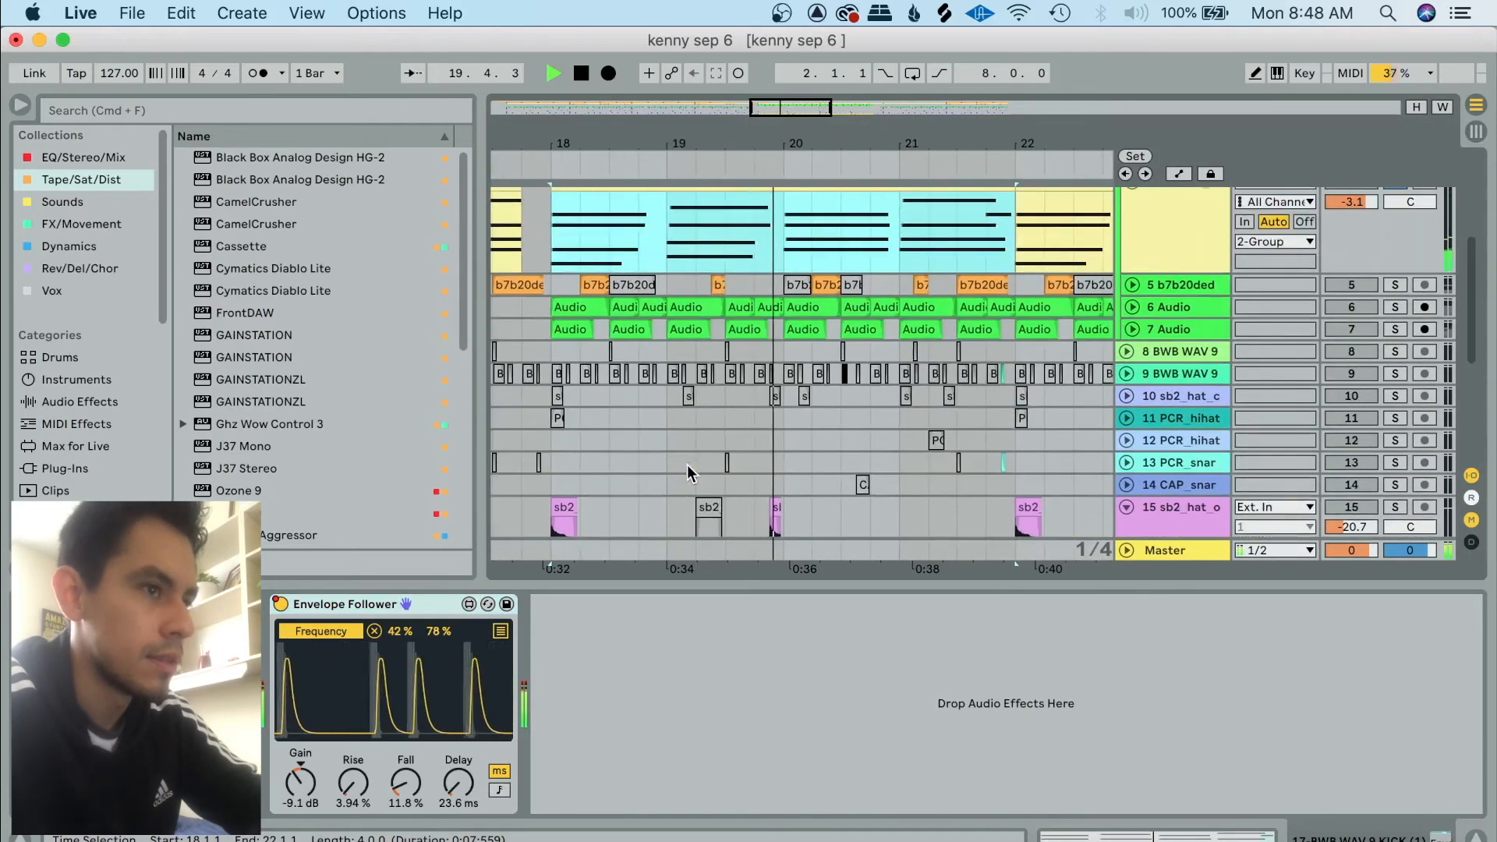
scroll(690, 473, up, 3)
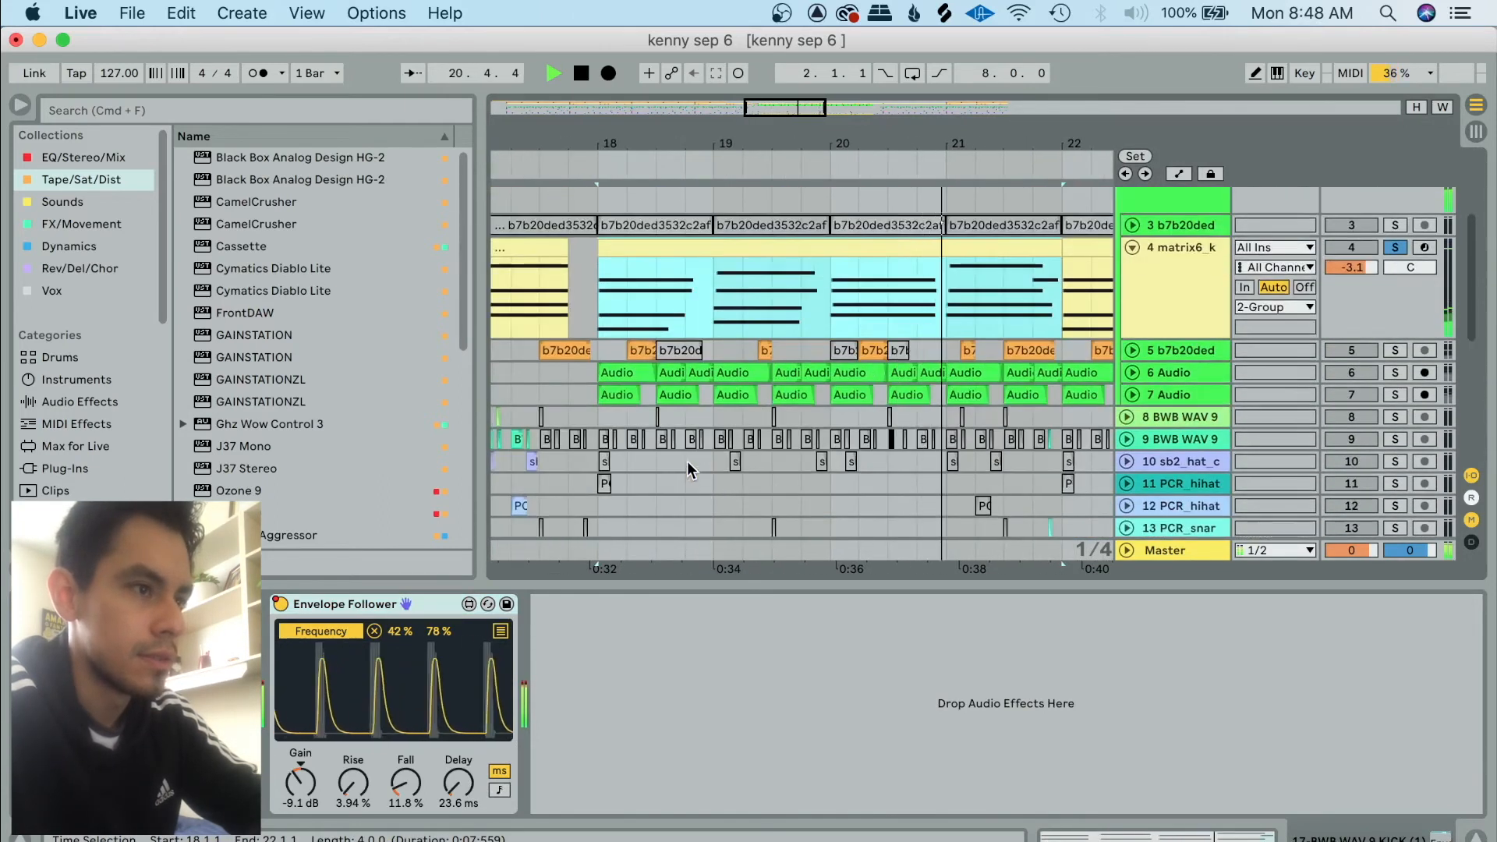
key(space)
Unfold track 6, play it soloed from bar 18, and open the clip settings of its first Audio clip.
click(607, 373)
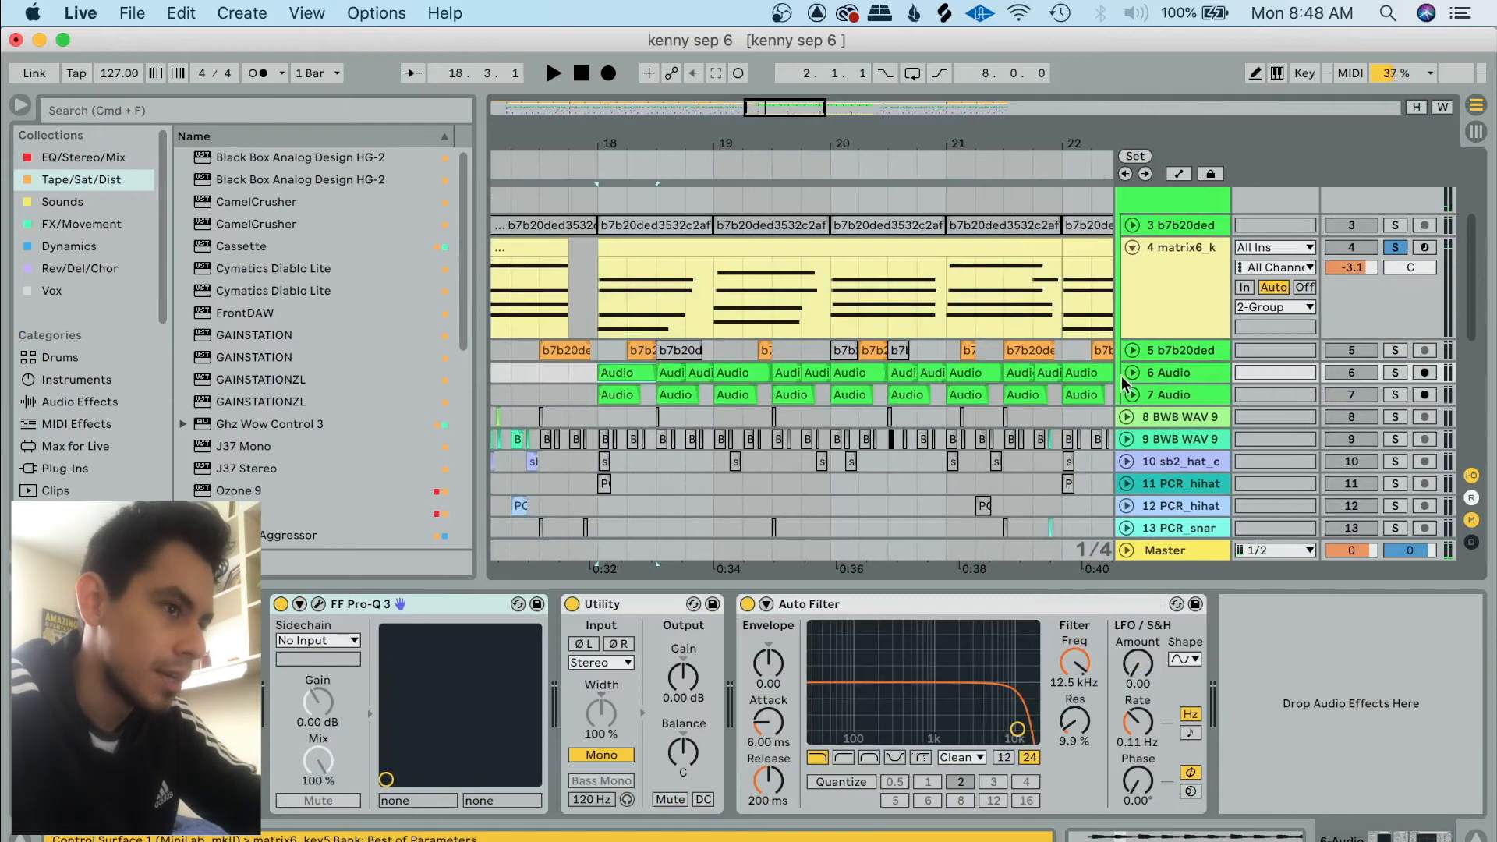
click(1130, 374)
key(space)
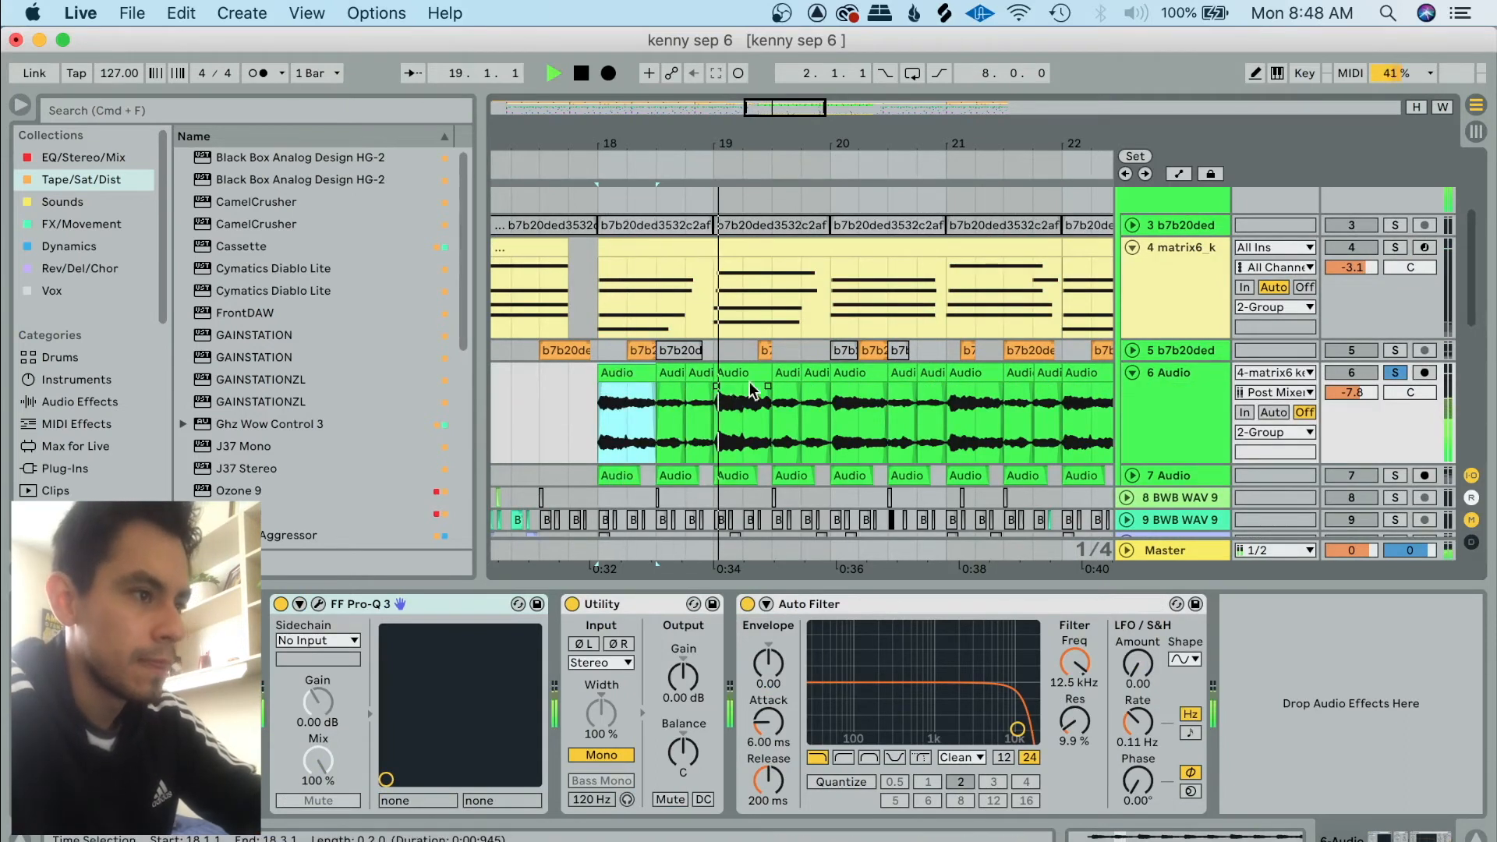
key(space)
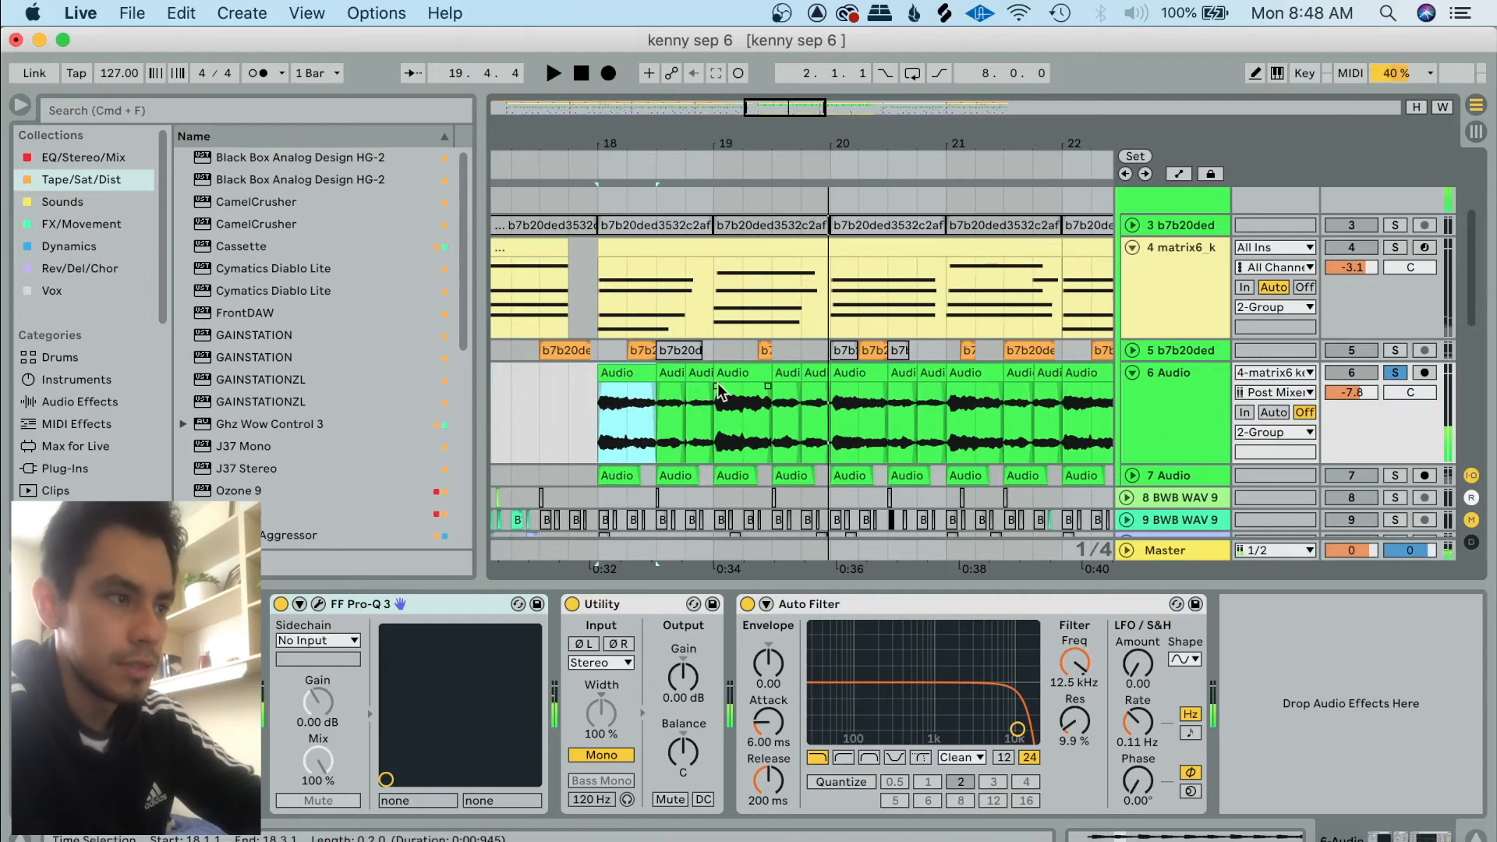
click(619, 248)
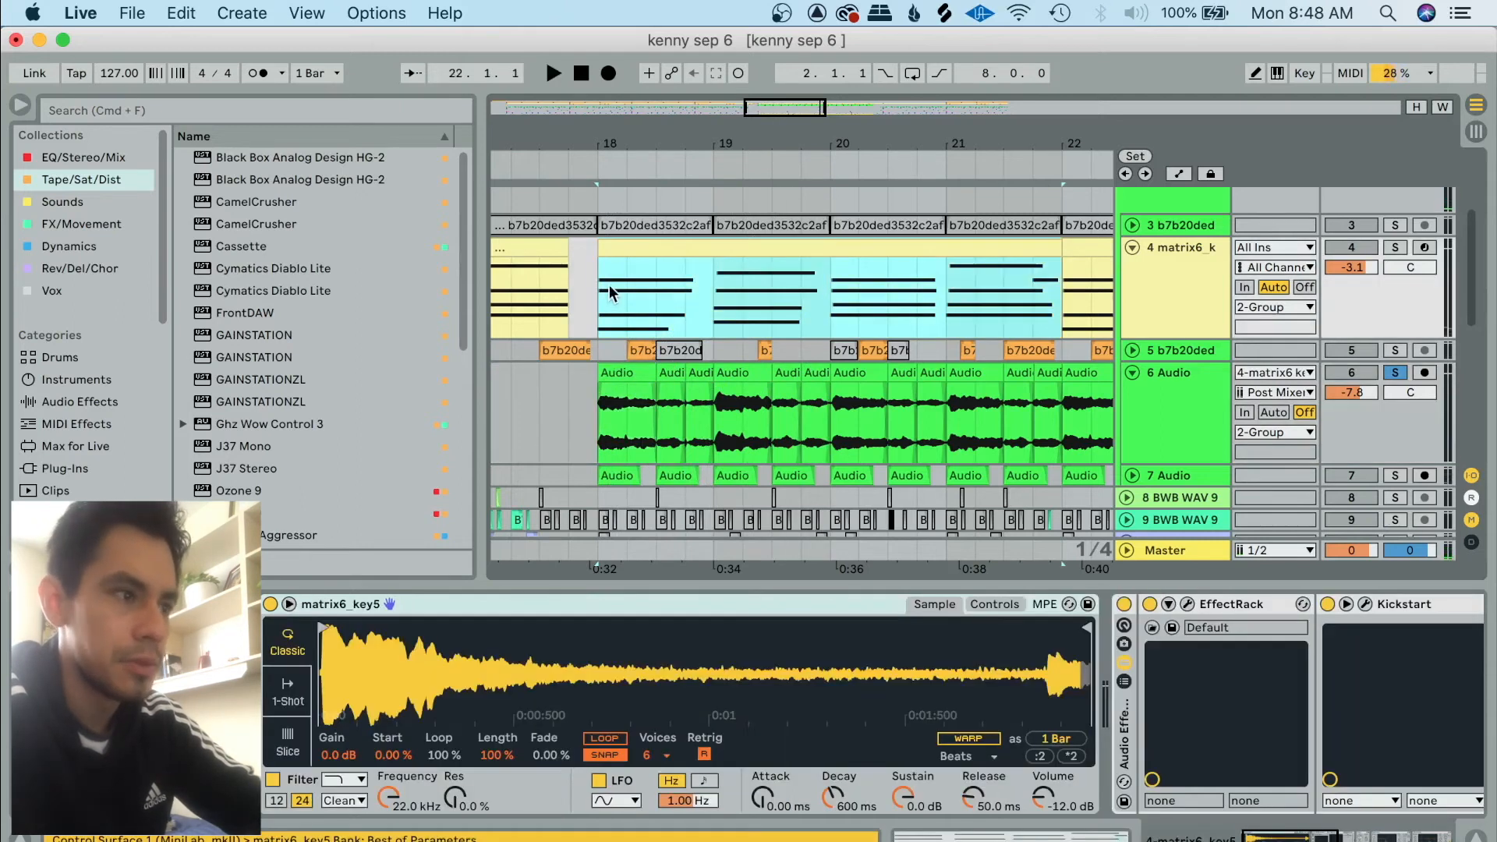
double_click(628, 405)
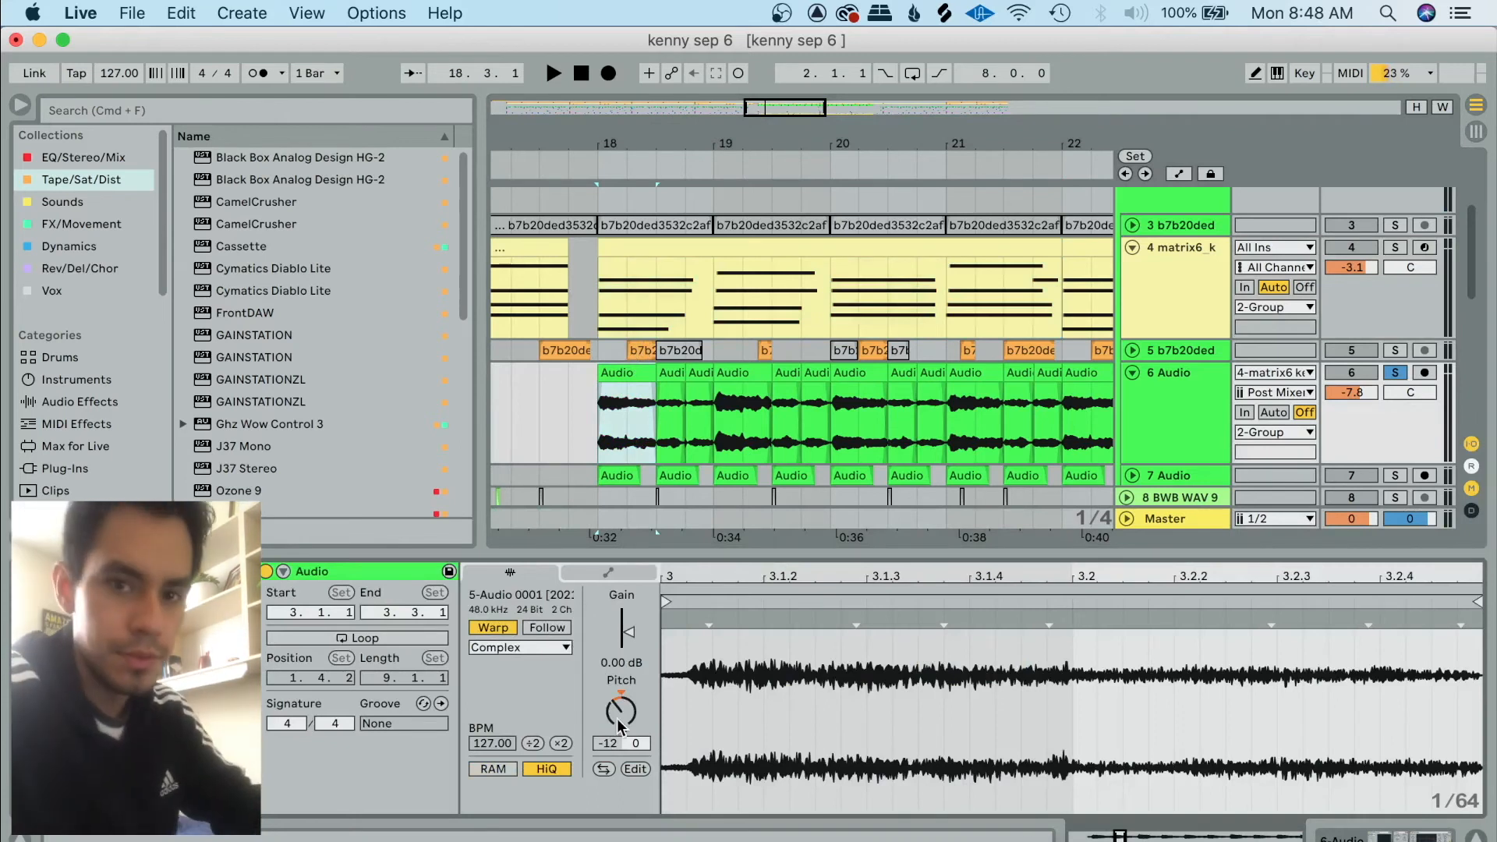
Try extending track 6's first Audio clip to bar 20, play it soloed, and undo the extension.
scroll(629, 390, up, 3)
click(659, 378)
drag(660, 378, 947, 404)
key(space)
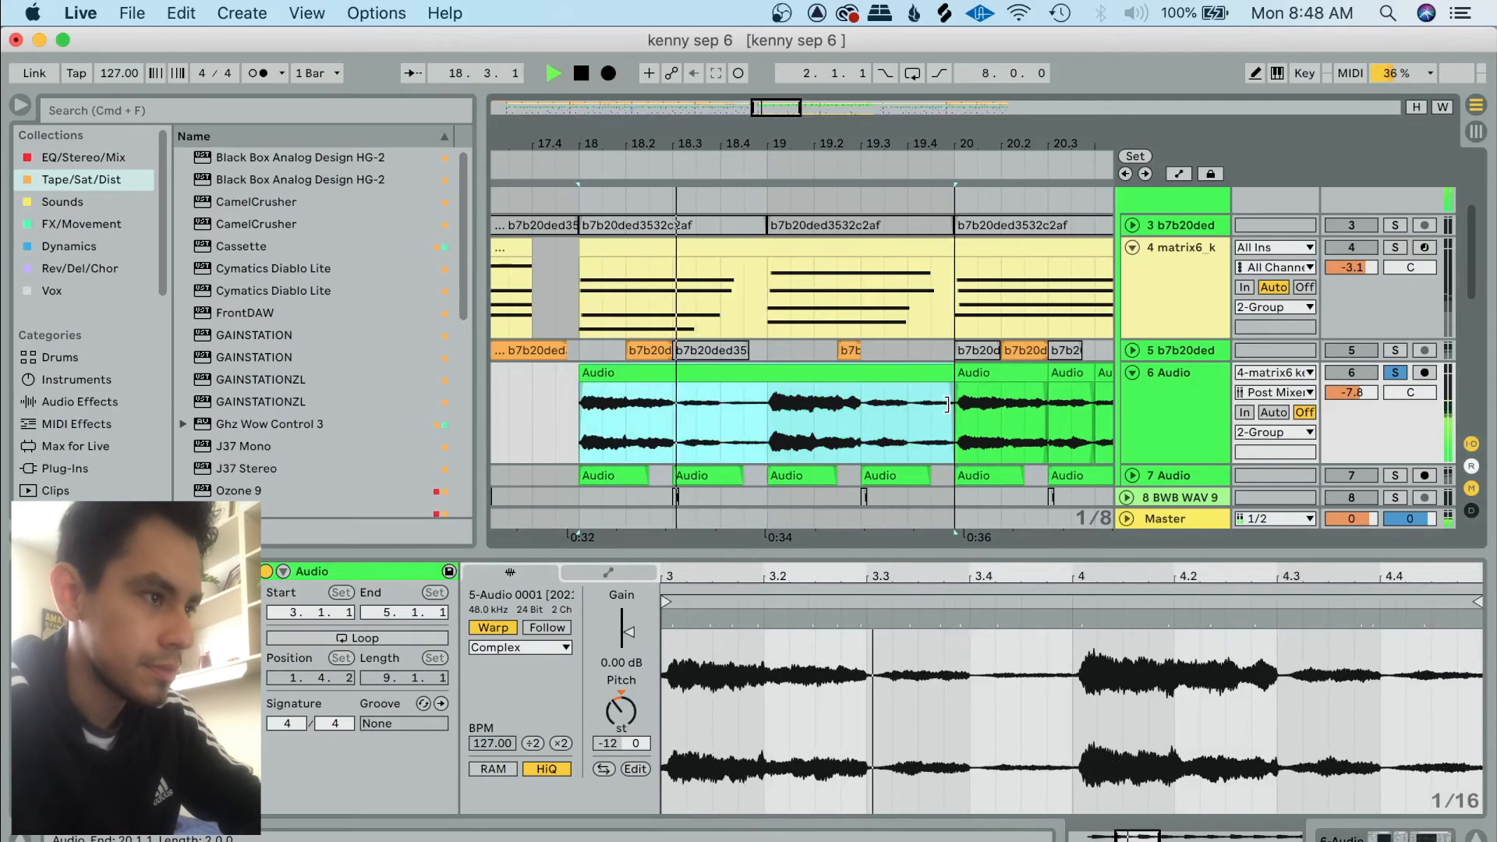
key(super+z)
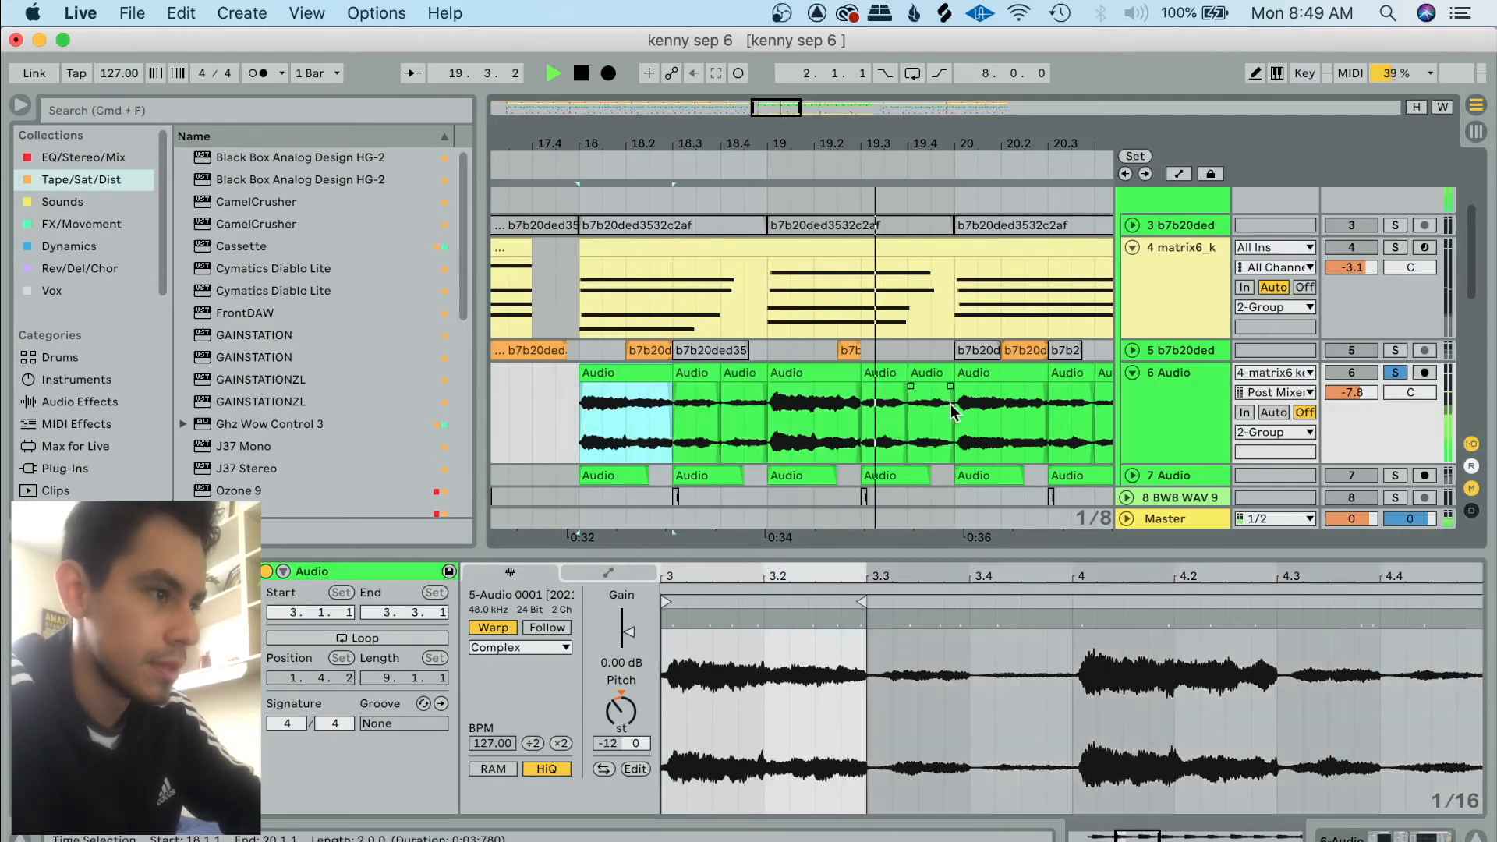
key(space)
Inspect the short Audio clips at 18.3 and 18.4 on track 6 and play the track from bar 18.
click(691, 373)
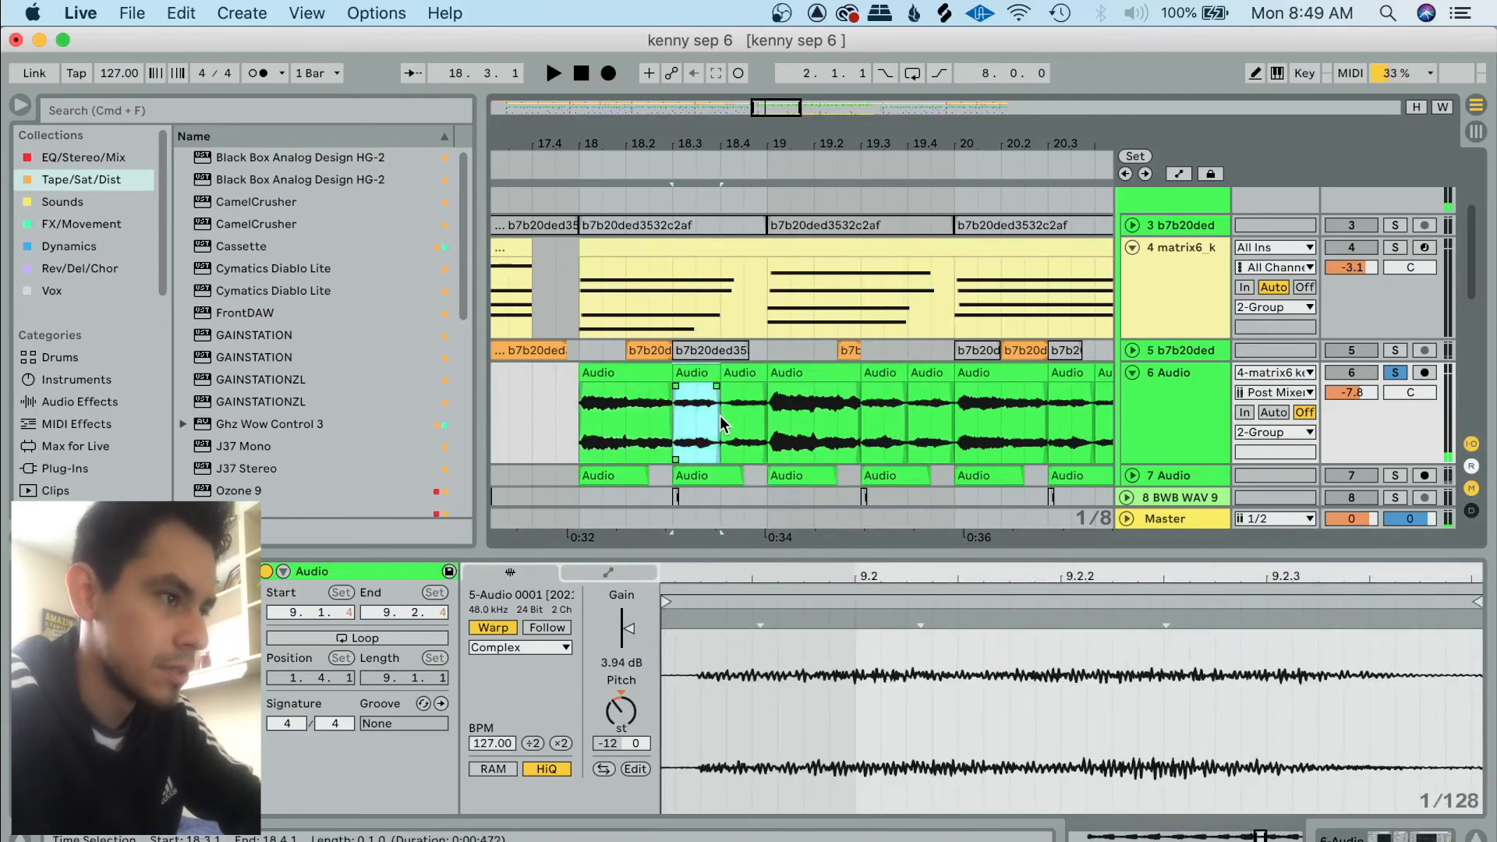
click(744, 415)
click(581, 434)
key(space)
scroll(663, 429, up, 2)
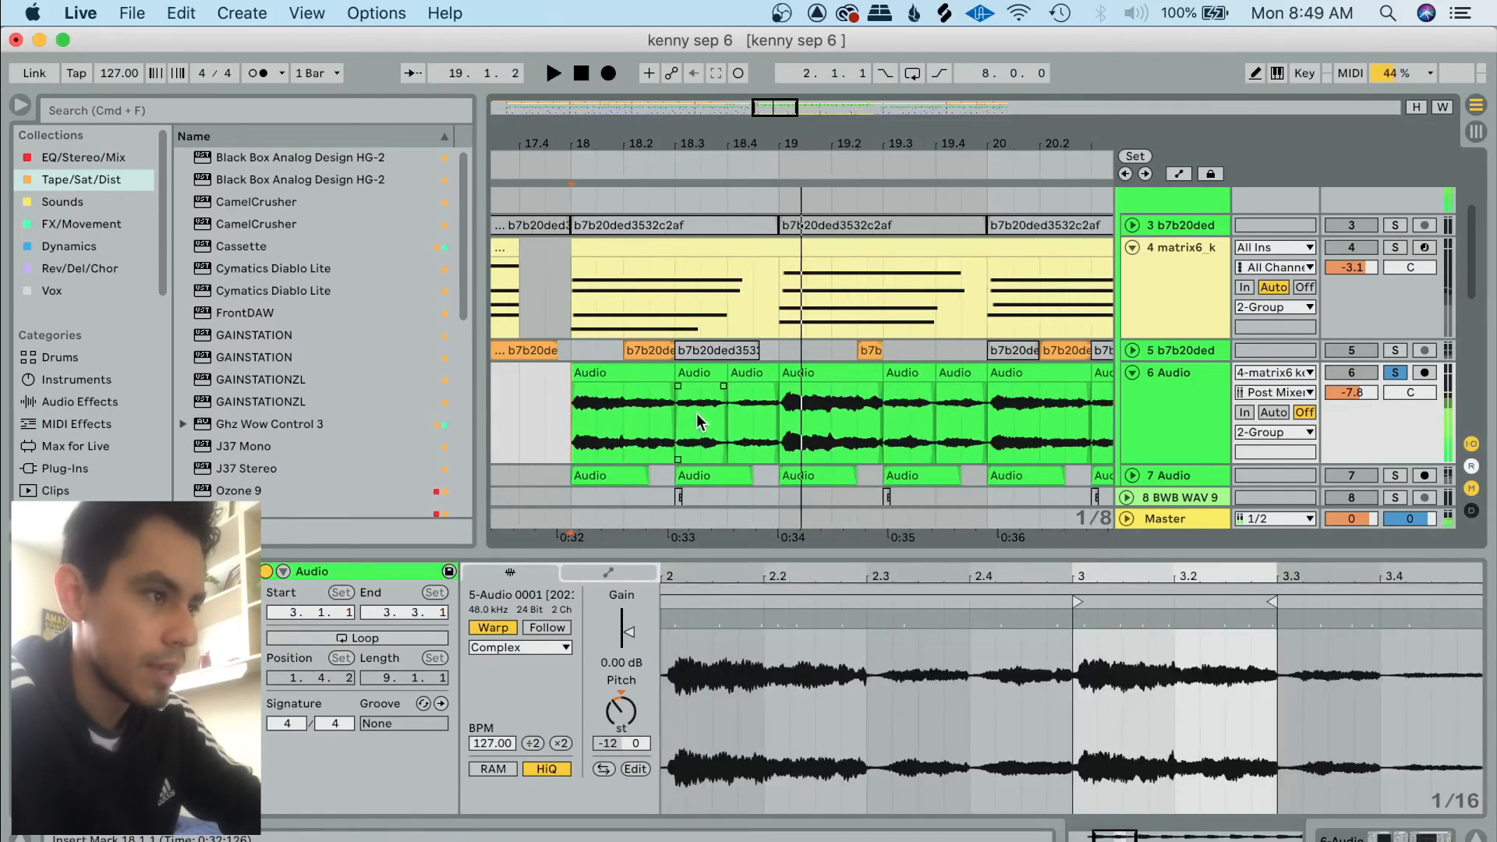
key(space)
Extend the bar 18 Audio clip on track 6 to bar 19 and split out its section from 18.3 to 18.4.
click(706, 373)
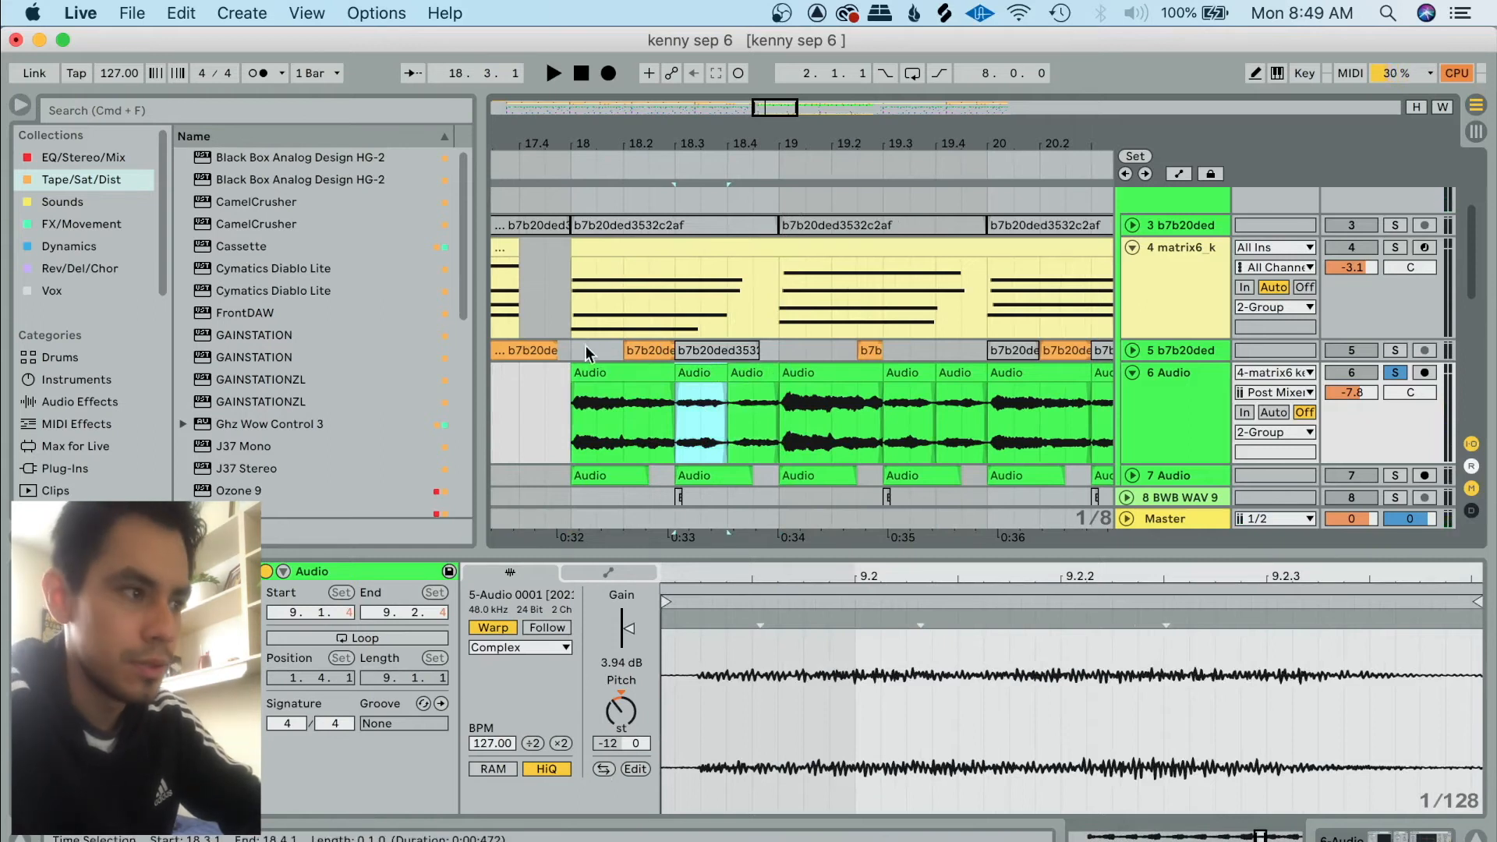
click(574, 382)
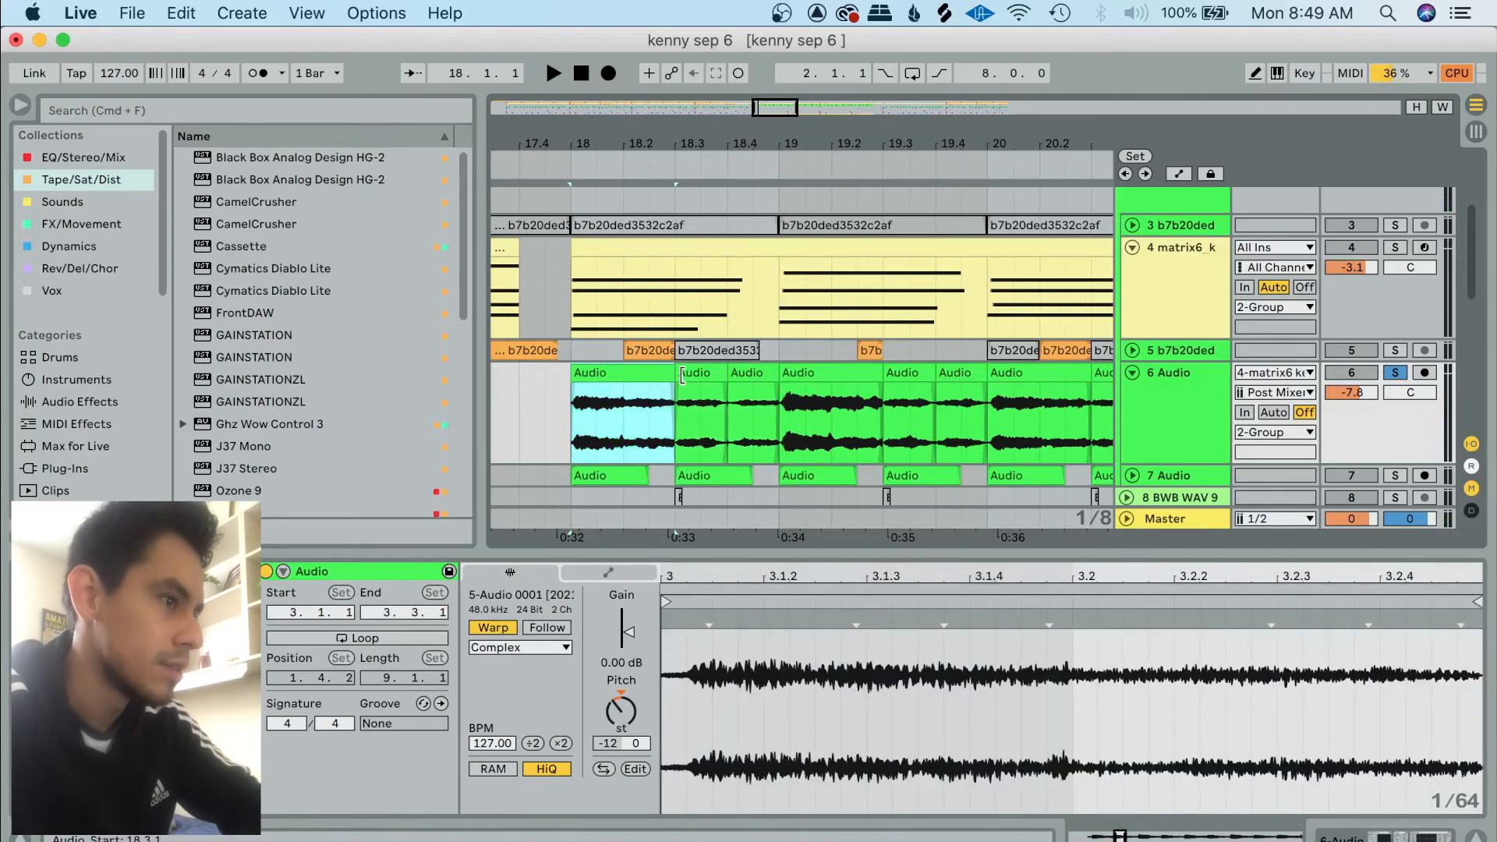
drag(718, 376, 770, 378)
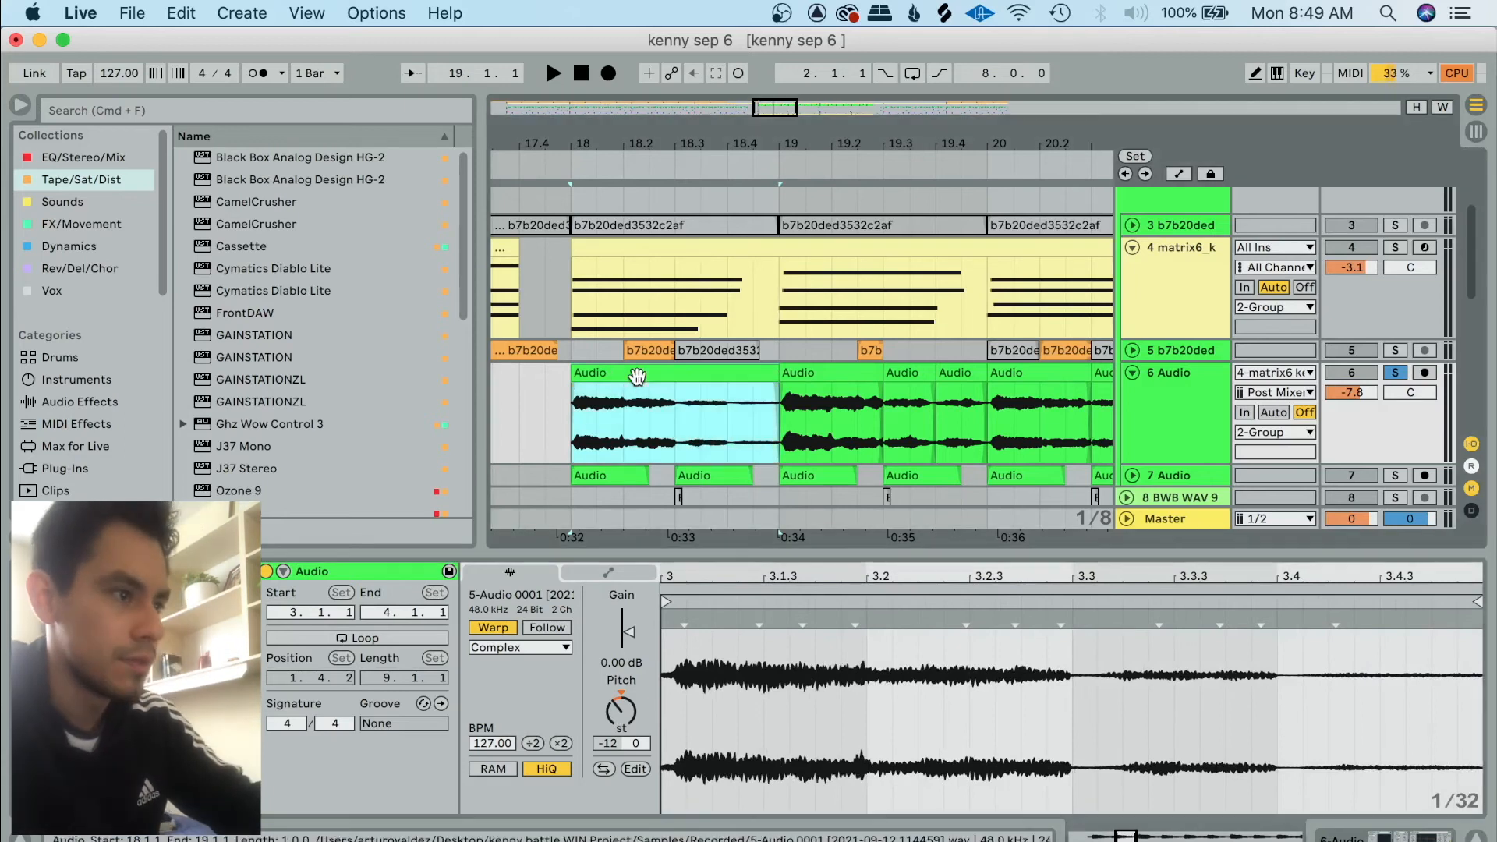
drag(672, 428, 732, 441)
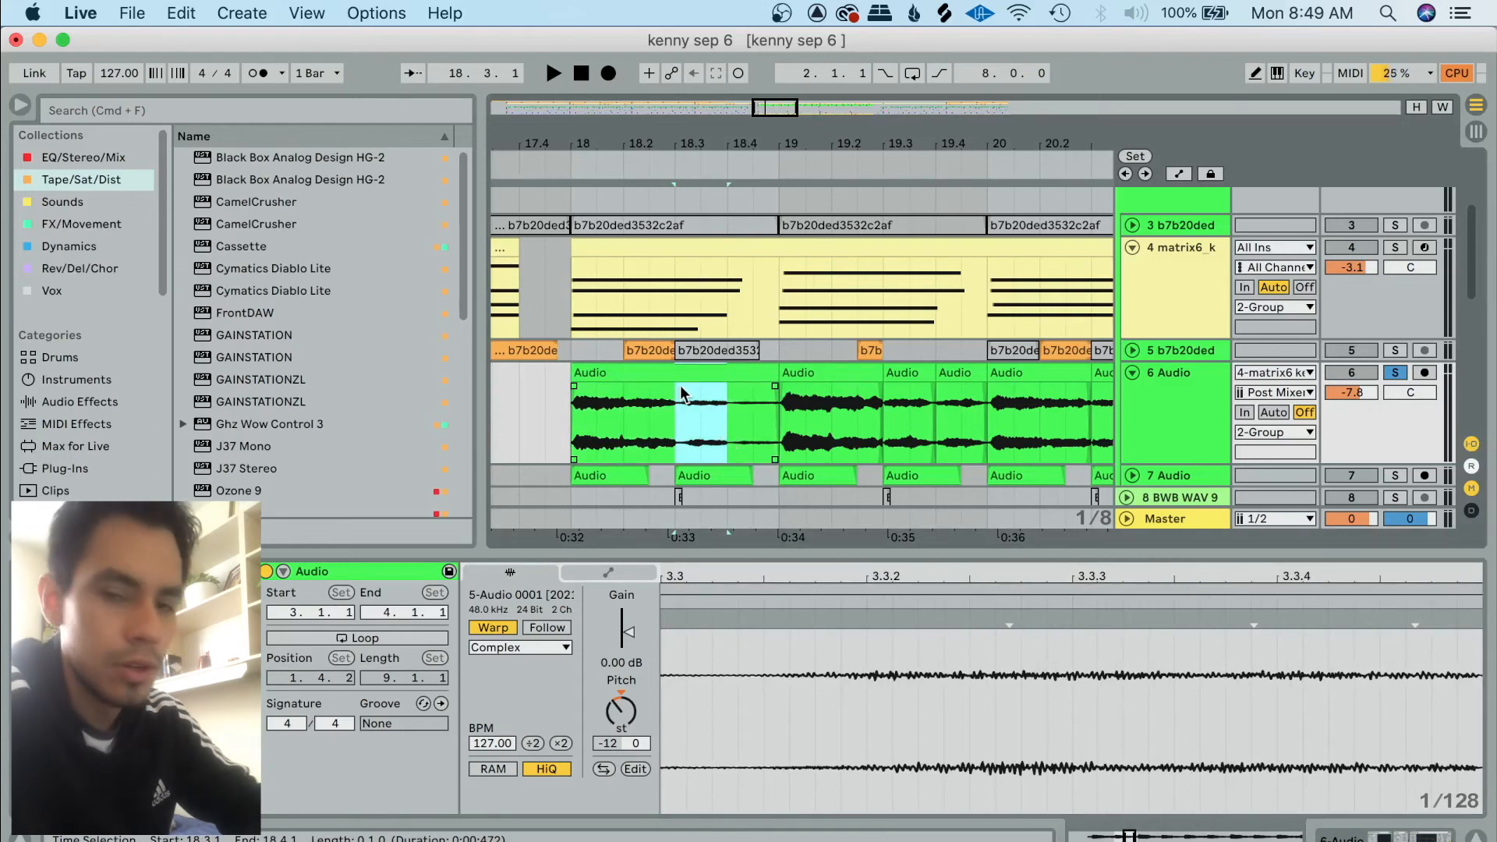
key(super+e)
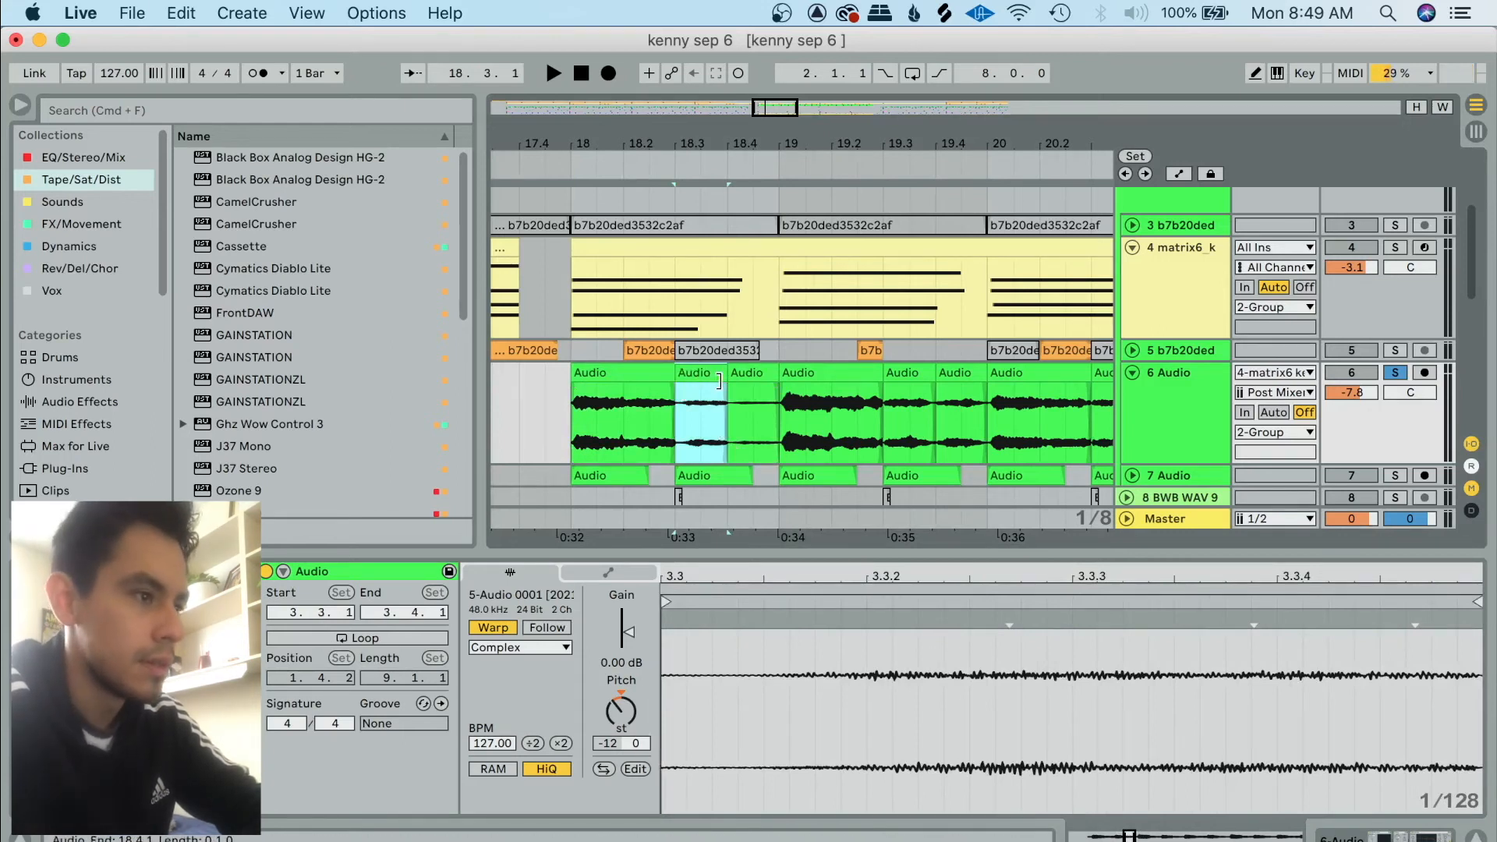
Reverse the split clip at 18.3 and shift its audio slightly with grid snapping off.
click(603, 768)
key(plus)
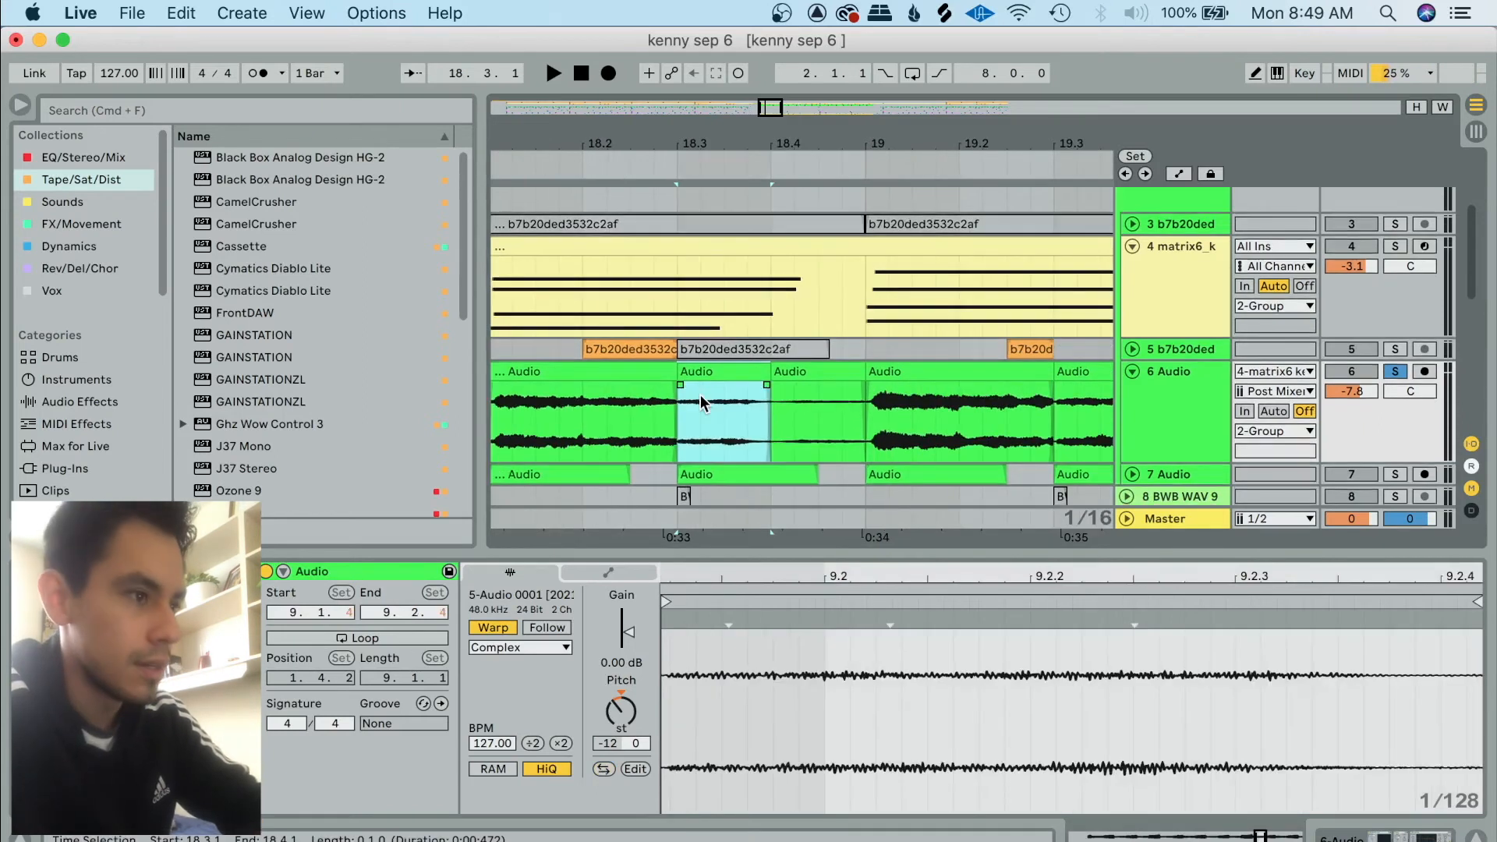
scroll(665, 408, left, 2)
key(super+4)
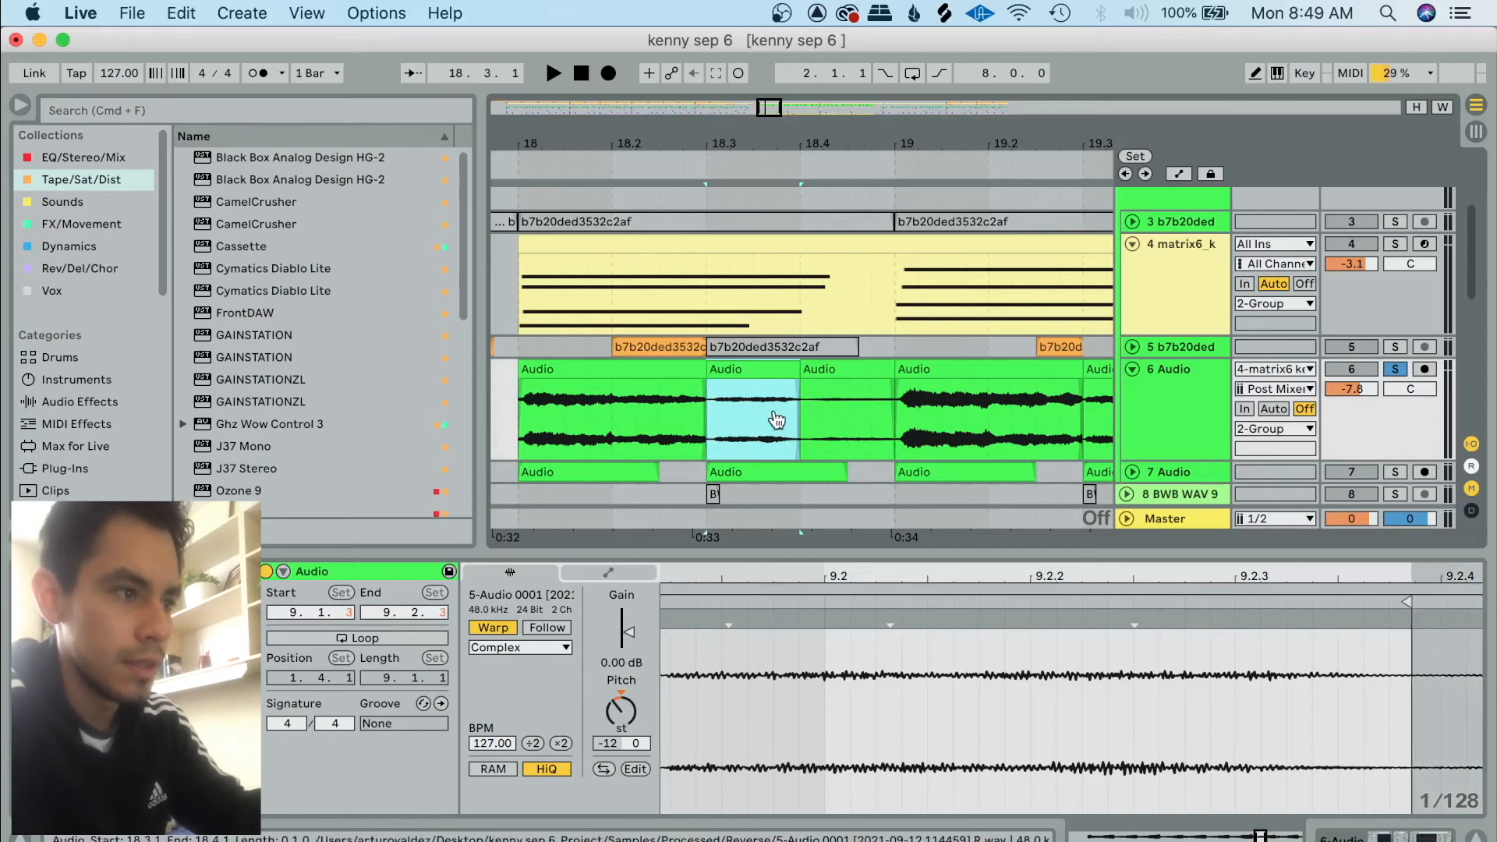
Undo the demonstration edits to the bar 18 clips on track 6.
key(super+z)
key(super+z)
key(super+z)
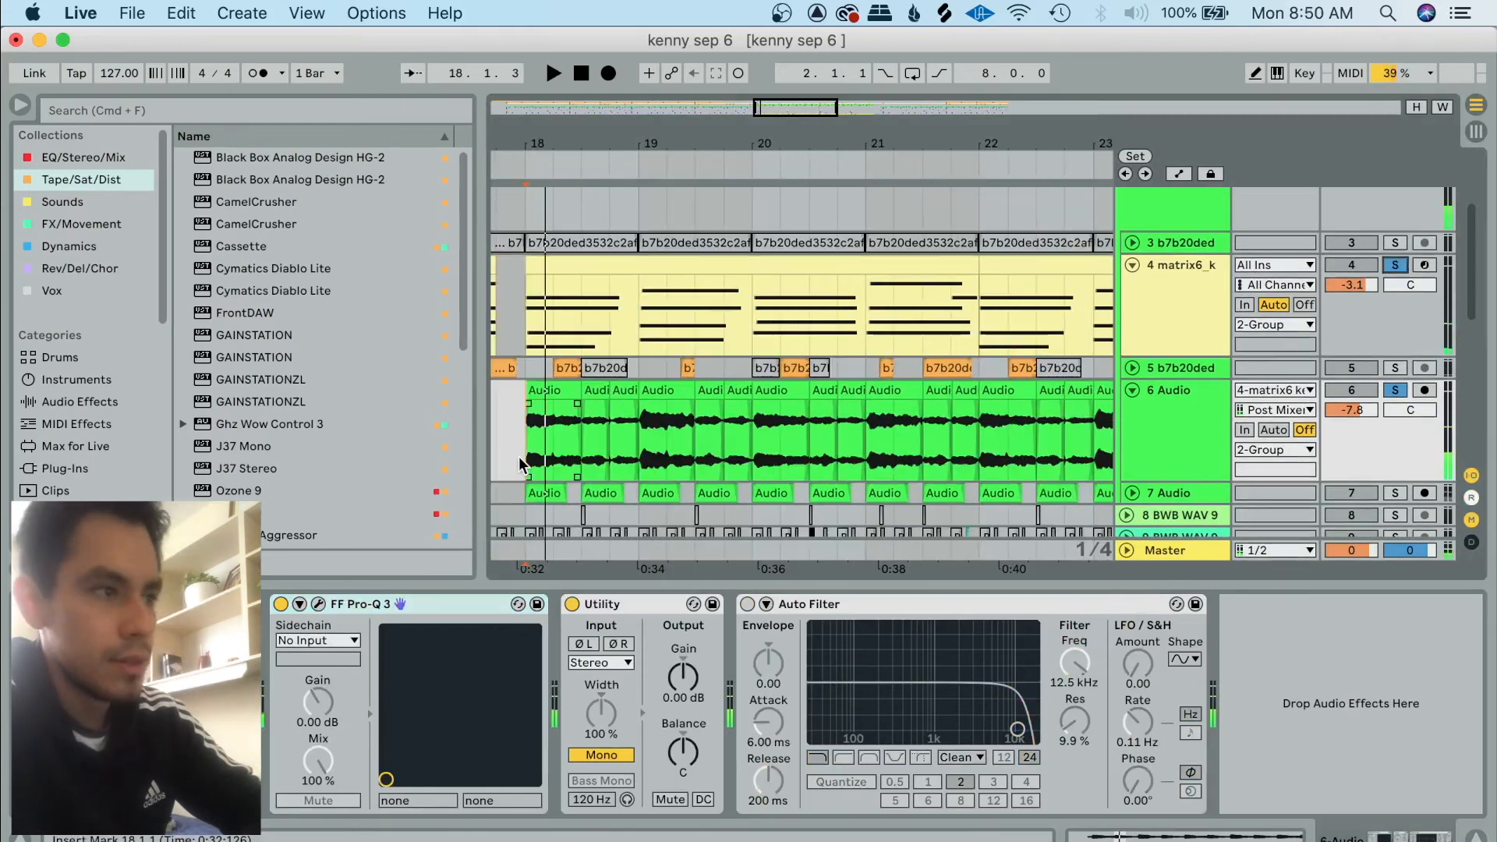
Stop playback and place the insert marker at bar 22 on track 6.
scroll(517, 456, right, 3)
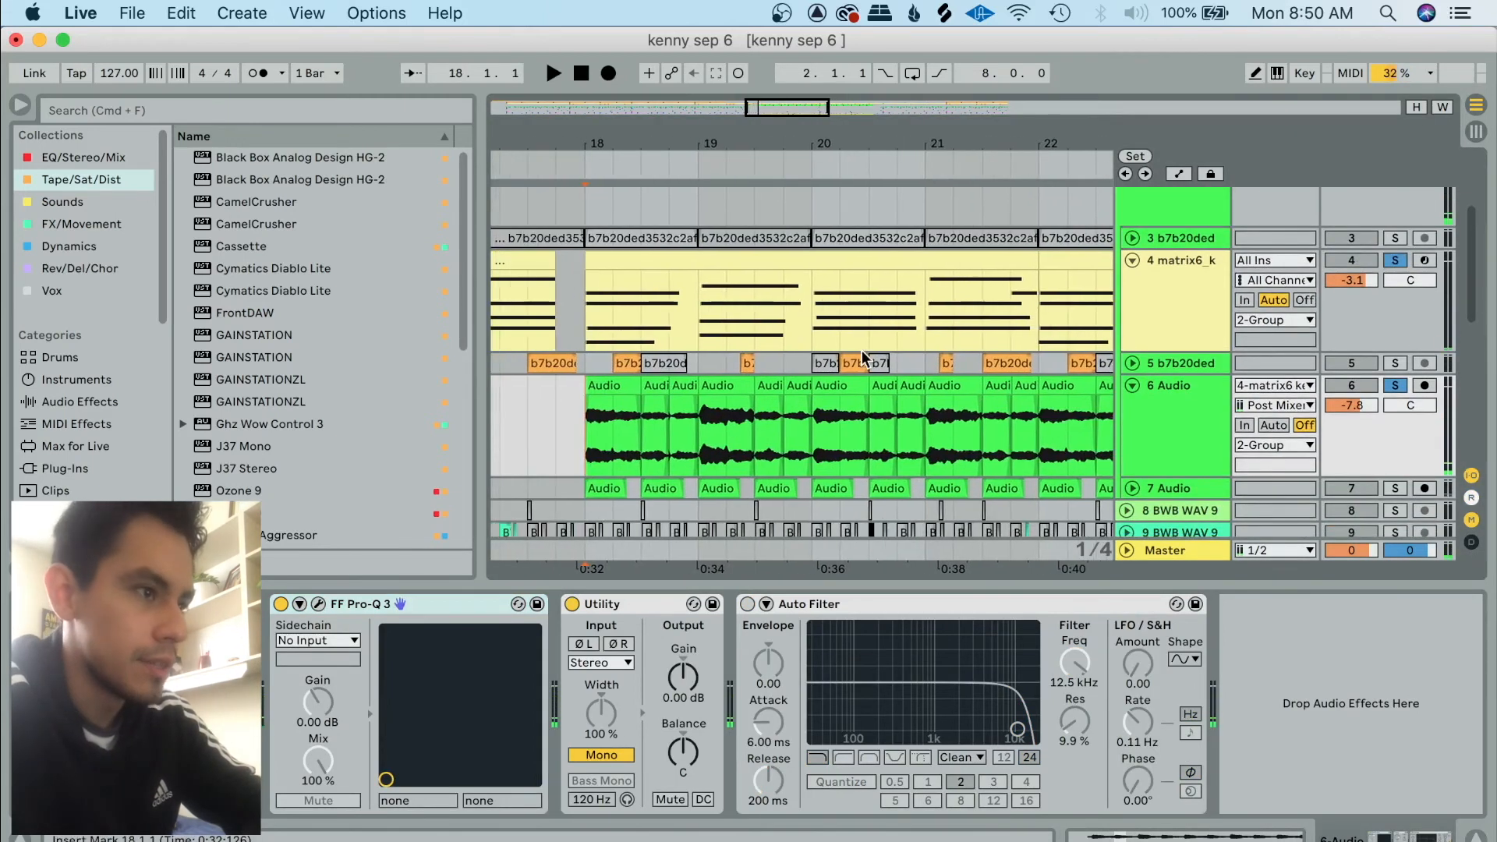
scroll(863, 358, down, 5)
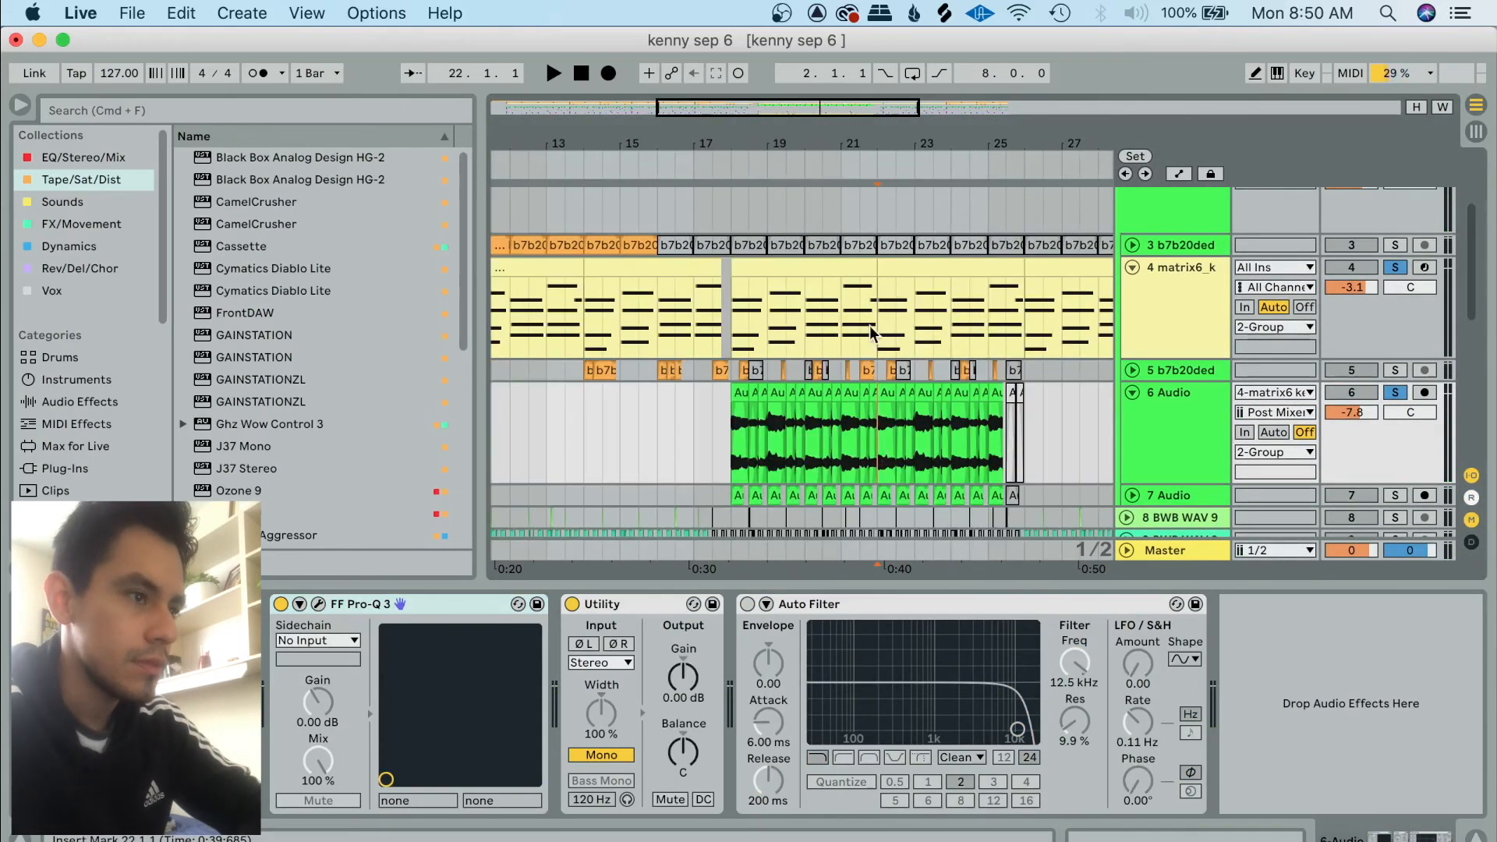
click(871, 326)
click(879, 457)
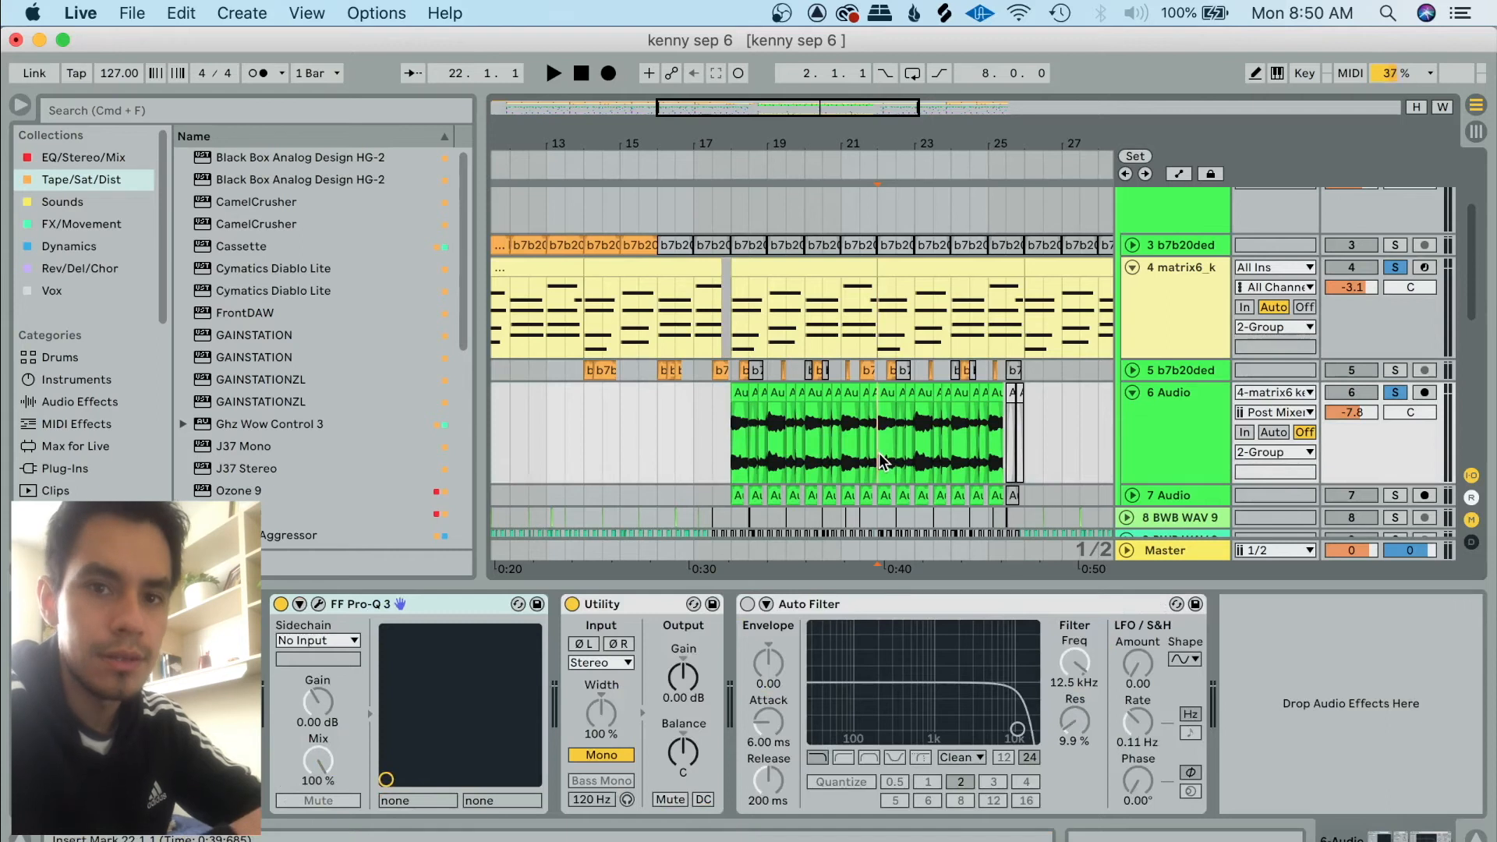
Play the arrangement from bar 22 and examine the Auto Filters in the device chain of track 4 matrix6_k.
key(space)
scroll(967, 428, up, 3)
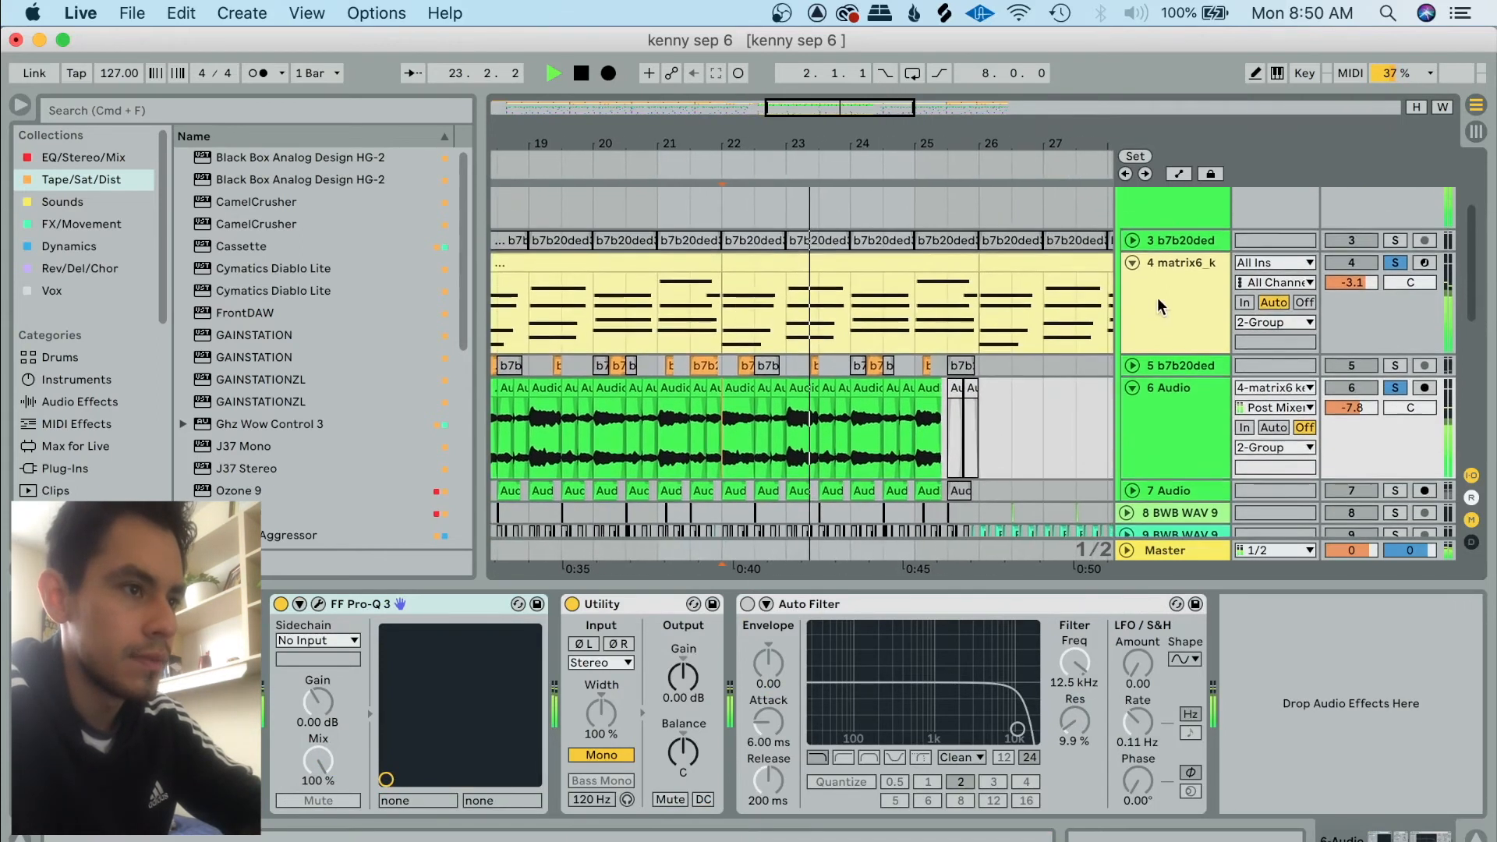
click(1157, 303)
click(1159, 302)
scroll(1243, 688, right, 15)
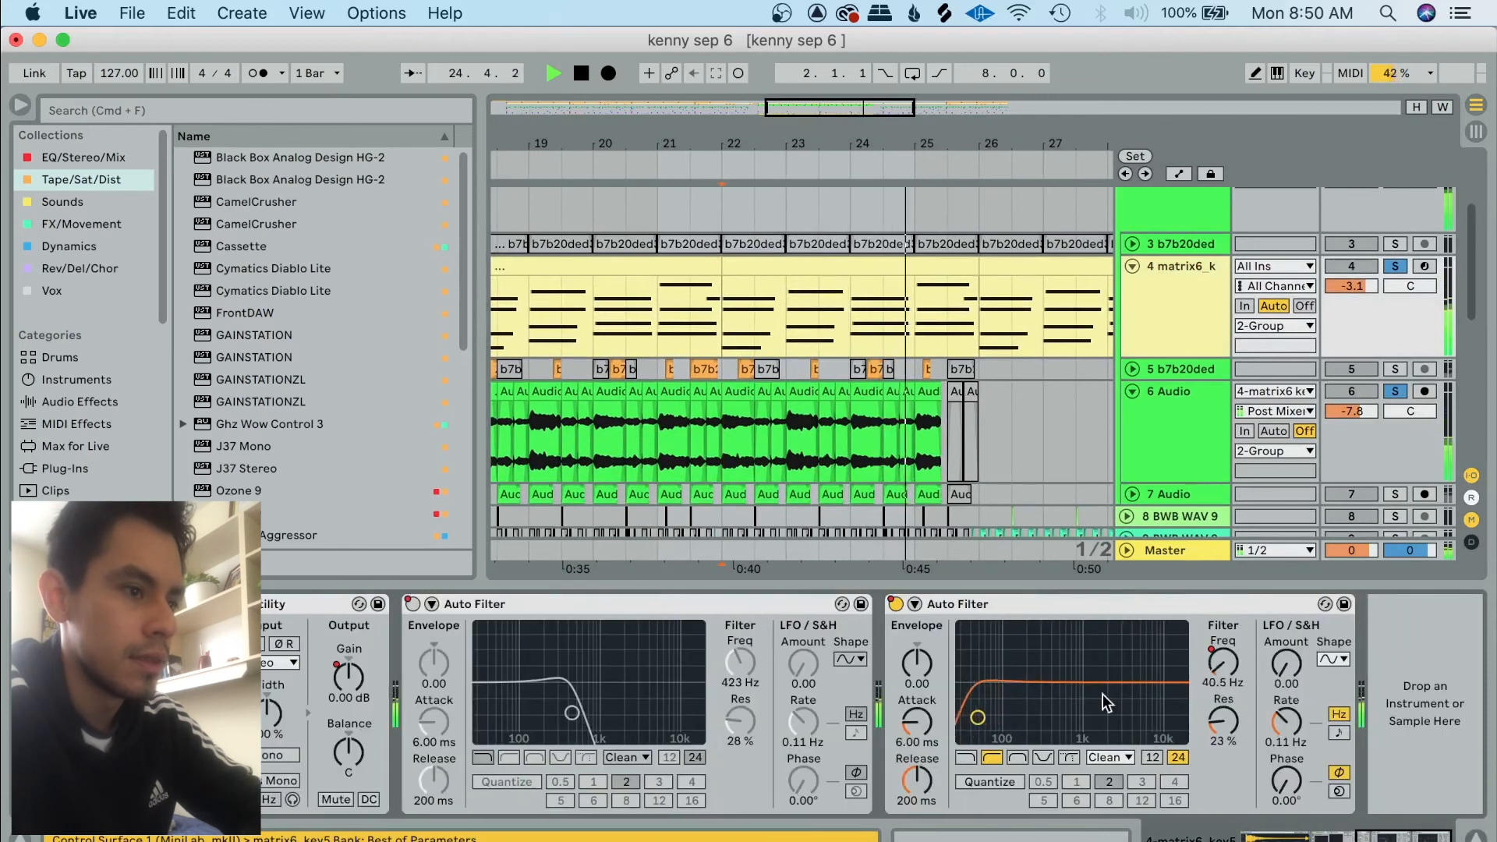
key(space)
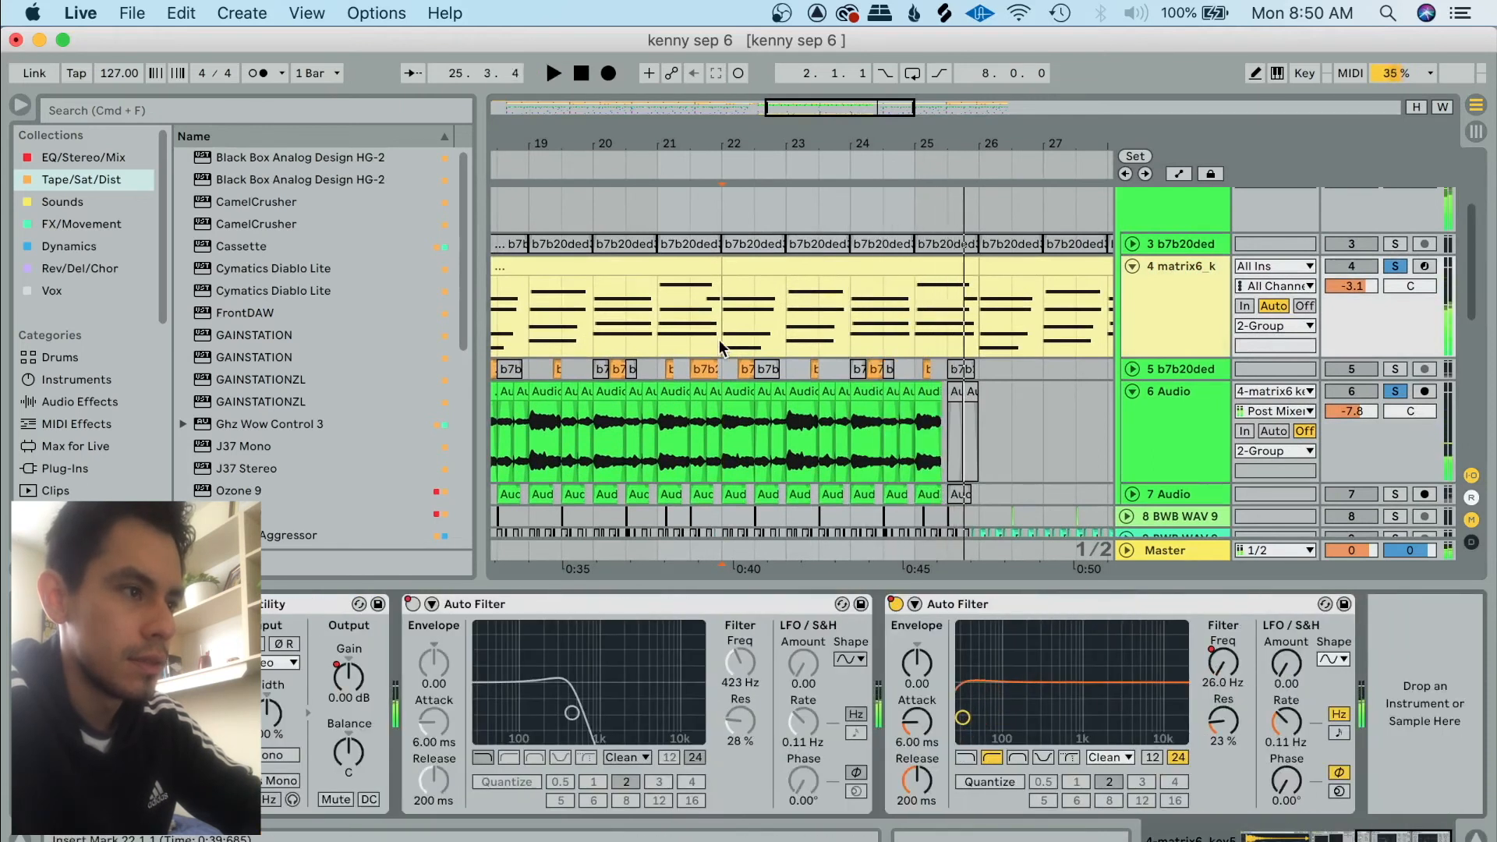
Replay track 4 from bar 22 and show the frequency automation of its second Auto Filter.
click(726, 349)
key(space)
right_click(1204, 665)
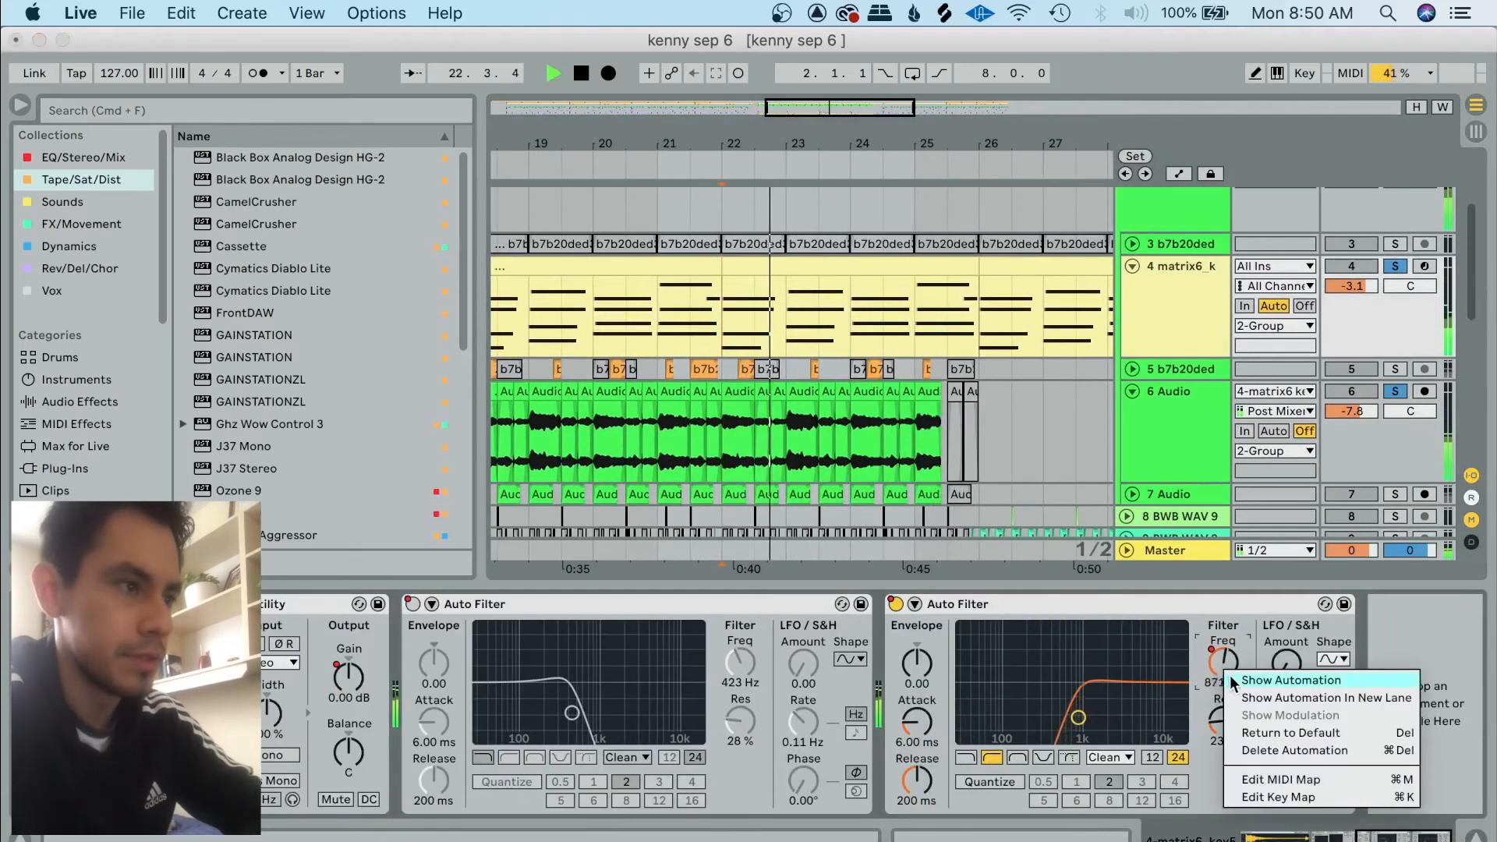
click(1240, 675)
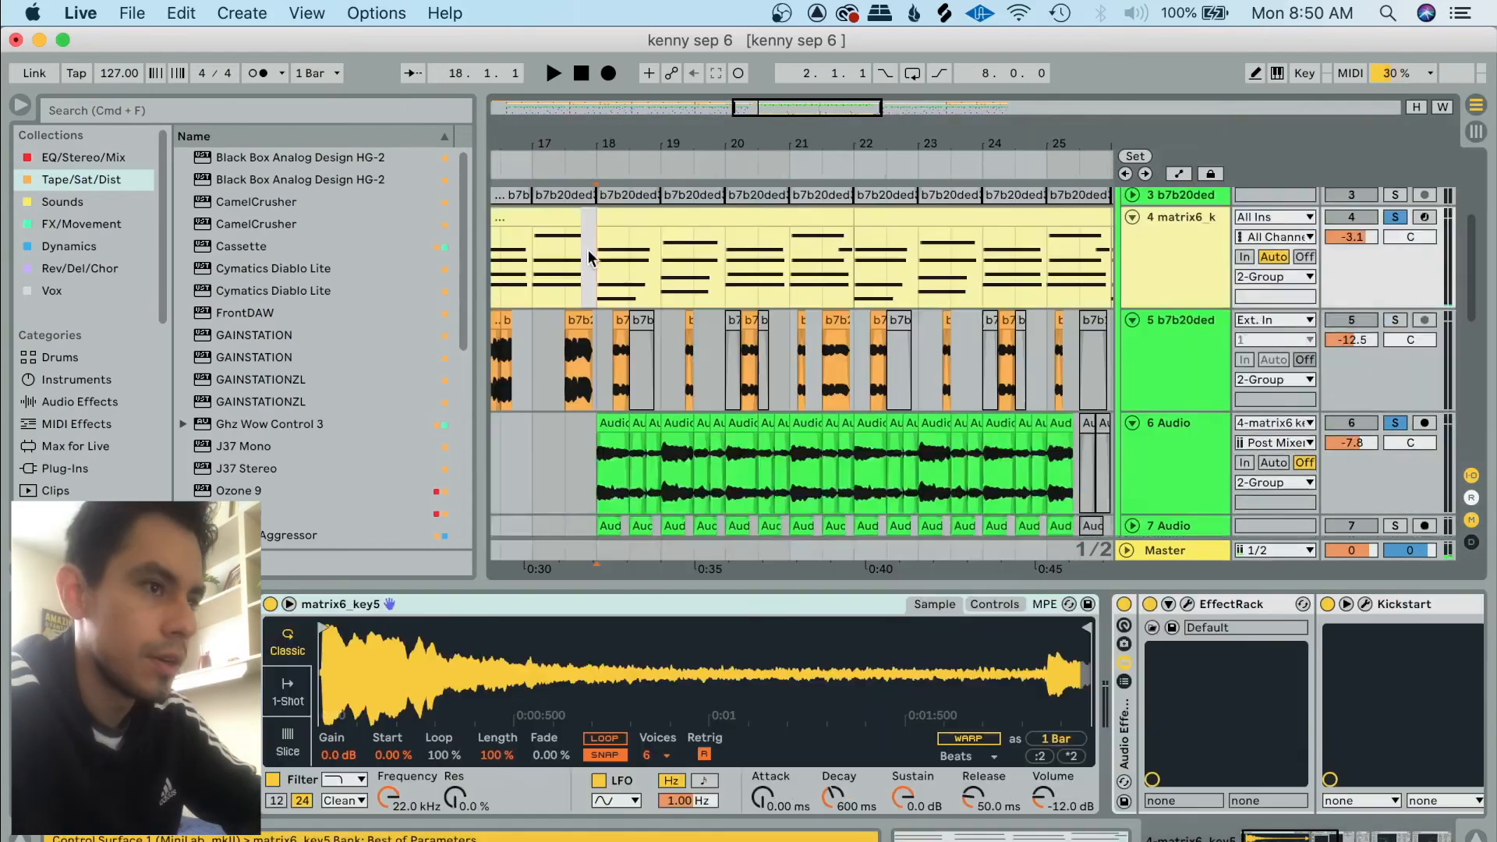
Show the Utility gain automation on track 4 and select its dip from 18.4.3 to bar 19.
scroll(589, 255, up, 3)
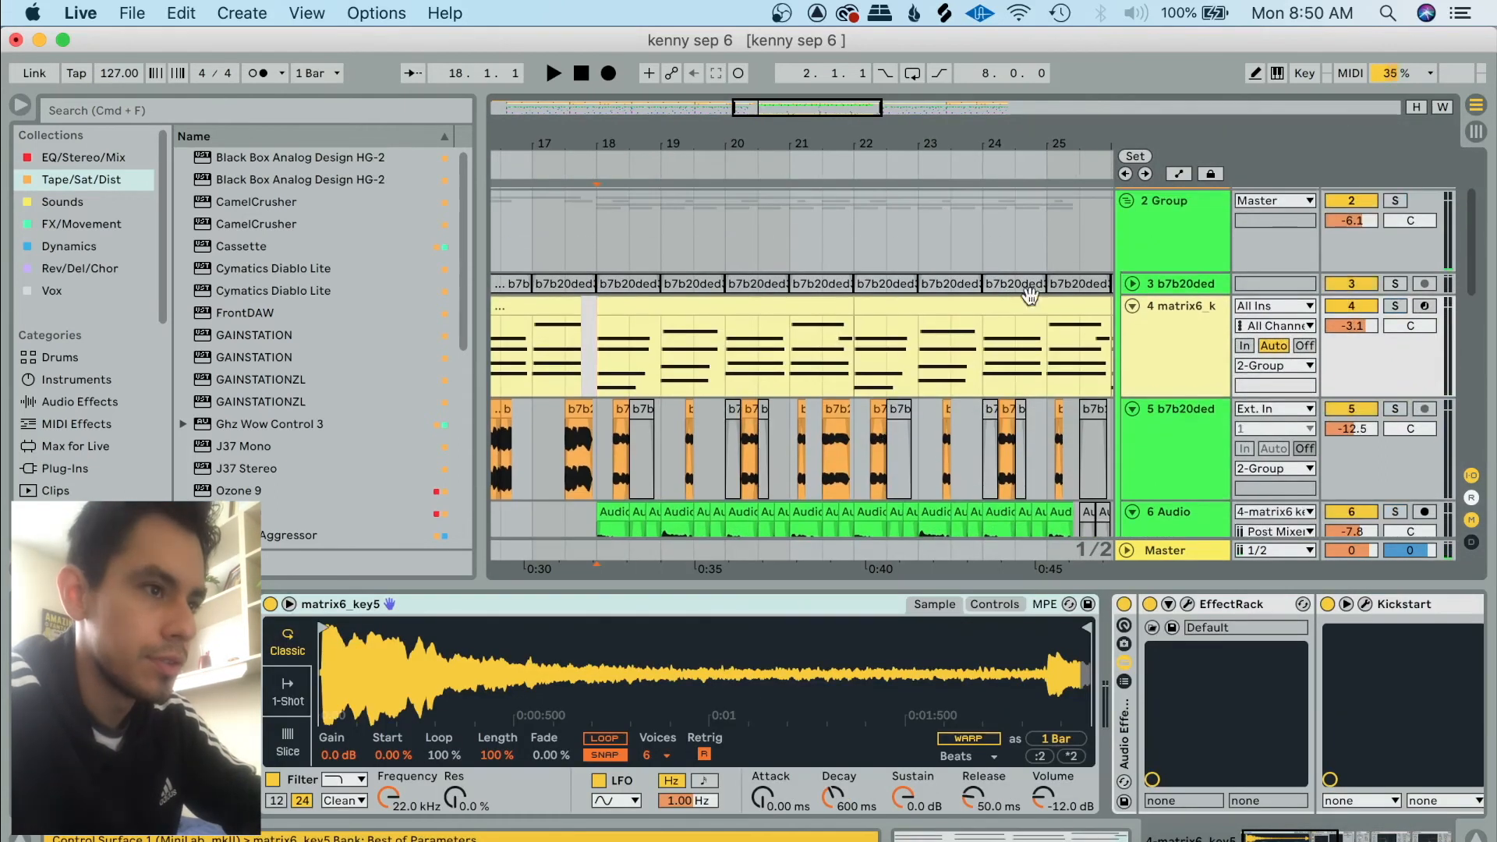
double_click(1190, 369)
scroll(1177, 636, right, 10)
right_click(473, 686)
click(495, 701)
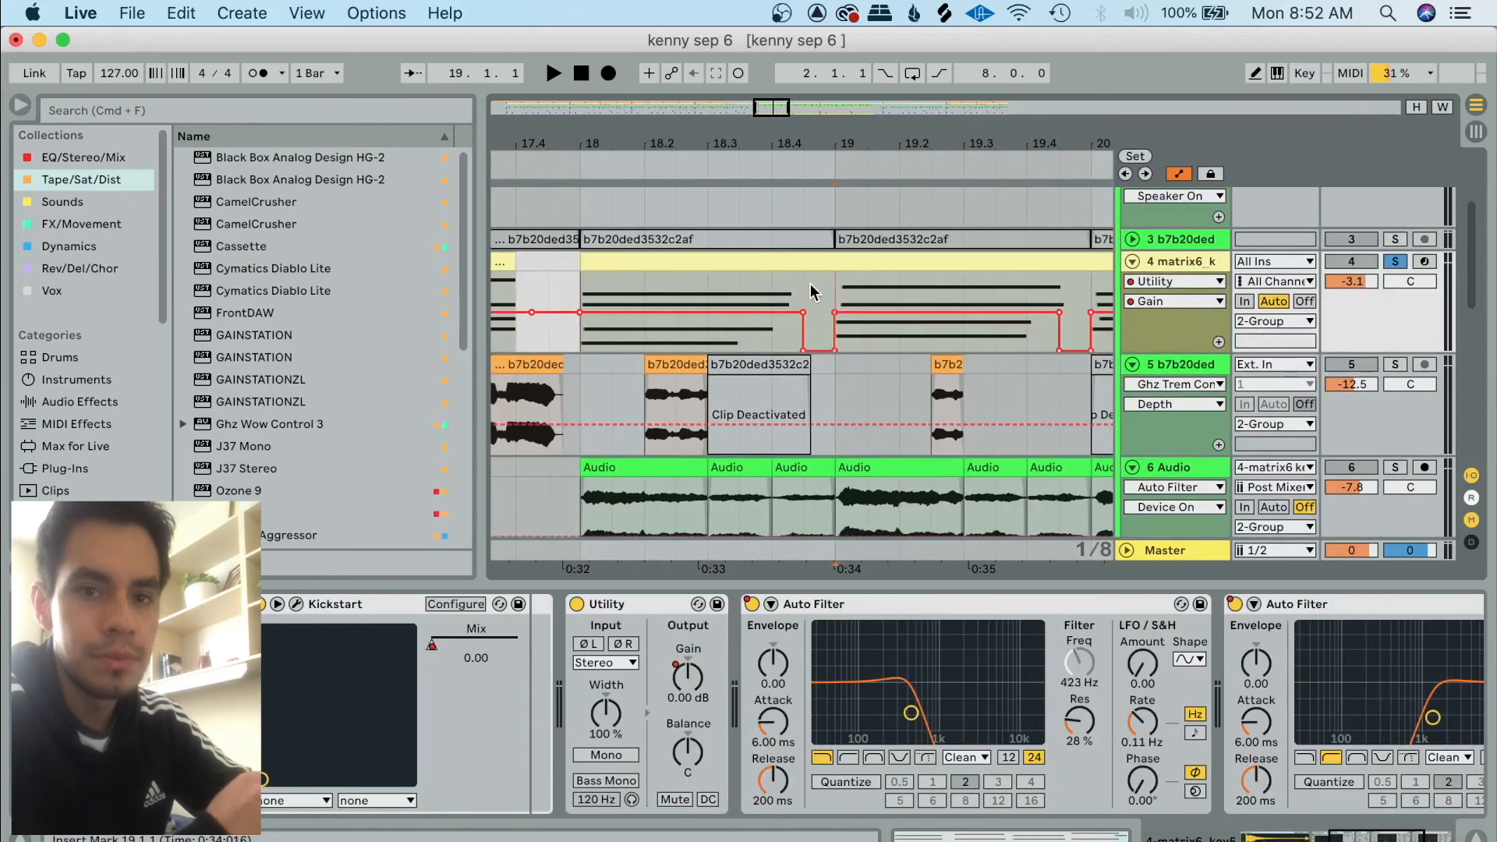
click(825, 287)
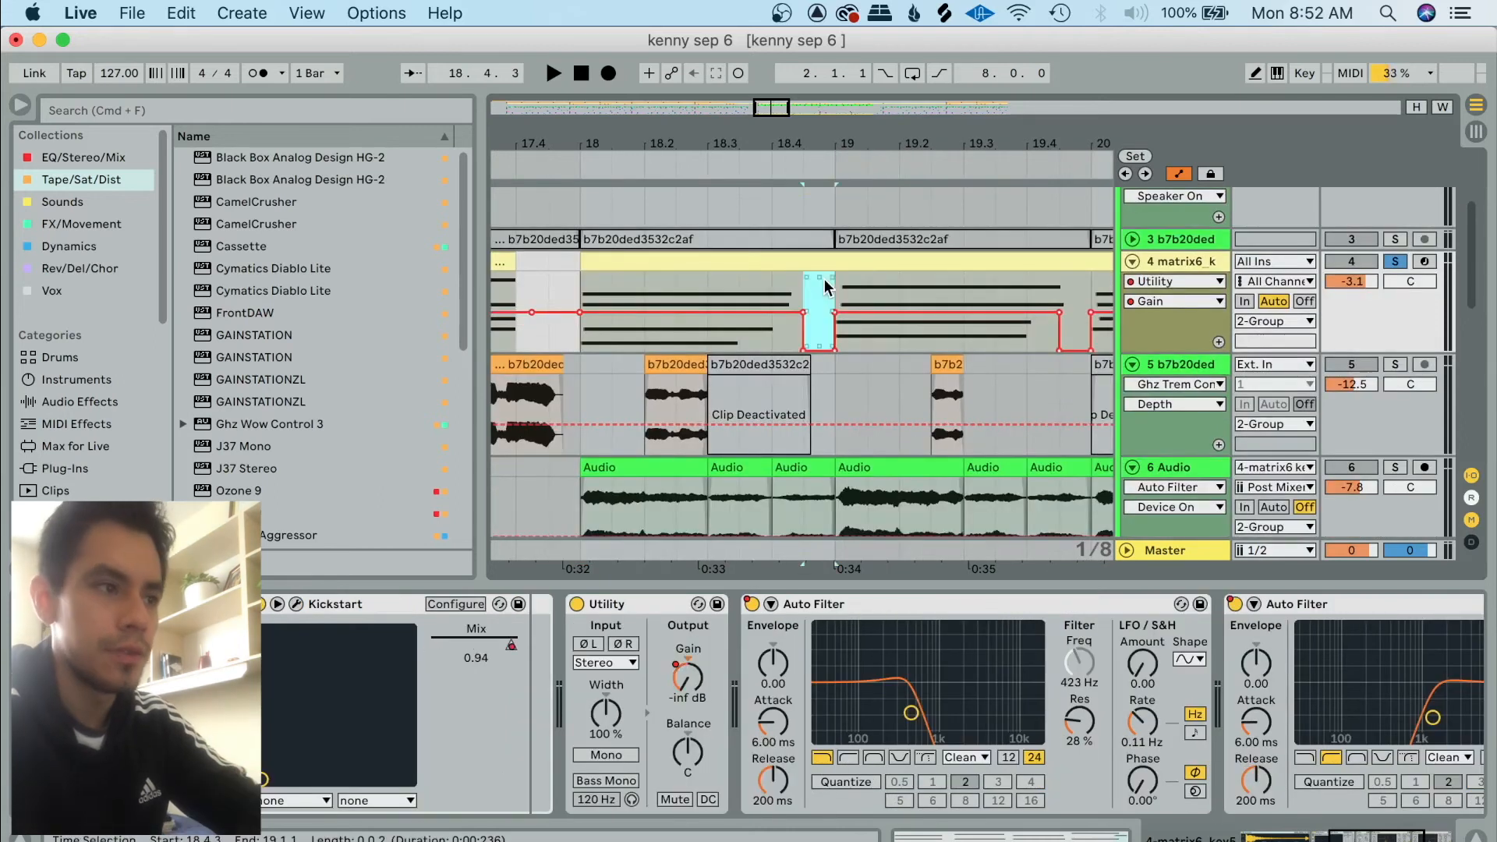
click(823, 283)
Try splitting the track 4 MIDI clip at bar 19 and trimming its bar 18 part to end at 18.4.3.
key(a)
click(830, 261)
click(829, 279)
key(super+e)
drag(832, 261, 798, 261)
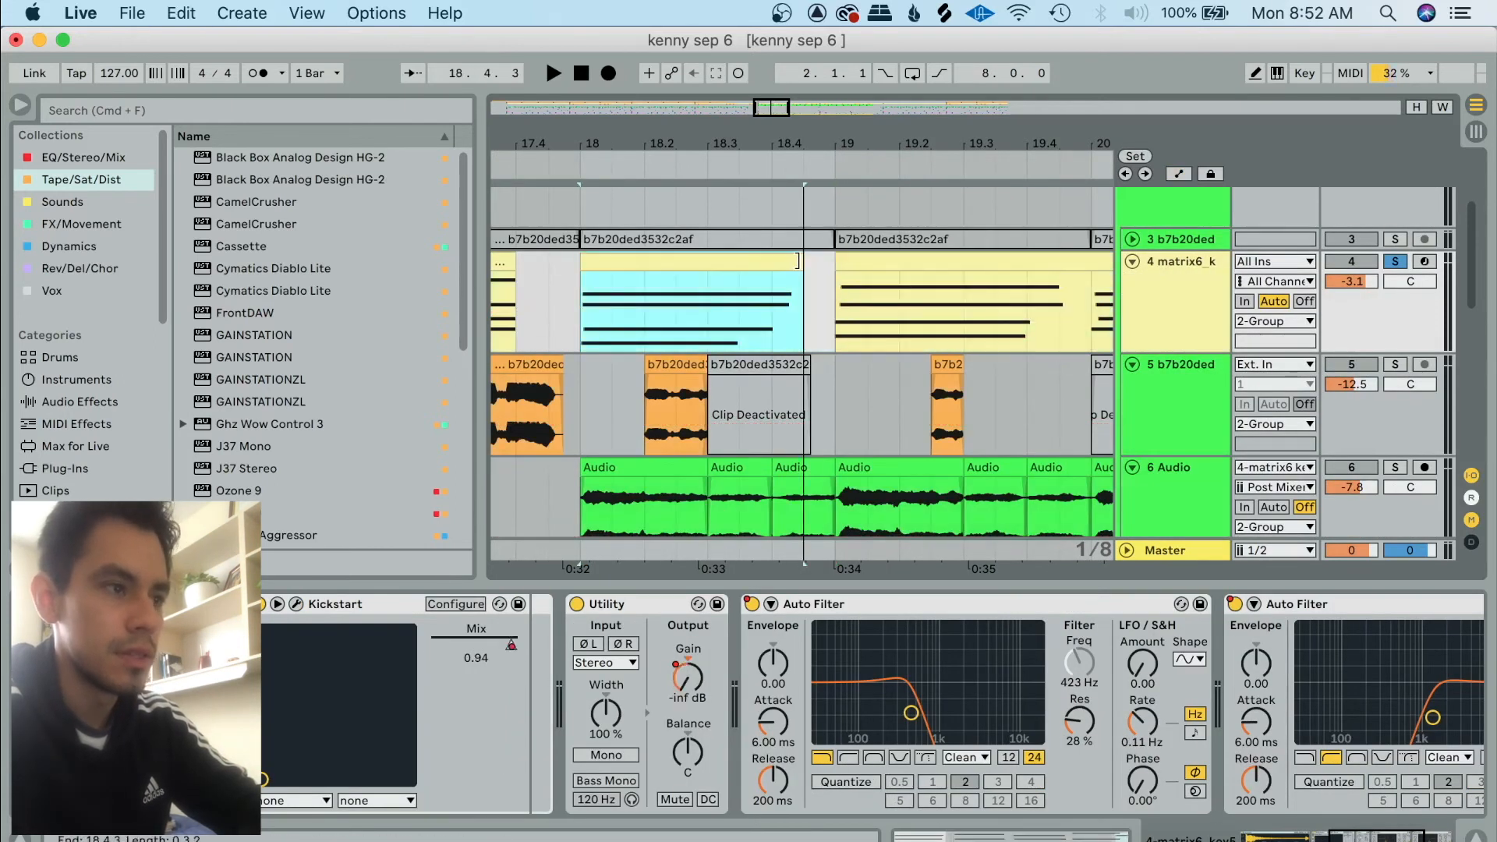
click(806, 305)
drag(805, 307, 811, 310)
click(811, 312)
key(super+z)
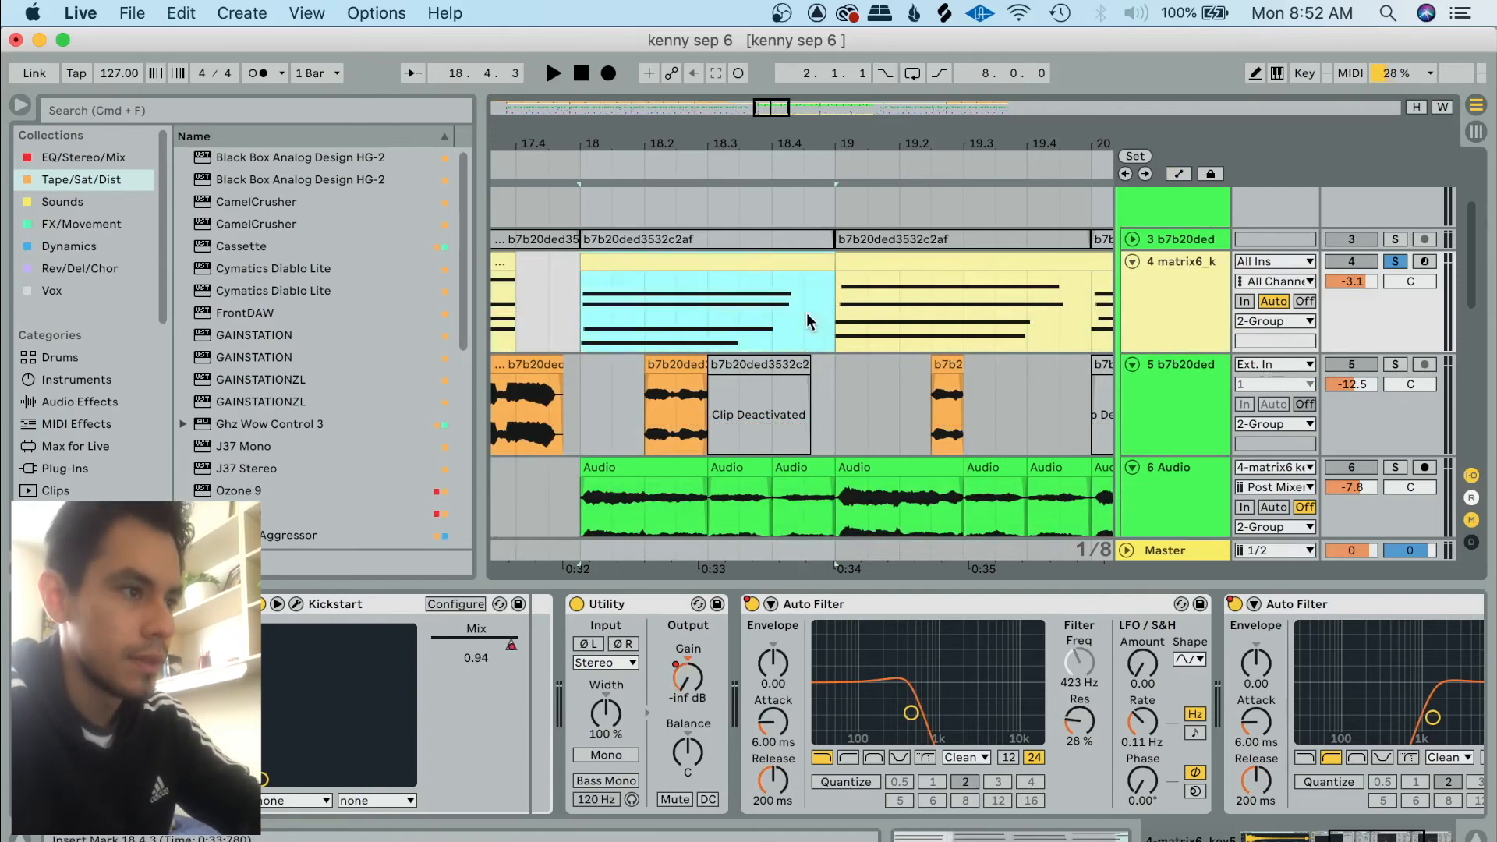
Return to the Utility gain automation on track 4 and inspect the drop at 18.4.3.
click(799, 311)
key(a)
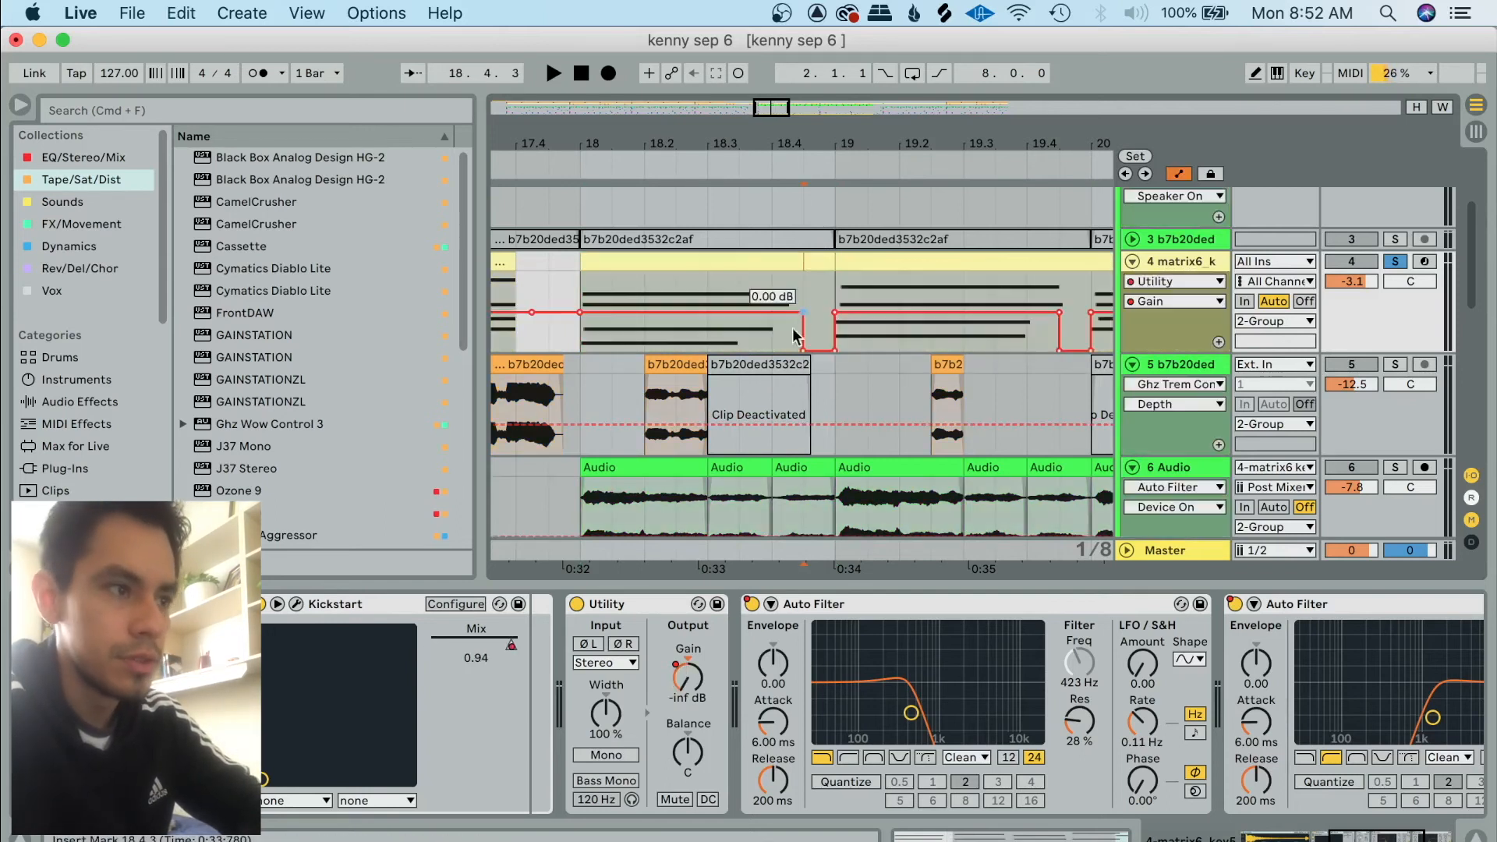
click(828, 291)
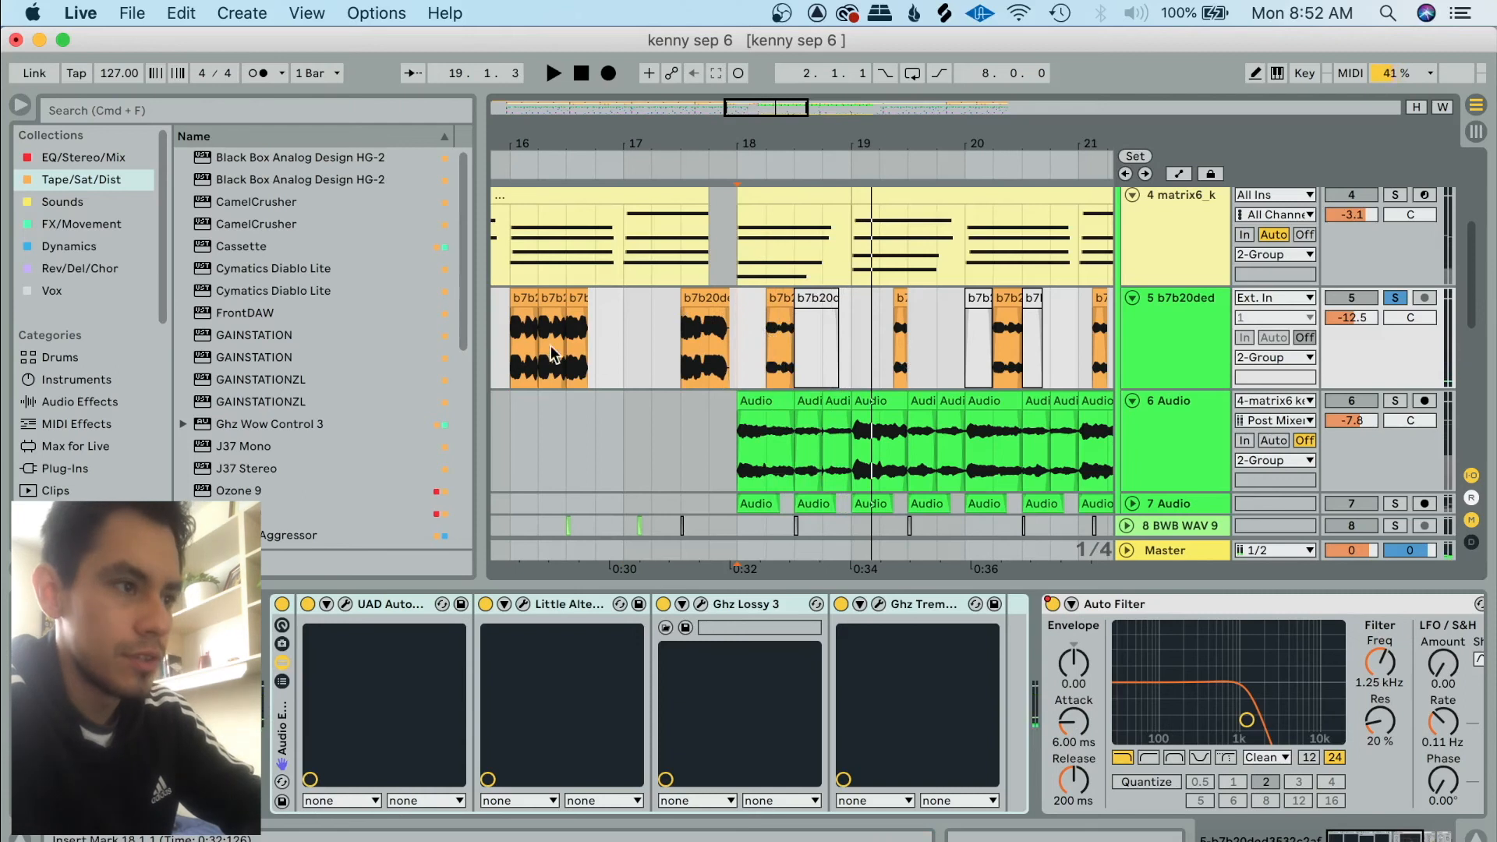
Audition the sample chops on track 5 b7b20ded from 16.2 and from 17.3.
click(530, 337)
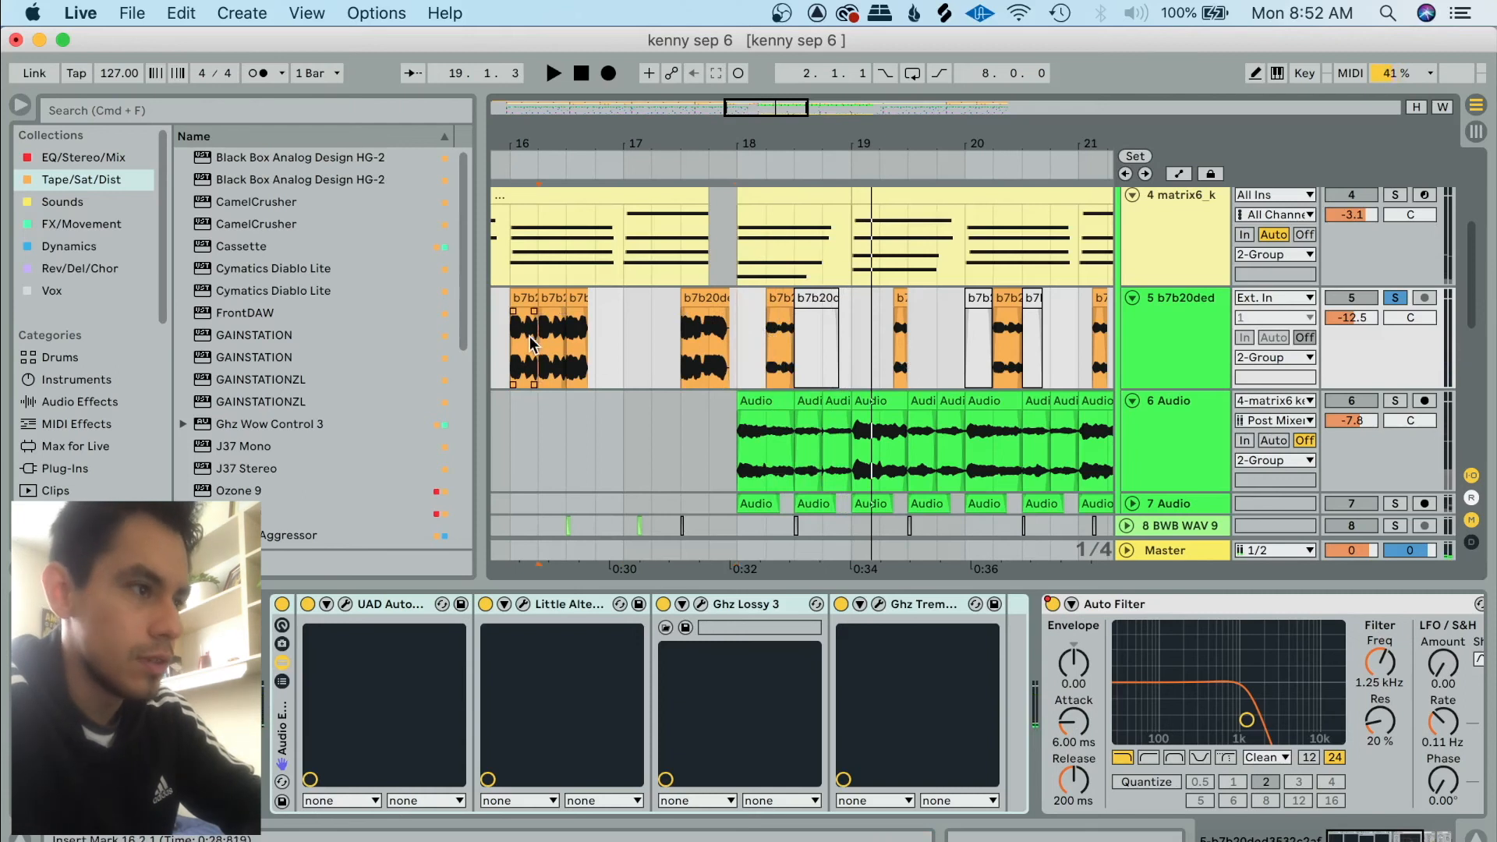
key(space)
click(680, 353)
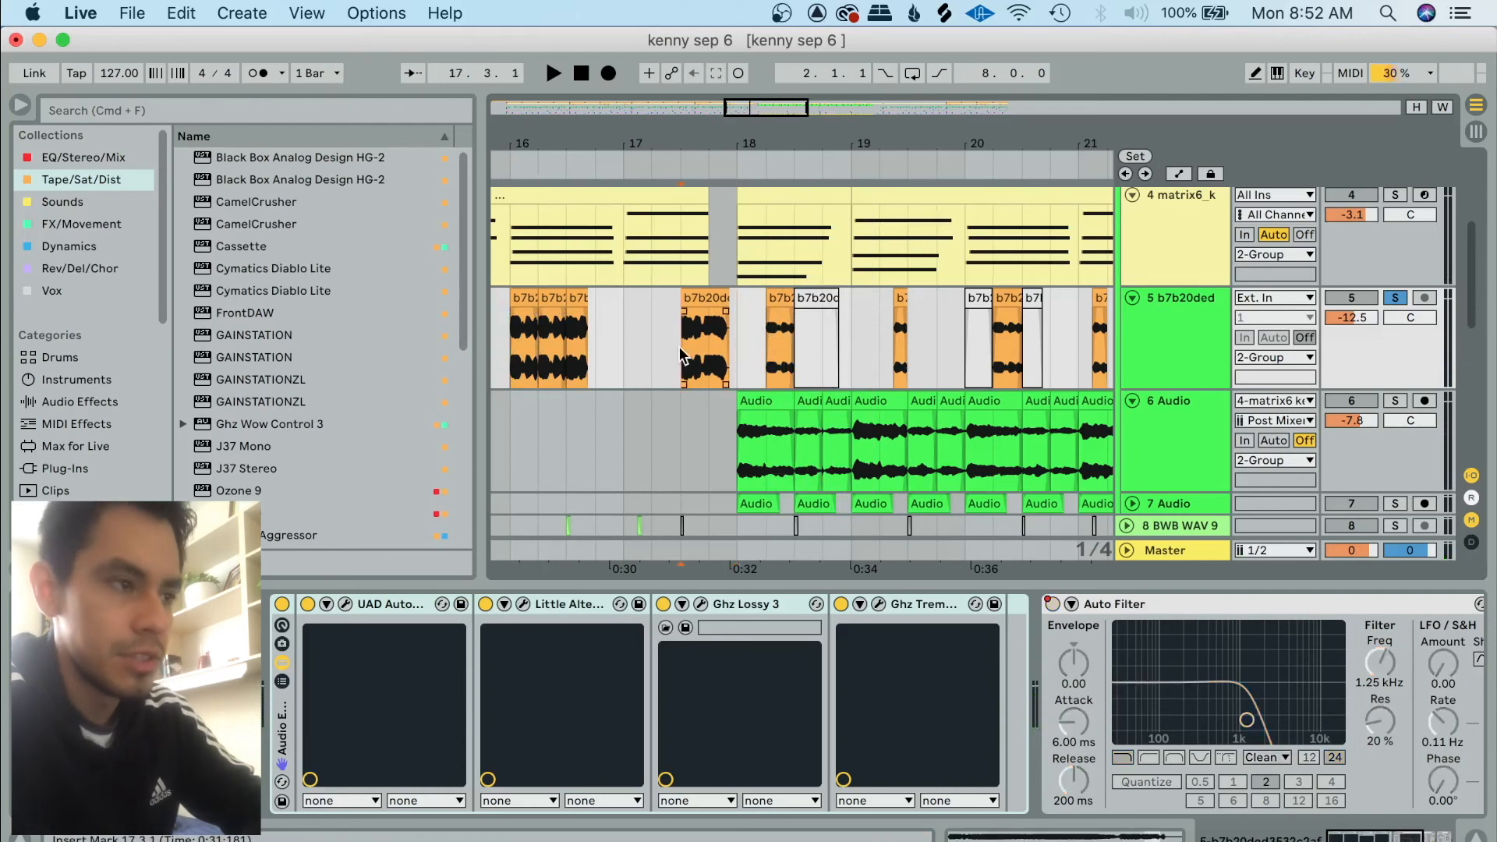
key(space)
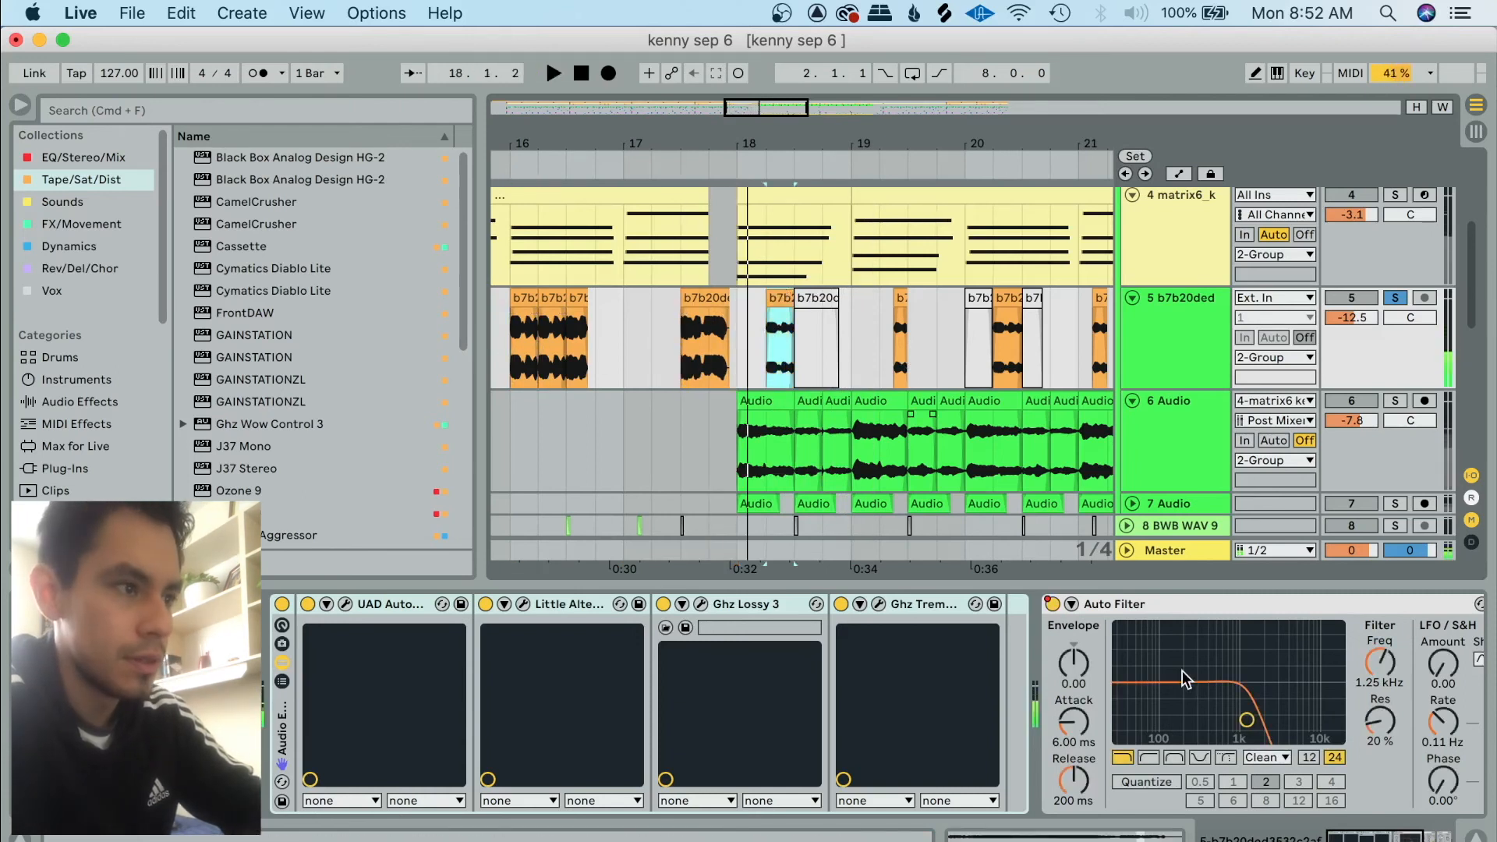
Show the Utility gain automation on track 5, review it from bar 18, and hide the automation.
scroll(1182, 671, right, 5)
click(766, 357)
scroll(999, 346, right, 5)
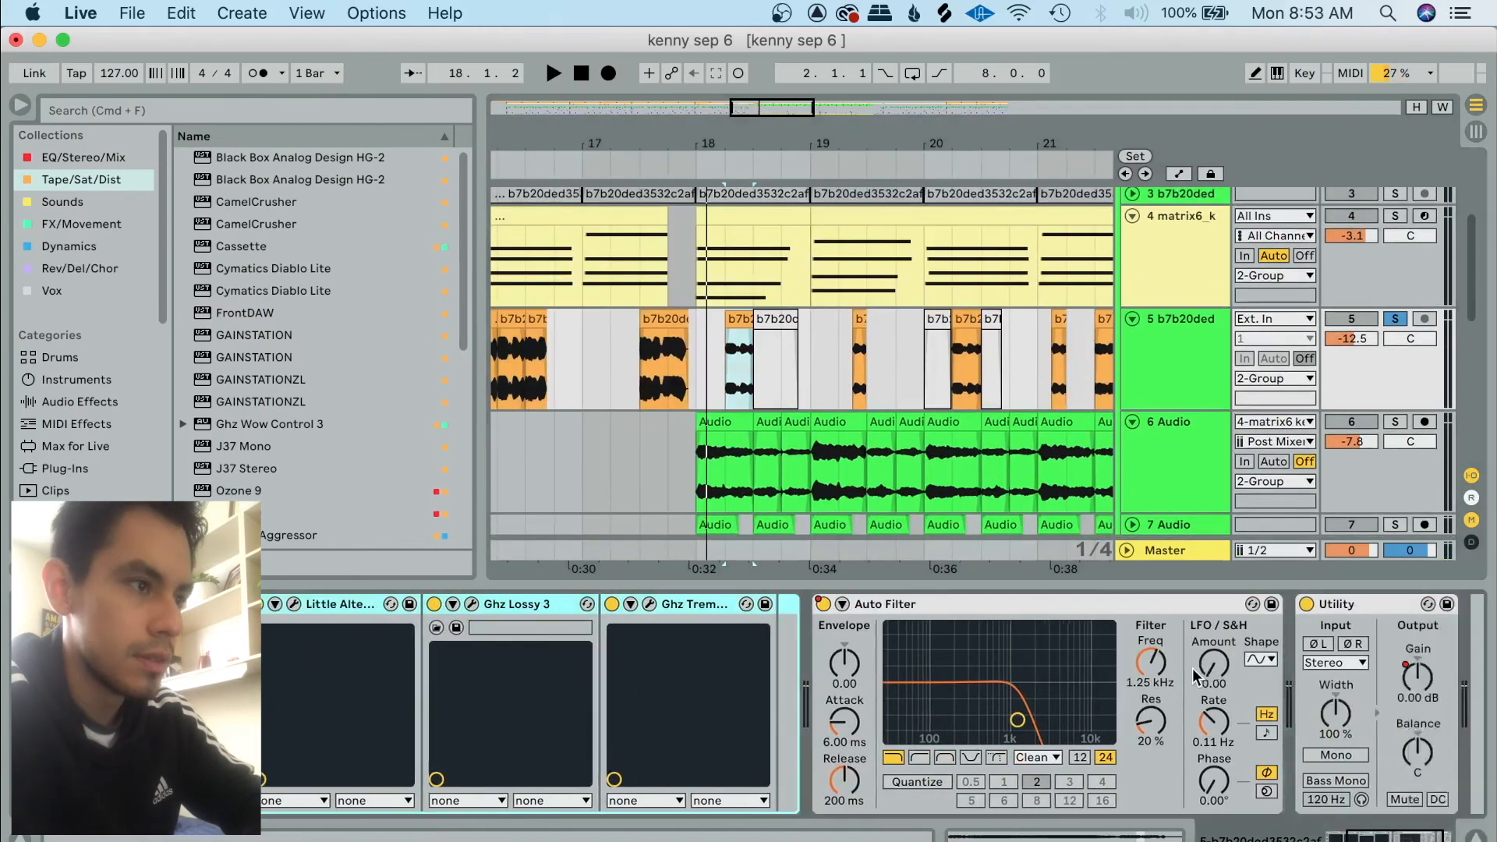
scroll(1238, 667, right, 3)
right_click(1306, 666)
click(1288, 677)
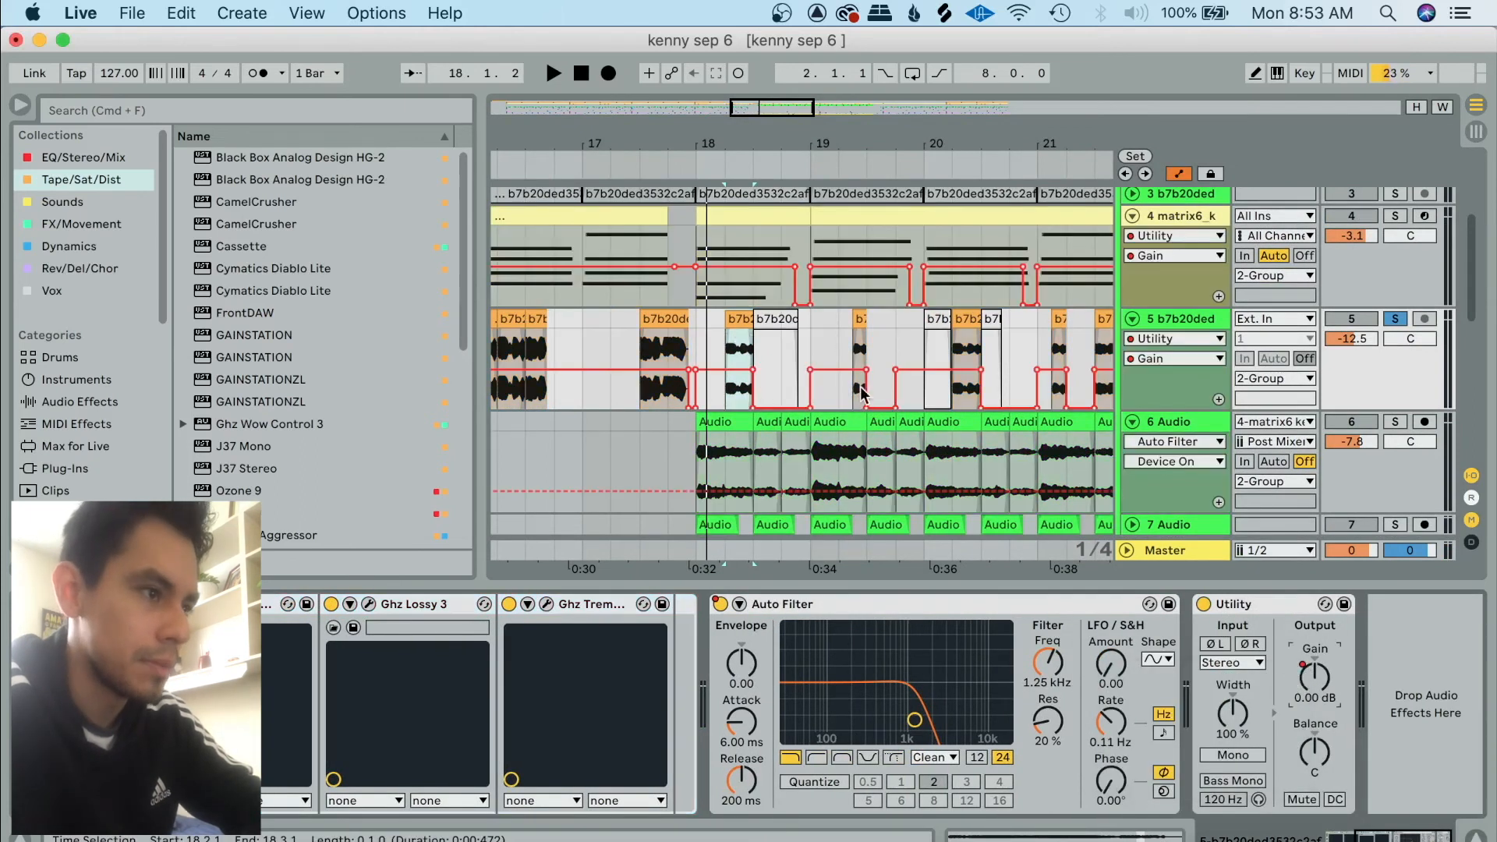
click(699, 341)
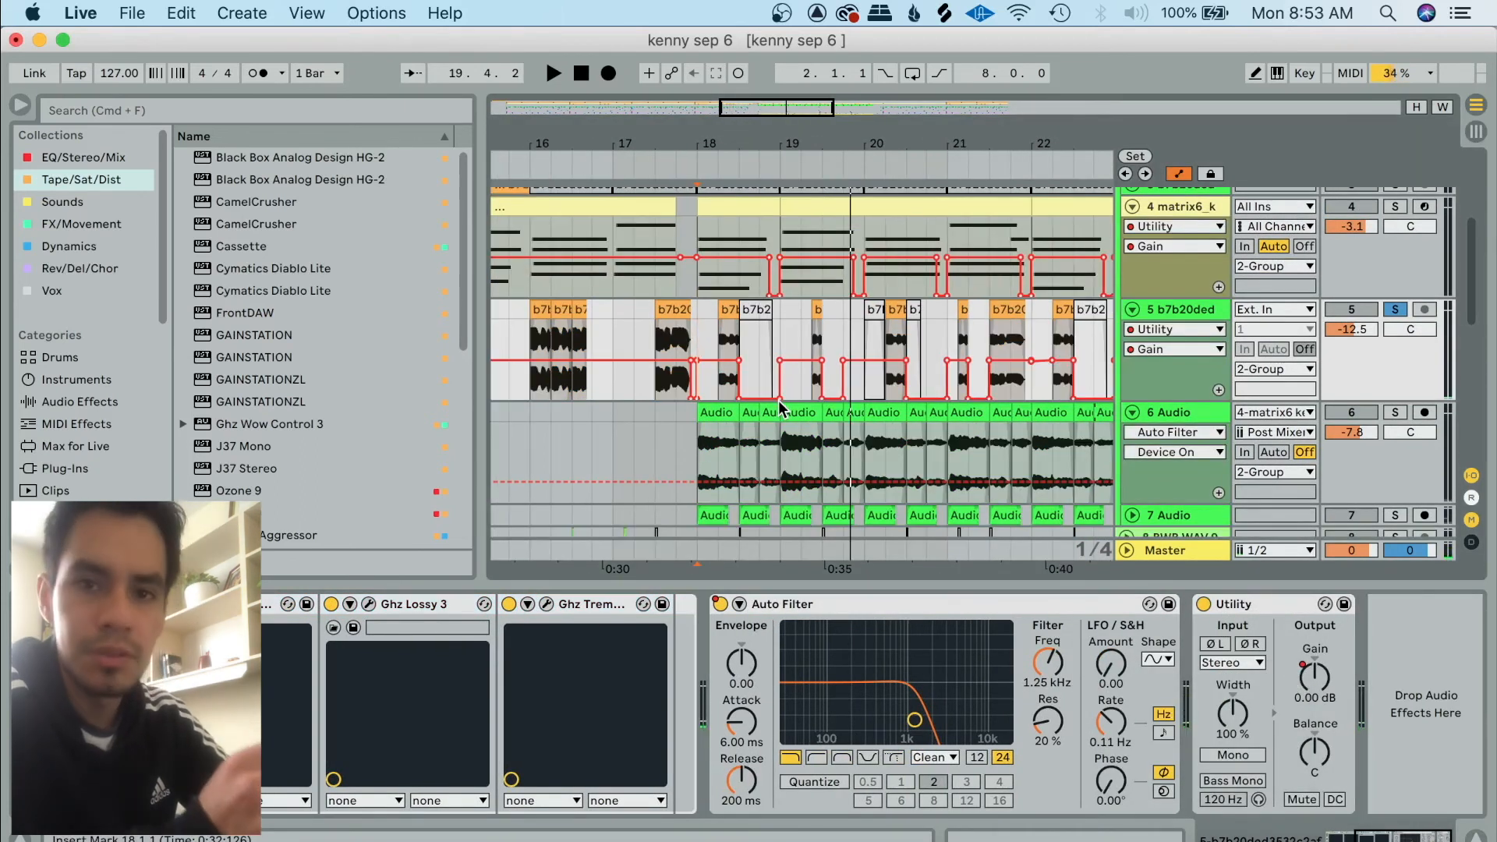
key(a)
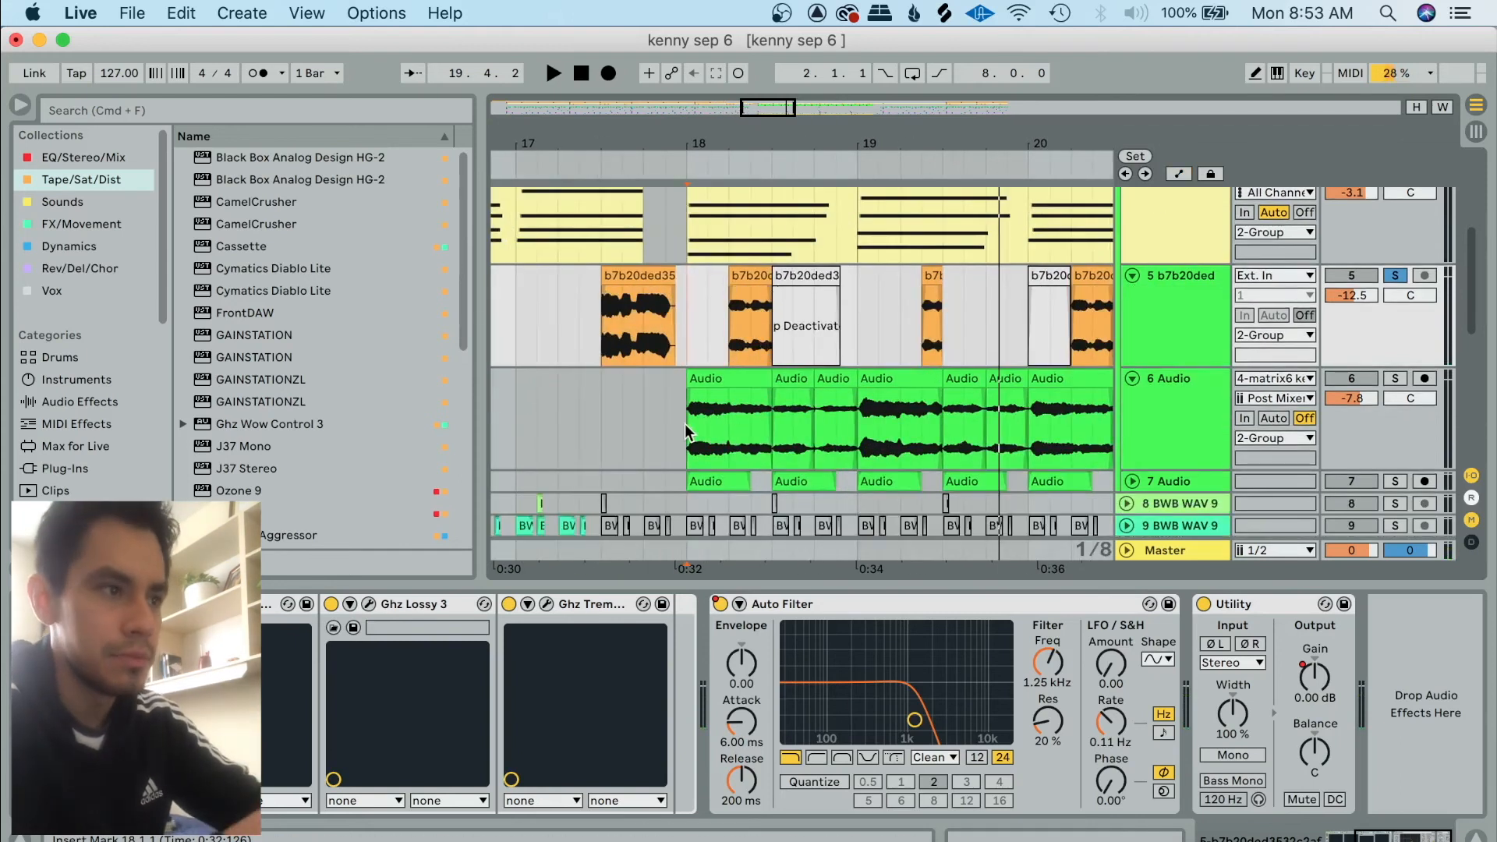
Play the track 7 Audio clips from bar 18 and stop after listening.
click(685, 426)
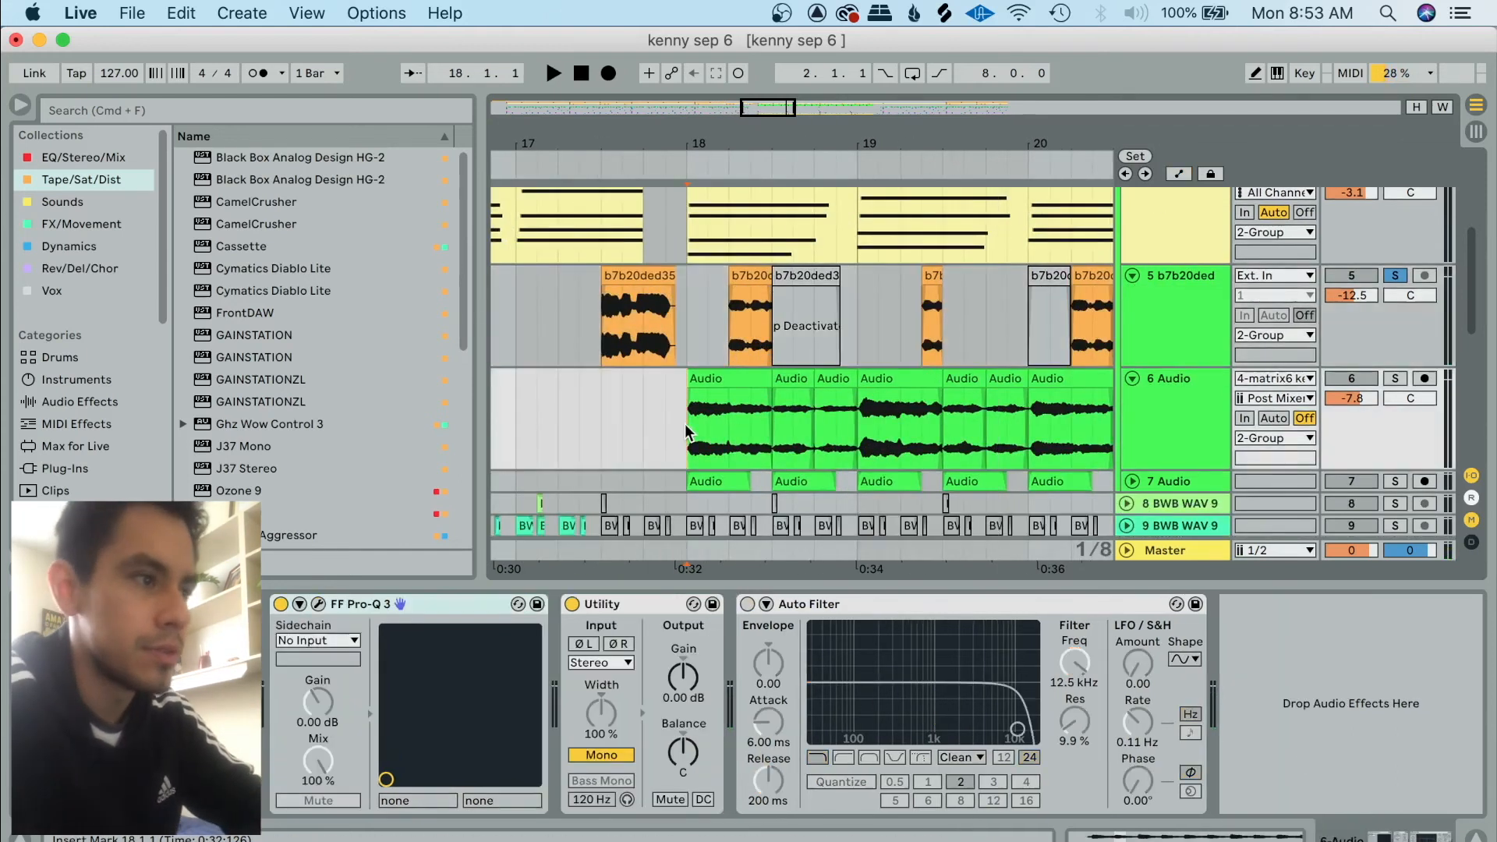
scroll(685, 425, down, 1)
key(space)
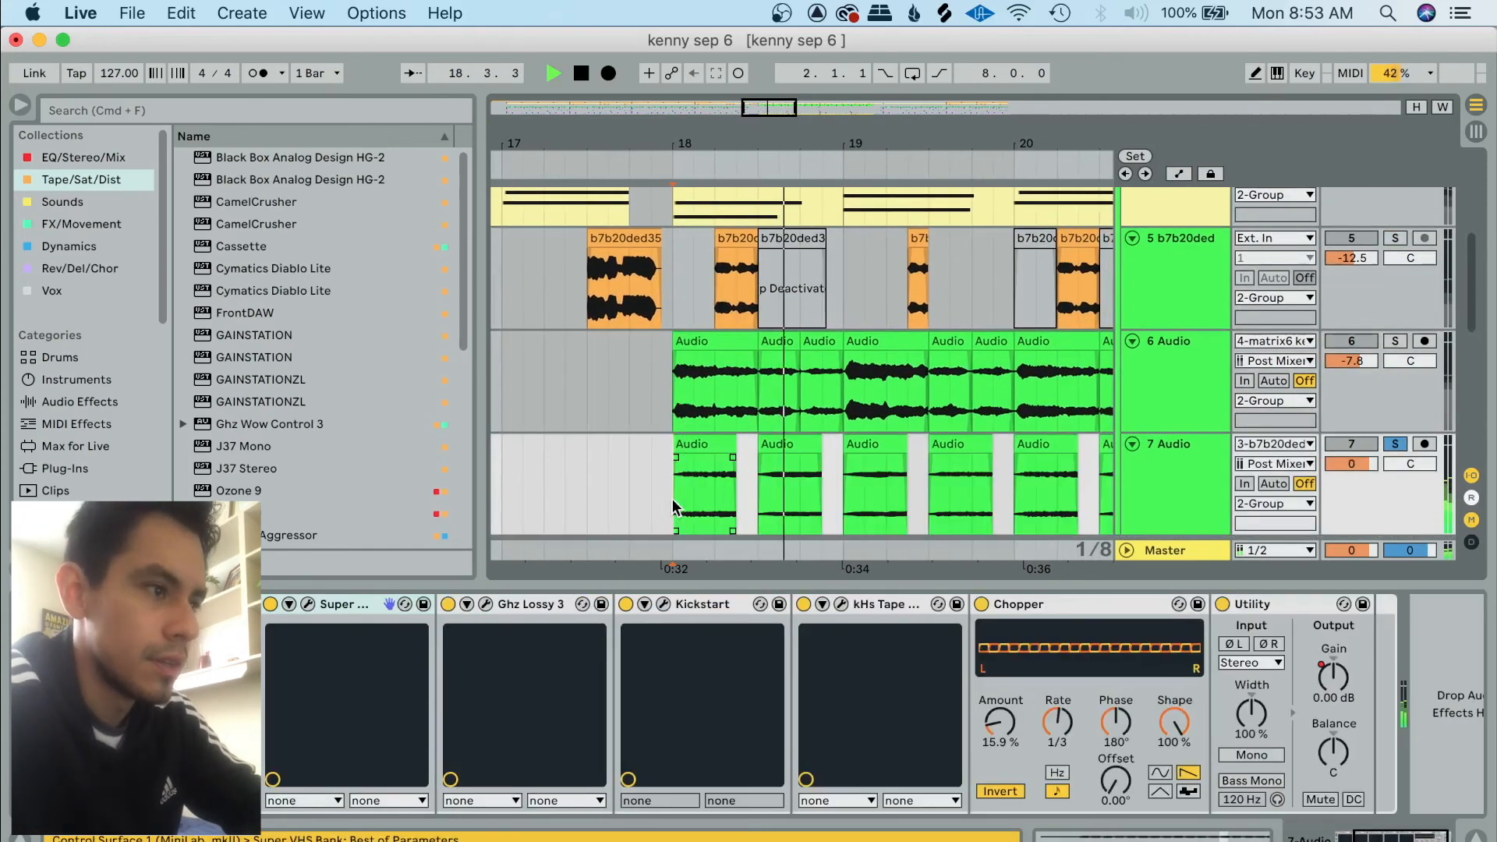
scroll(674, 507, down, 1)
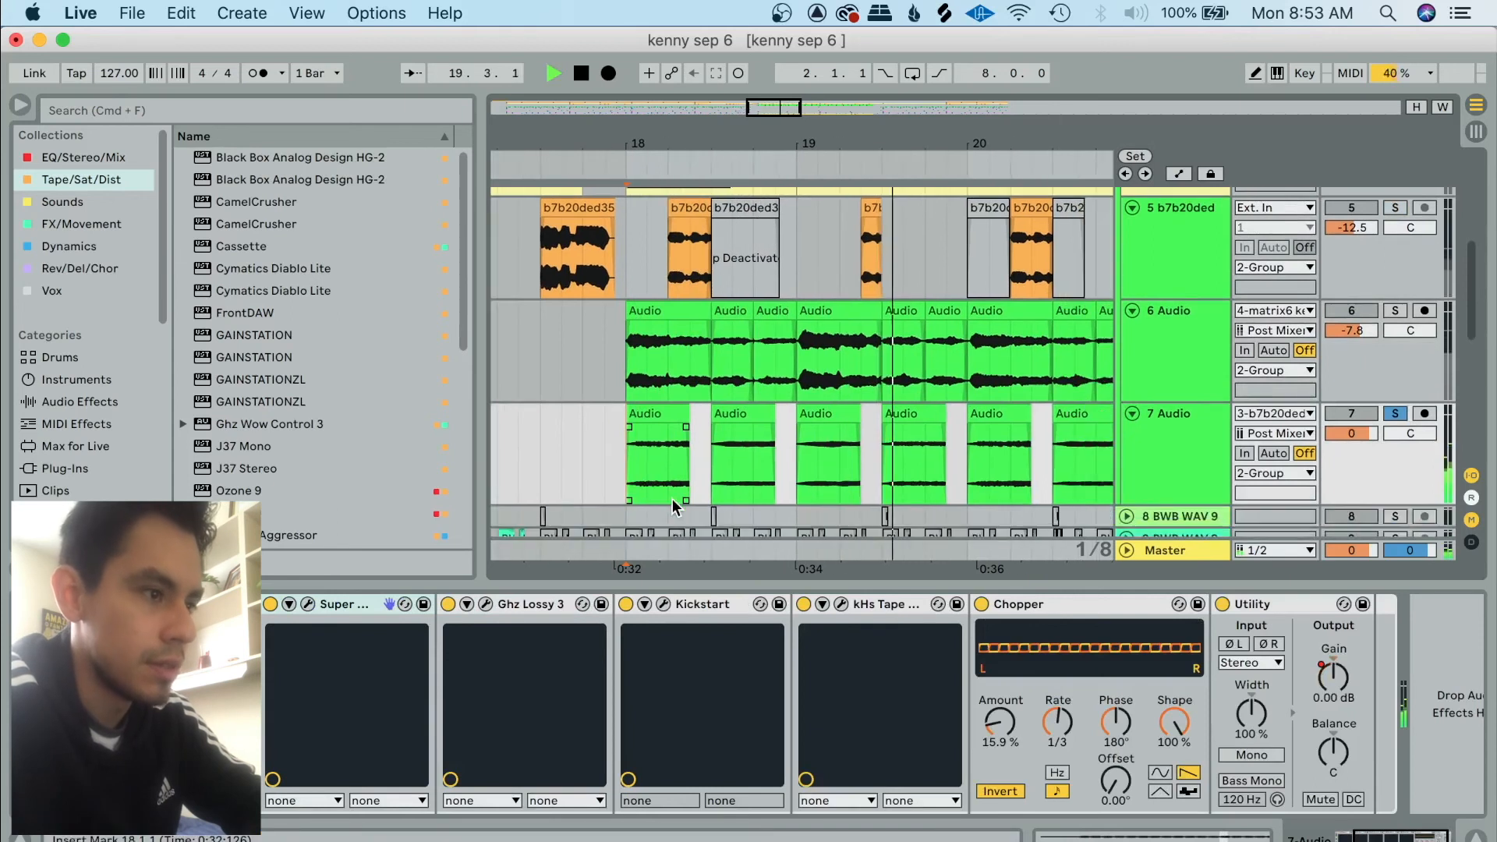
scroll(673, 507, down, 5)
key(space)
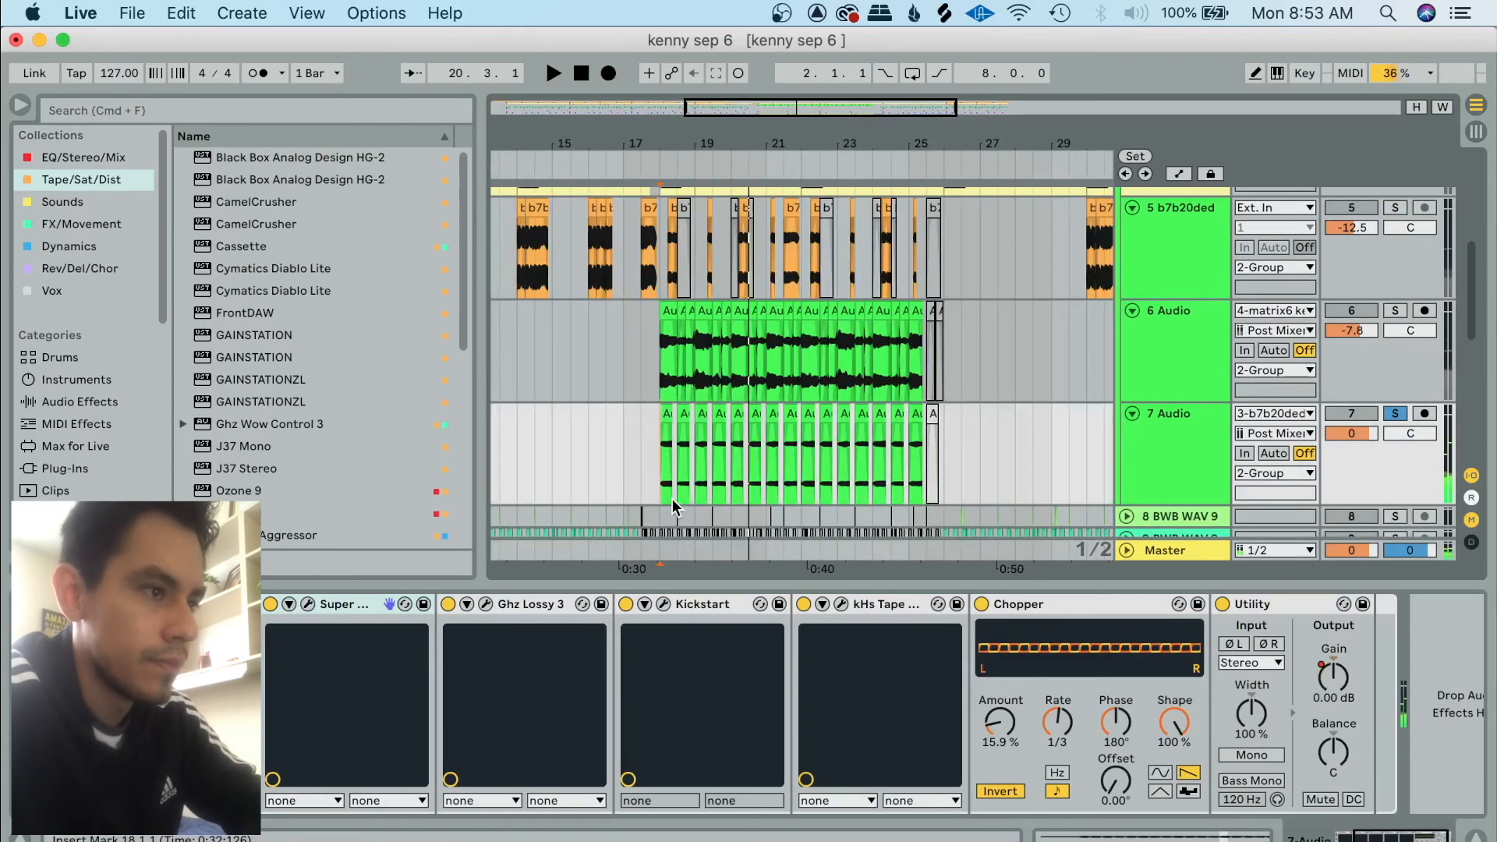
Unfold track 3 b7b20ded and play its original sample clips.
scroll(672, 506, up, 5)
scroll(672, 498, up, 2)
click(1132, 324)
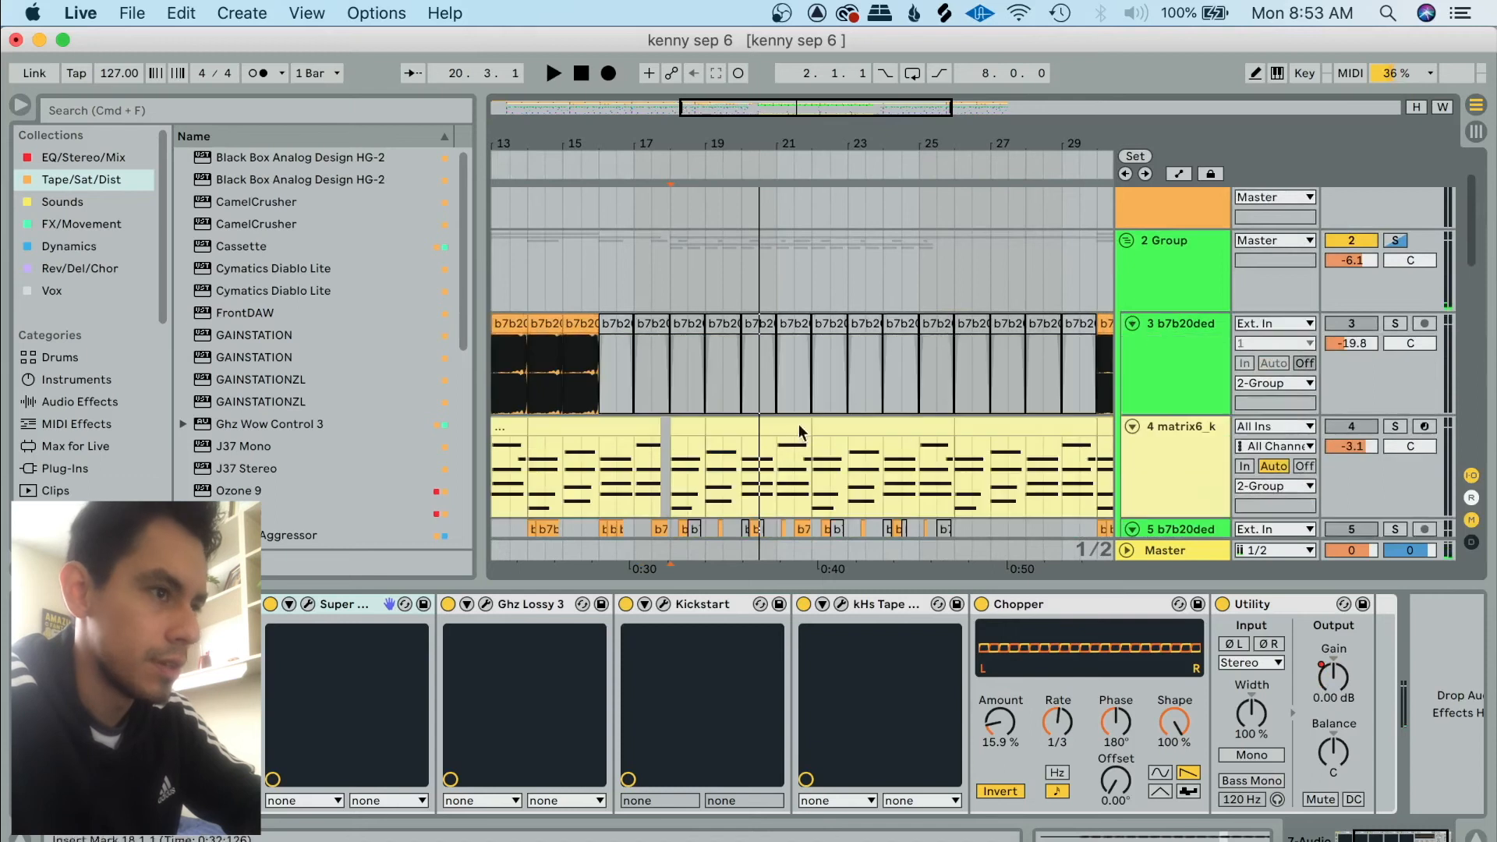
scroll(635, 363, left, 3)
click(631, 358)
key(space)
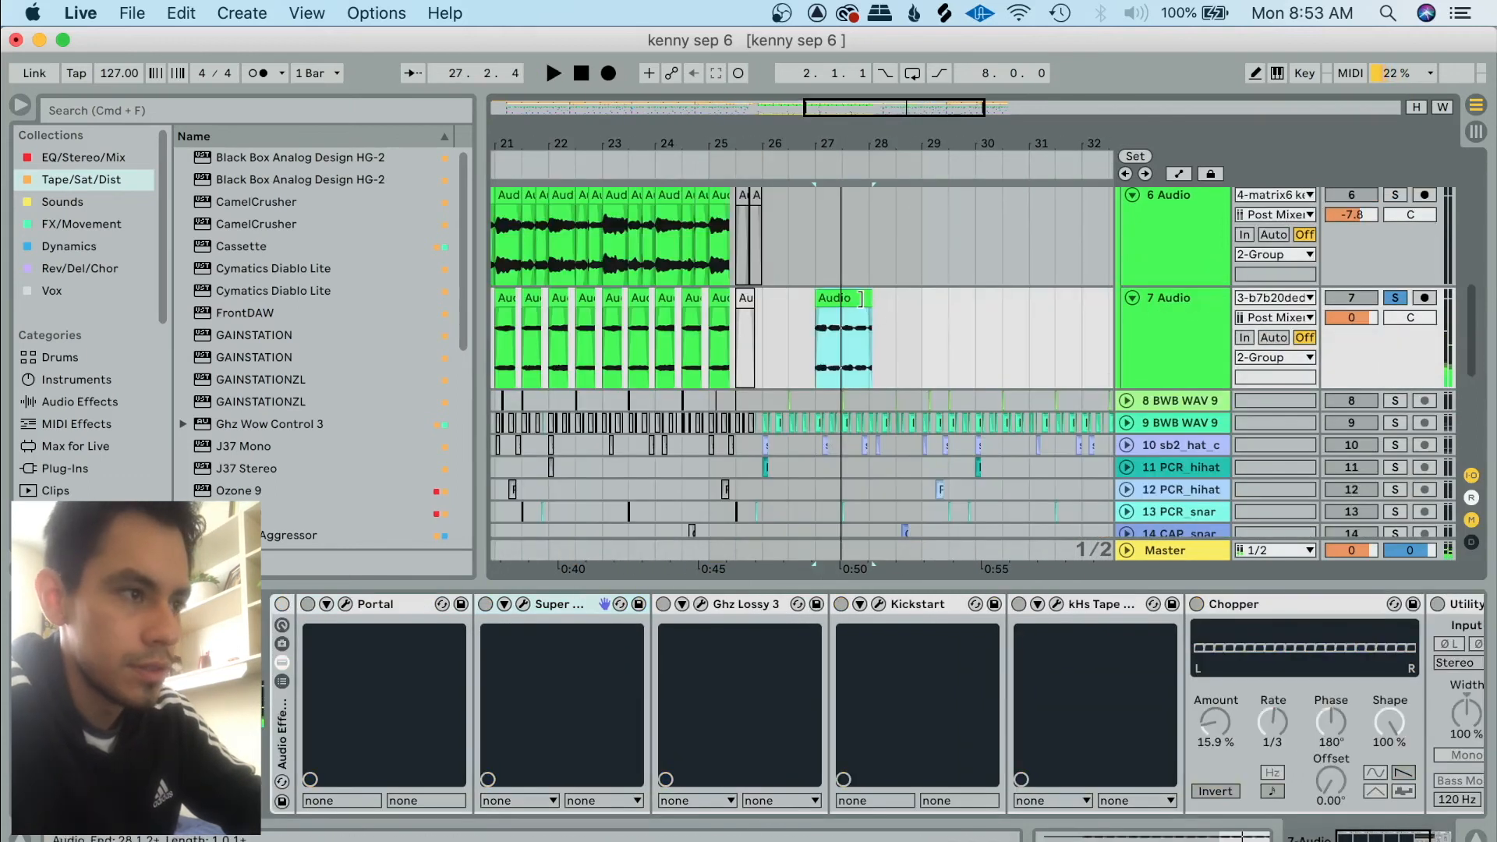
Extend the separate Audio clip on track 7 to span 26.3 to 30.1, play it and open its clip settings.
click(960, 298)
drag(923, 300, 788, 300)
key(space)
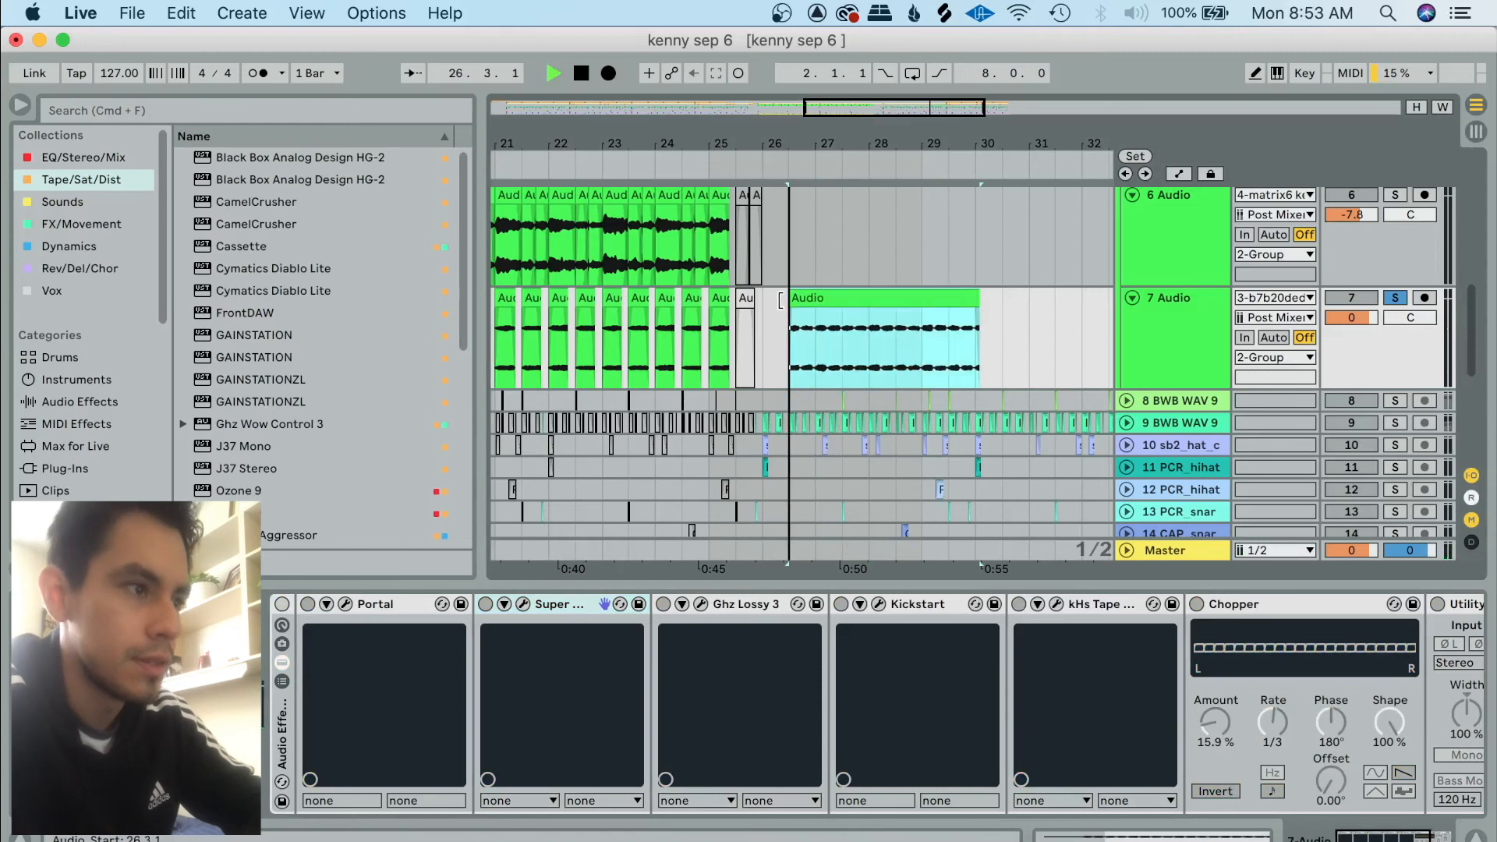
double_click(899, 301)
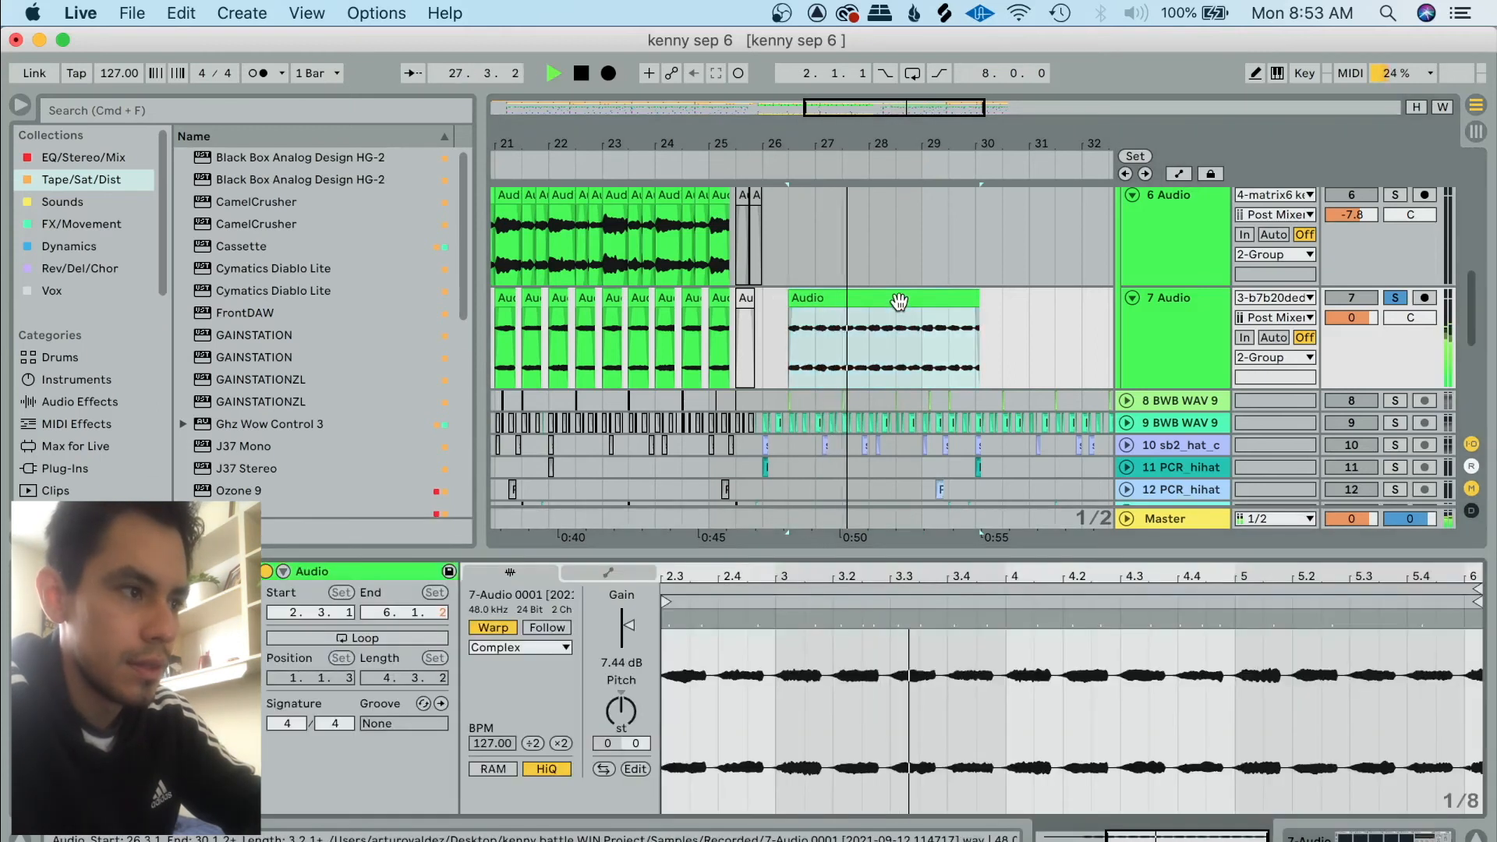
key(space)
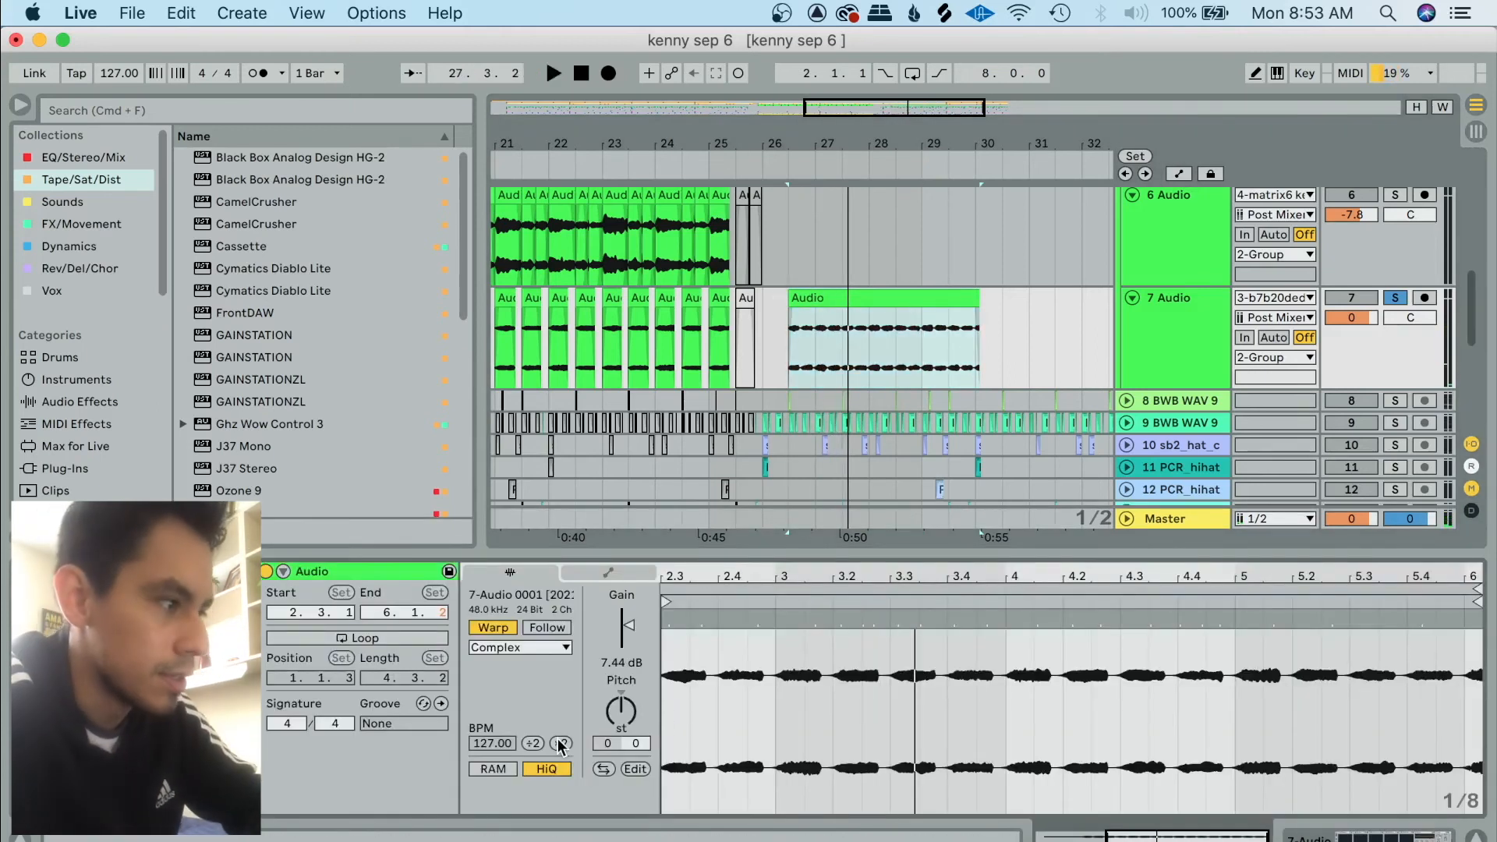
Double the track 7 clip's BPM to 254.00 and play the slowed result from 26.3.
click(559, 743)
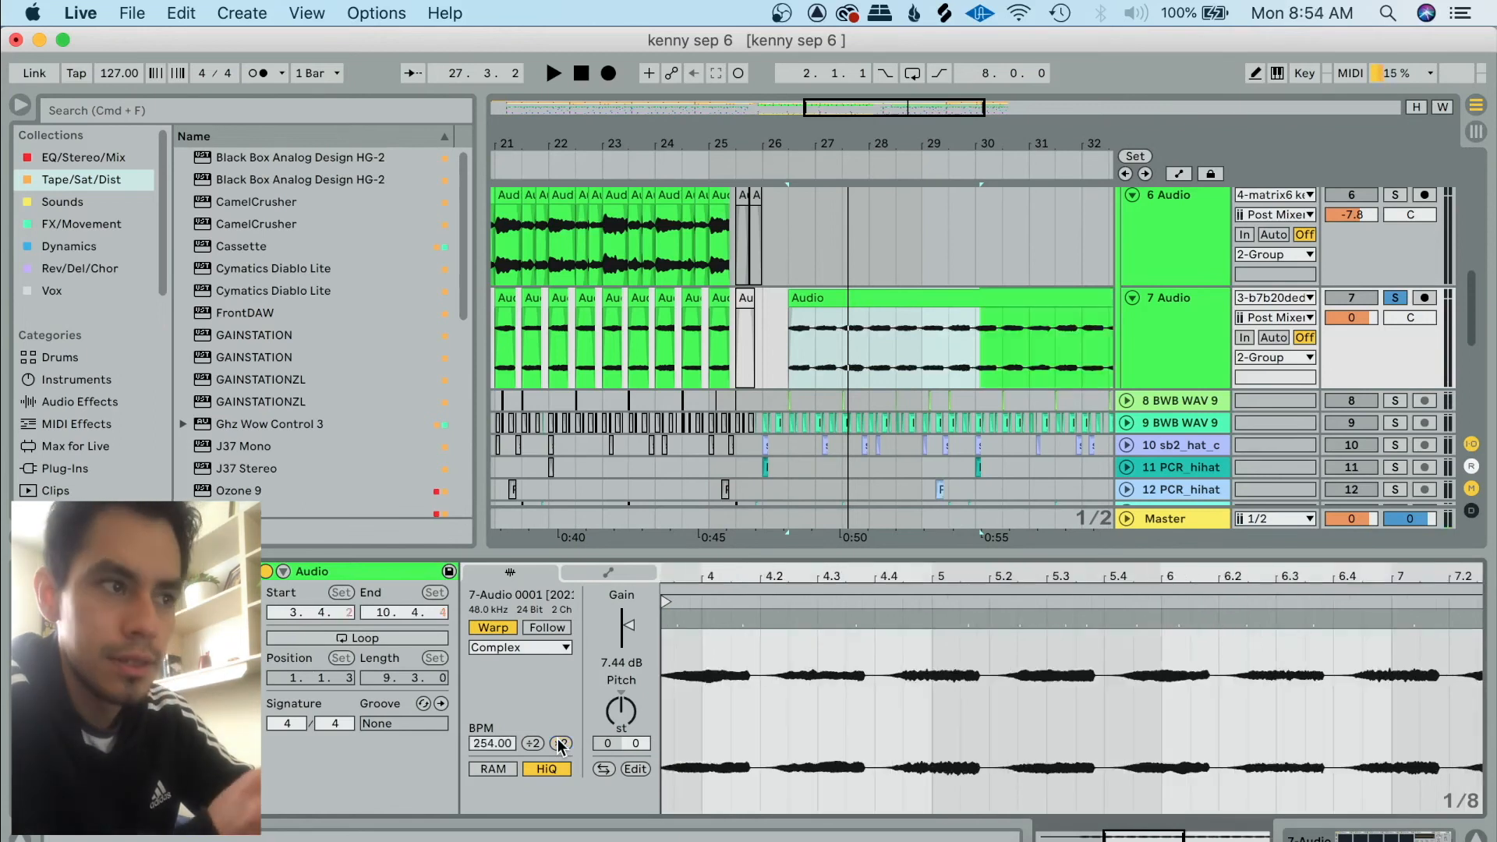
click(789, 335)
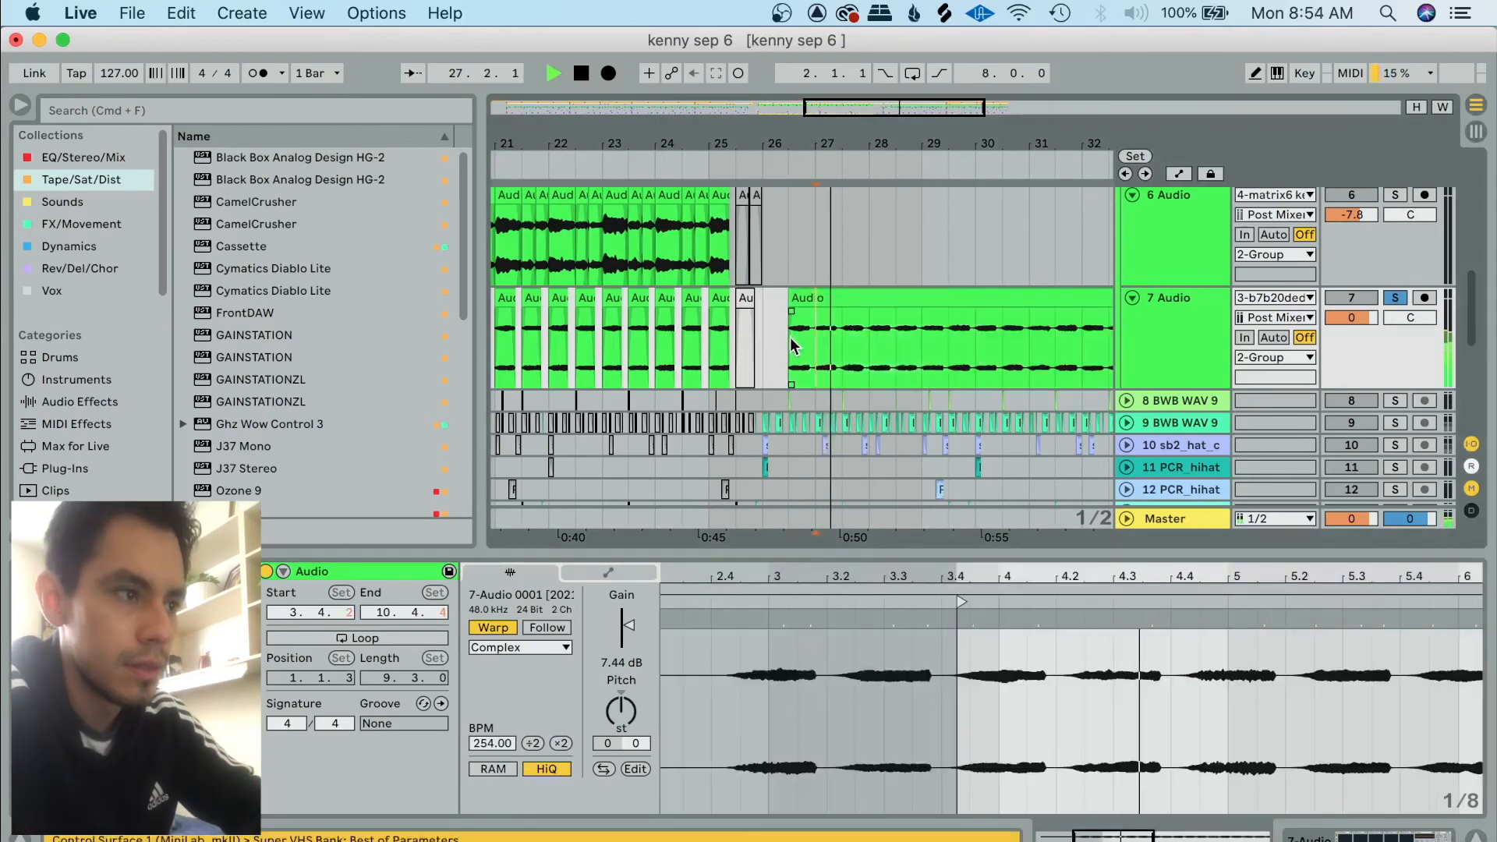
key(space)
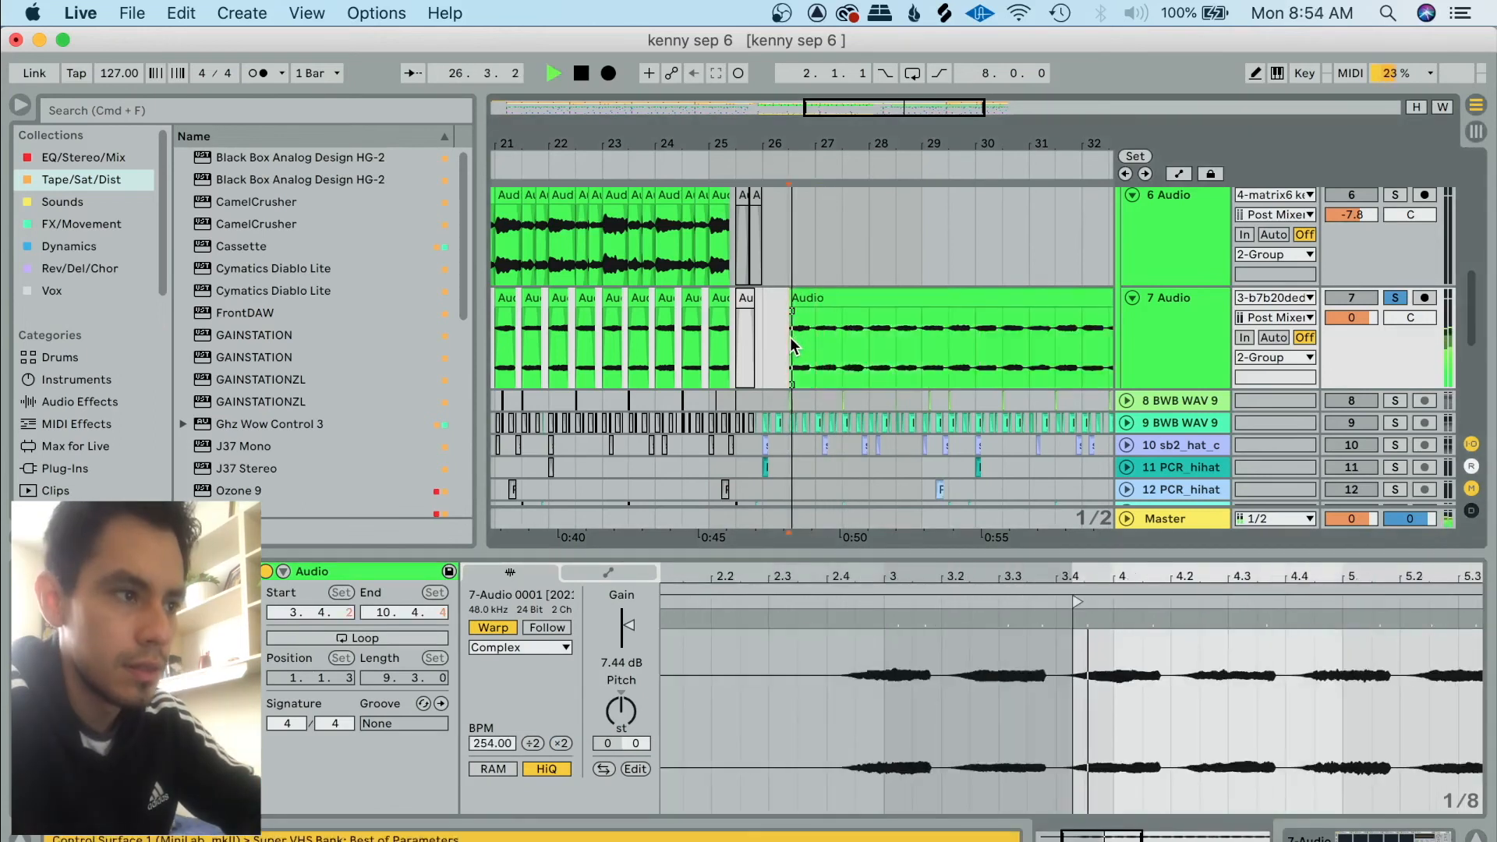
click(836, 300)
double_click(836, 301)
key(space)
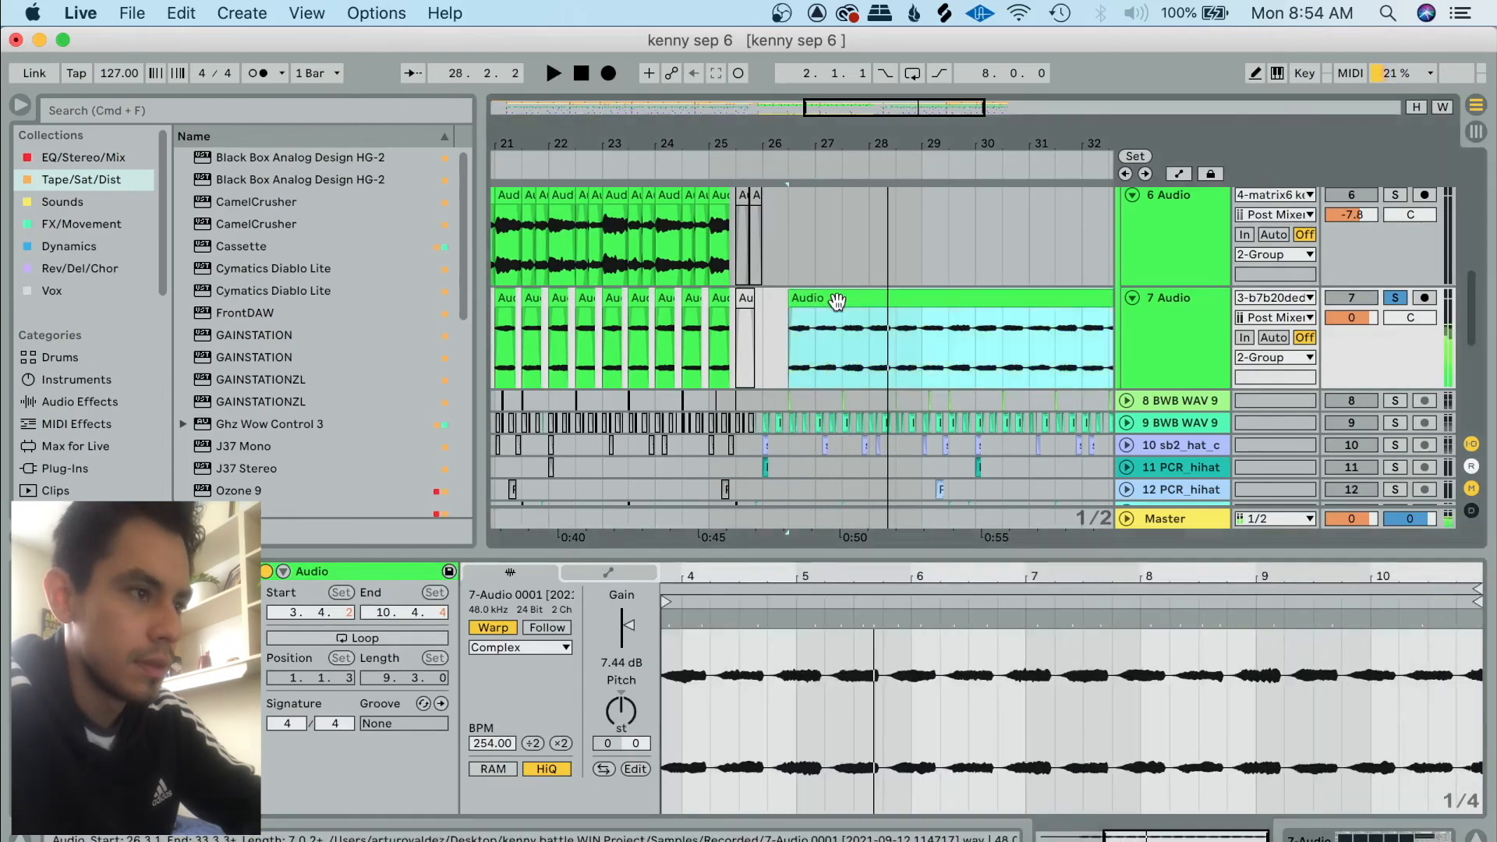
Show track 7's devices, place the insert marker at 26.3 and turn on the audio effect rack.
click(1180, 344)
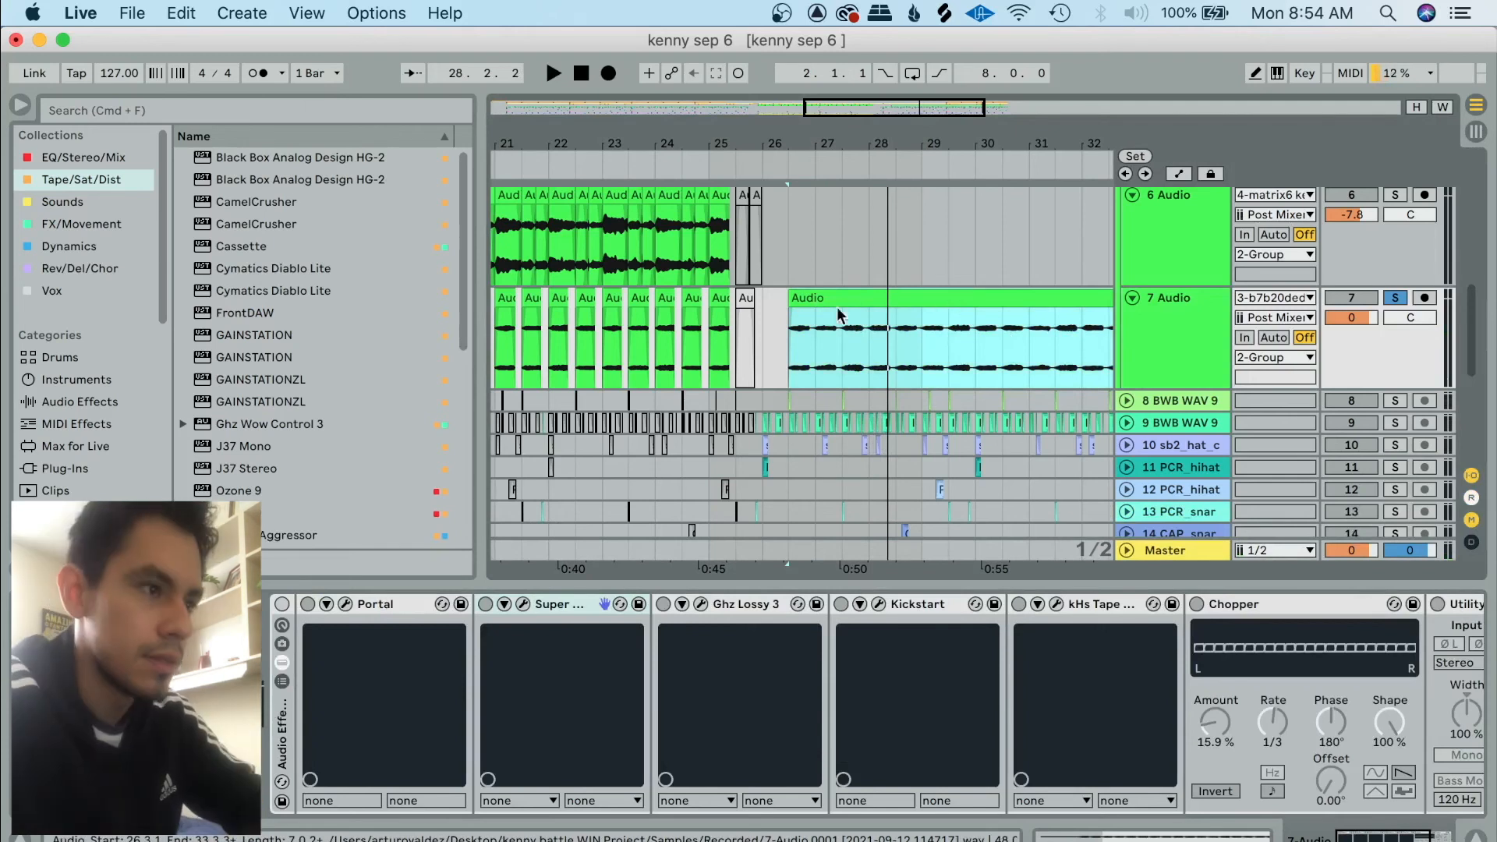
click(792, 340)
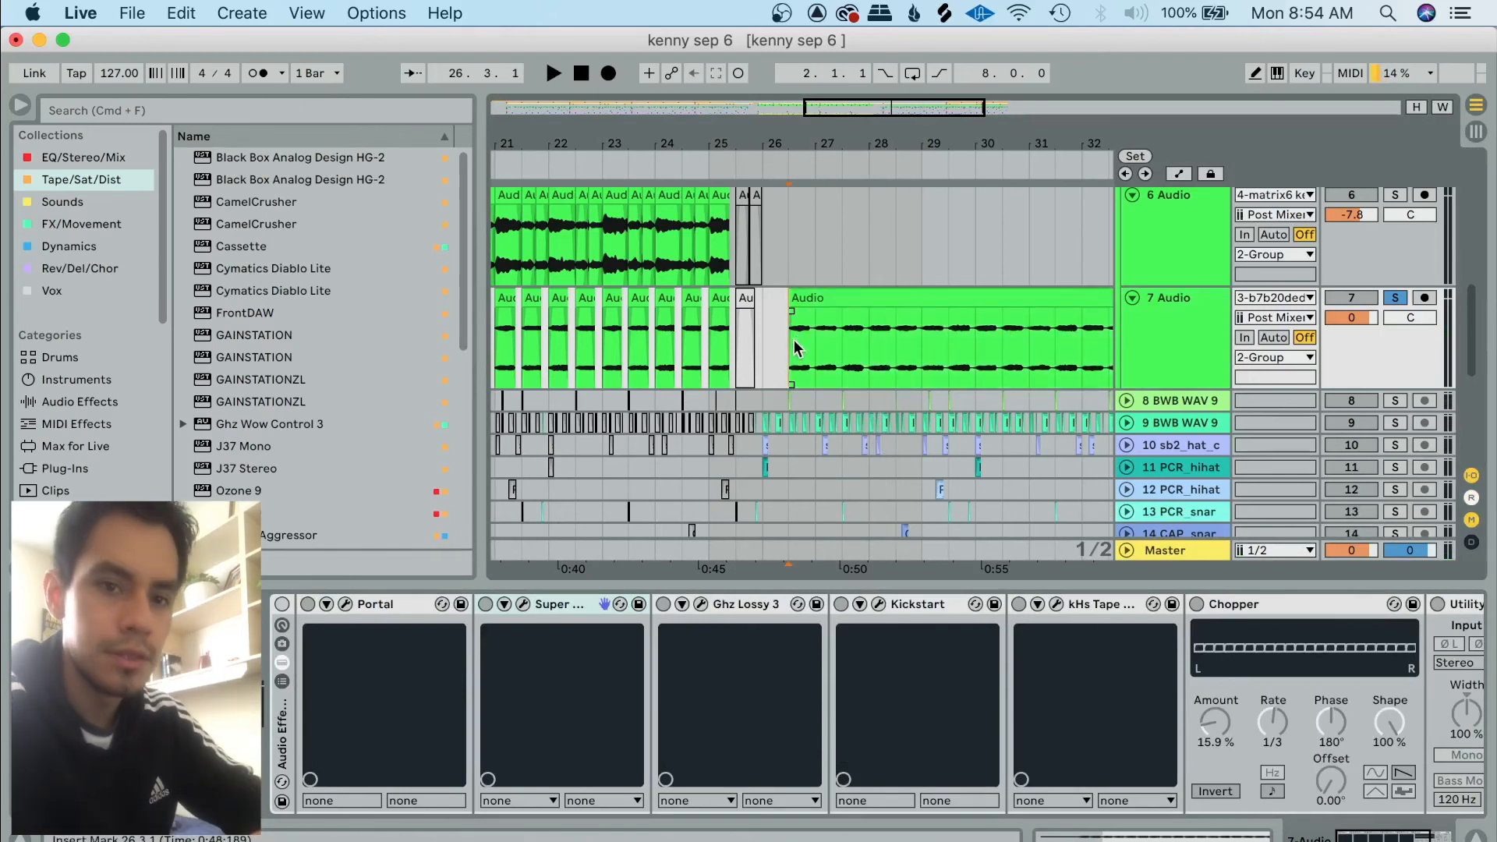
click(282, 605)
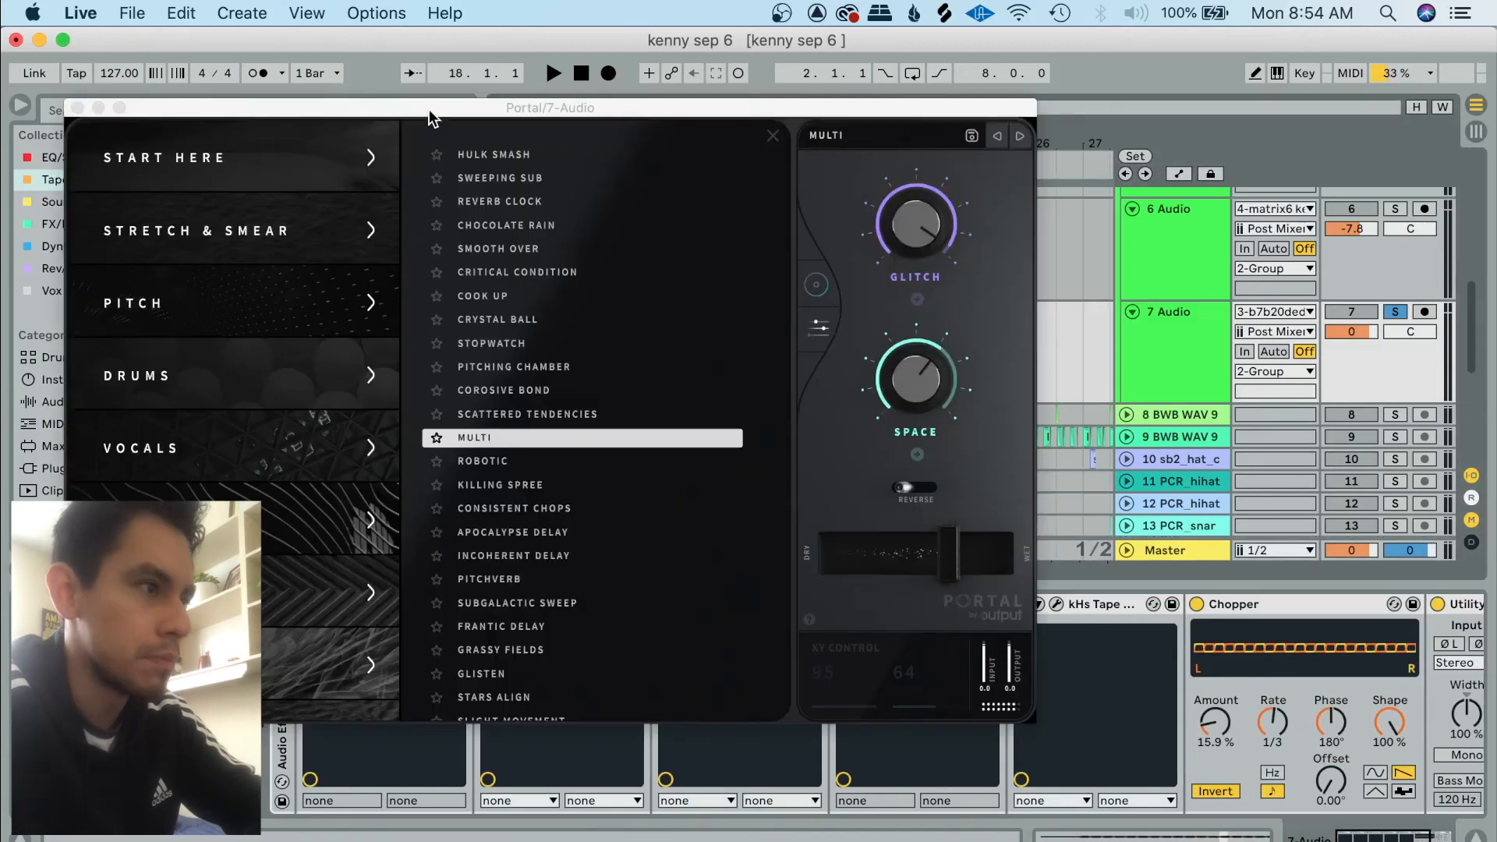
Browse Portal's preset categories on track 7, and close the Portal and Super VHS windows.
drag(429, 107, 425, 98)
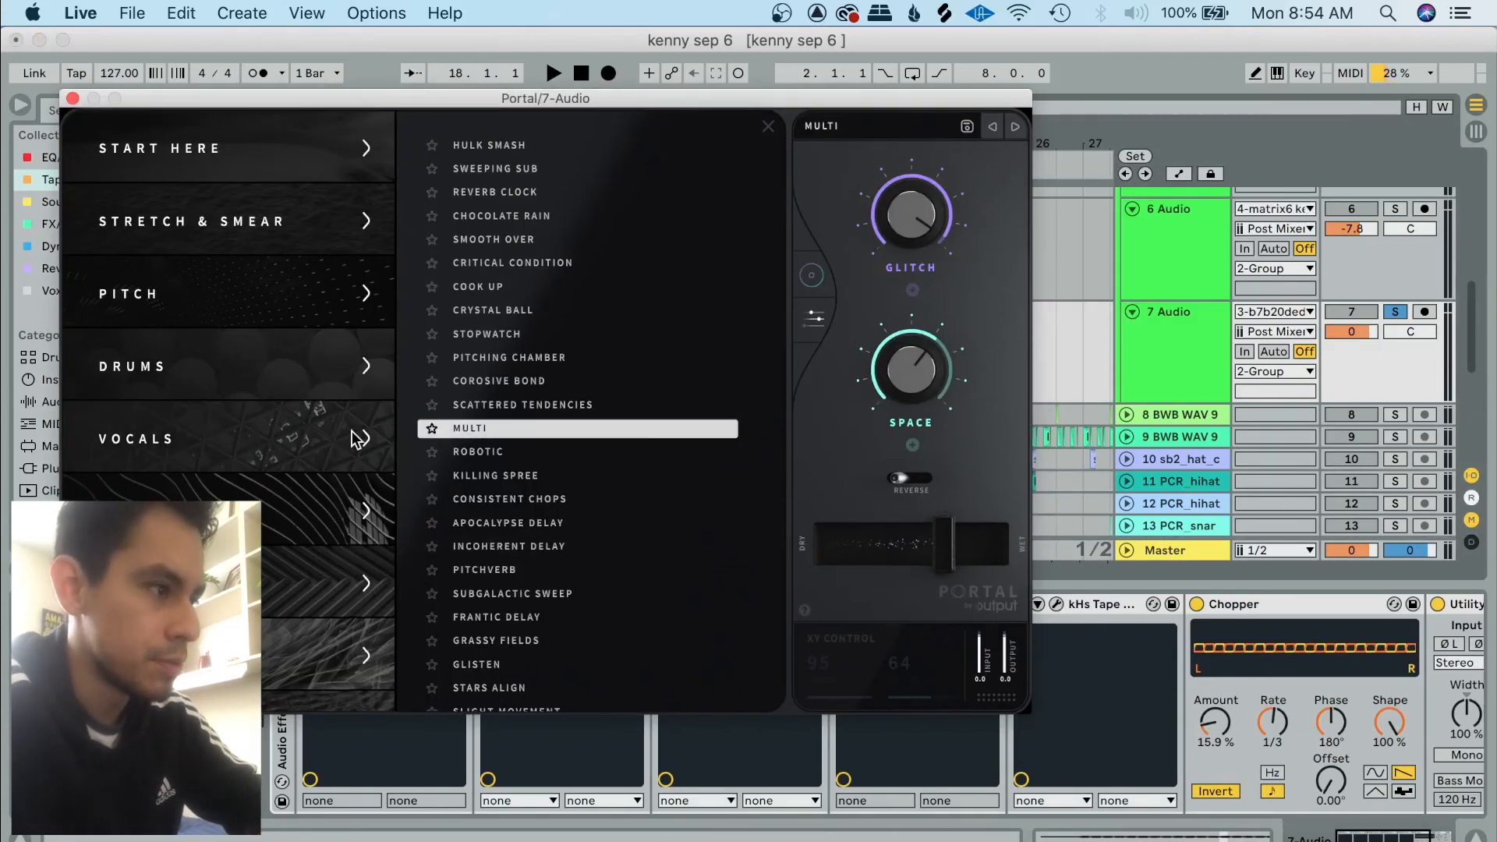
scroll(361, 434, down, 5)
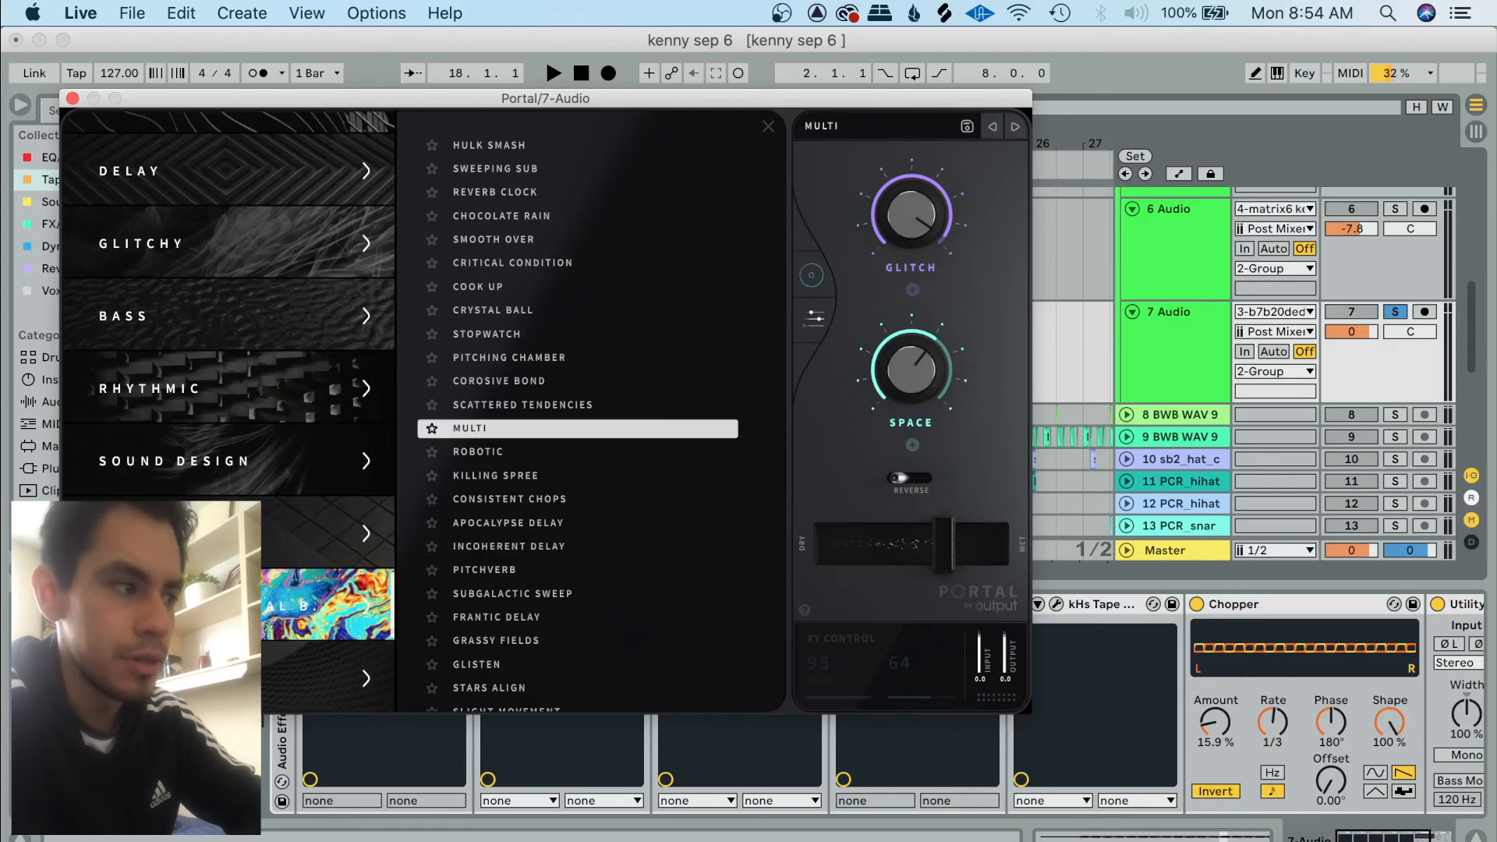
click(73, 99)
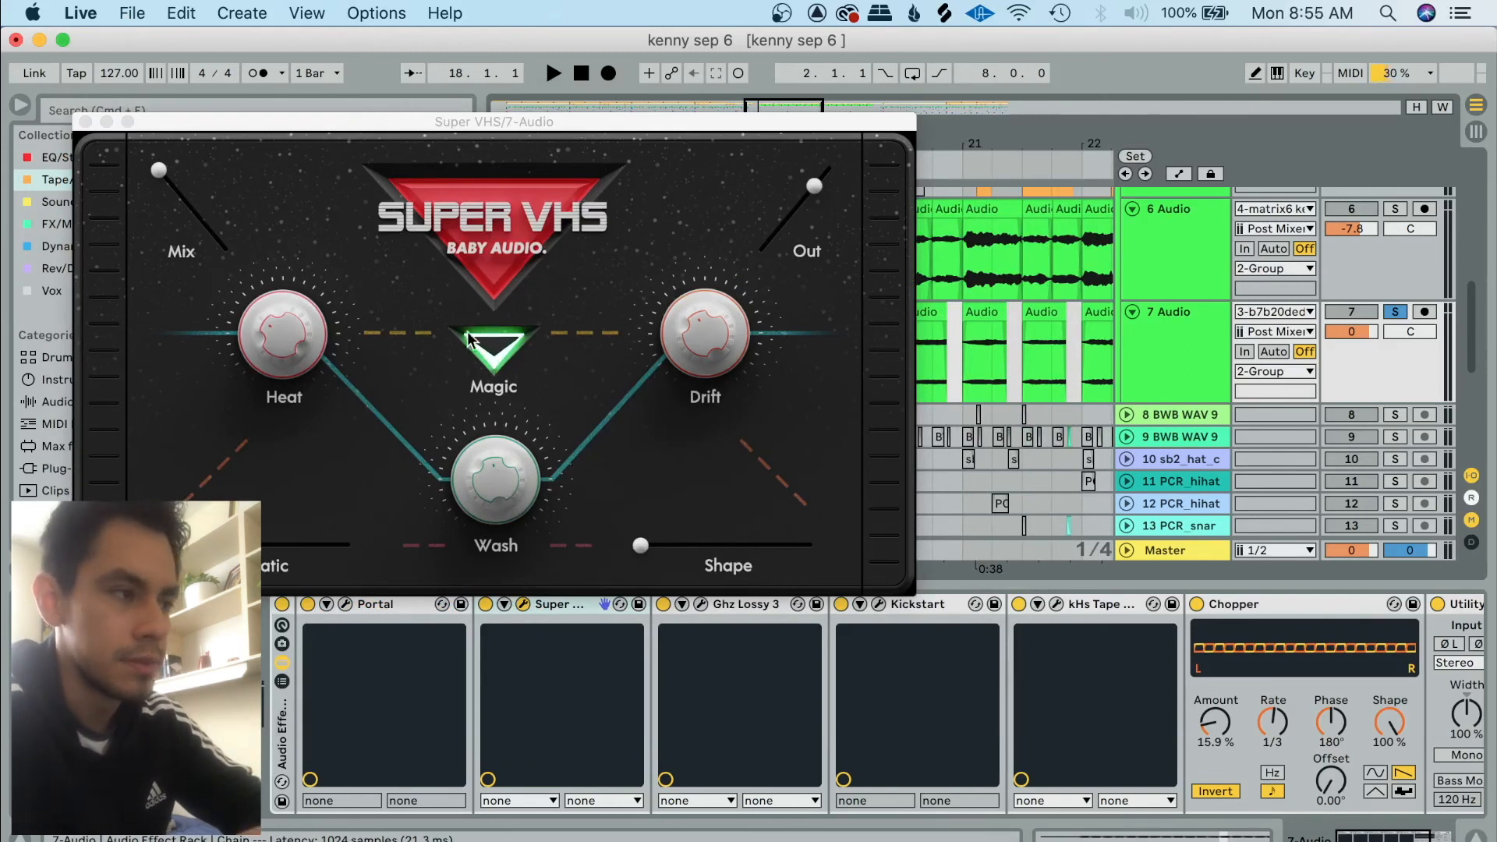
click(86, 122)
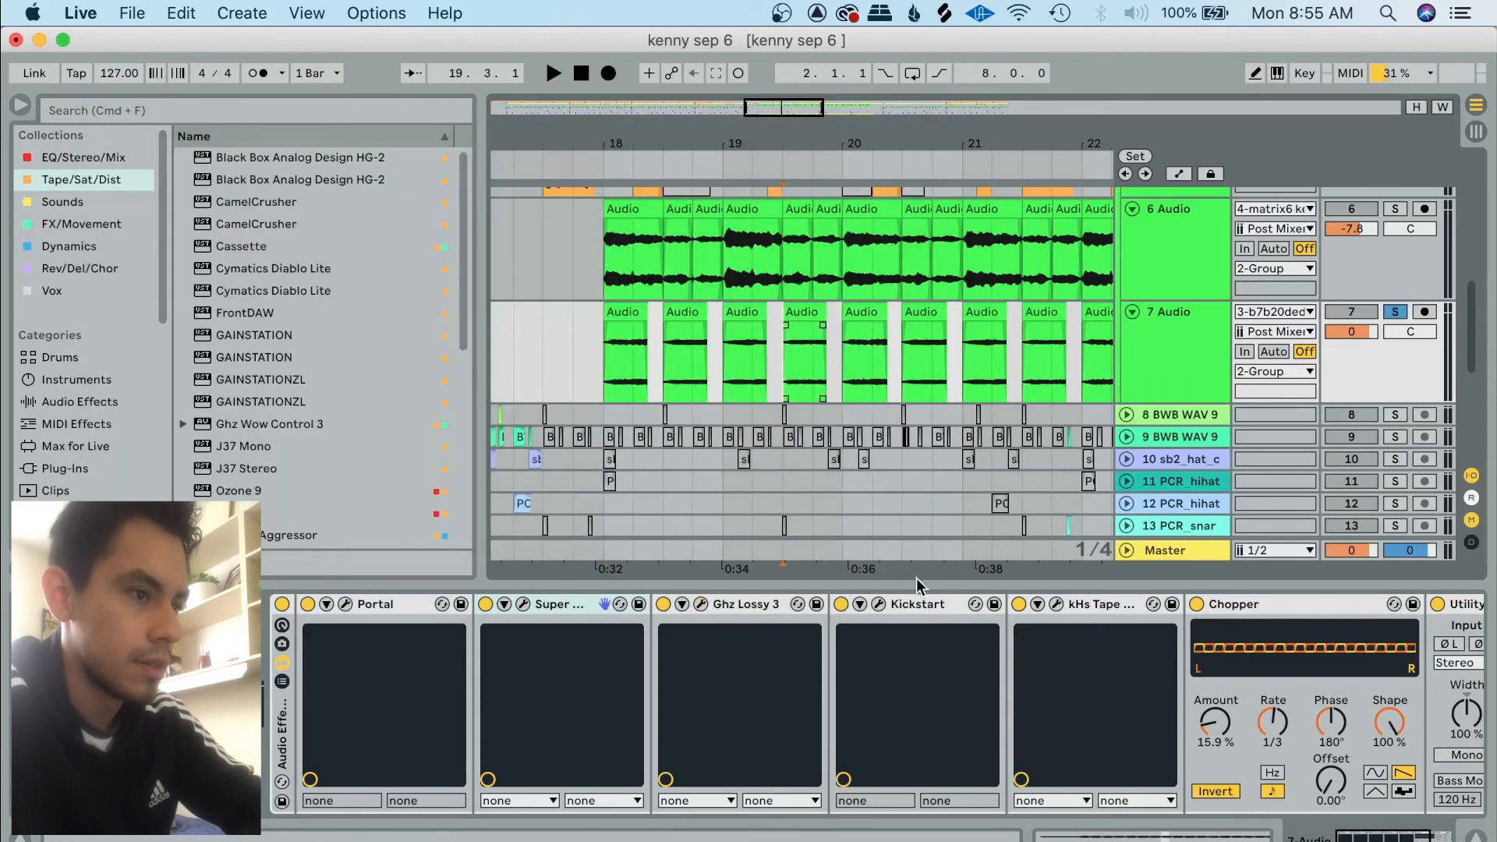
Open and close the Kickstart and kHs Tape Stop plug-in windows on track 7.
click(879, 604)
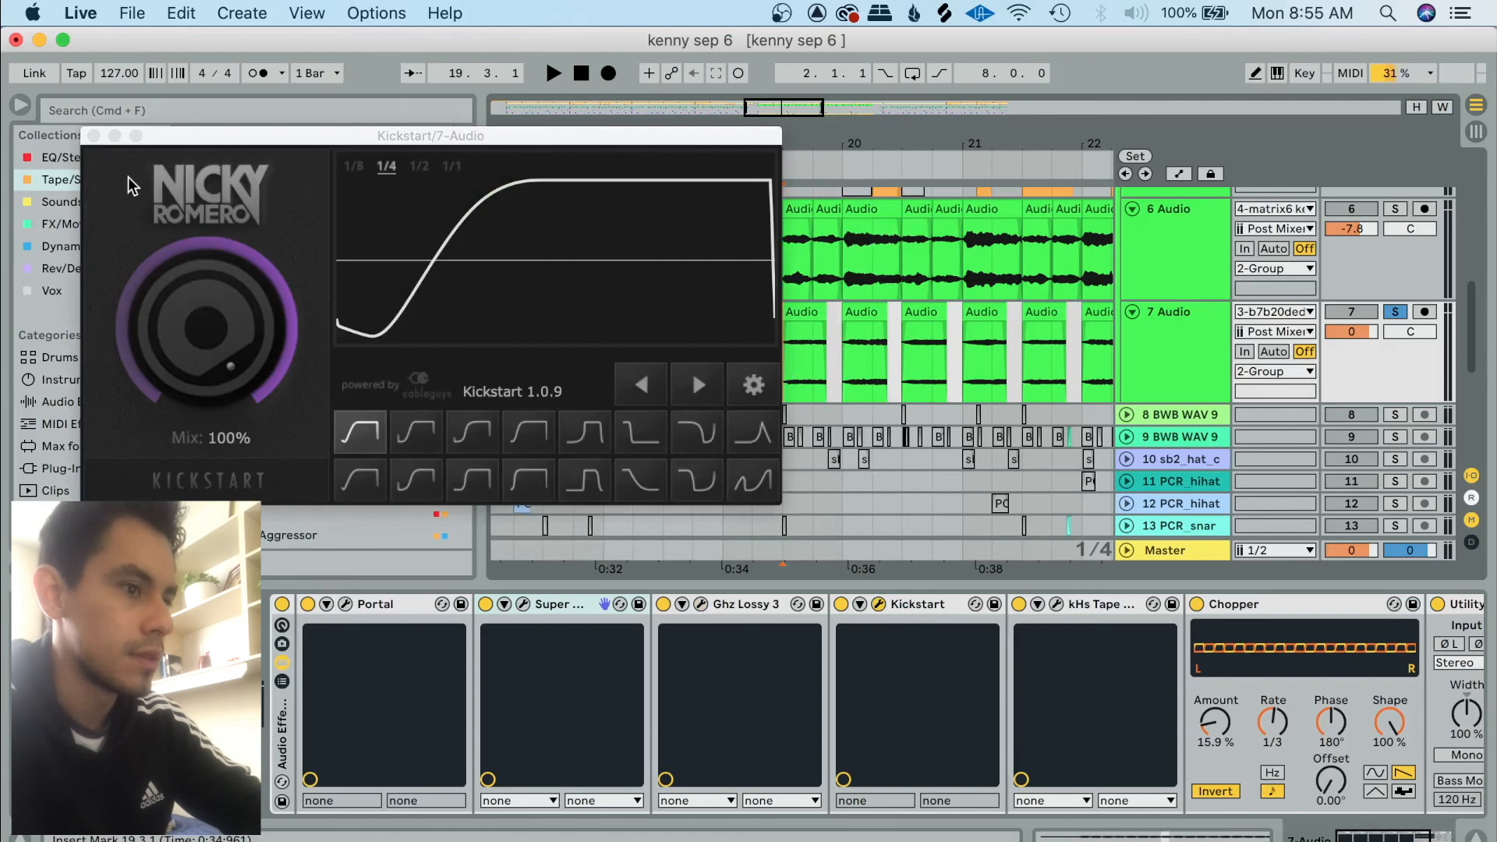
click(83, 133)
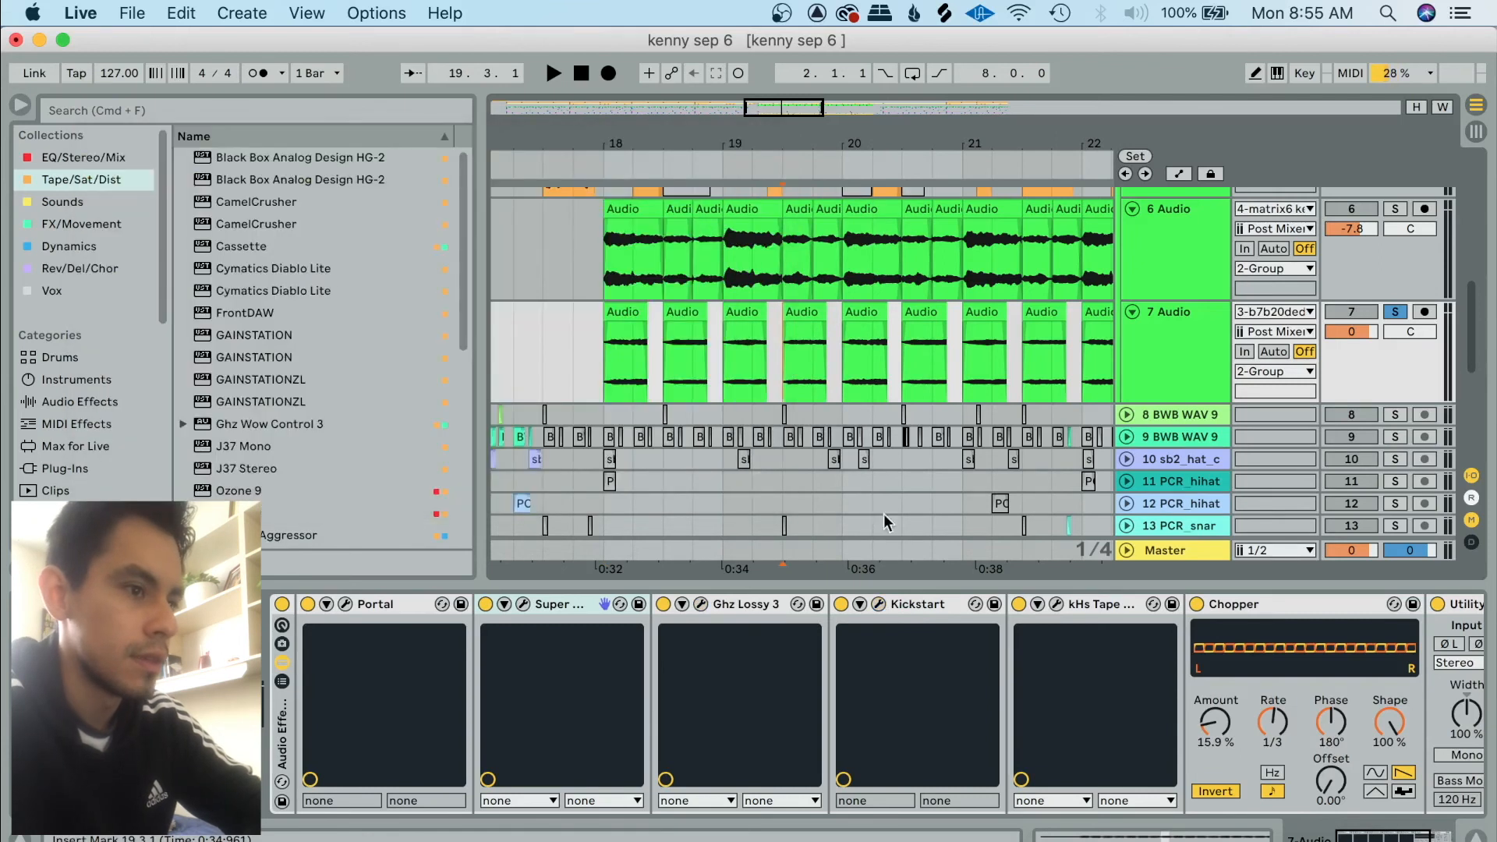
click(1058, 604)
click(72, 101)
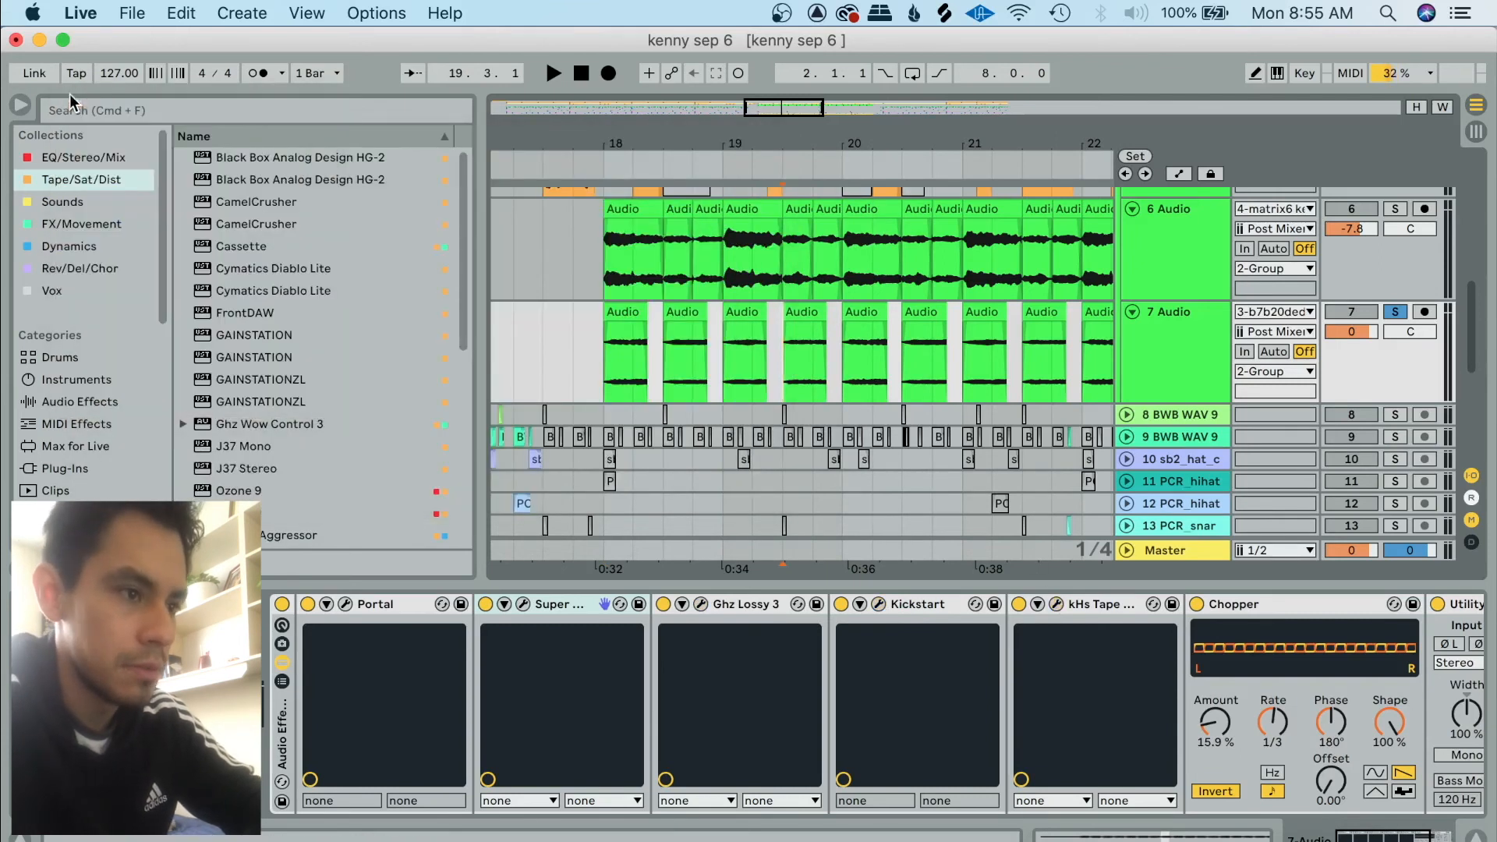
Unfold kHs Tape Stop's parameters, show its Play automation on track 7 and play the track from 18.1.1.
click(1037, 604)
right_click(1237, 628)
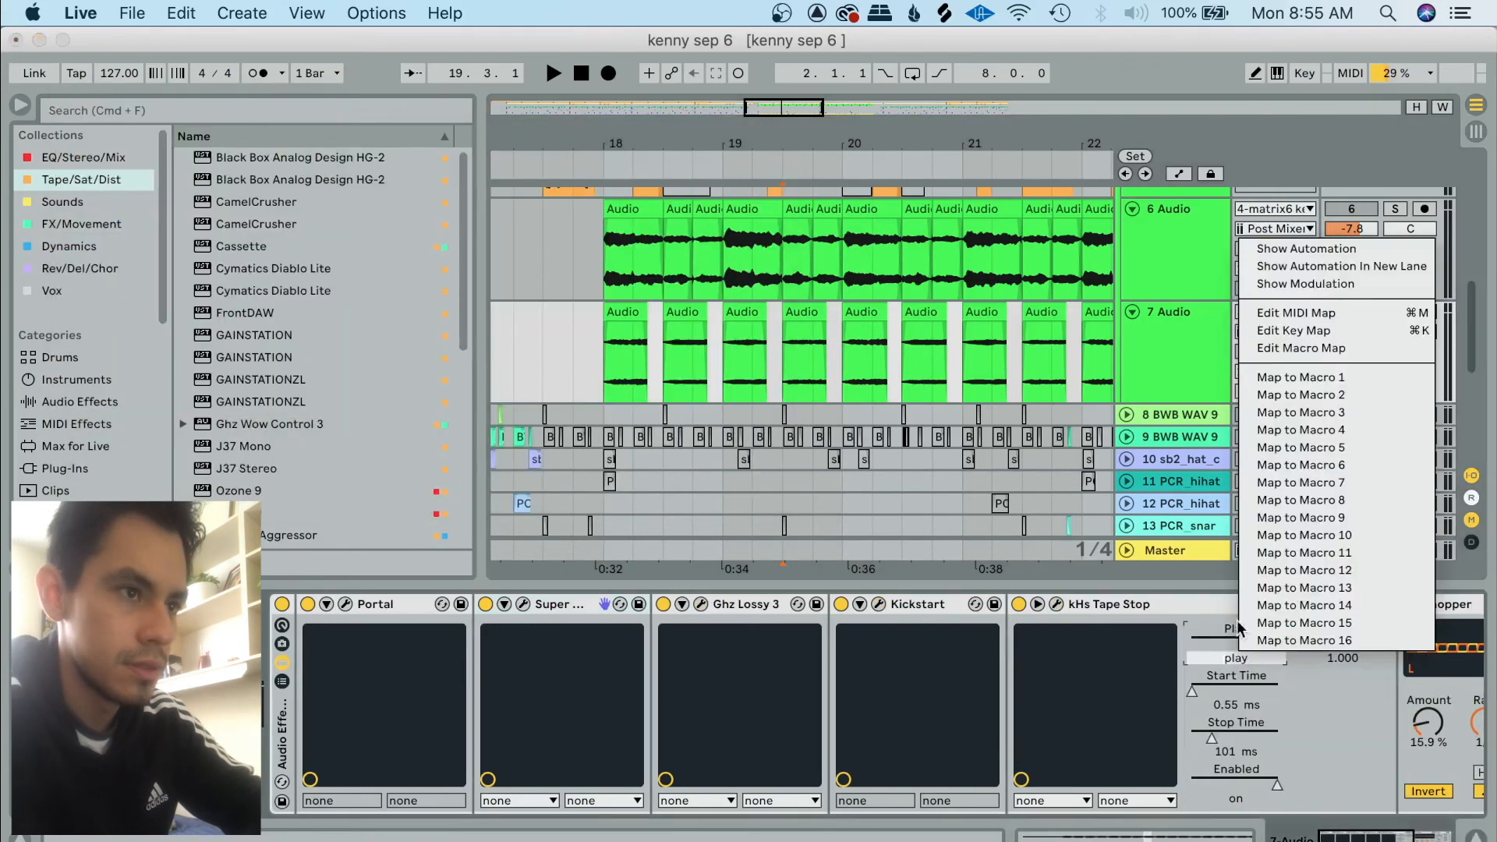
click(1267, 250)
click(598, 378)
key(space)
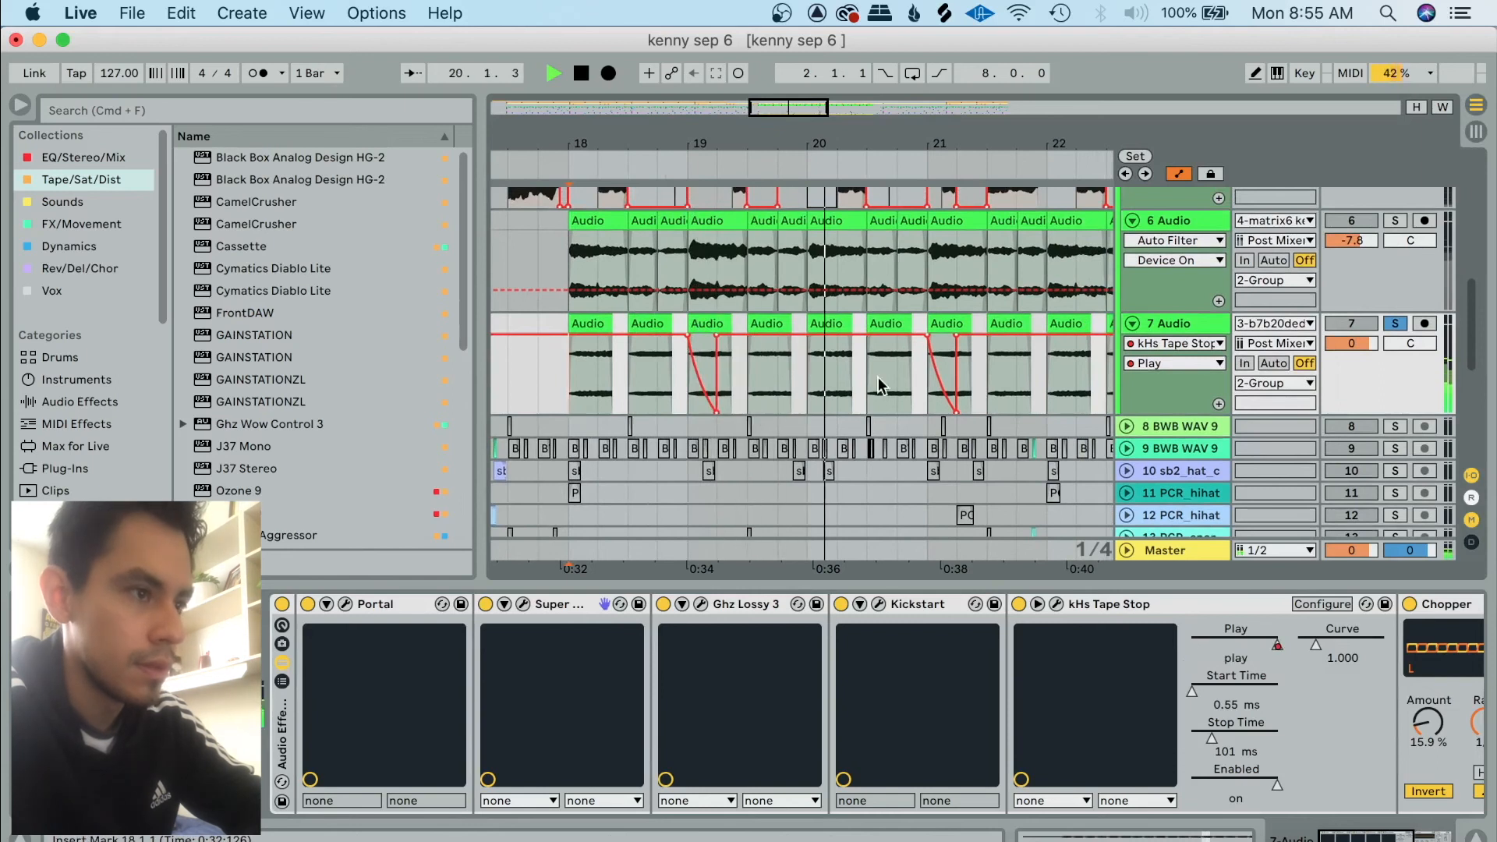
scroll(939, 431, right, 1)
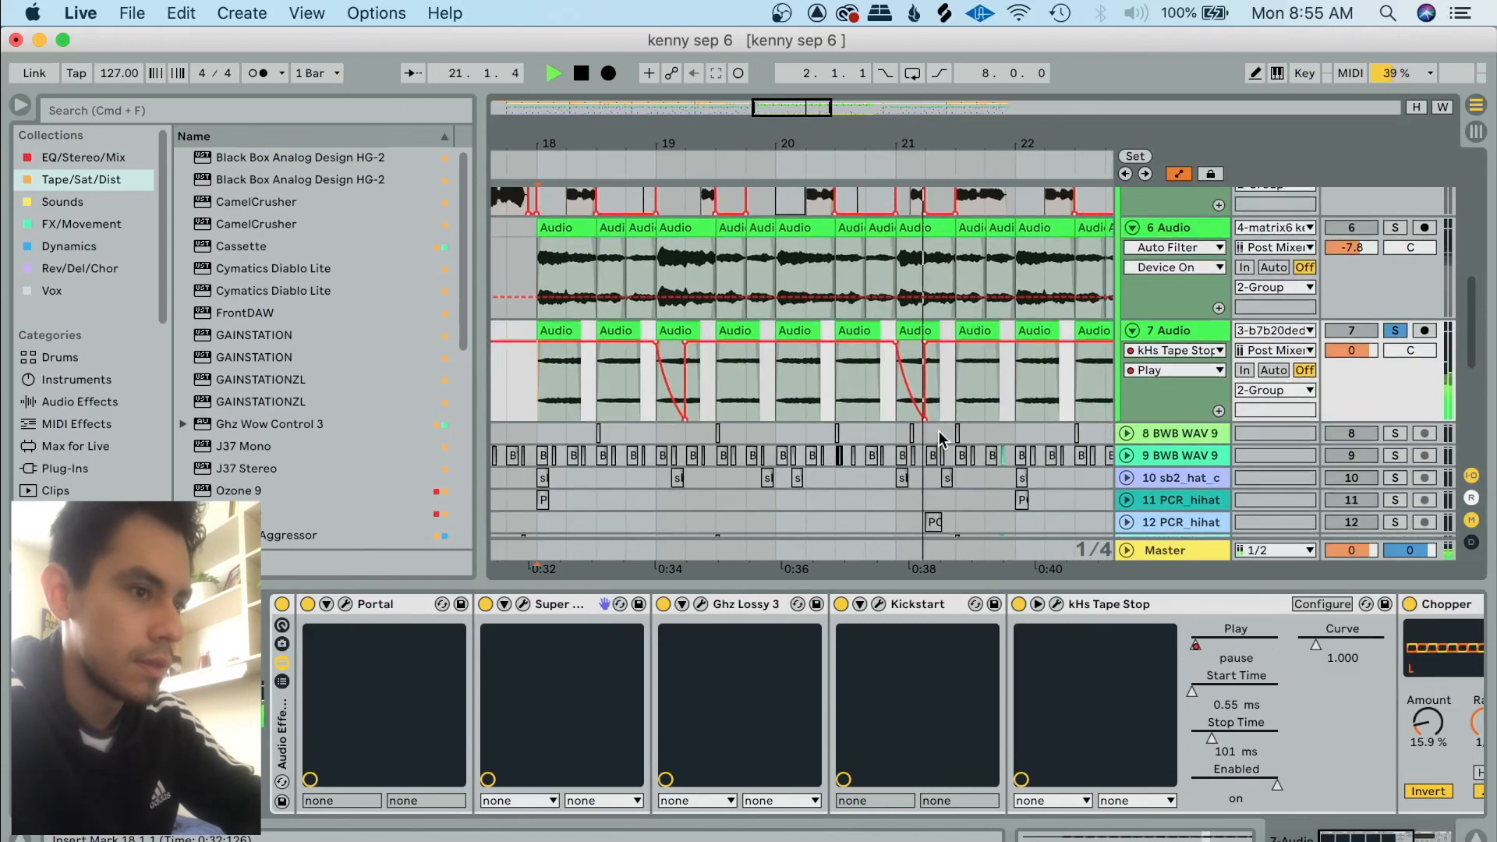
key(space)
Show the Utility Gain automation on track 7 and place the insert marker in the gap at 18.4.4.
scroll(956, 666, right, 5)
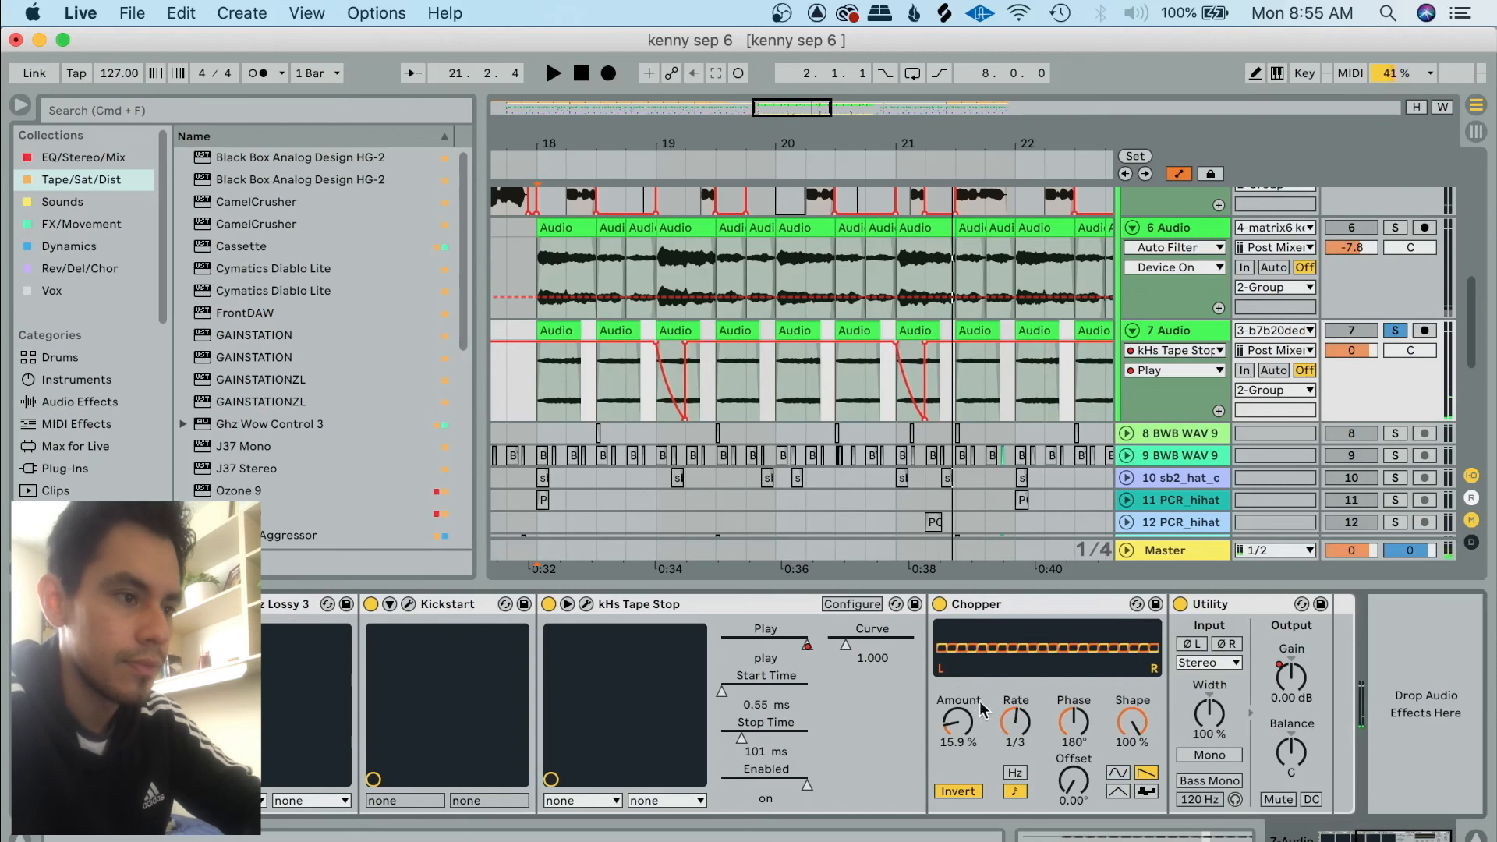
right_click(1288, 684)
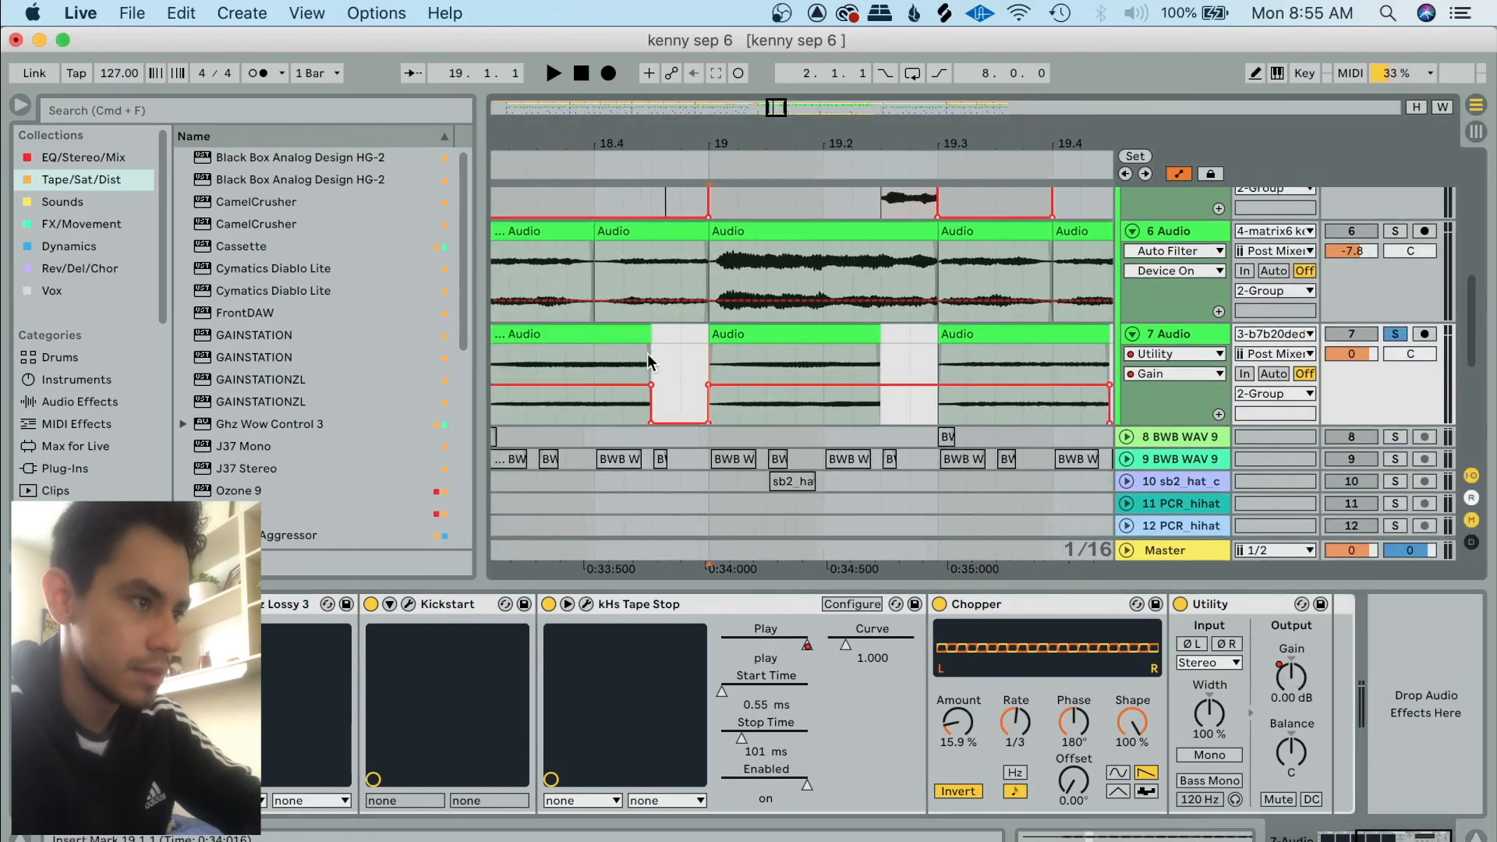
drag(647, 354, 691, 356)
click(690, 356)
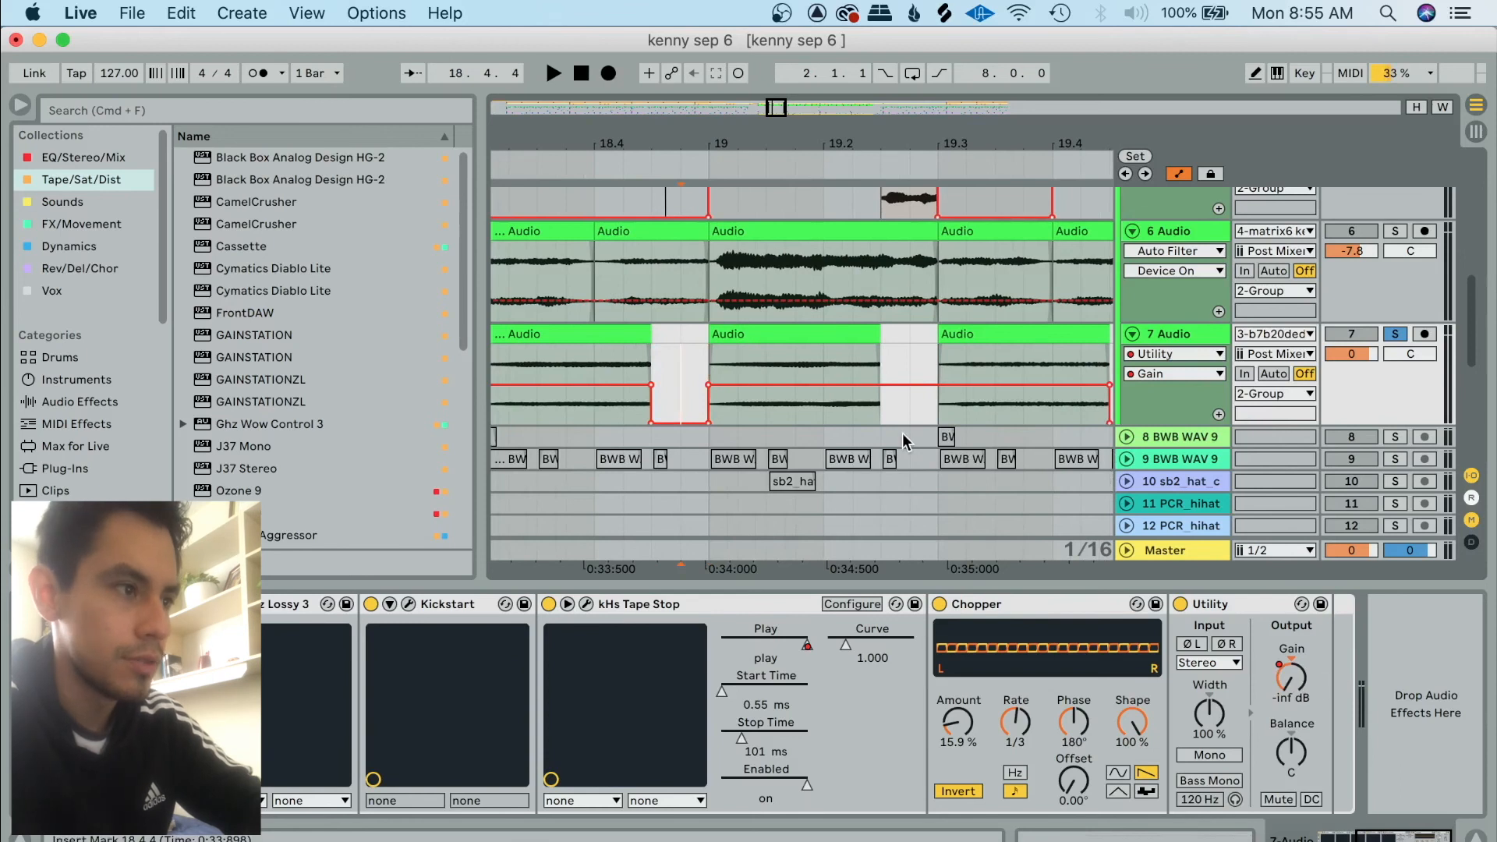
Solo track 4 matrix6 together with track 7 and play both from 18.1.1.
scroll(901, 433, up, 5)
scroll(882, 419, left, 2)
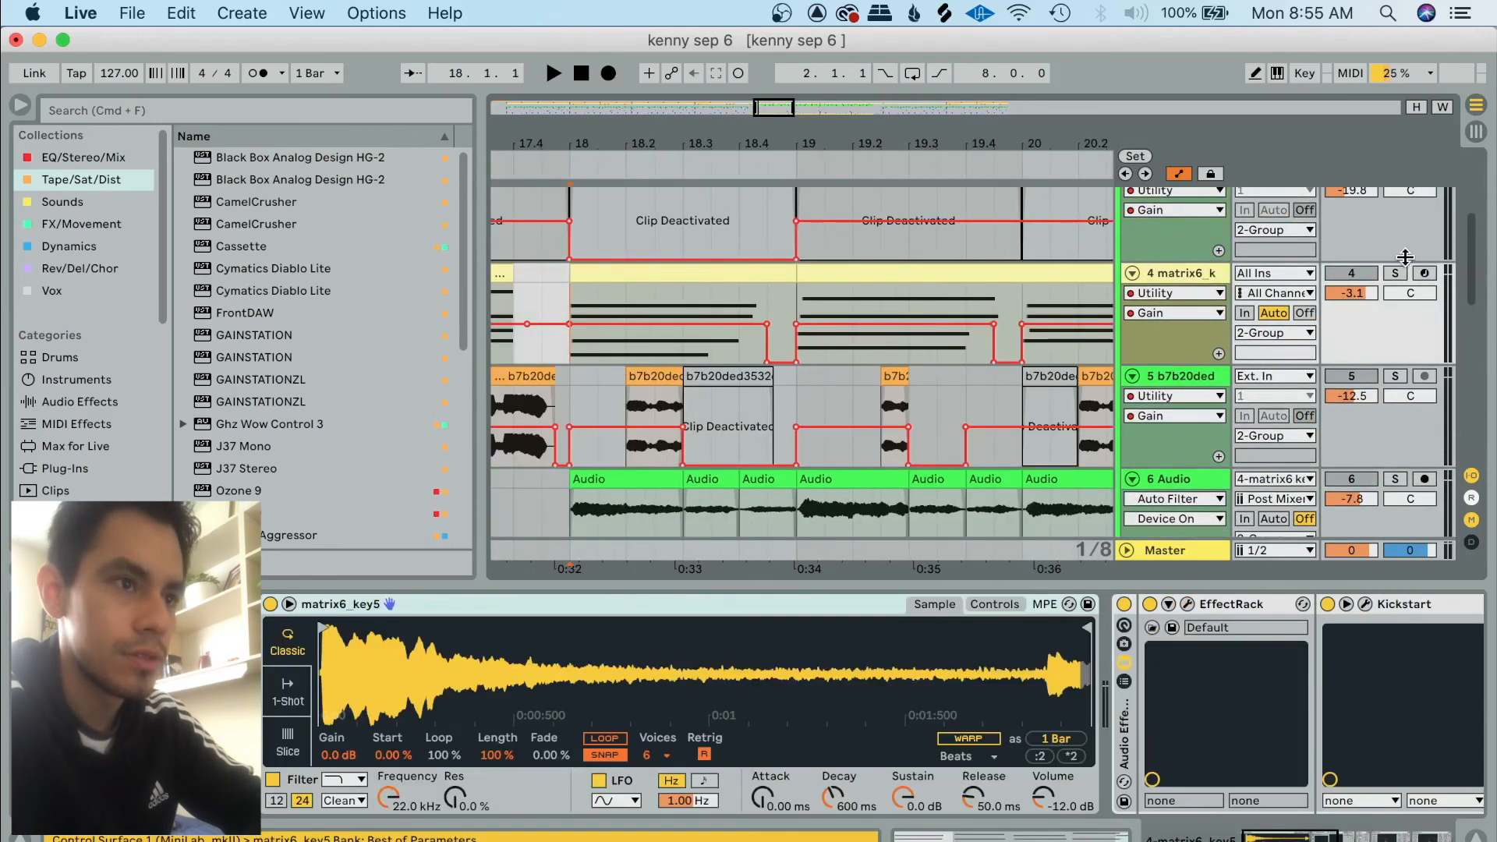
click(1397, 270)
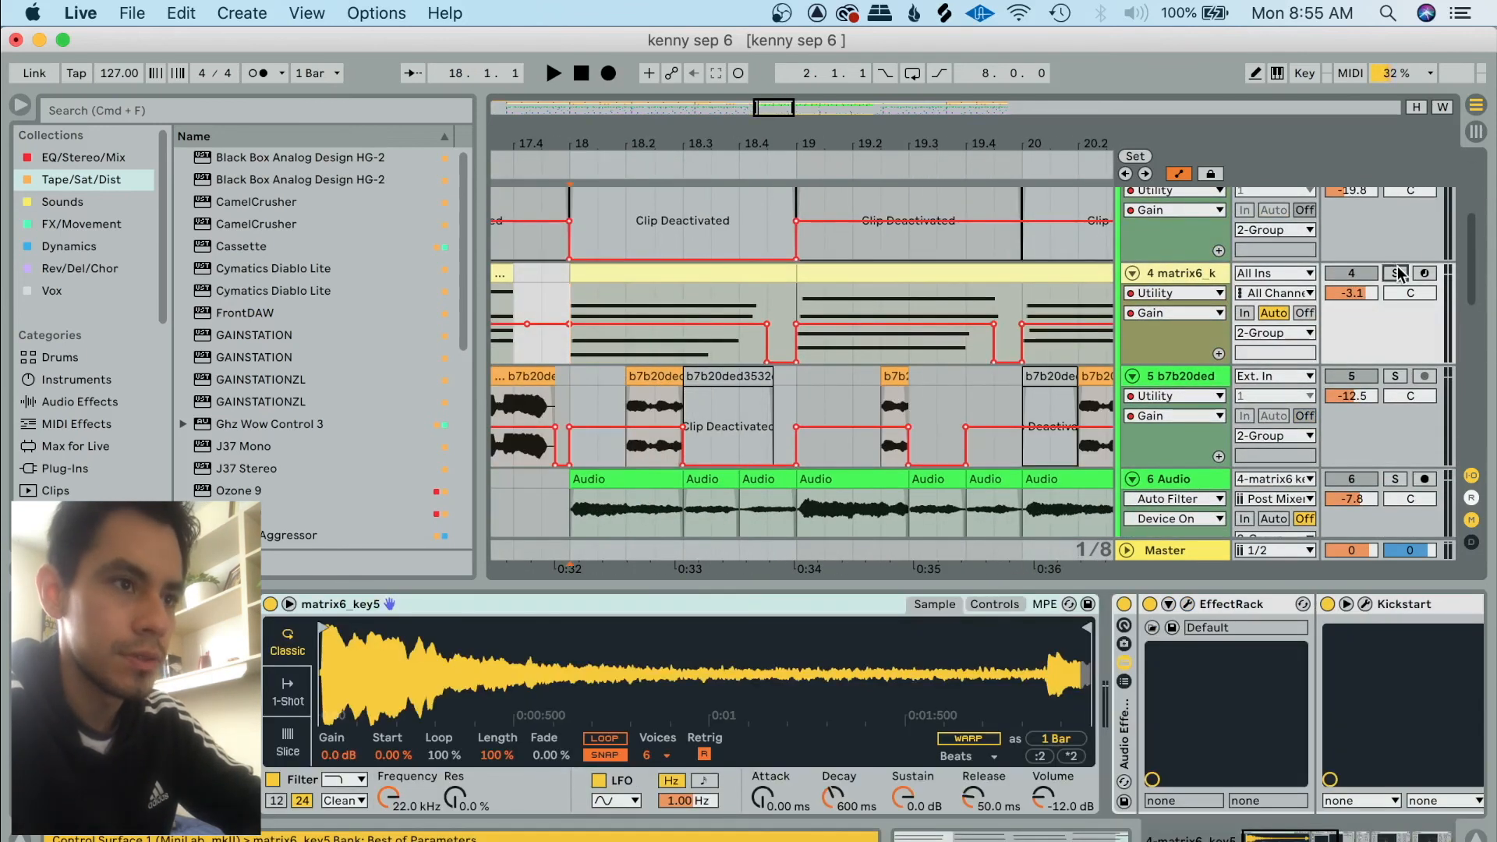
scroll(577, 454, down, 3)
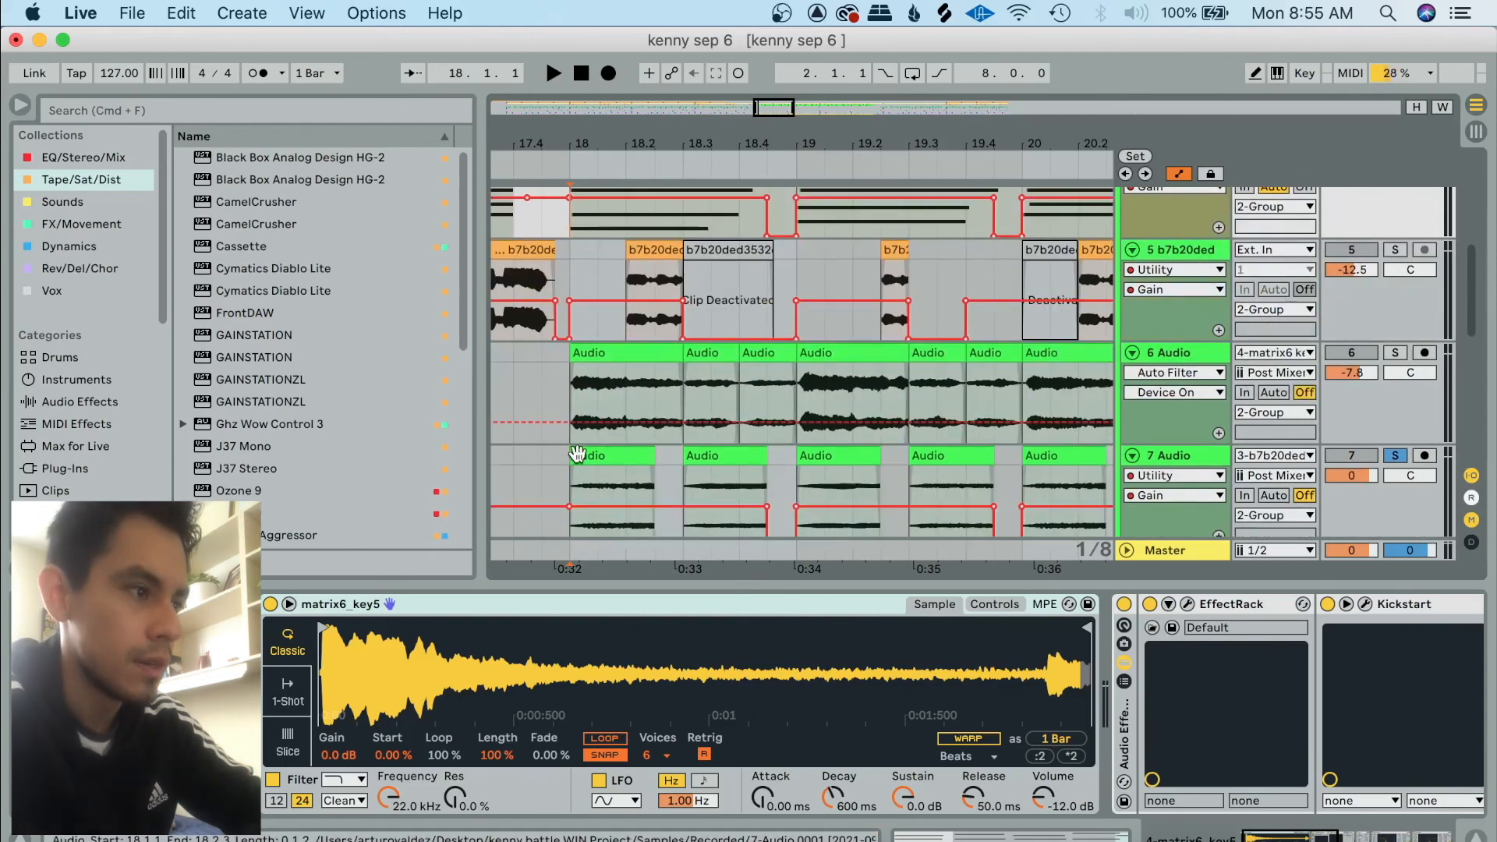
click(559, 472)
key(space)
scroll(558, 472, up, 3)
scroll(637, 434, down, 1)
scroll(638, 434, right, 1)
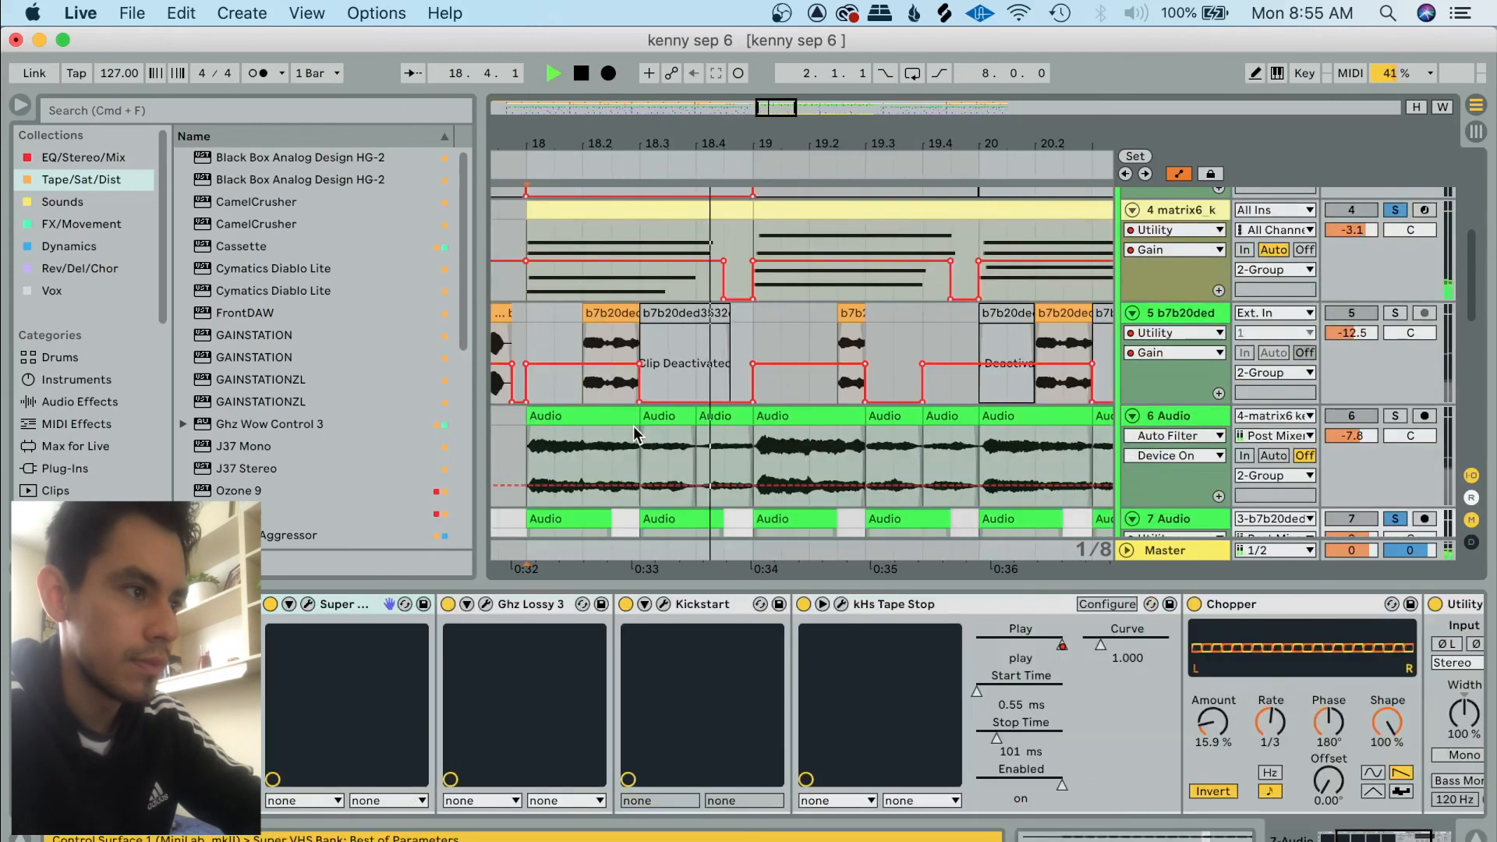
scroll(633, 433, down, 1)
key(space)
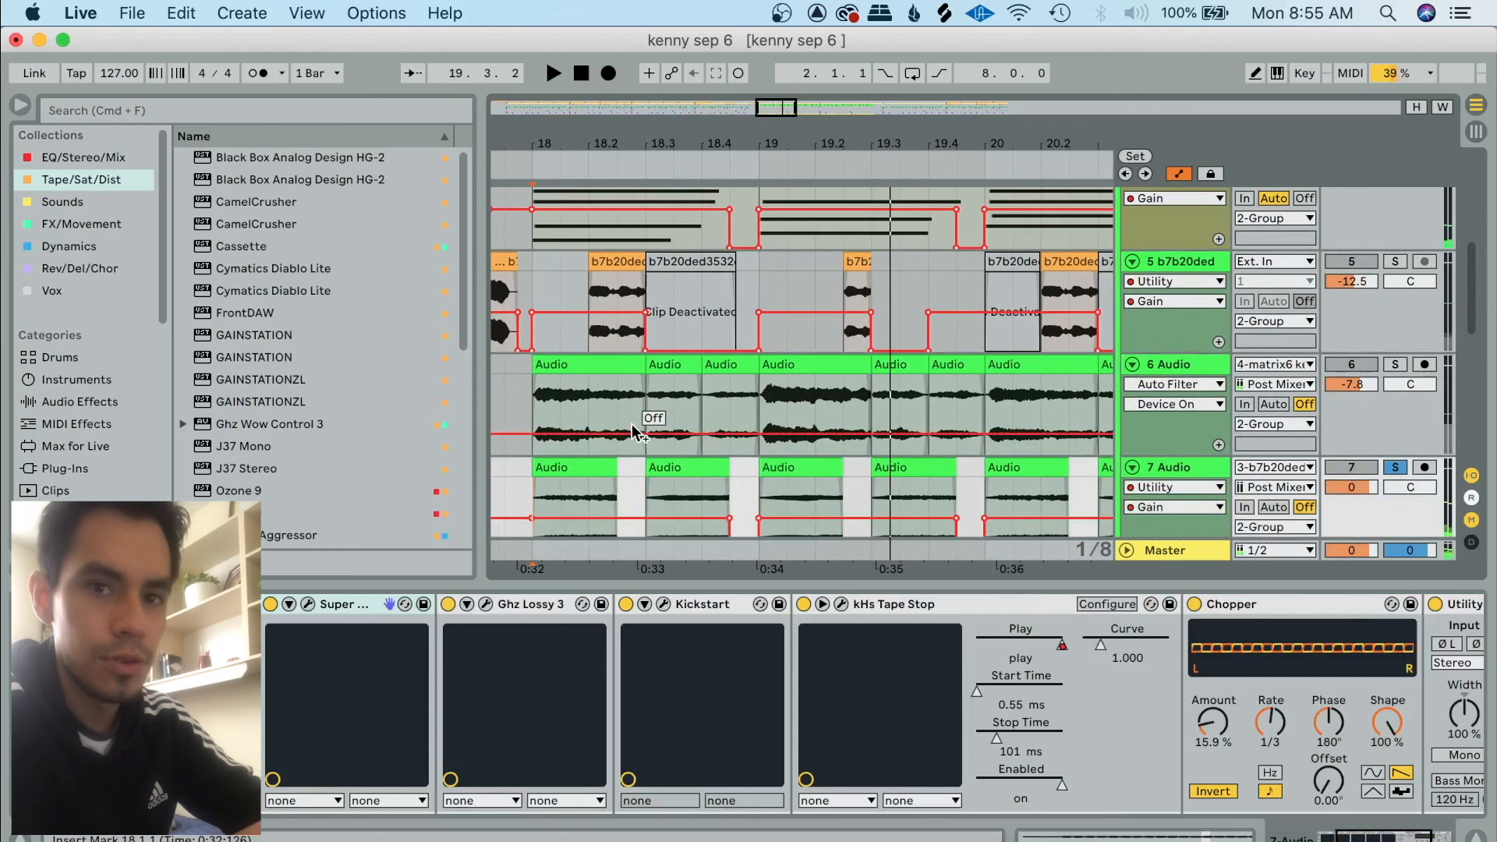
Solo track 17 BWB WAV alongside track 7 and play them from 18.1.1.
scroll(631, 425, down, 5)
click(1395, 372)
key(space)
scroll(661, 446, up, 3)
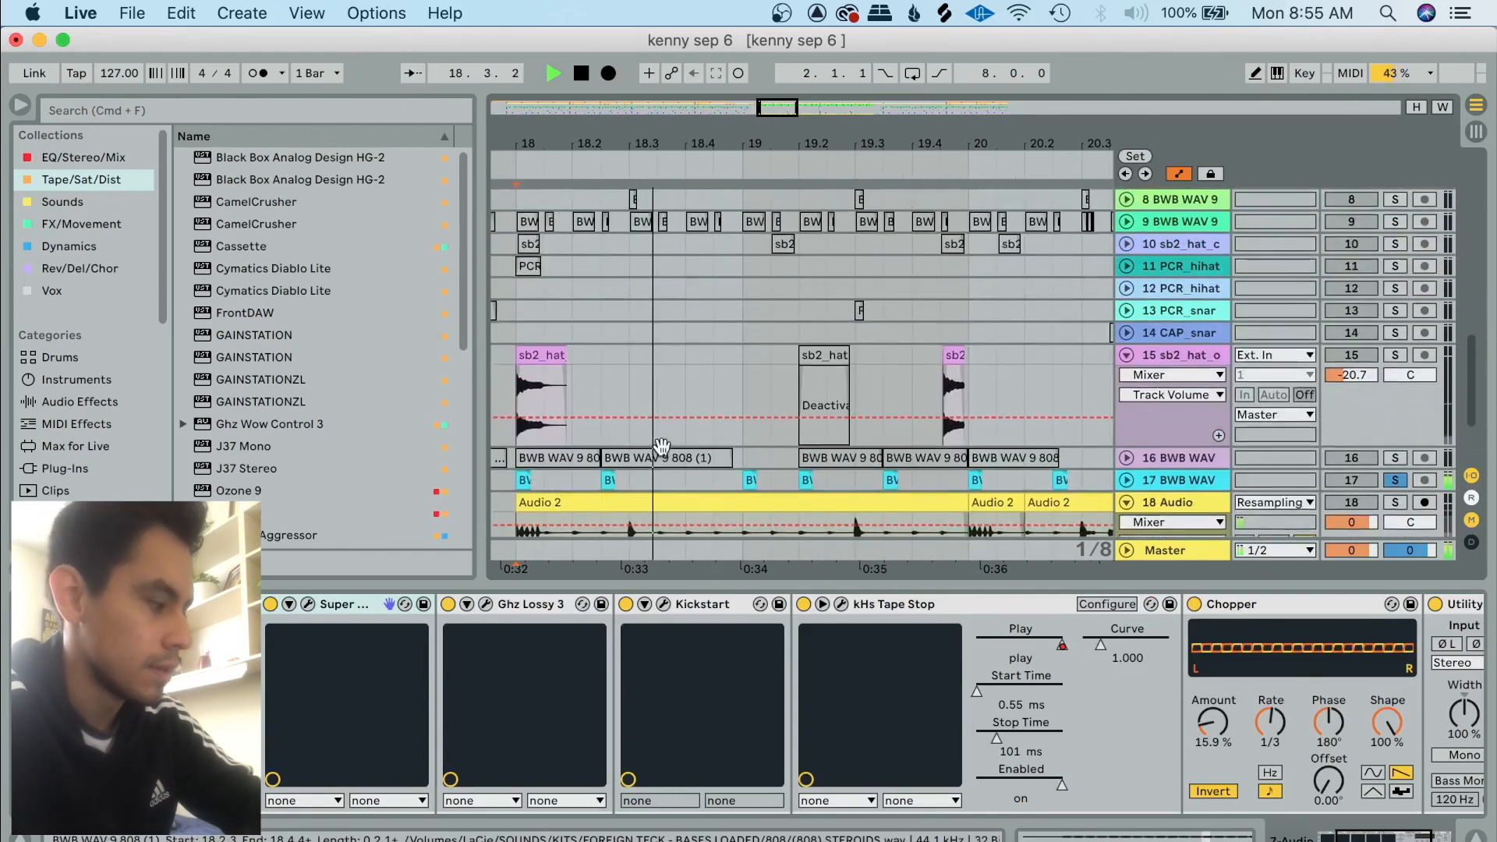
scroll(661, 446, up, 3)
scroll(661, 446, up, 3)
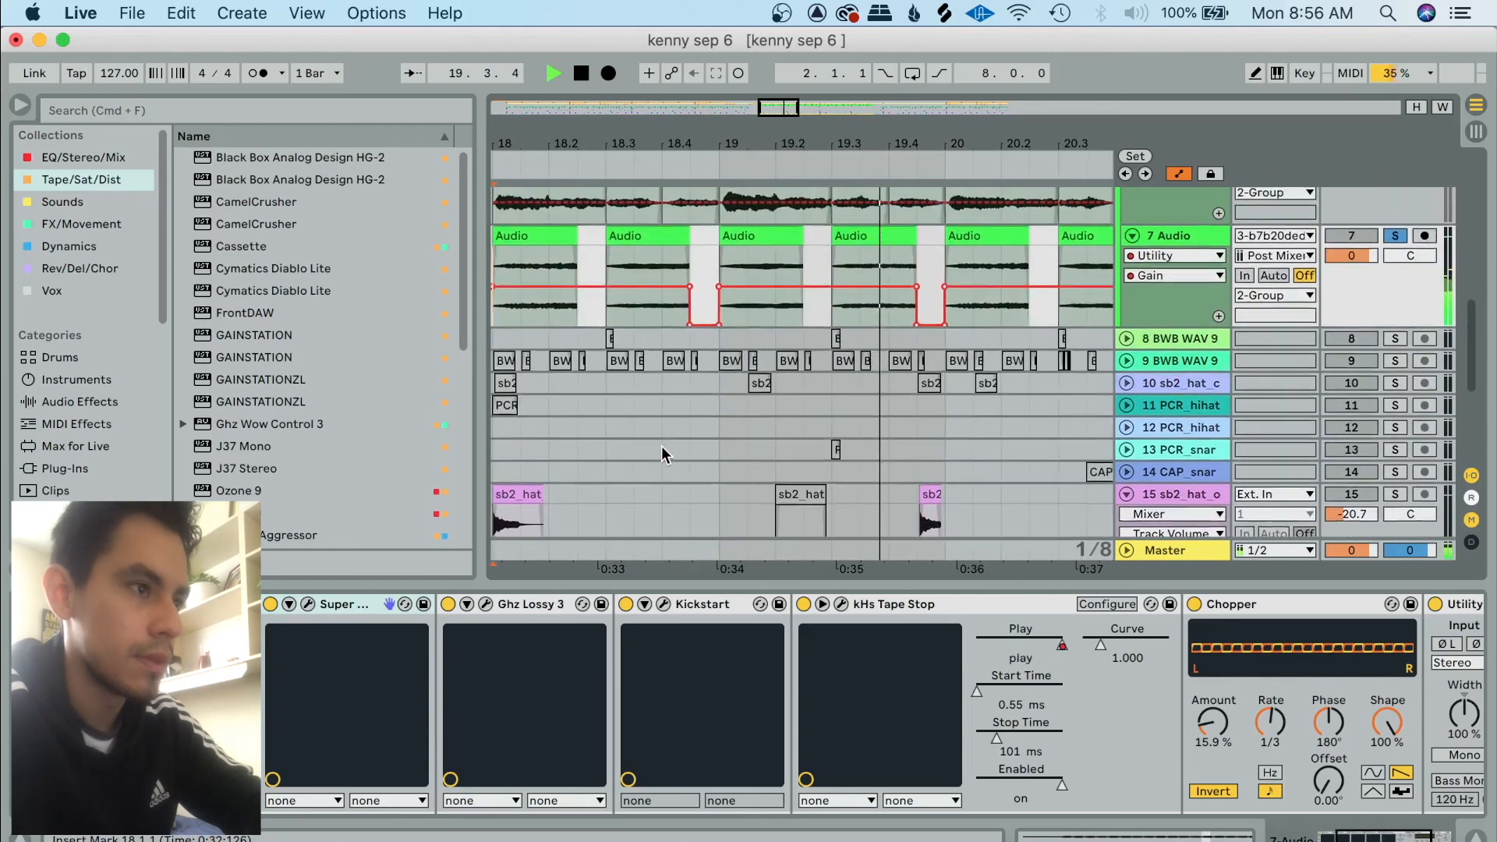
Clear the solos, hide the automation, play the full mix from 18.1.1 and fold track 15.
key(w)
scroll(708, 401, up, 5)
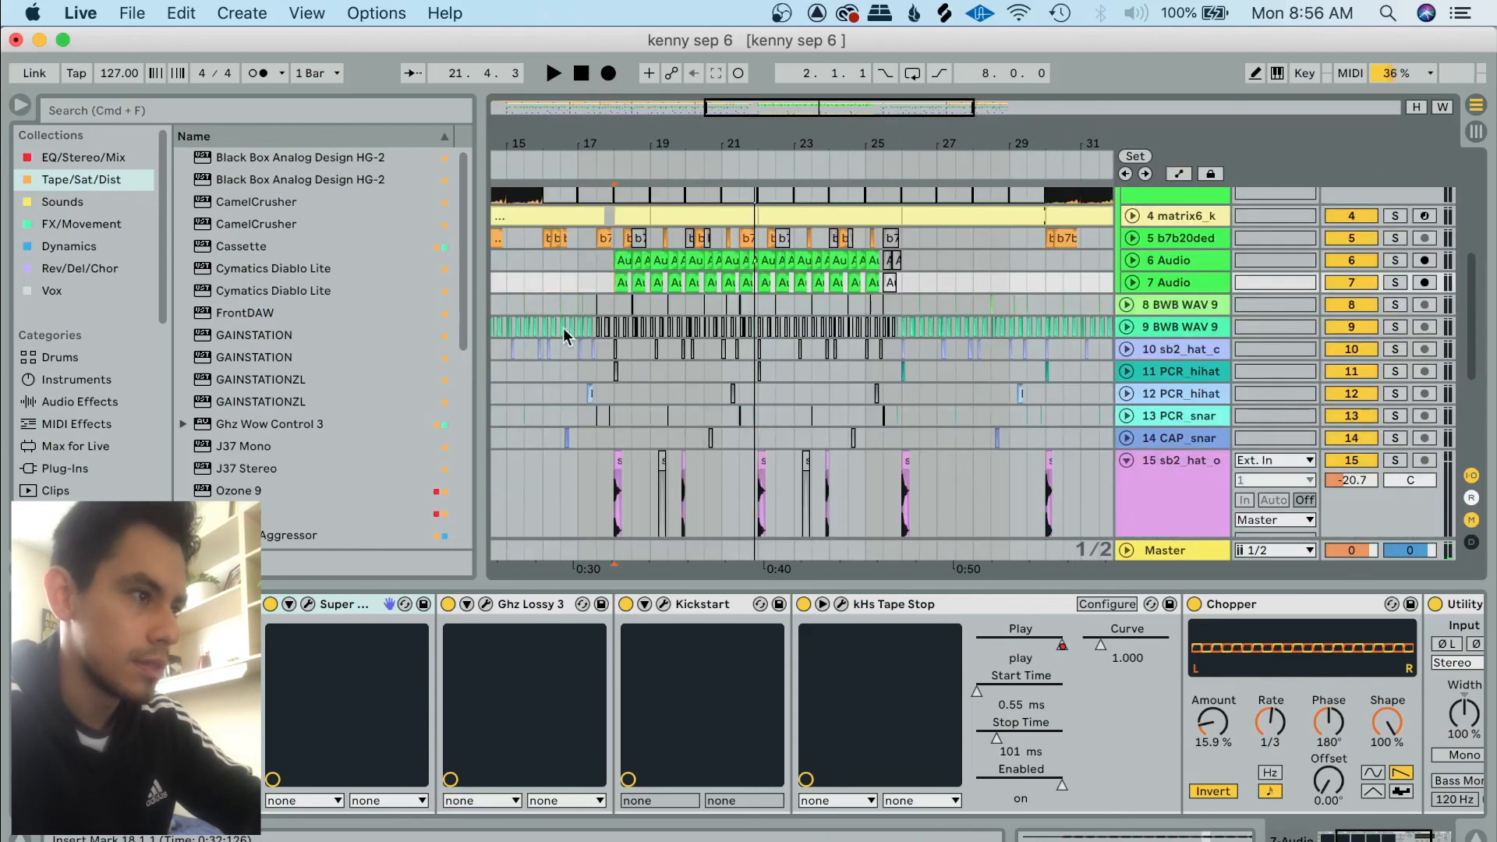
click(590, 286)
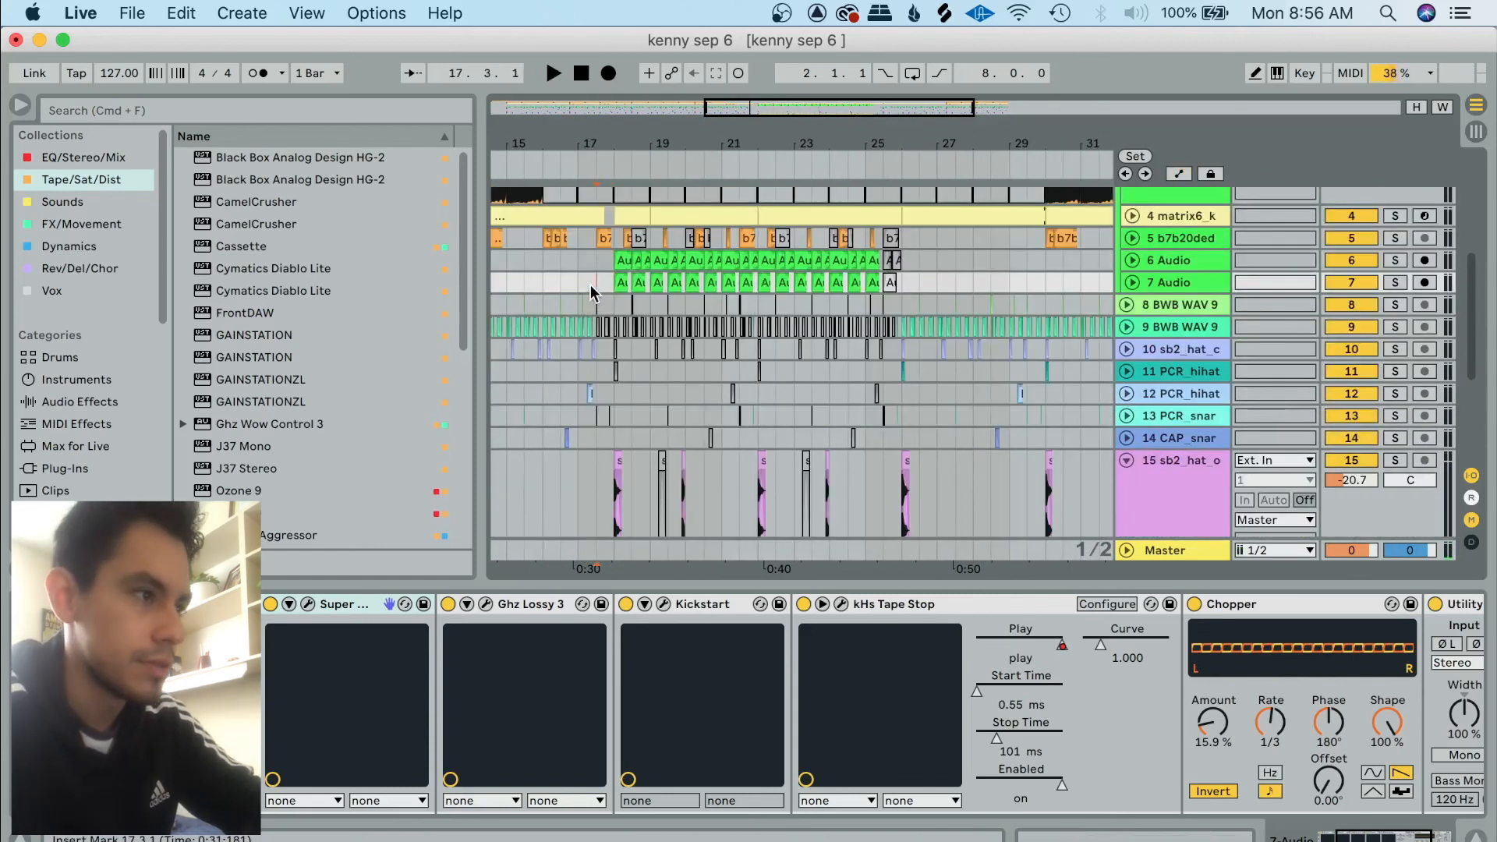
key(space)
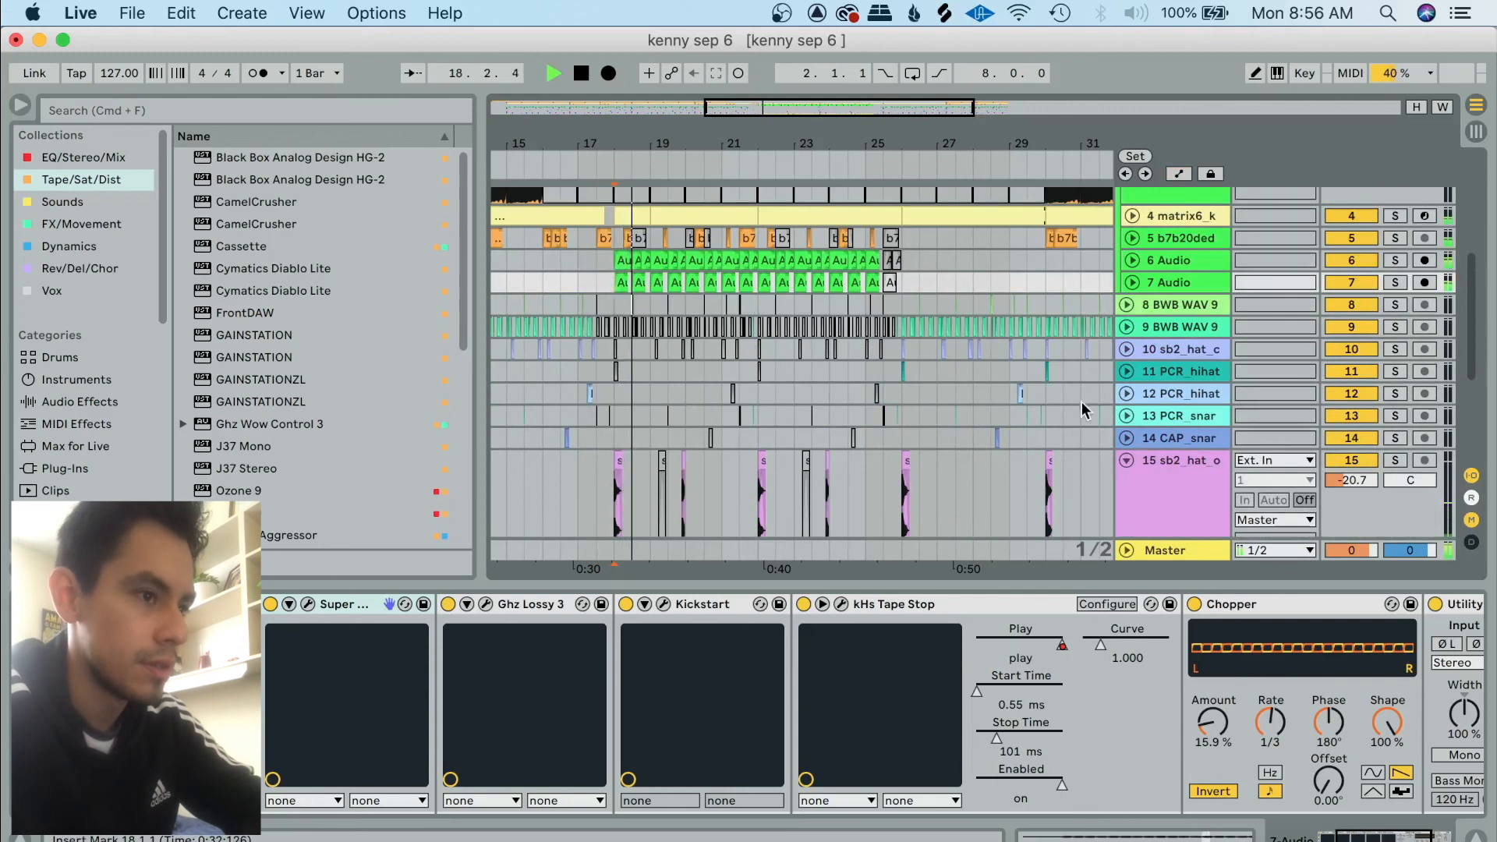
click(1127, 461)
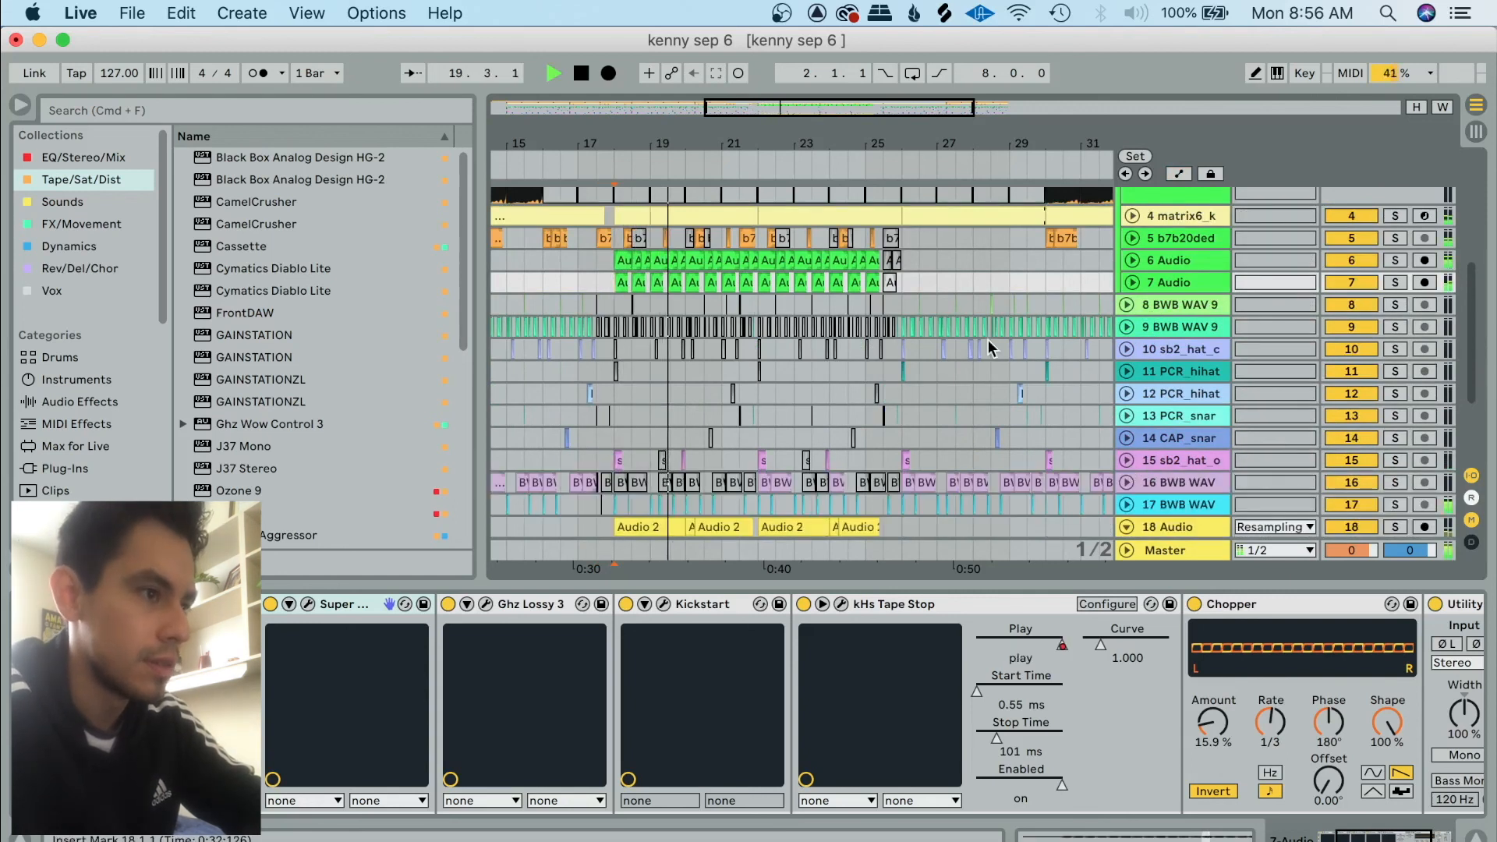
Follow the full mix through bars 19 to 25, examining how the sample, synth, drum and resampled tracks line up.
scroll(923, 273, up, 5)
scroll(923, 273, left, 4)
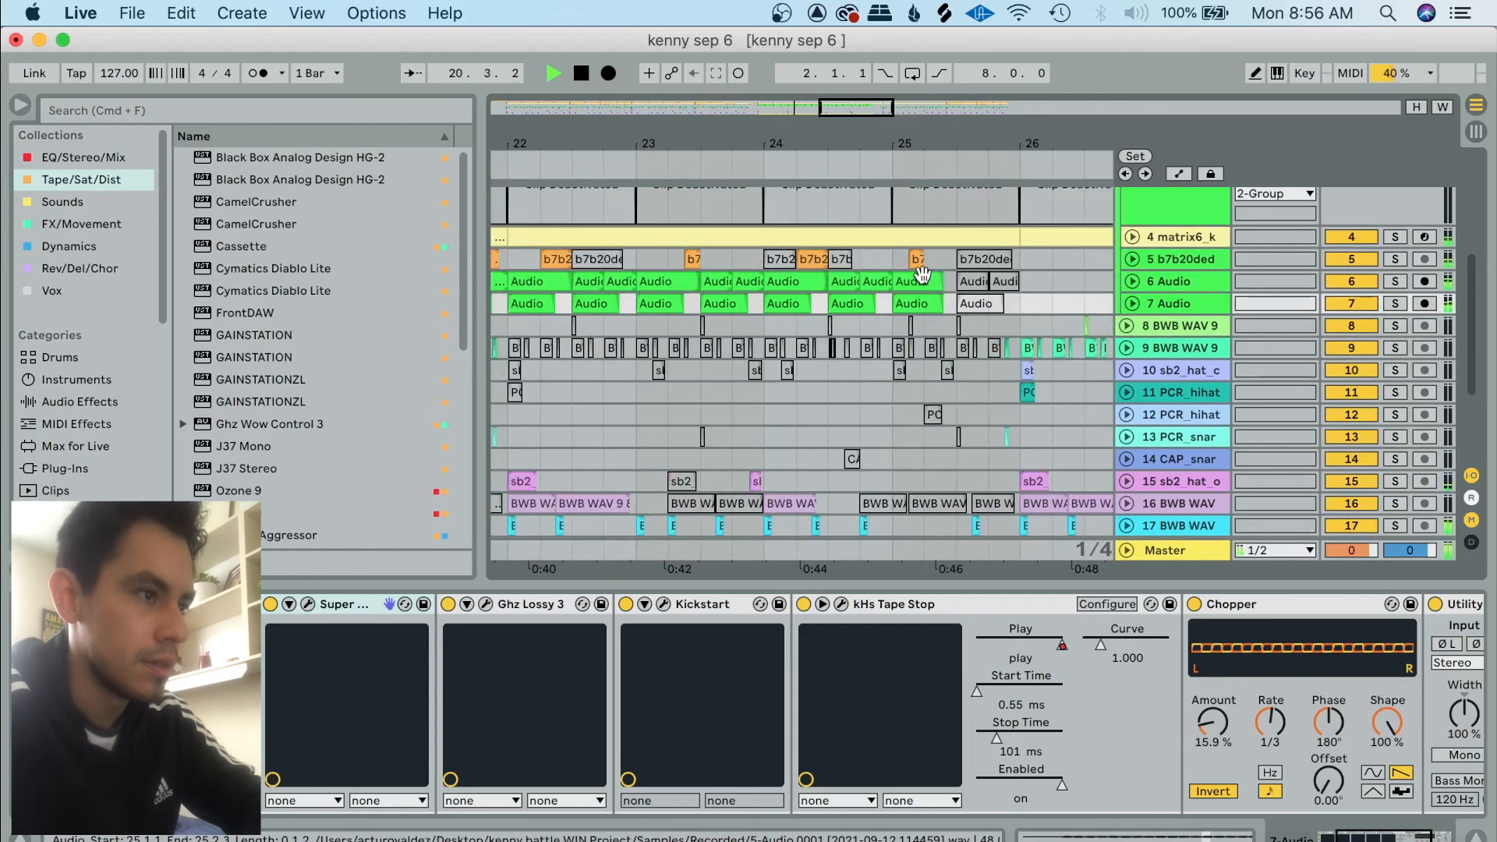
scroll(923, 273, down, 2)
scroll(923, 273, down, 5)
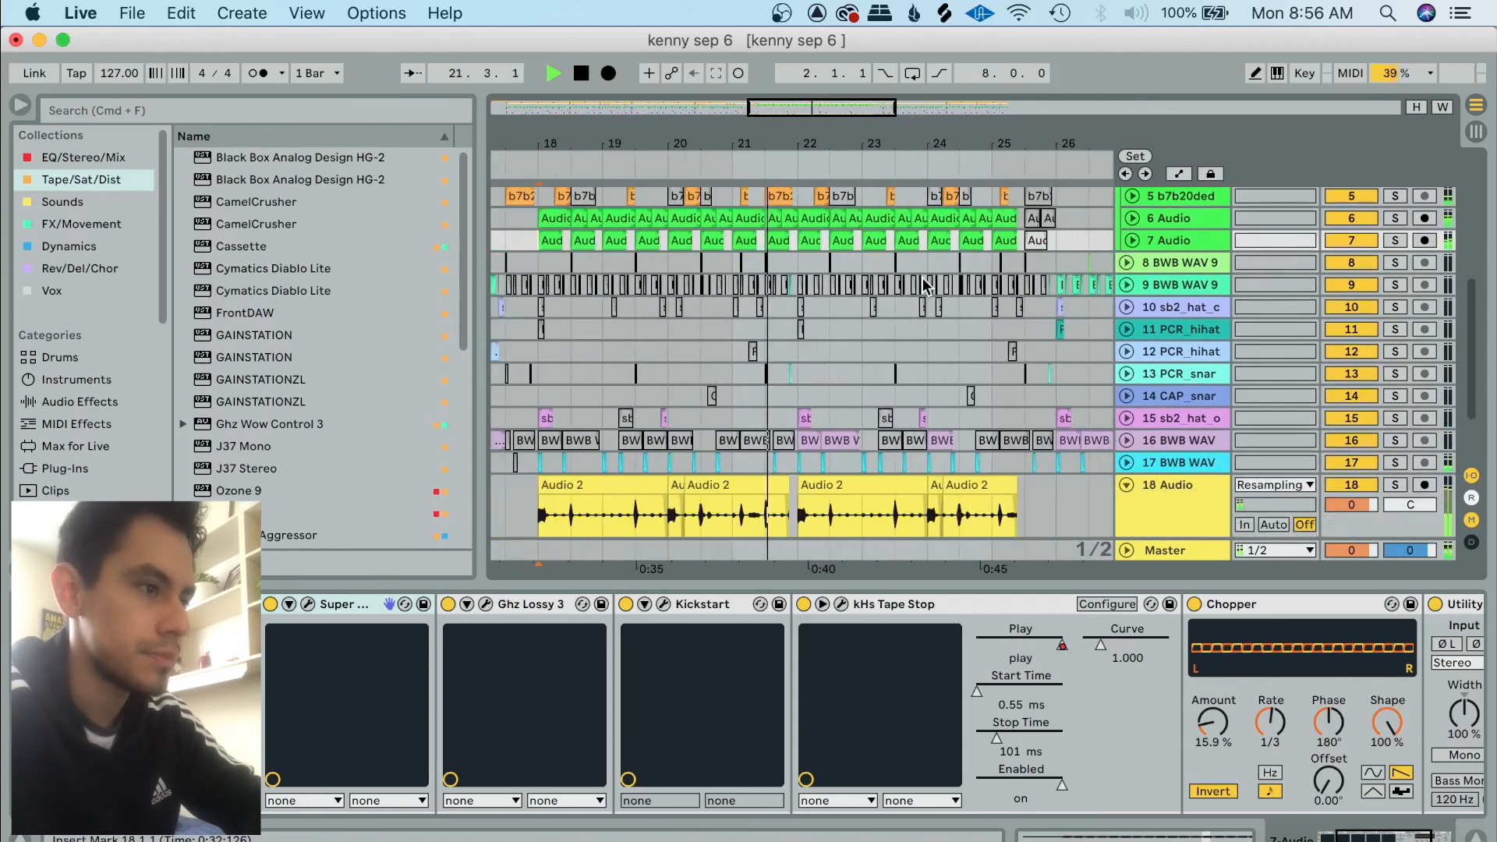
scroll(946, 300, up, 3)
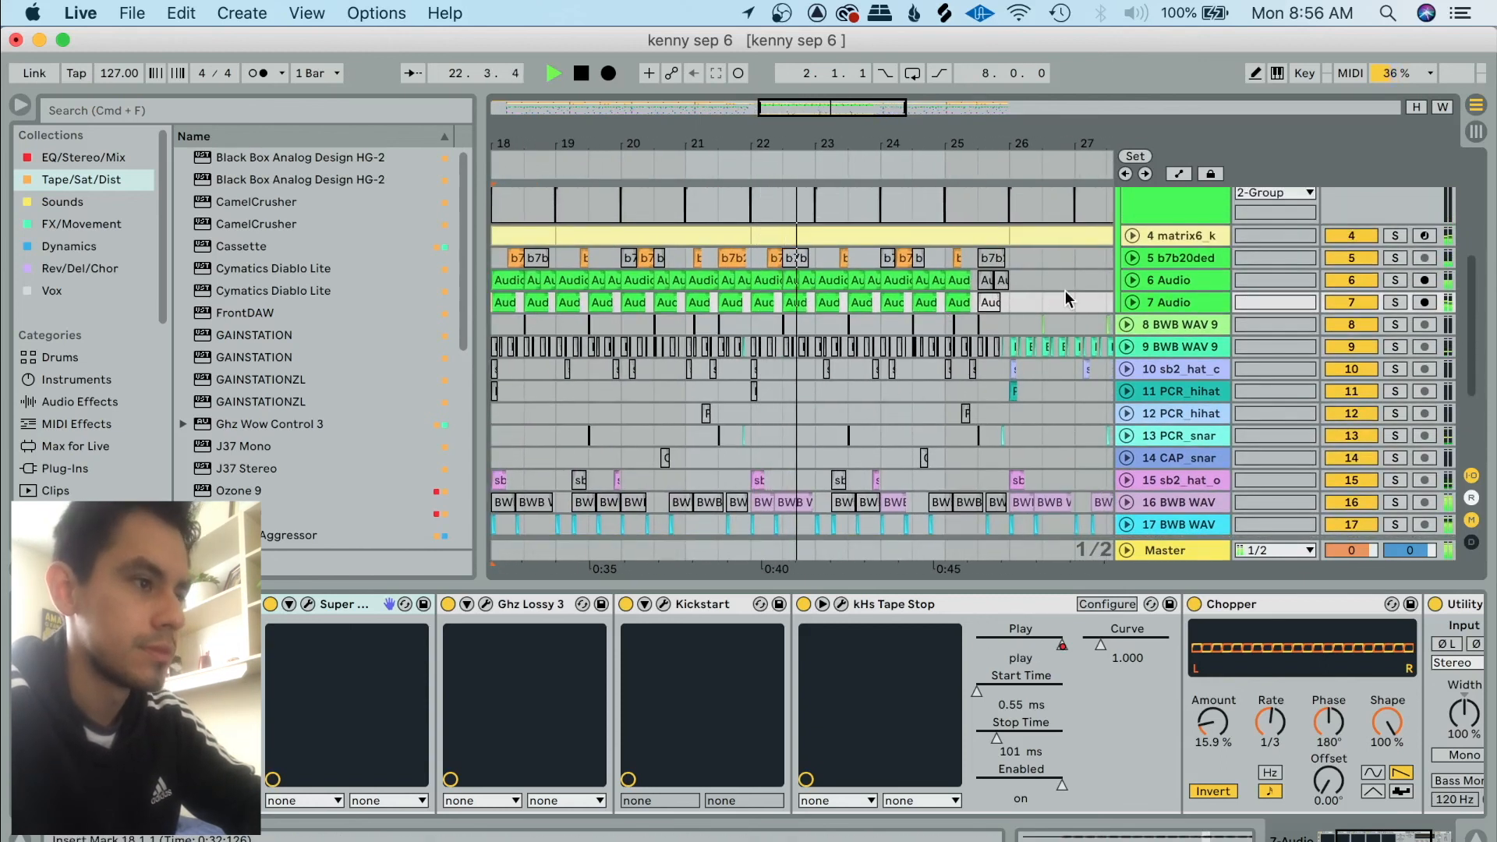
scroll(1065, 290, down, 3)
scroll(1065, 290, up, 2)
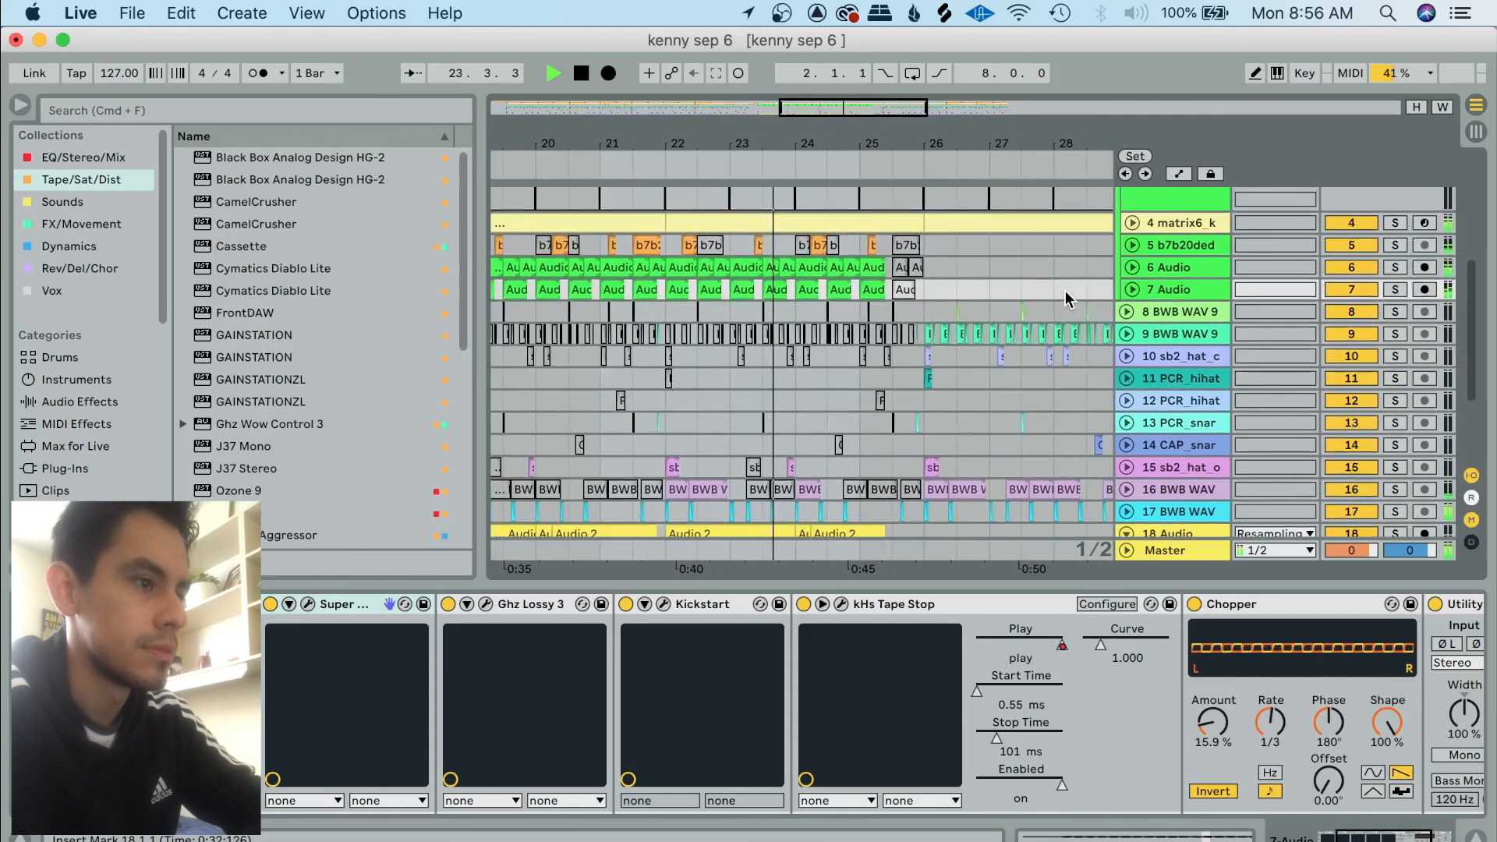
scroll(1065, 292, up, 3)
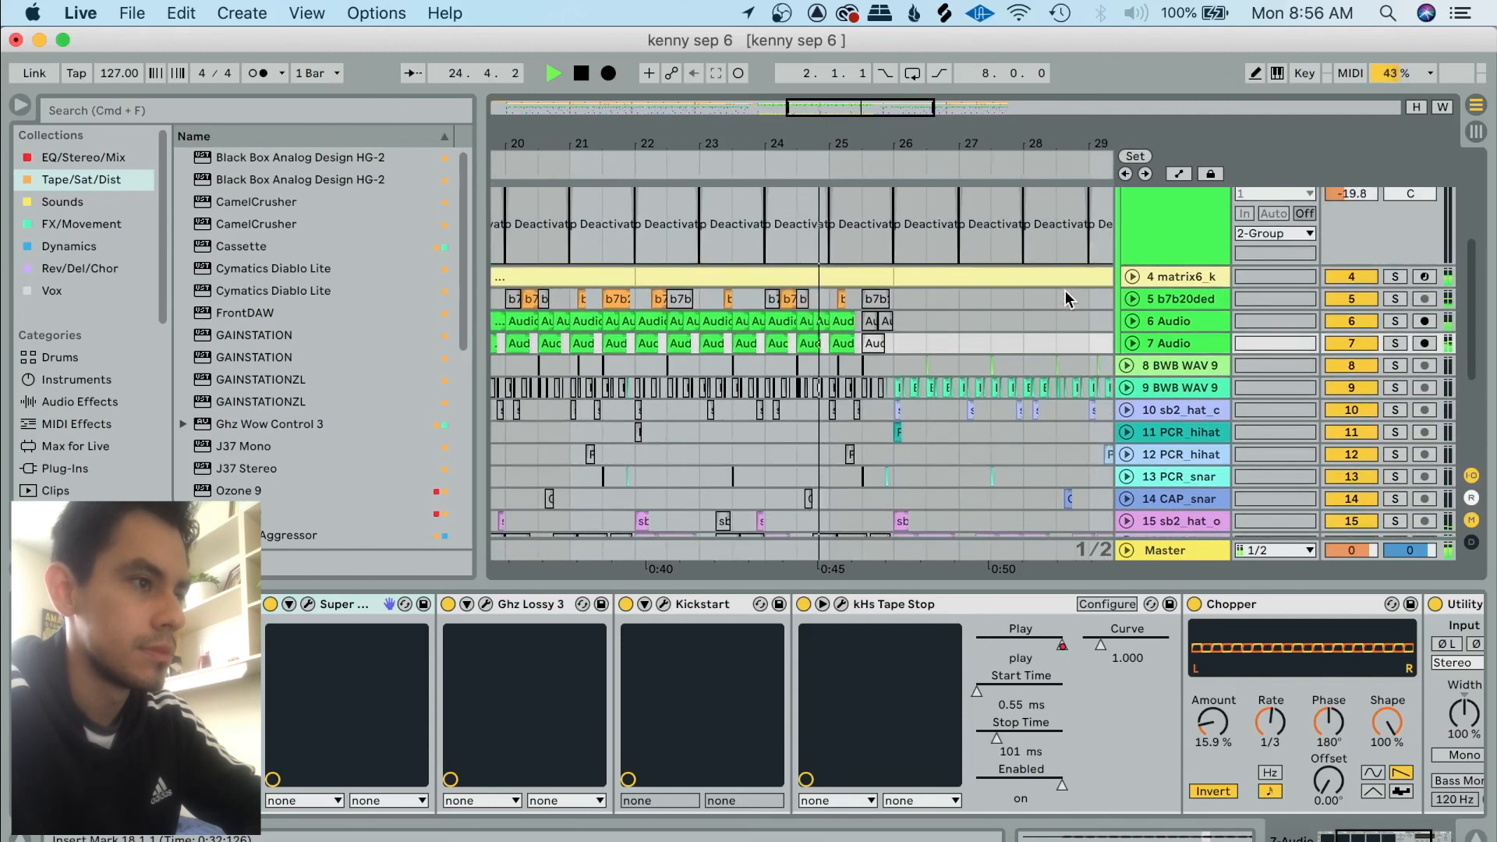
scroll(1065, 290, up, 2)
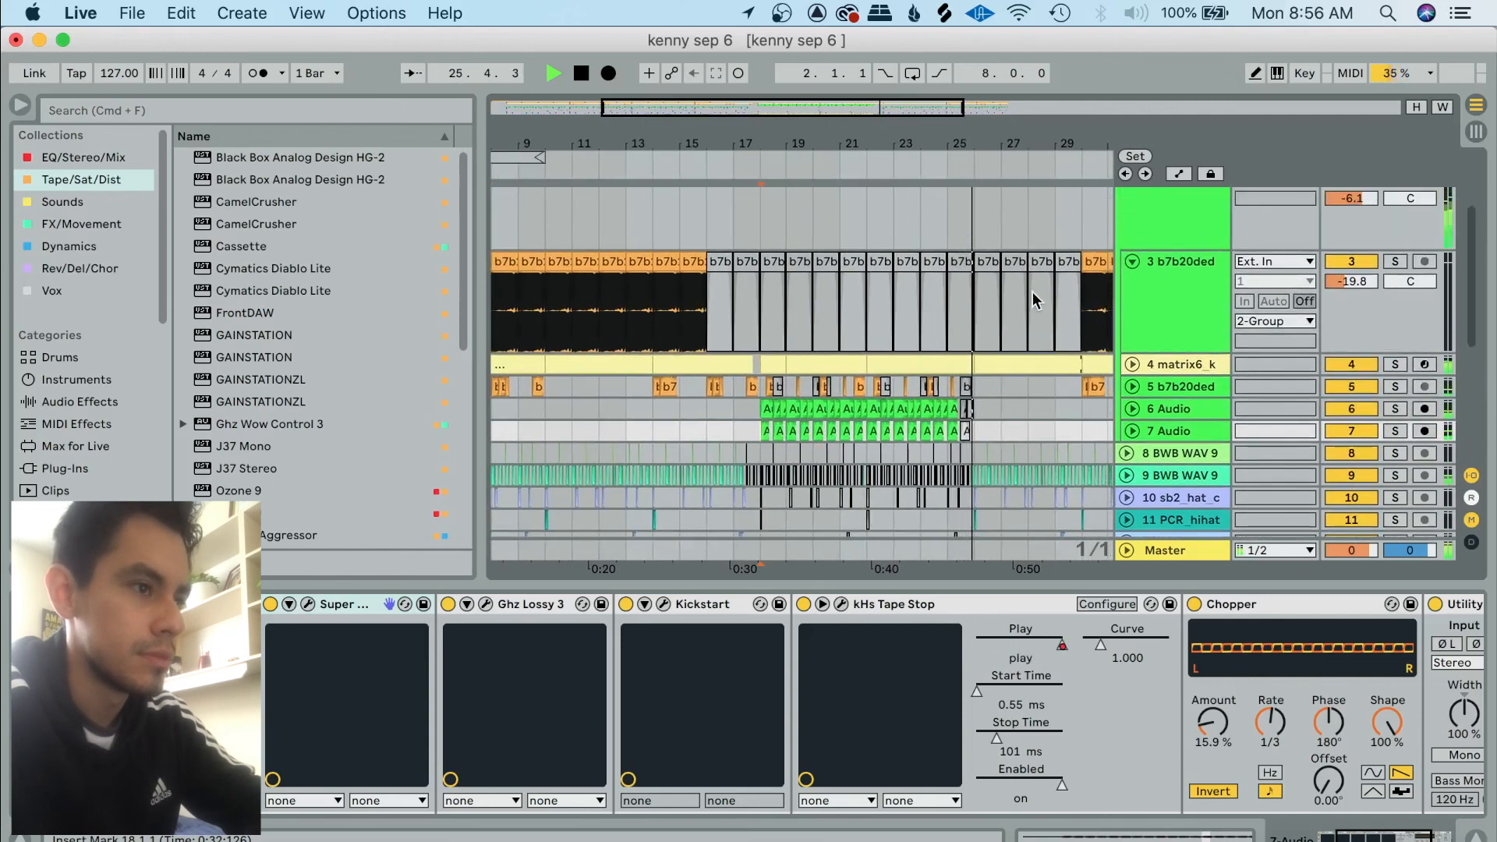
Unfold track 4, listen to the section from bar 26, stop playback and place the insert marker at 26.1.1.
click(1132, 364)
scroll(1048, 329, down, 4)
scroll(1048, 329, right, 5)
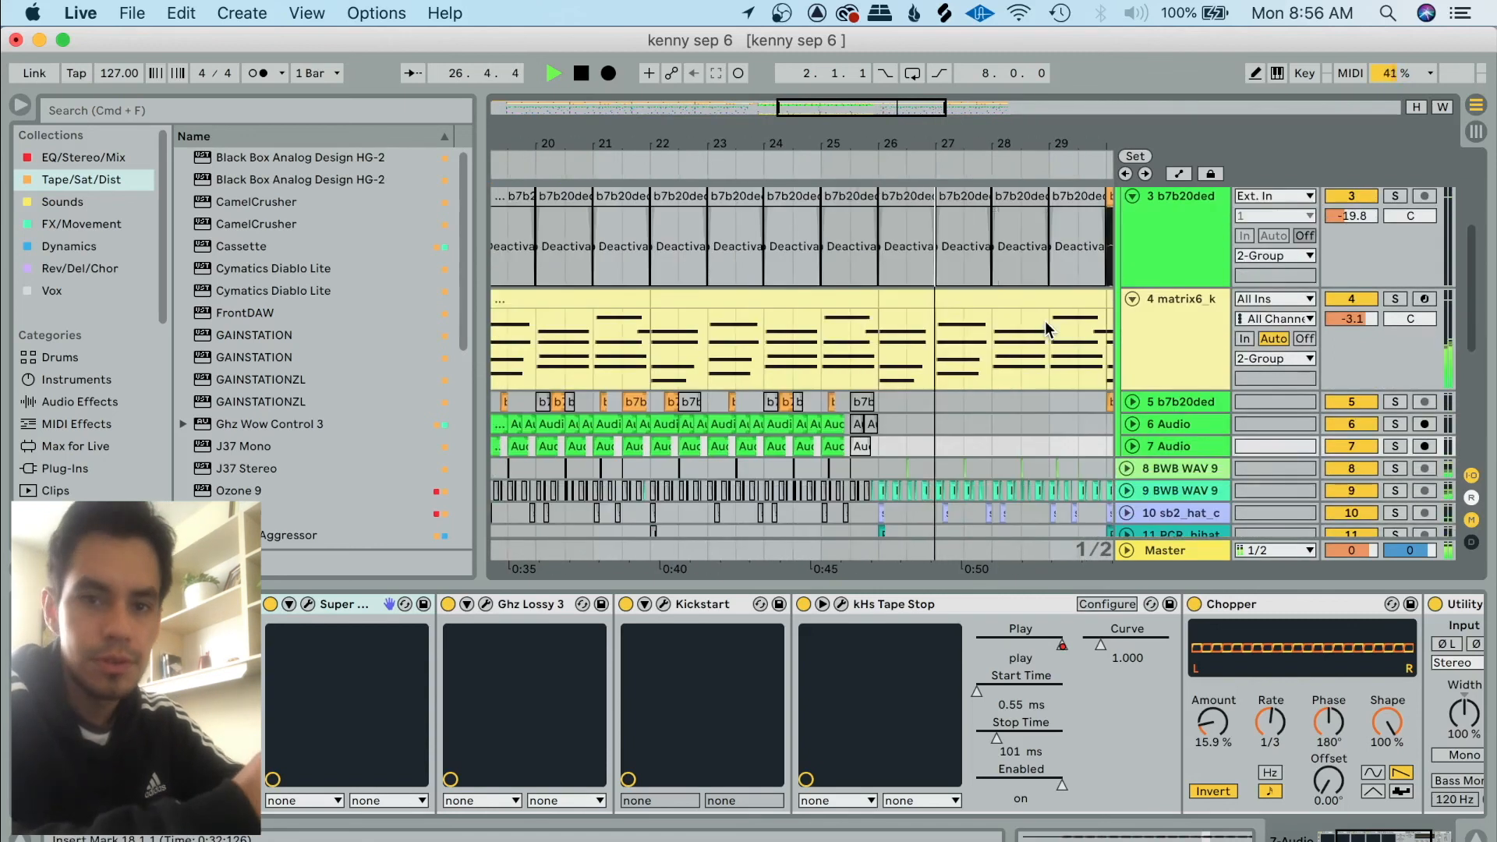
scroll(1046, 321, down, 1)
scroll(766, 317, down, 4)
scroll(765, 318, left, 3)
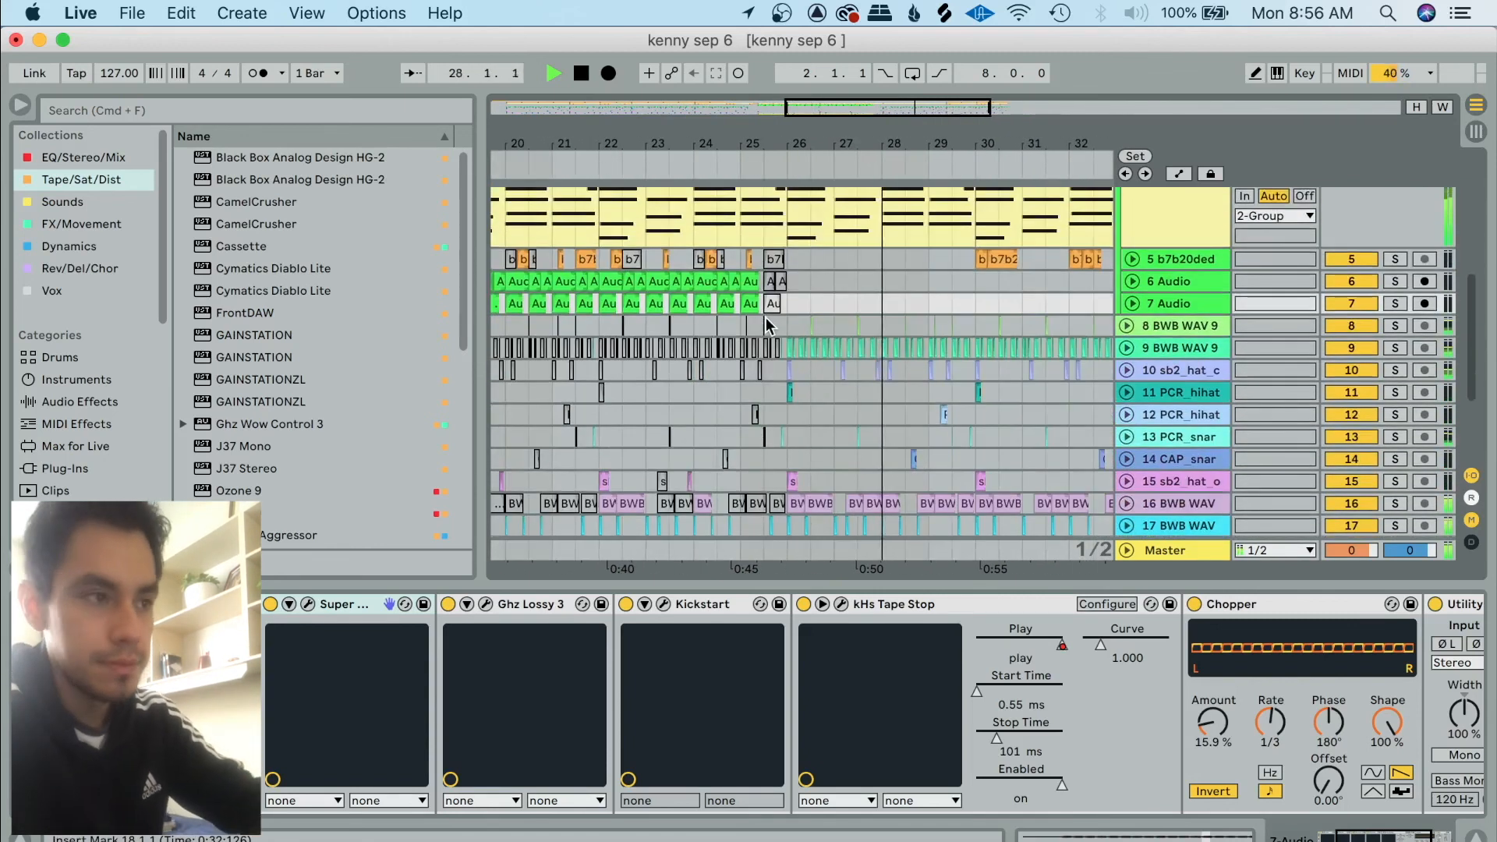
key(space)
click(766, 316)
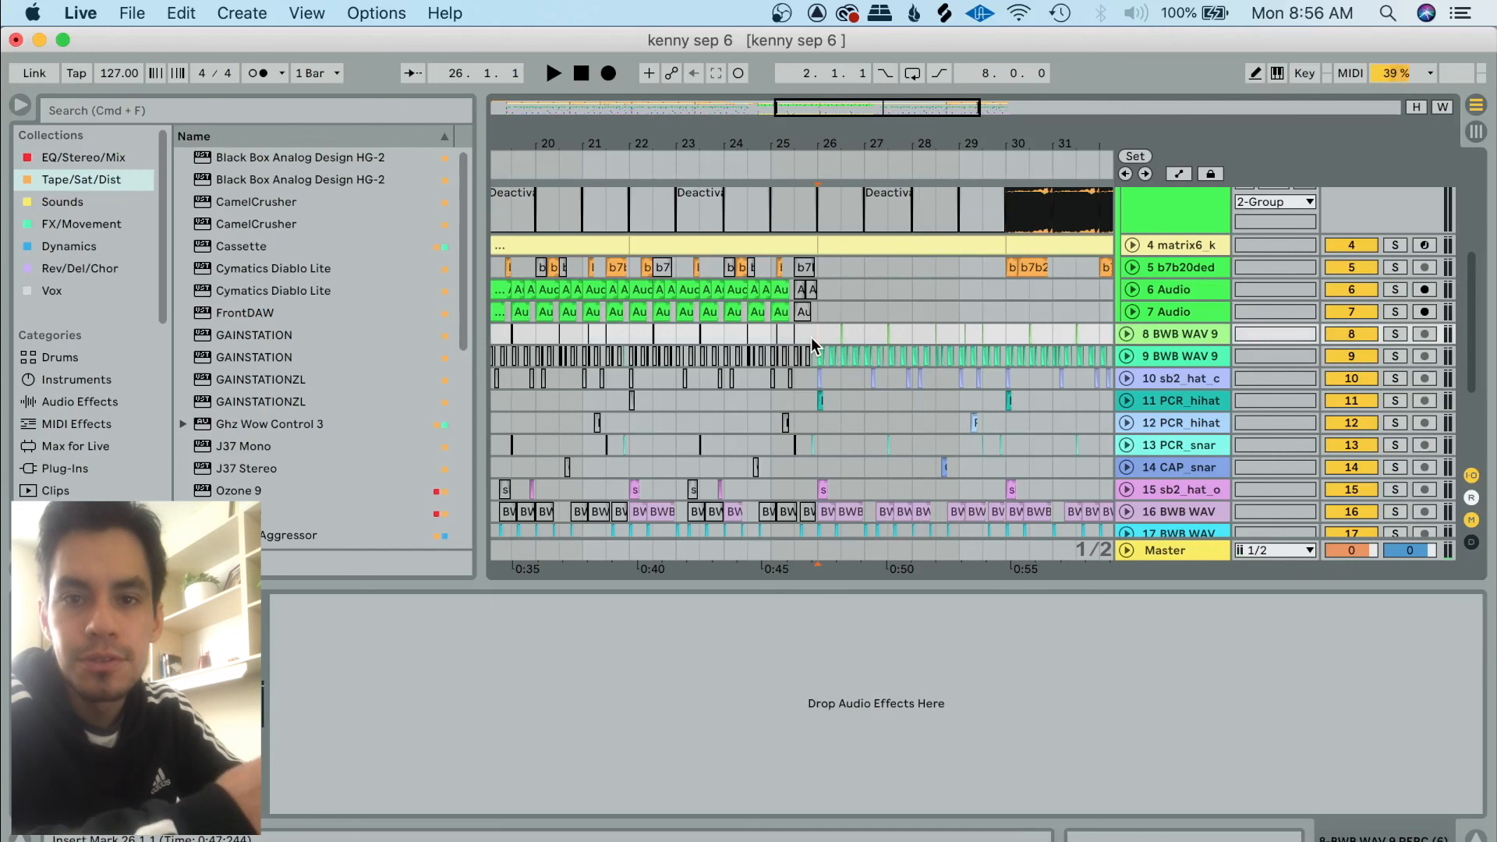